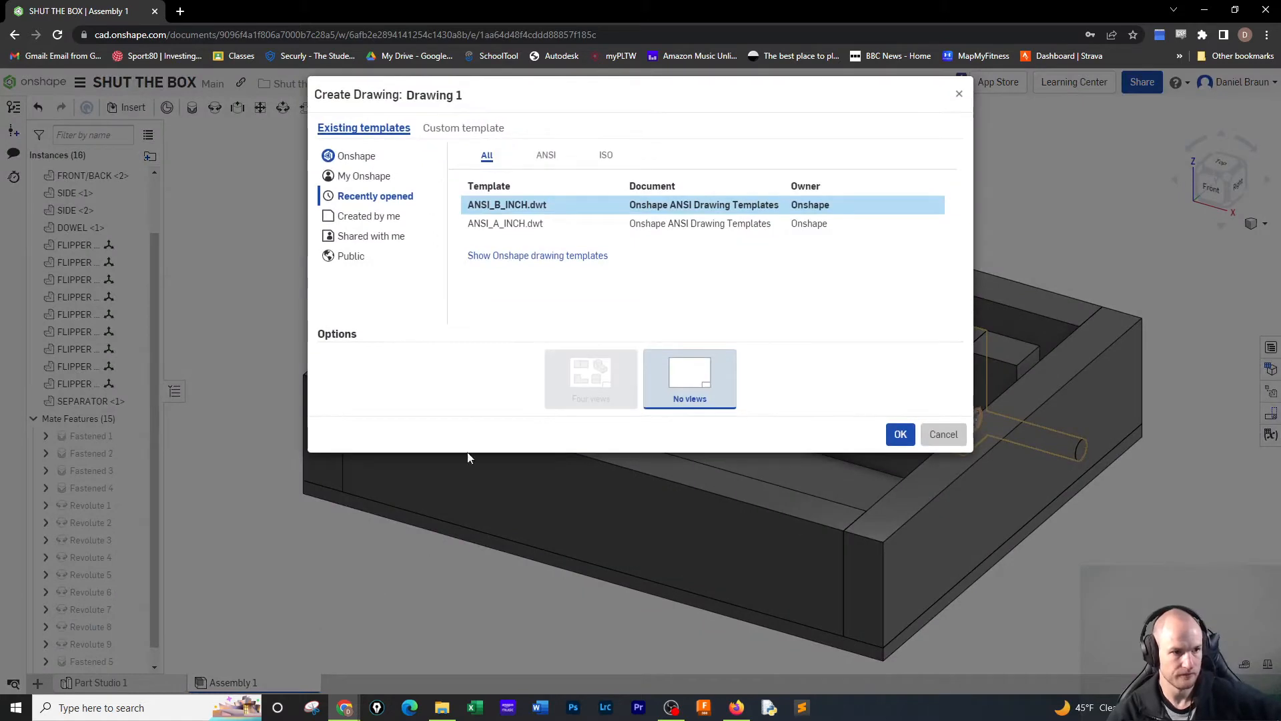
- Create a drawing from the ANSI_B_INCH.dwt template without views and place the front view of Assembly 1 at 1:3 scale
{"action": "double_click", "coordinate": [542, 205]}
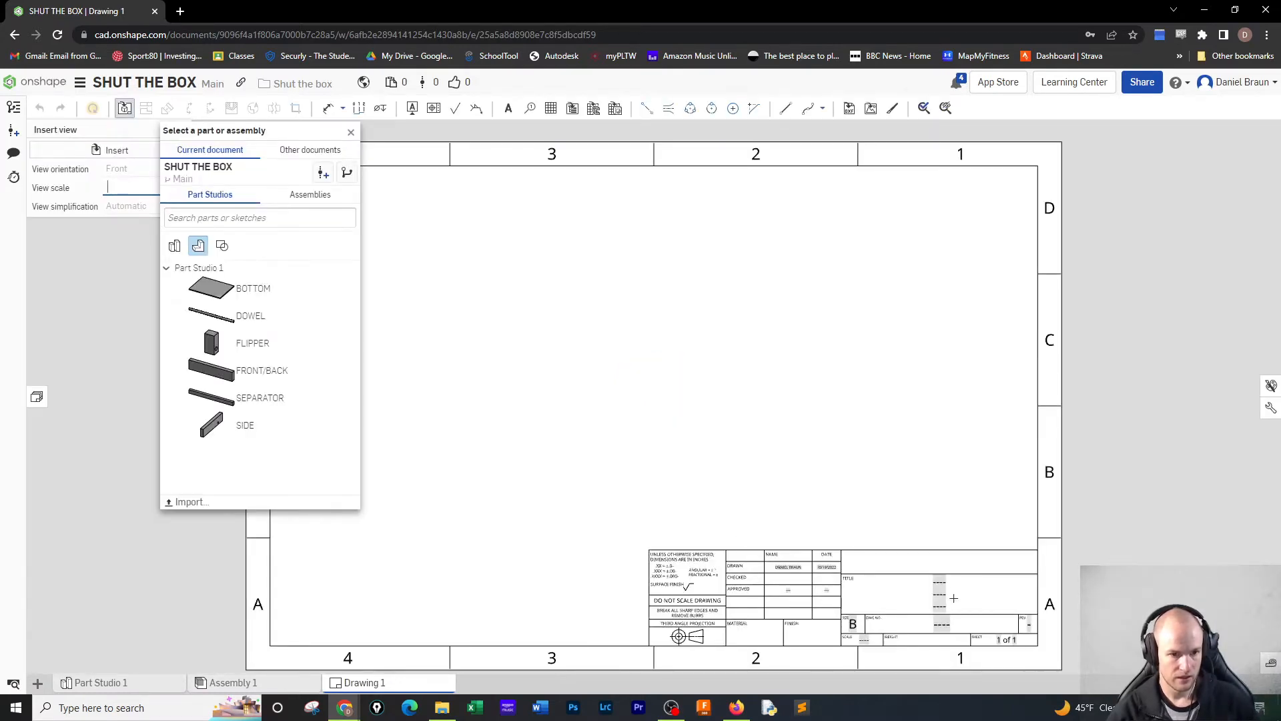
{"action": "left_click", "coordinate": [311, 195]}
{"action": "left_click", "coordinate": [221, 248]}
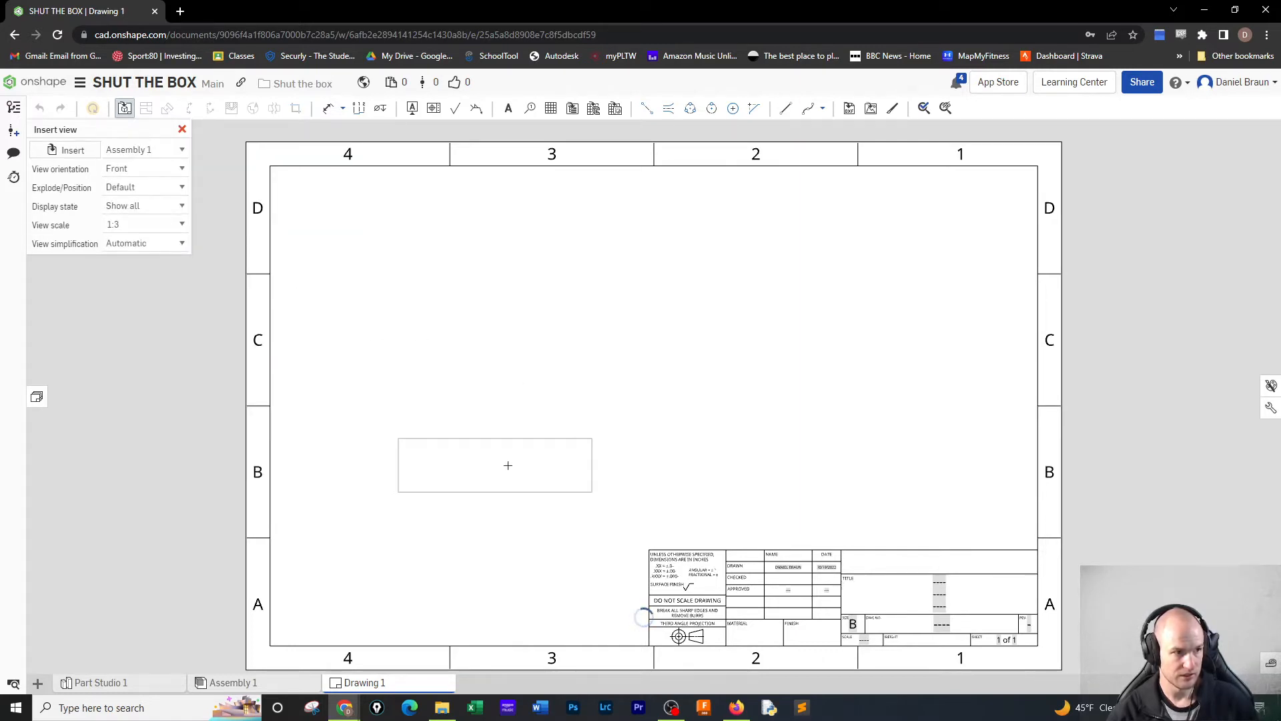
{"action": "left_click", "coordinate": [509, 465]}
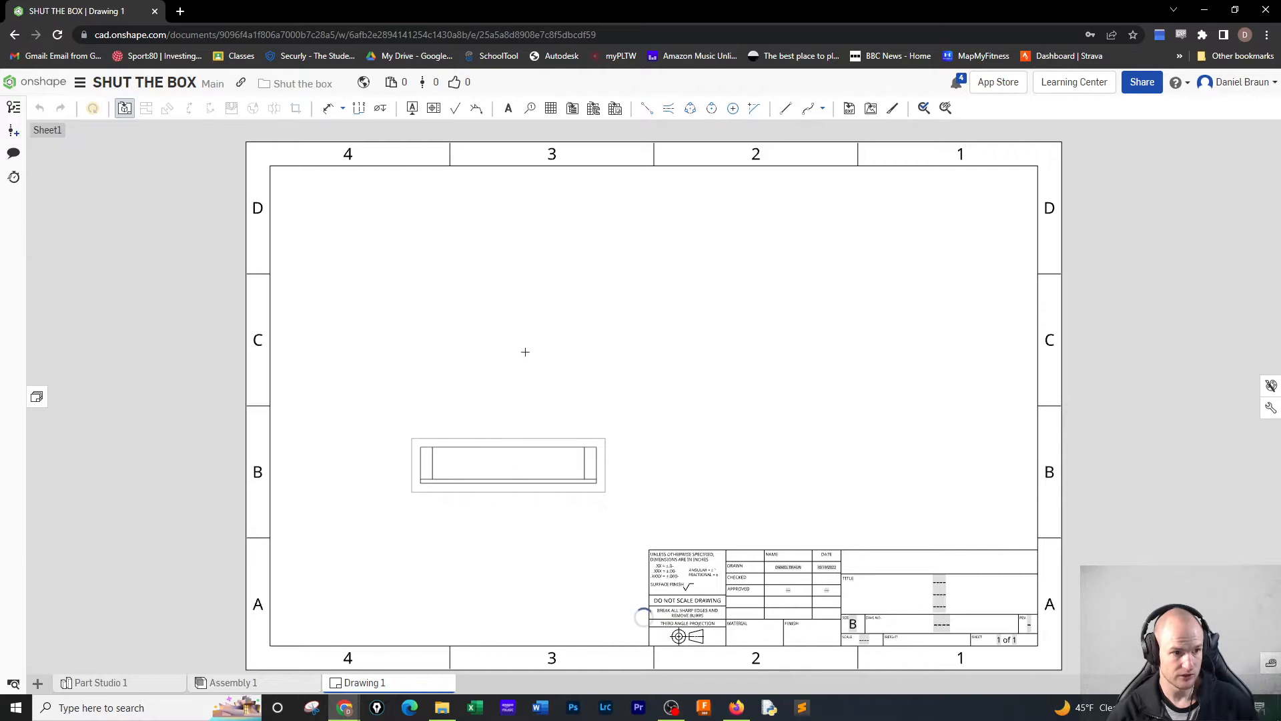
- Project the top, right side and isometric views from the front view of the assembly
{"action": "left_click", "coordinate": [518, 303]}
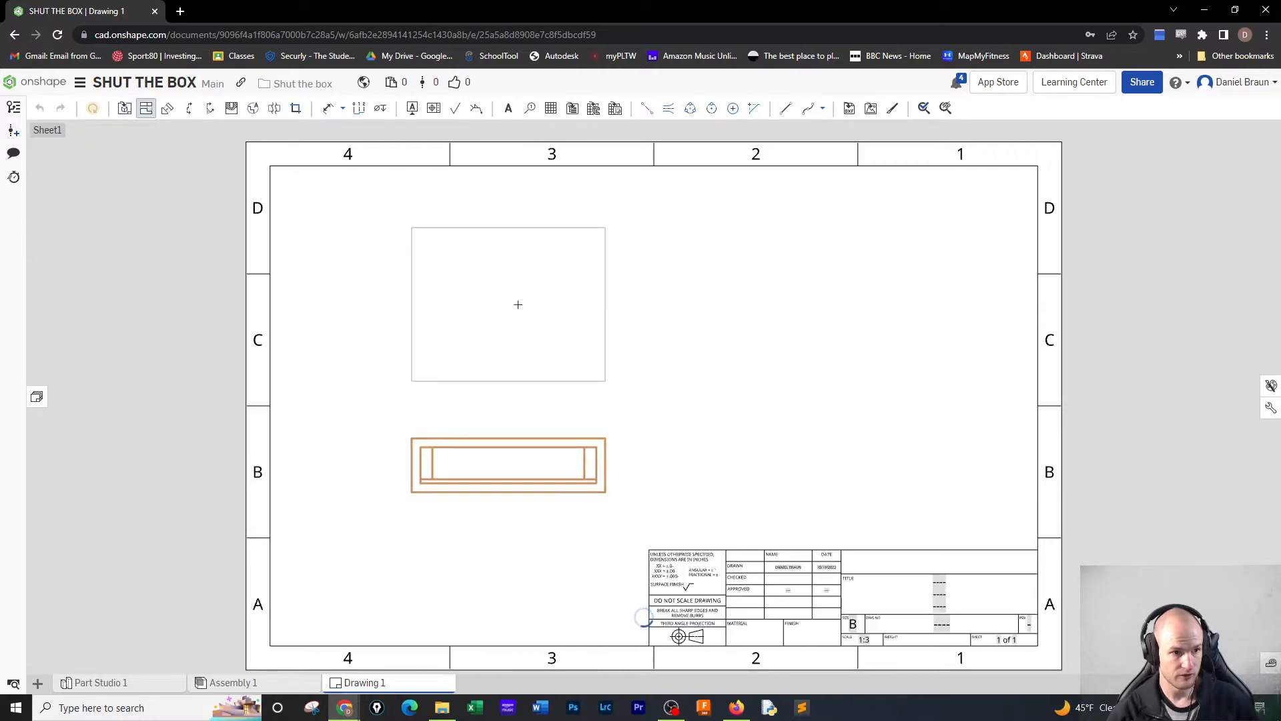
{"action": "left_click", "coordinate": [593, 462]}
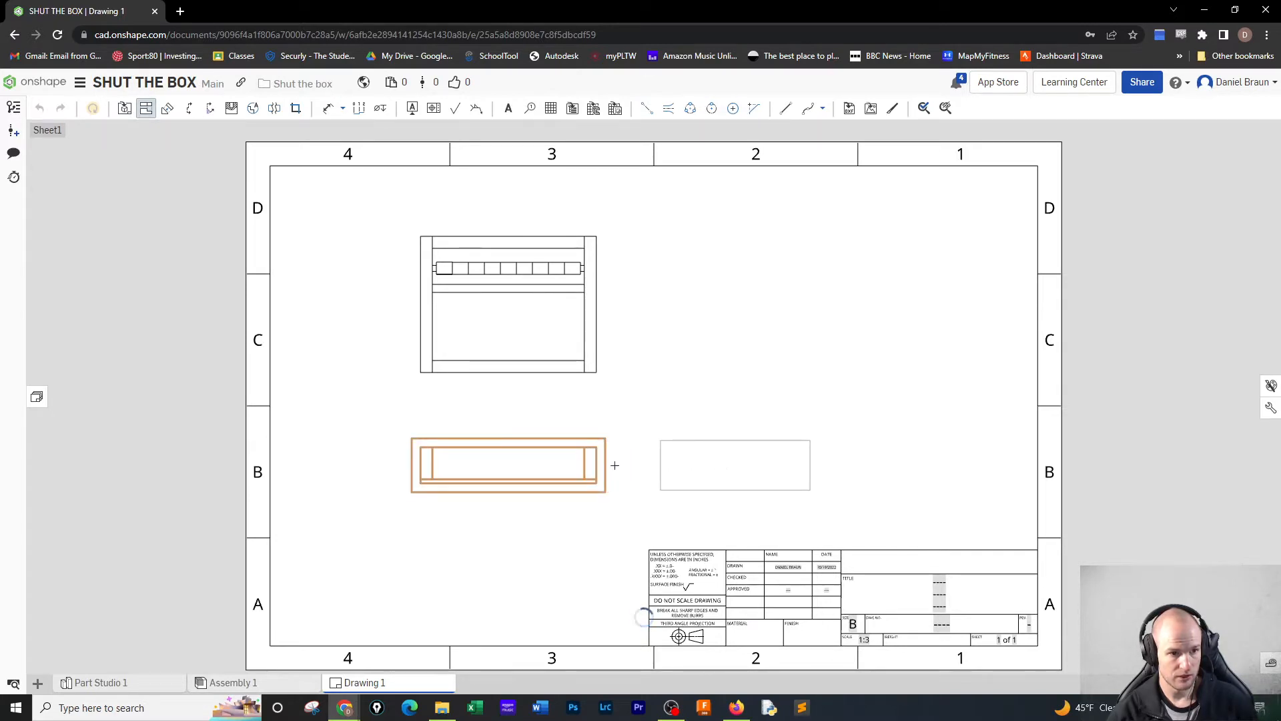
{"action": "left_click", "coordinate": [736, 471]}
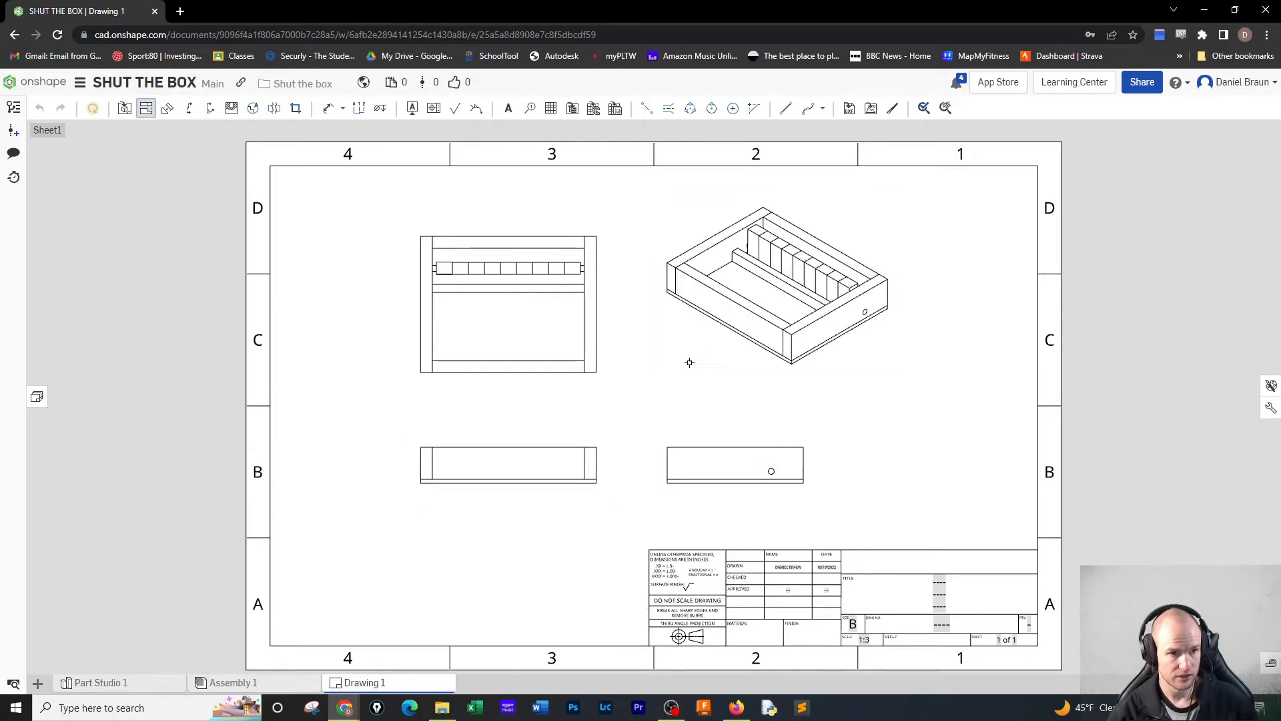
{"action": "key", "text": "Escape"}
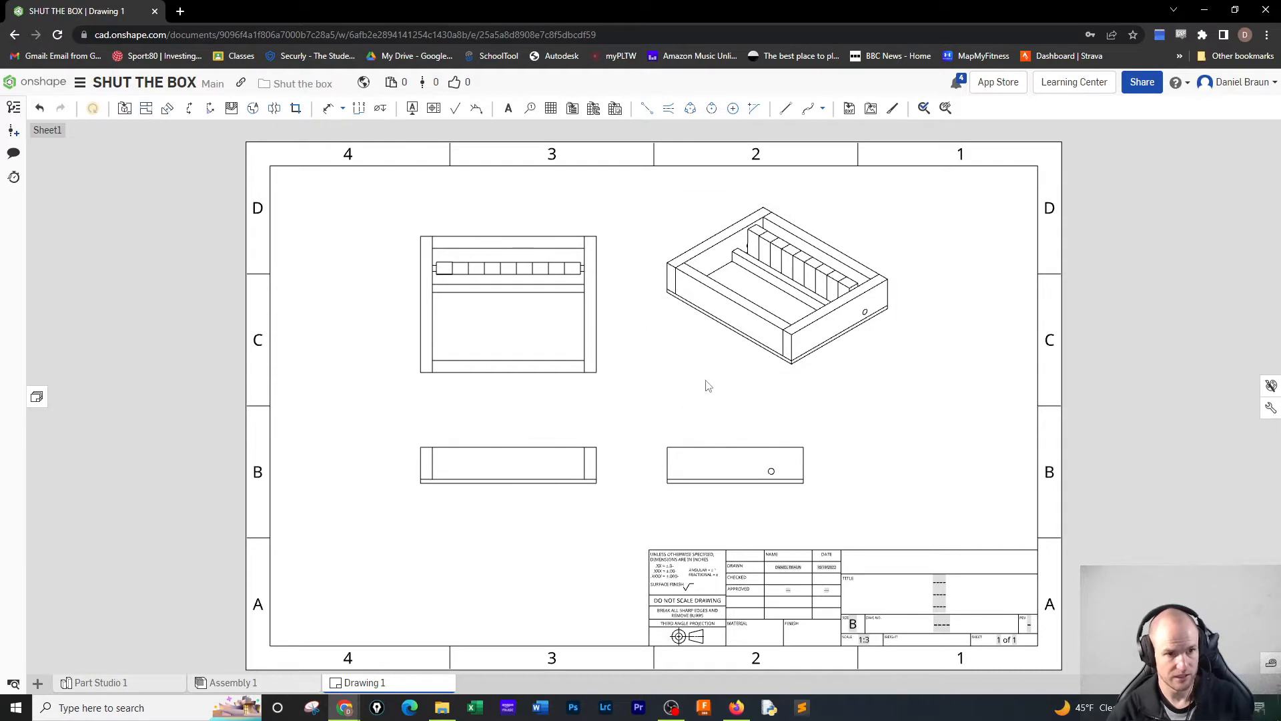
- Display the isometric view of the box as shaded
{"action": "right_click", "coordinate": [739, 345]}
{"action": "mouse_move", "coordinate": [773, 341]}
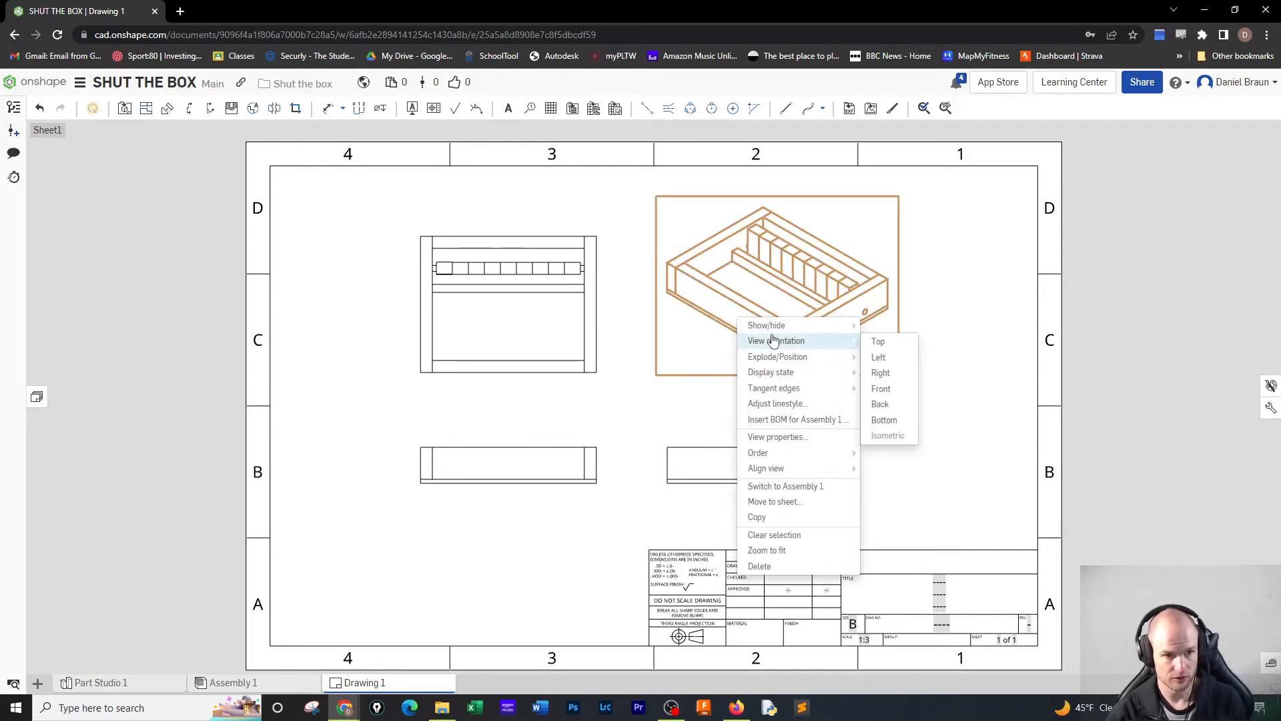
{"action": "mouse_move", "coordinate": [804, 326]}
{"action": "left_click", "coordinate": [890, 338]}
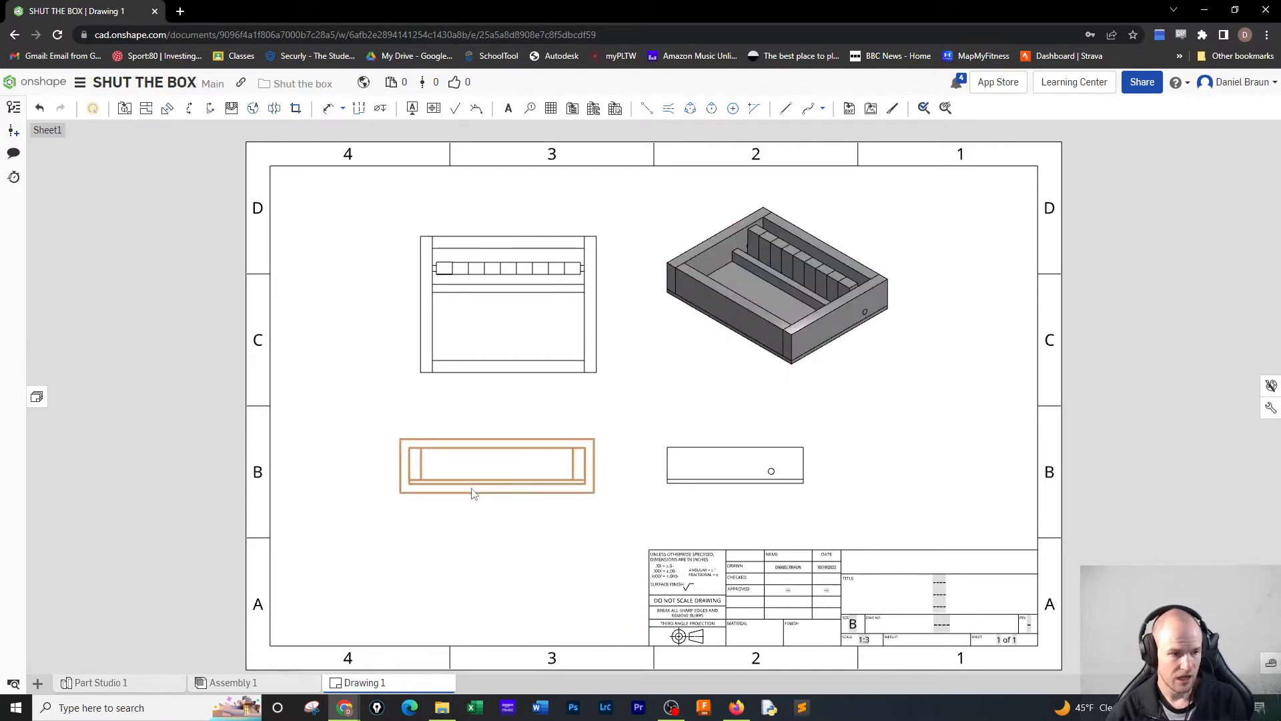
- Rearrange the front, isometric and side views on the sheet, leaving free space beside the isometric view for notes
{"action": "left_click_drag", "start_coordinate": [472, 492], "coordinate": [421, 509]}
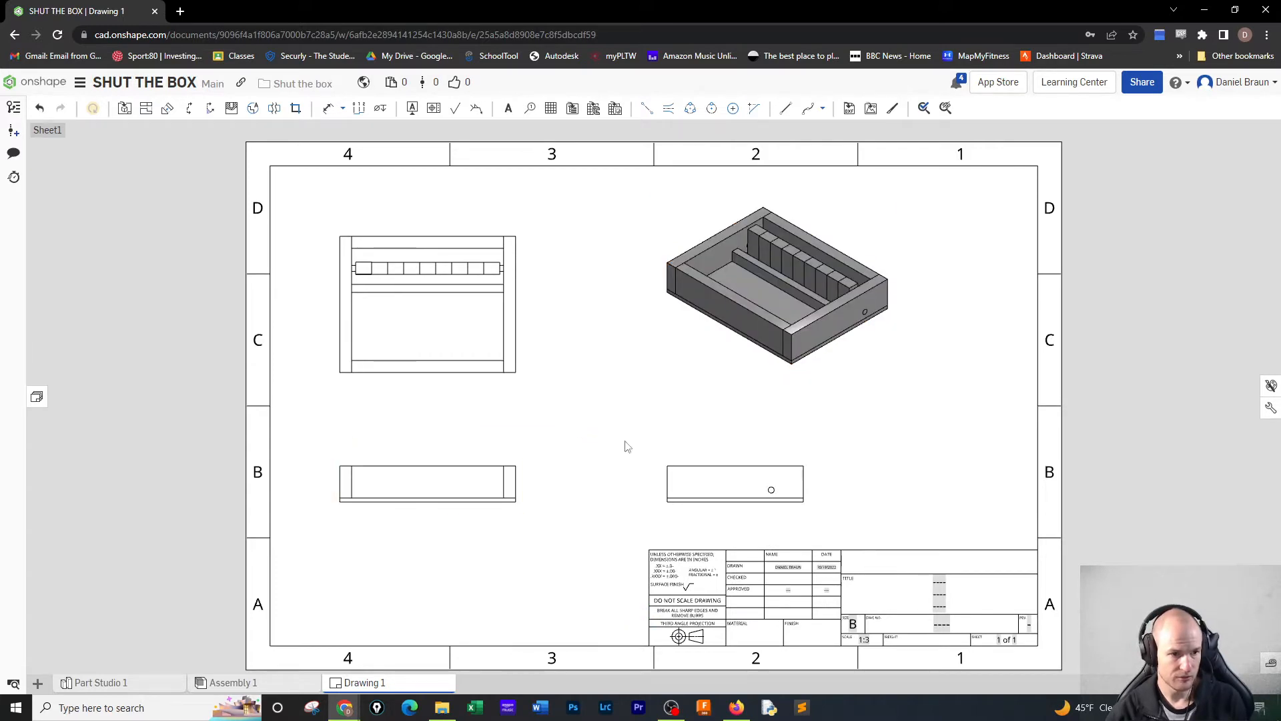
{"action": "mouse_move", "coordinate": [686, 374]}
{"action": "left_mouse_down"}
{"action": "mouse_move", "coordinate": [638, 374]}
{"action": "mouse_move", "coordinate": [630, 395]}
{"action": "left_mouse_up"}
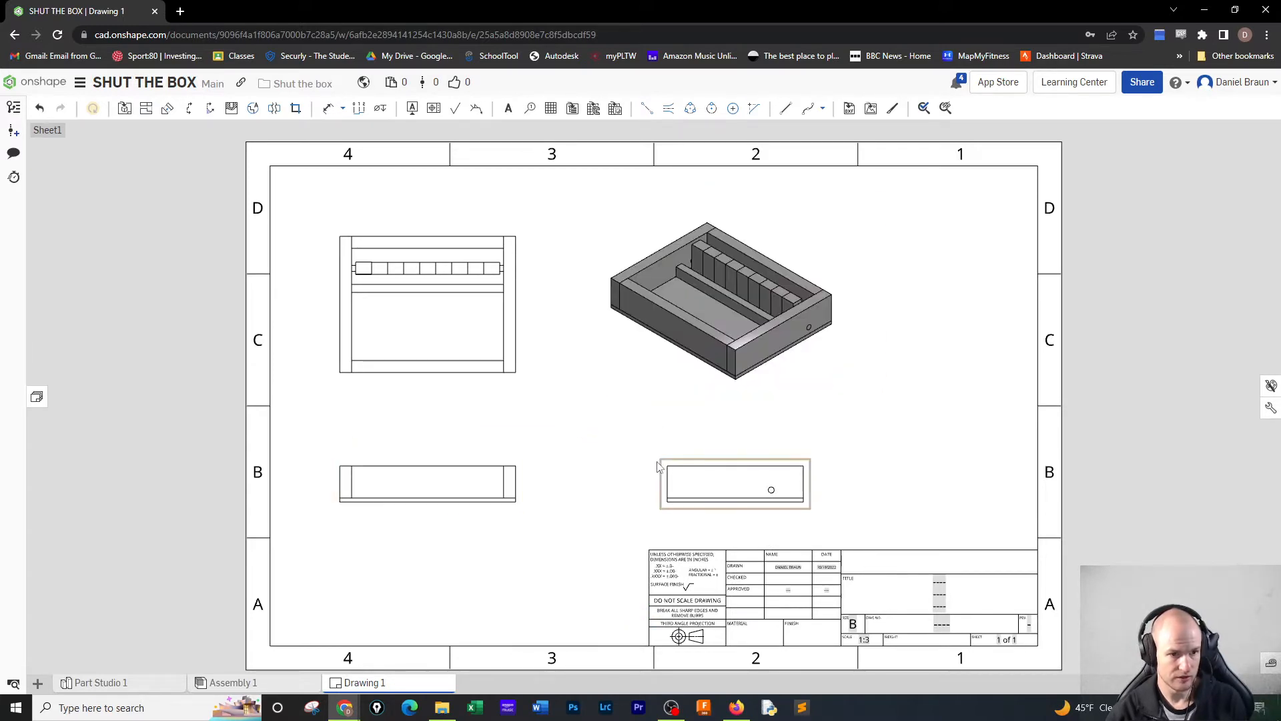
{"action": "left_click_drag", "start_coordinate": [658, 467], "coordinate": [591, 461]}
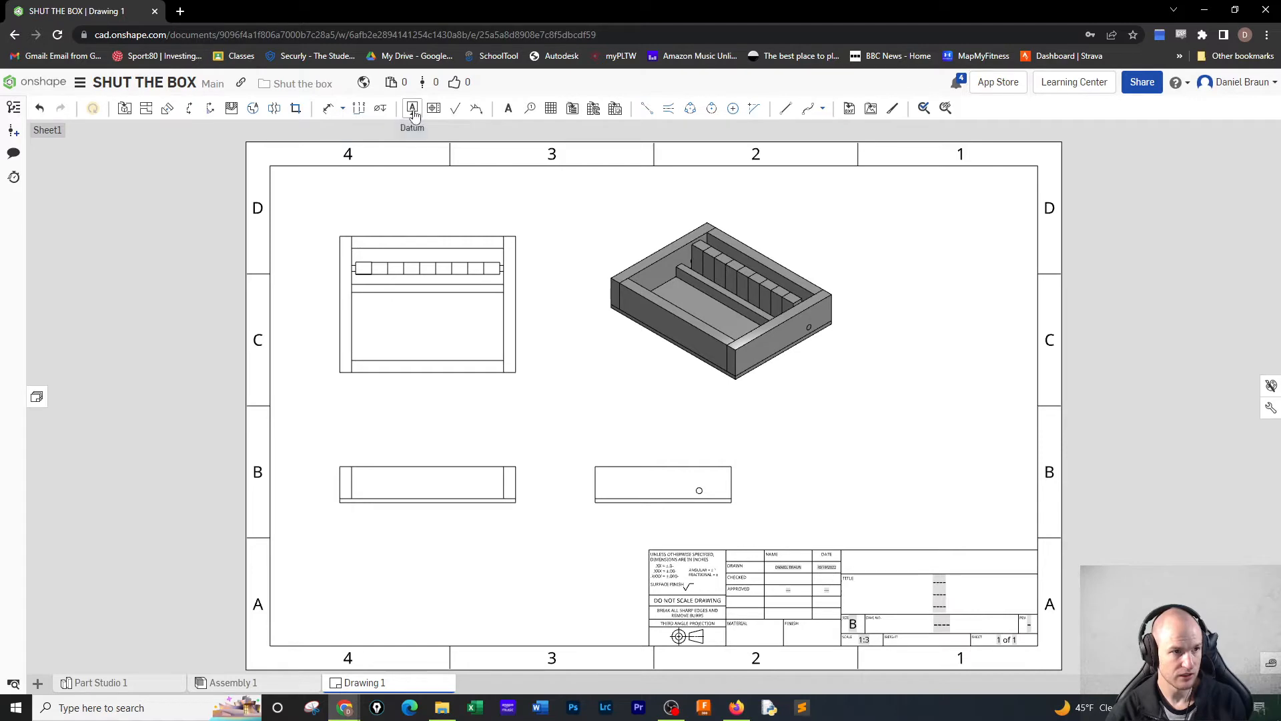
{"action": "left_click", "coordinate": [508, 109]}
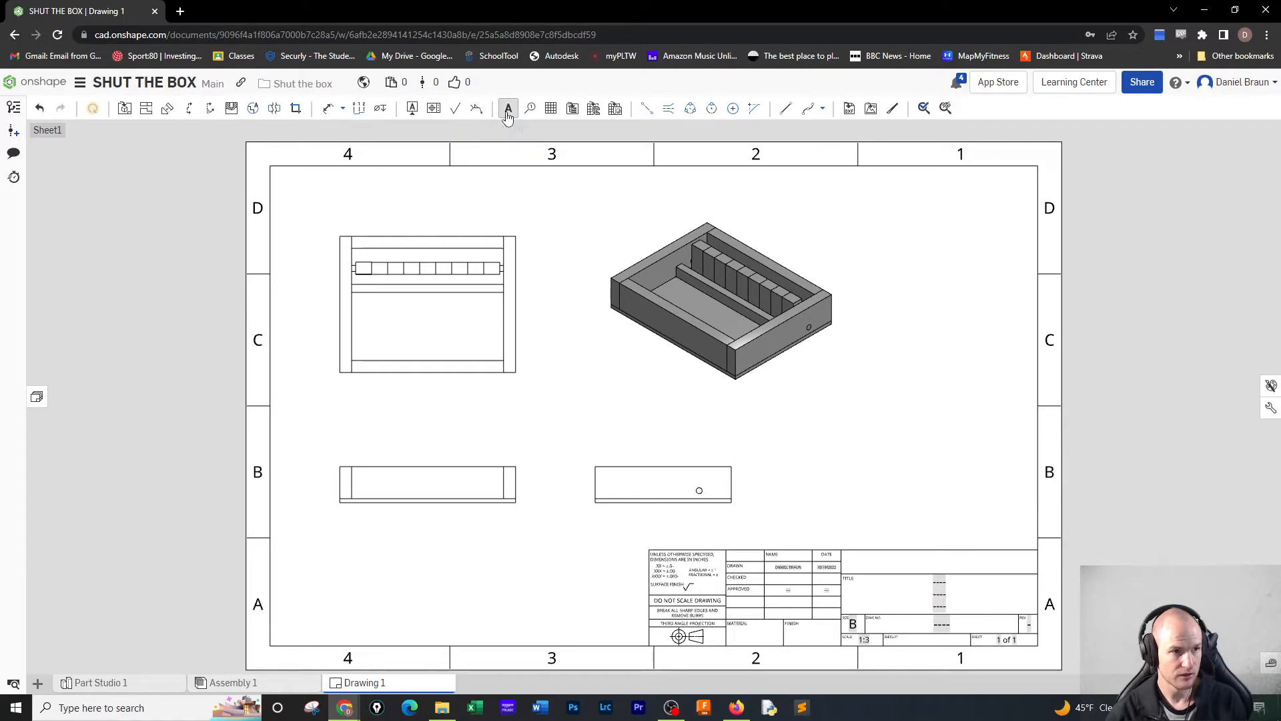
{"action": "left_click", "coordinate": [744, 299]}
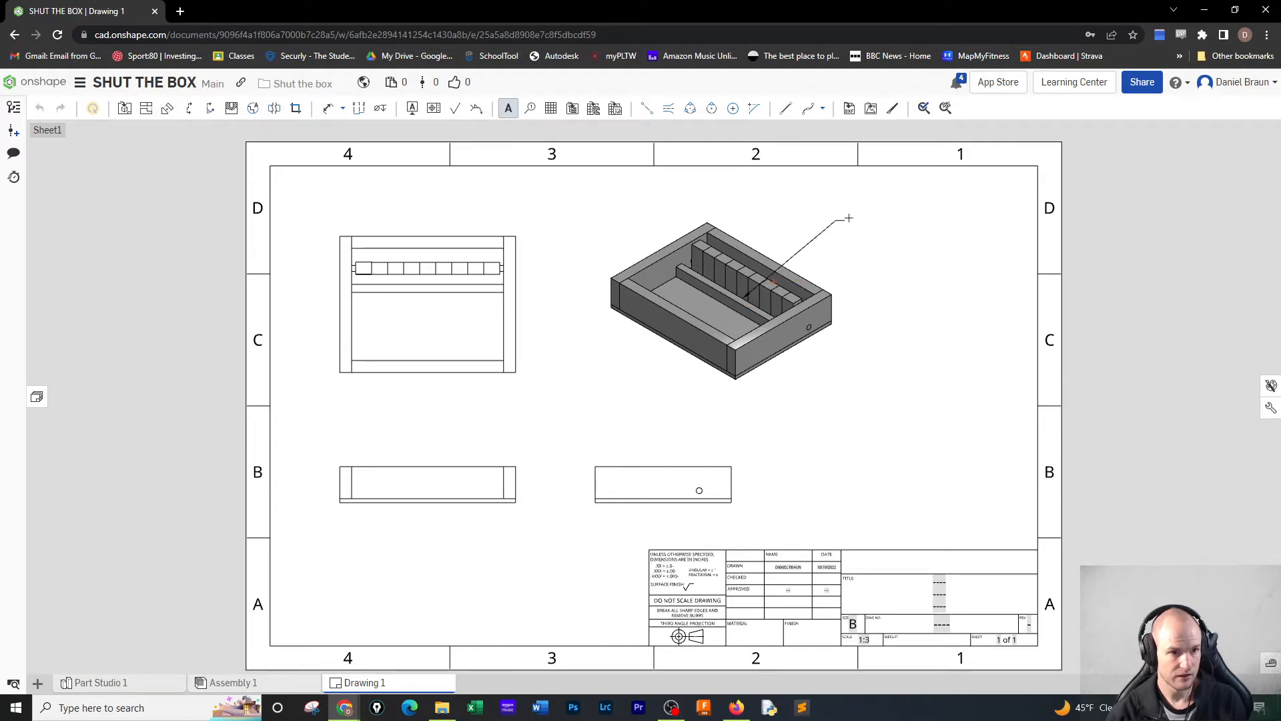
{"action": "left_click", "coordinate": [825, 226]}
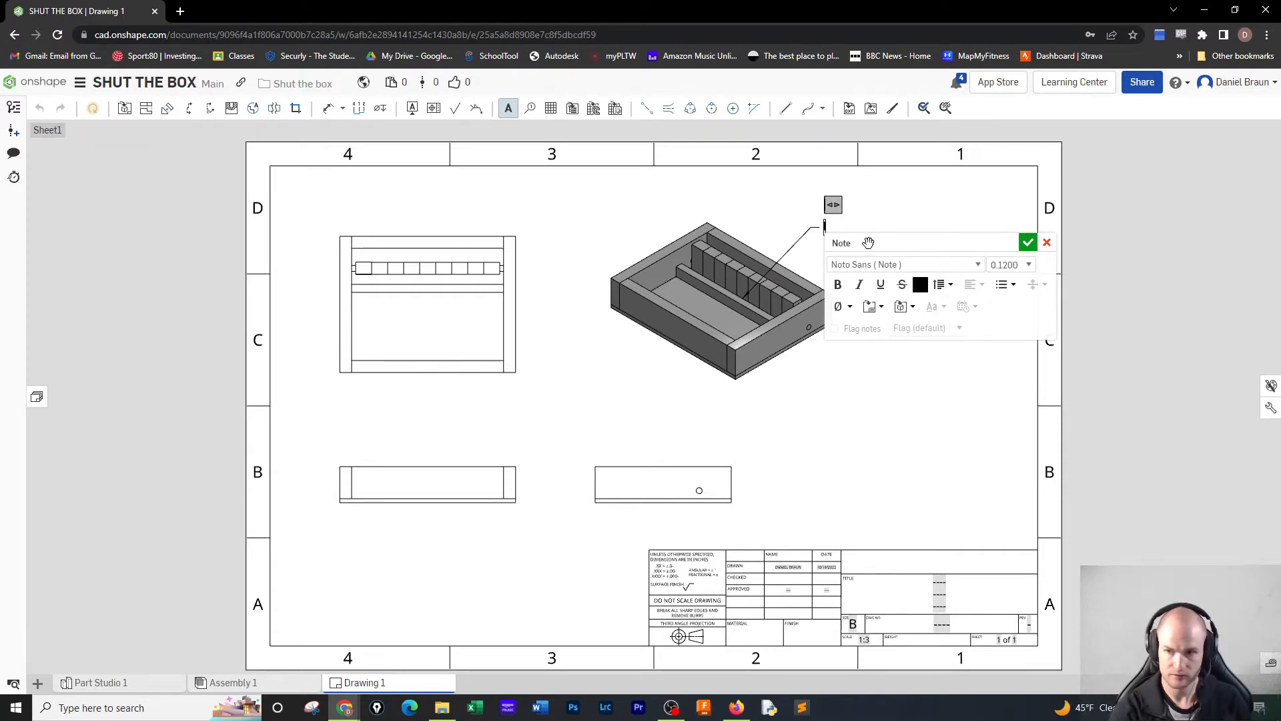
{"action": "type", "text": "T"}
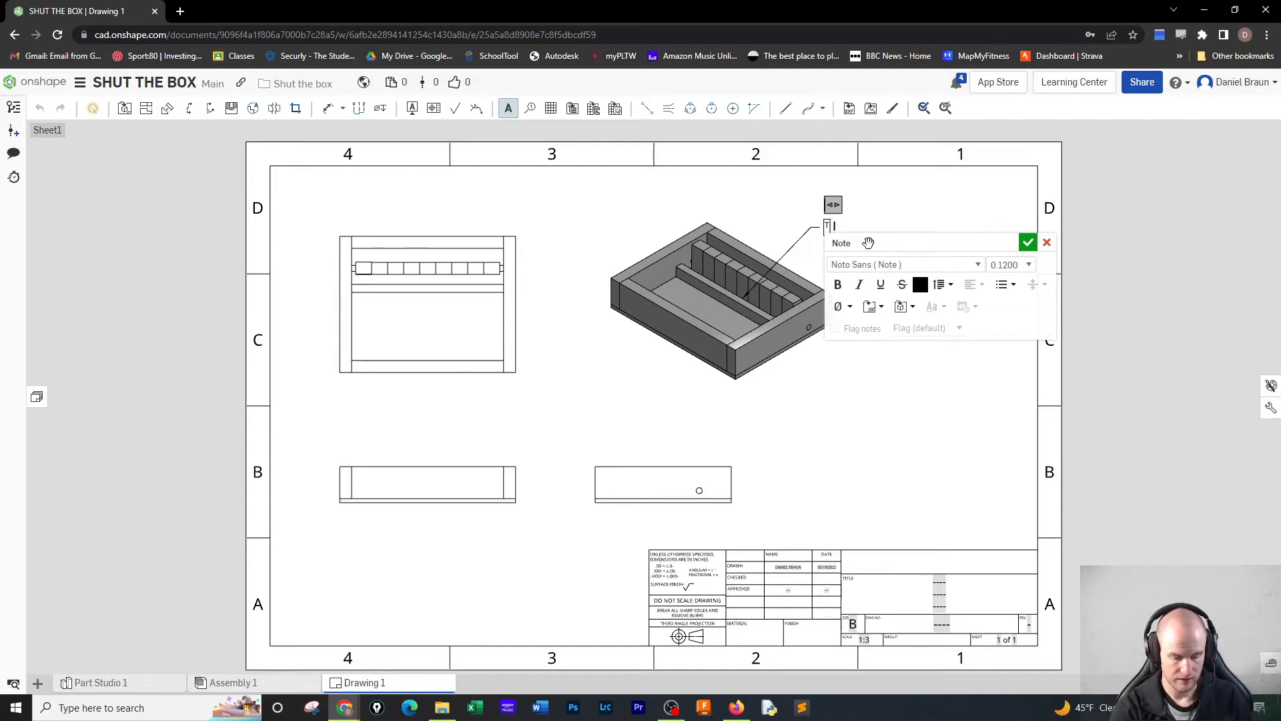
{"action": "type", "text": "HE FOLLOW"}
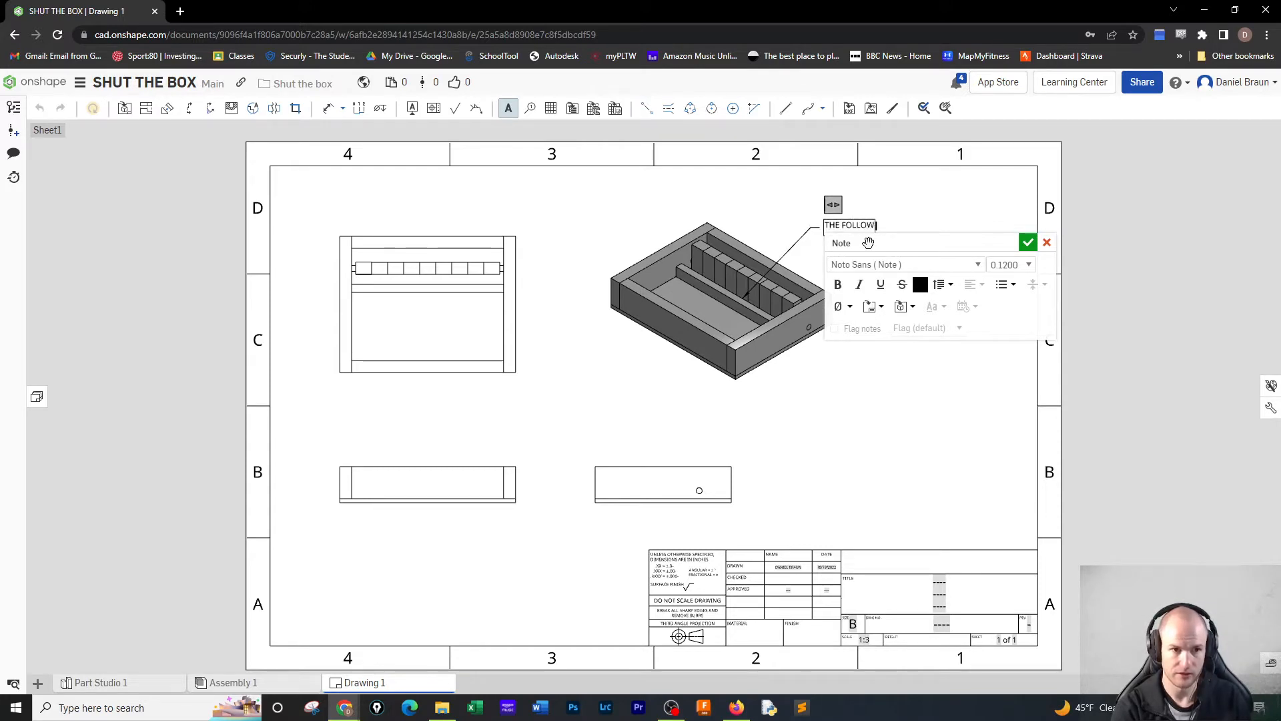
{"action": "type", "text": "ING PIECE IS"}
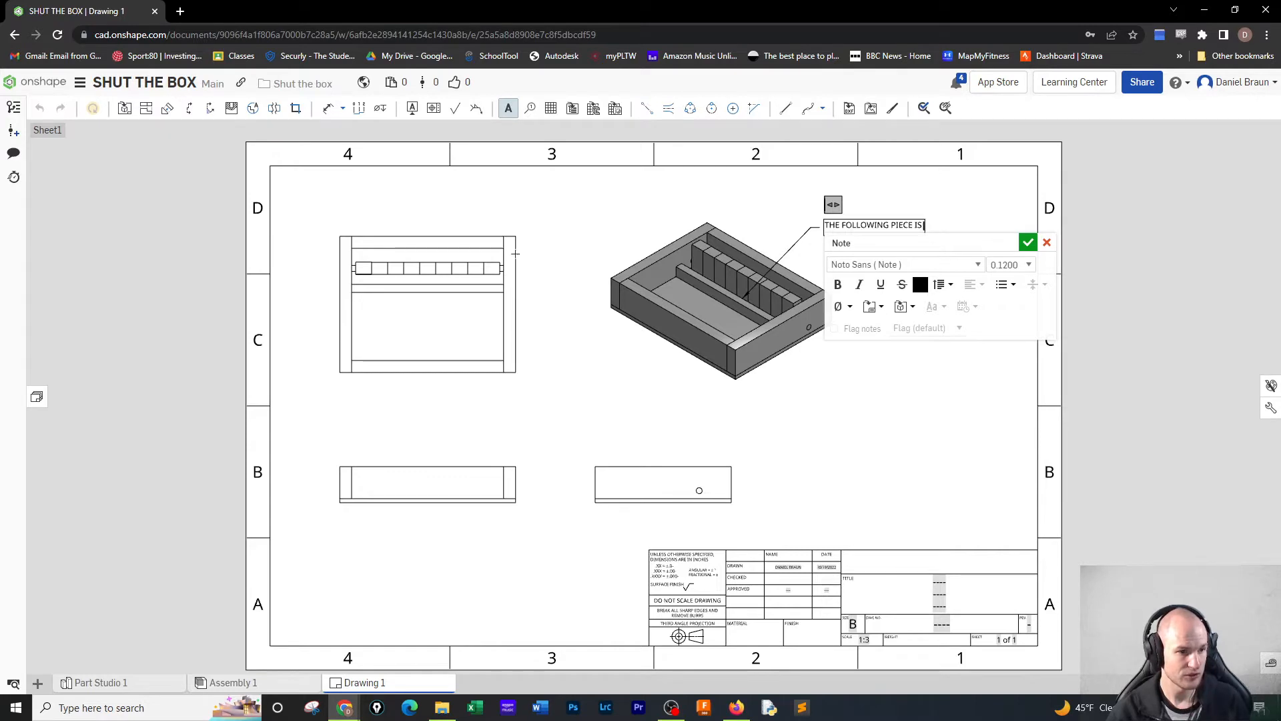
- Check Assembly 1 from above and measure the distance from the separator to the back board in the drawing's top view with a temporary dimension
{"action": "left_click", "coordinate": [247, 683]}
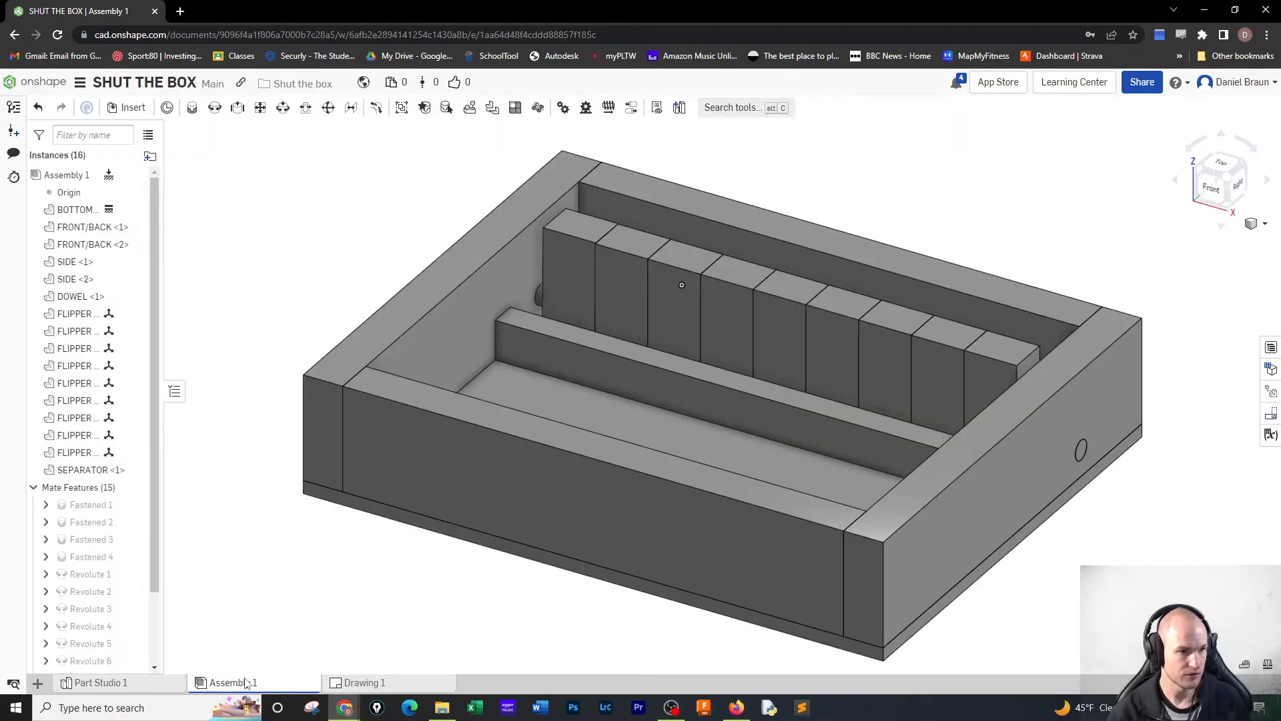
{"action": "left_click", "coordinate": [1203, 175]}
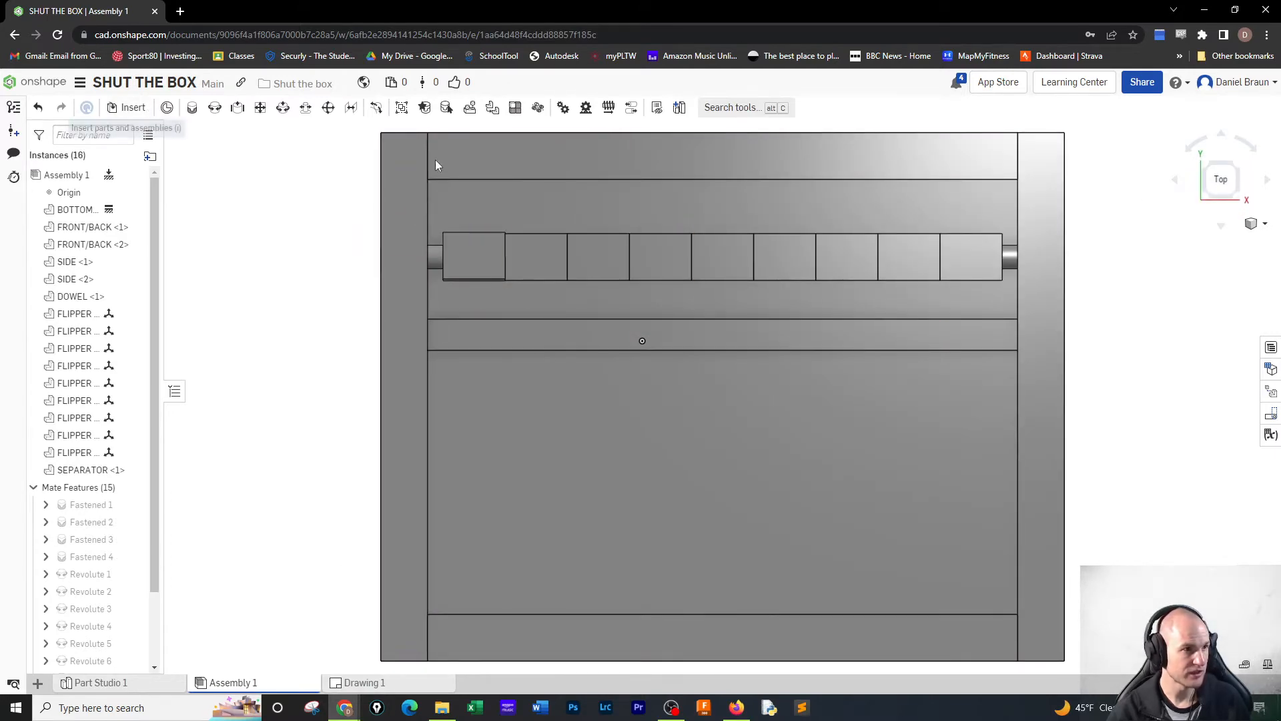
{"action": "left_click", "coordinate": [1259, 167]}
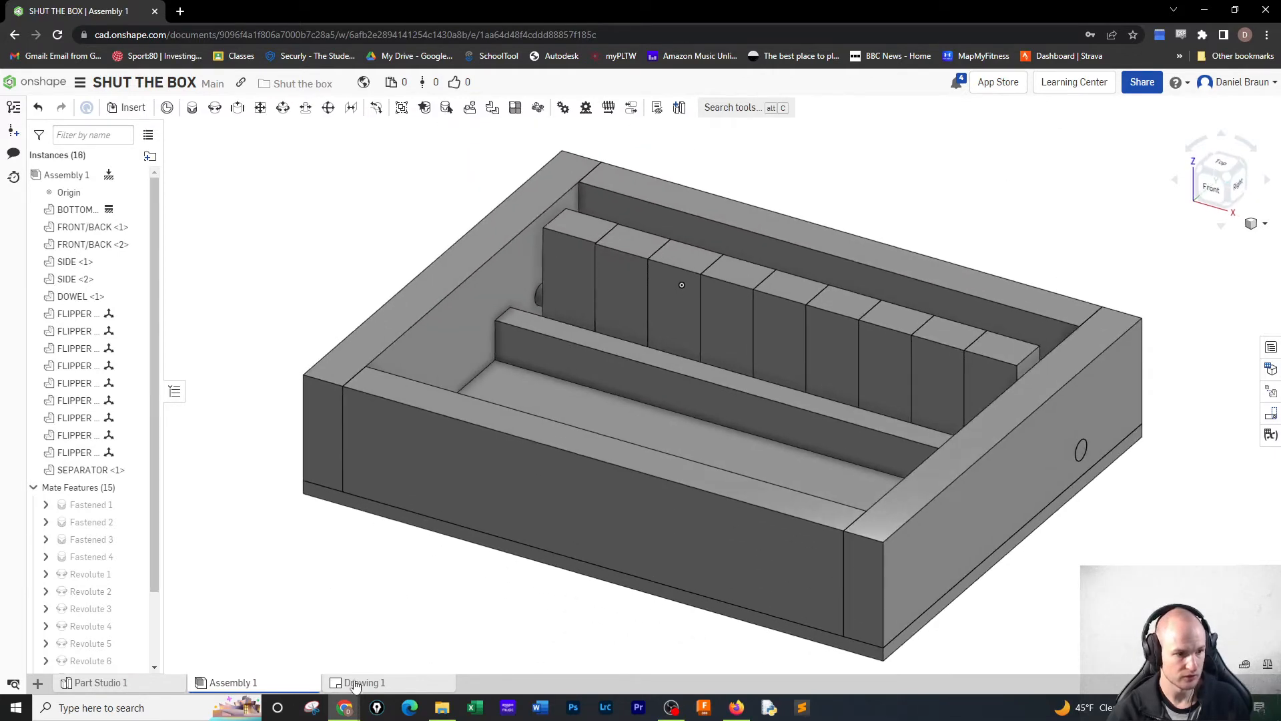
{"action": "left_click", "coordinate": [358, 682]}
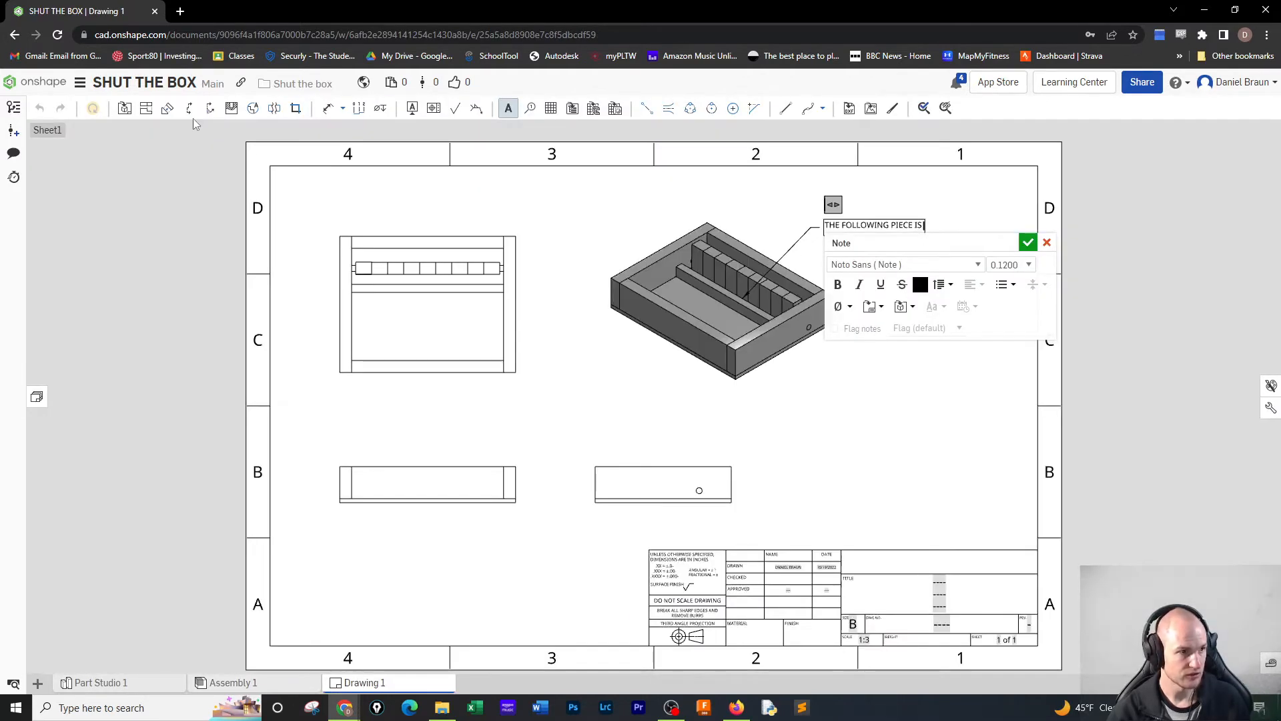
{"action": "left_click", "coordinate": [328, 108]}
{"action": "left_click", "coordinate": [478, 285]}
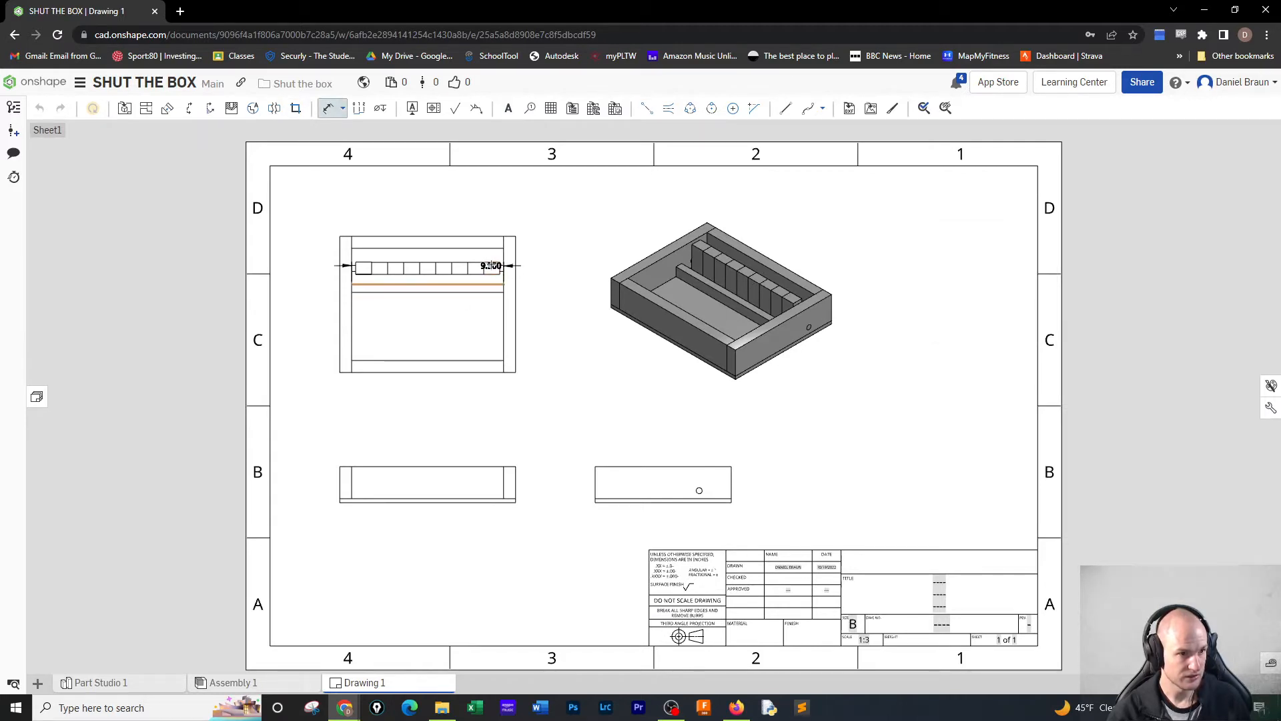
{"action": "left_click", "coordinate": [484, 248]}
{"action": "left_click", "coordinate": [548, 266]}
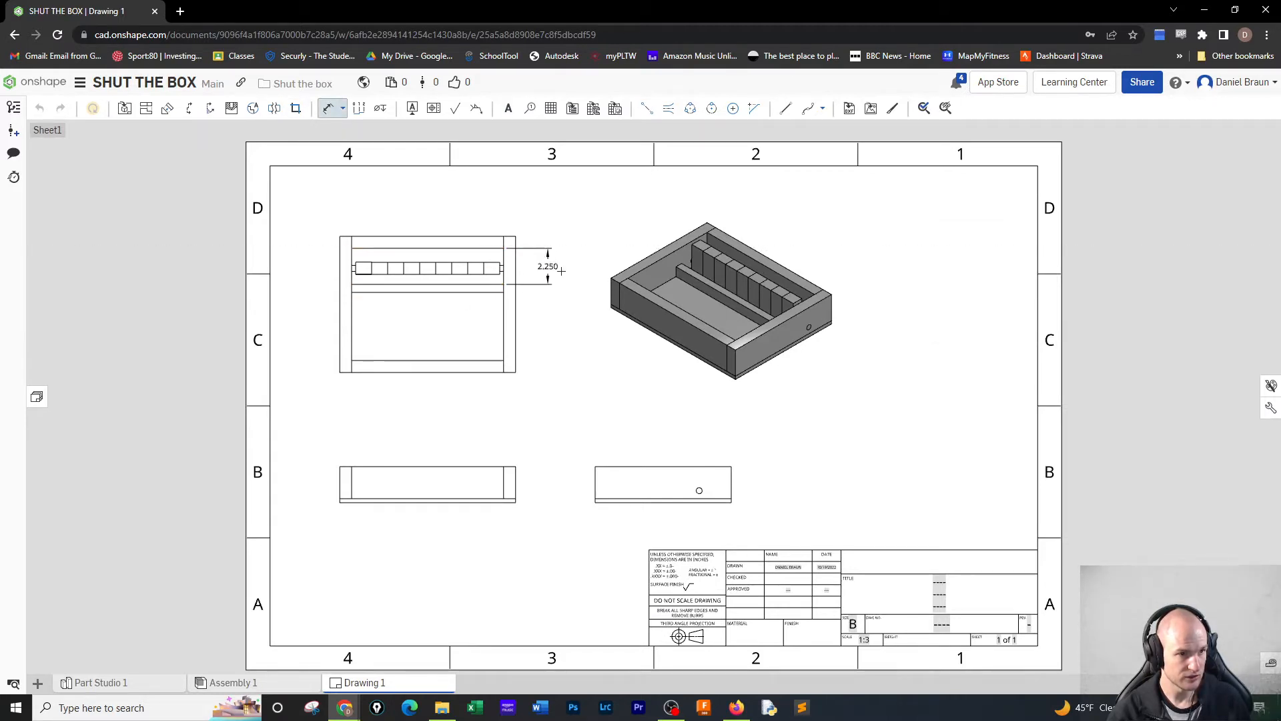
{"action": "key", "text": "Escape"}
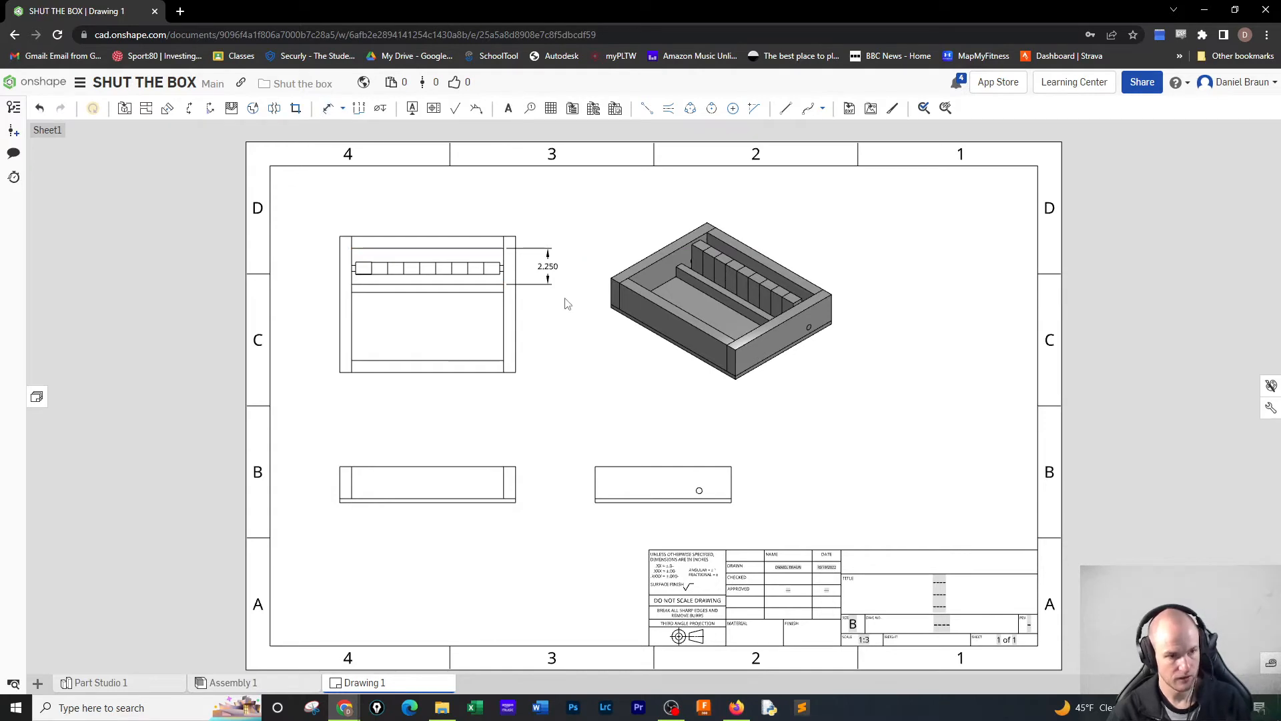
{"action": "key", "text": "ctrl+z"}
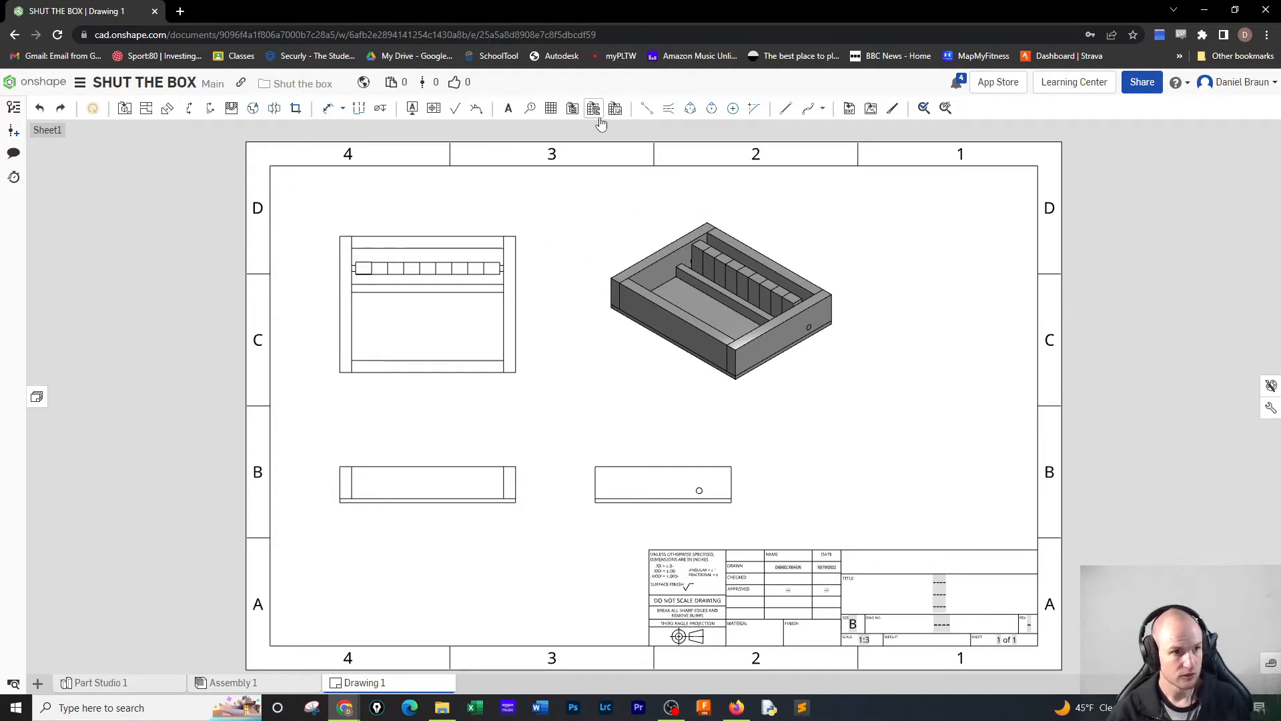
- Add a leader note to the separator in the isometric view reading 'THE FOLLOWING PIECE IS 2.25" FROM THE EDGE OF THE BACK SIDE>'
{"action": "left_click", "coordinate": [508, 108]}
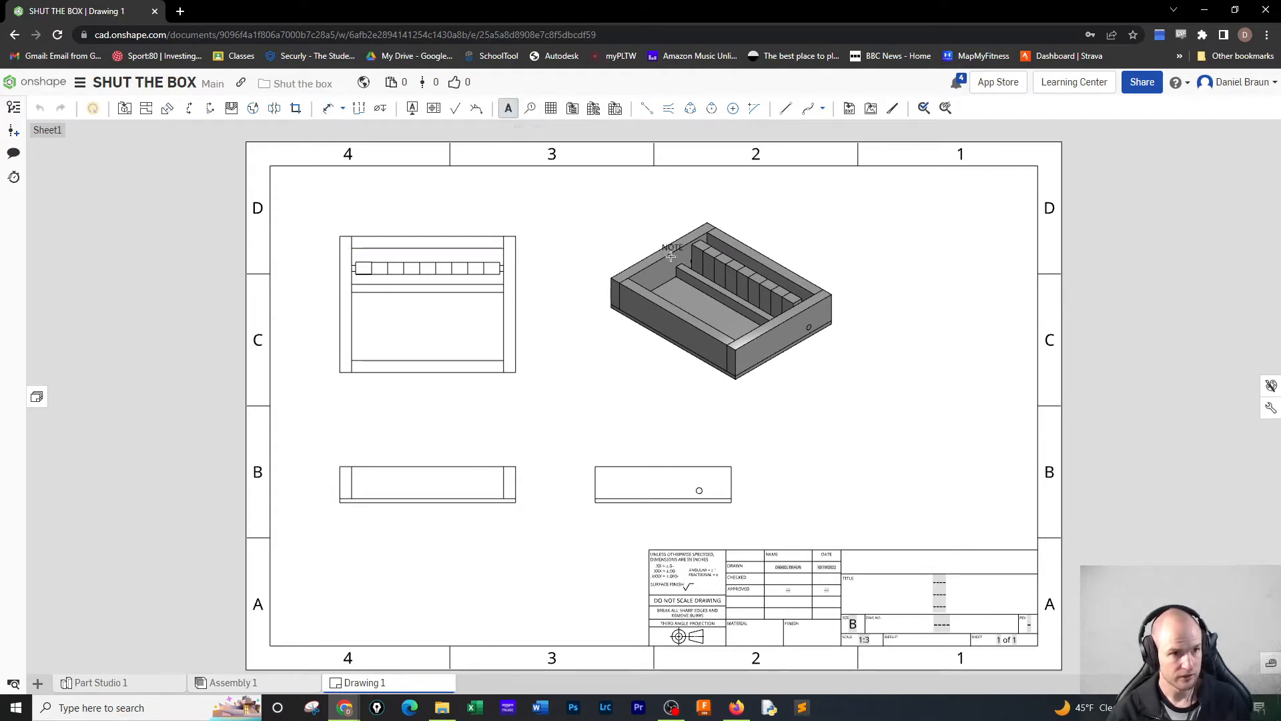
{"action": "left_click", "coordinate": [704, 273]}
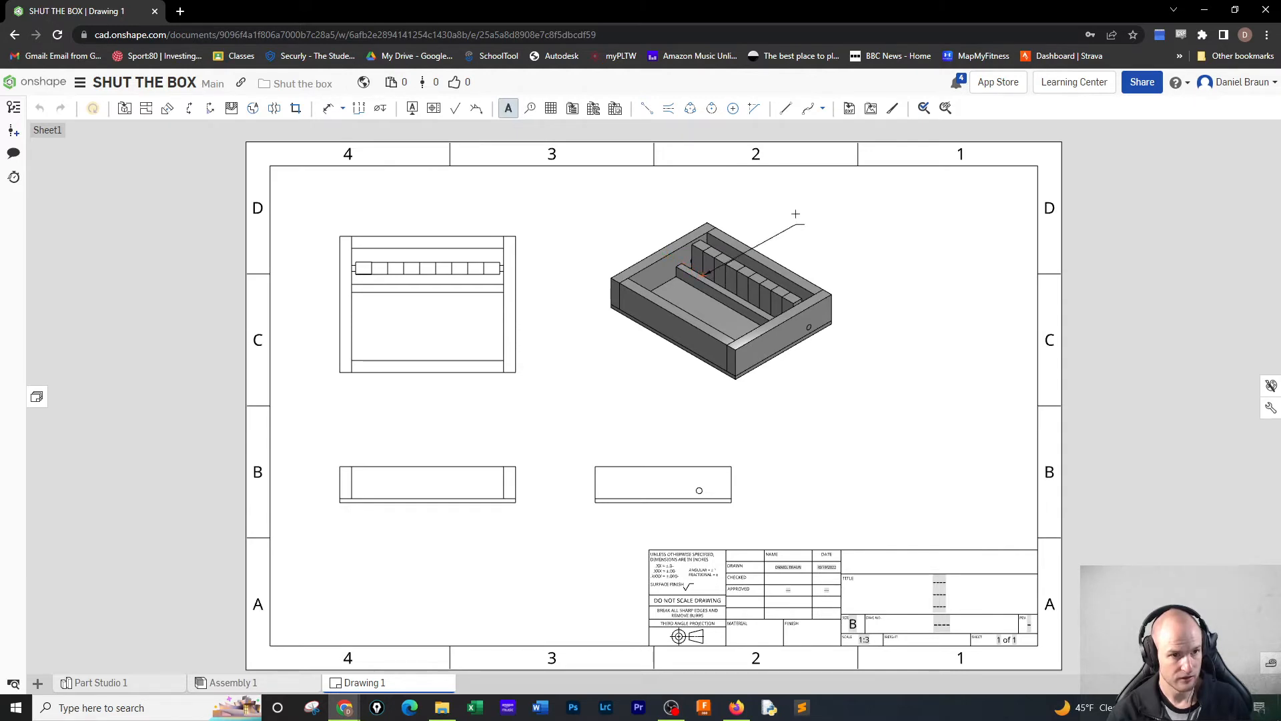
{"action": "left_click", "coordinate": [796, 213]}
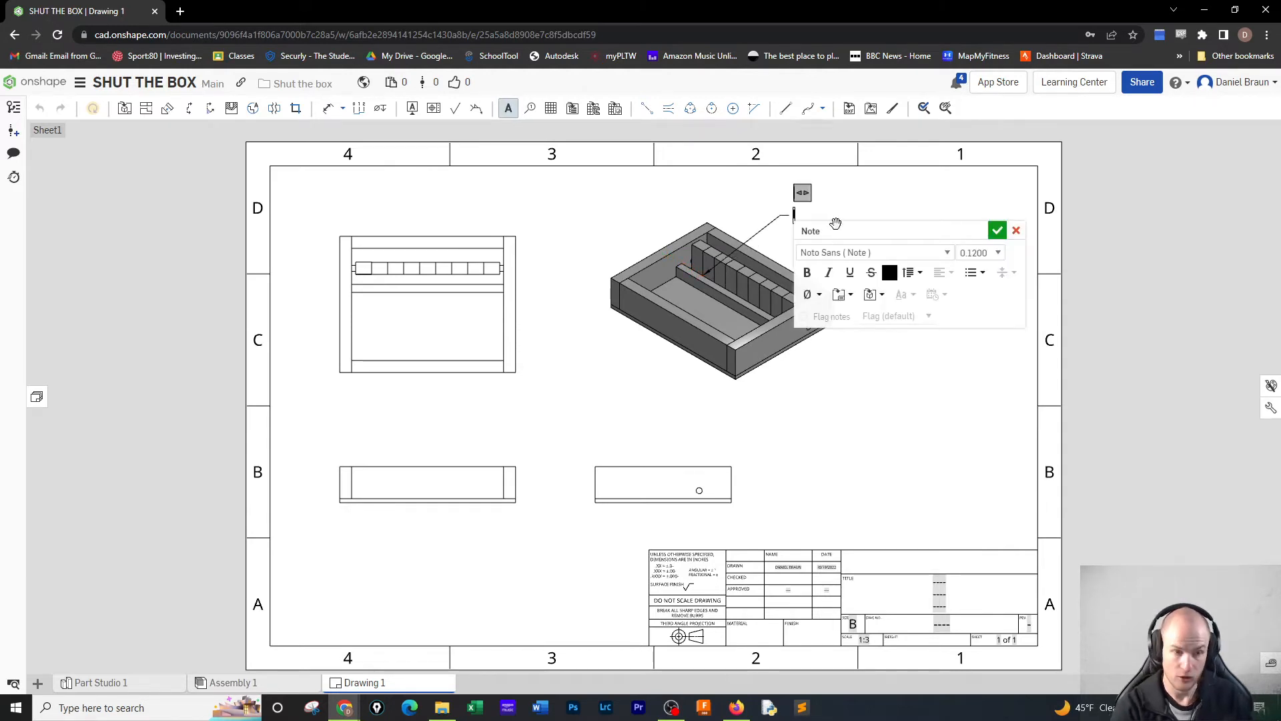
{"action": "type", "text": "THE FOLLOW"}
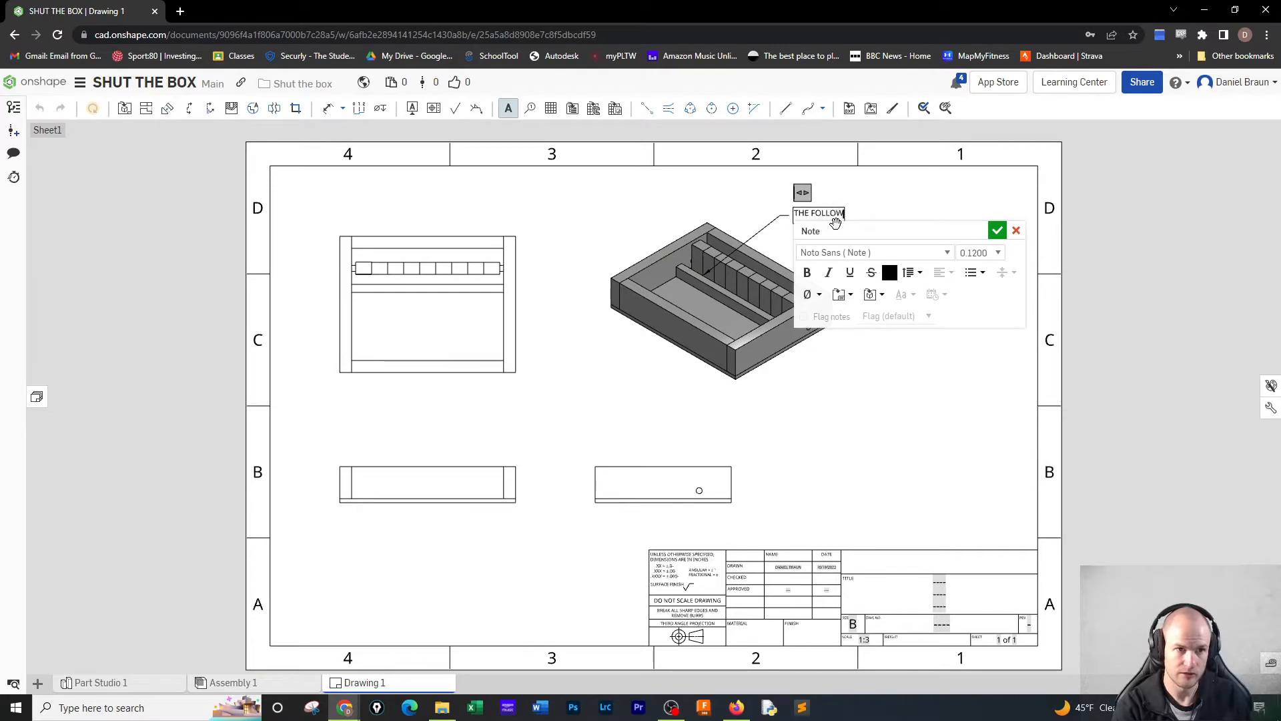
{"action": "type", "text": "ING PIECE"}
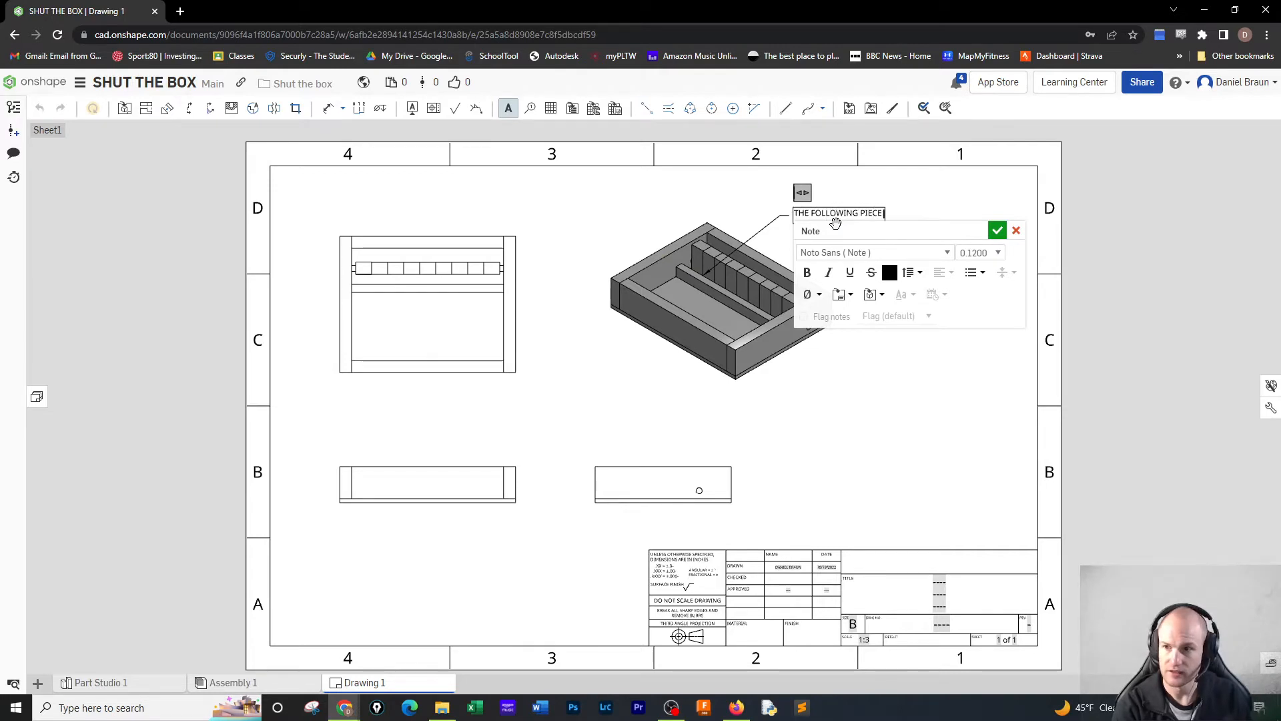
{"action": "type", "text": " IS"}
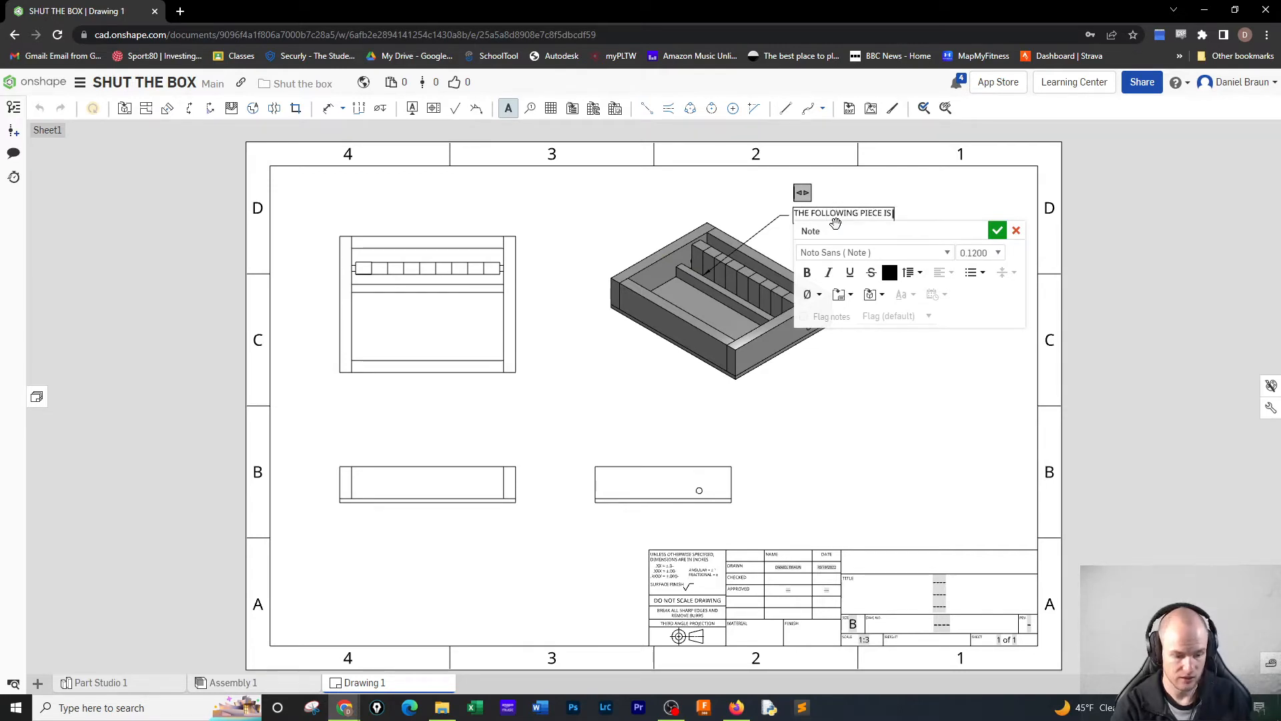
{"action": "type", "text": " 2.25"}
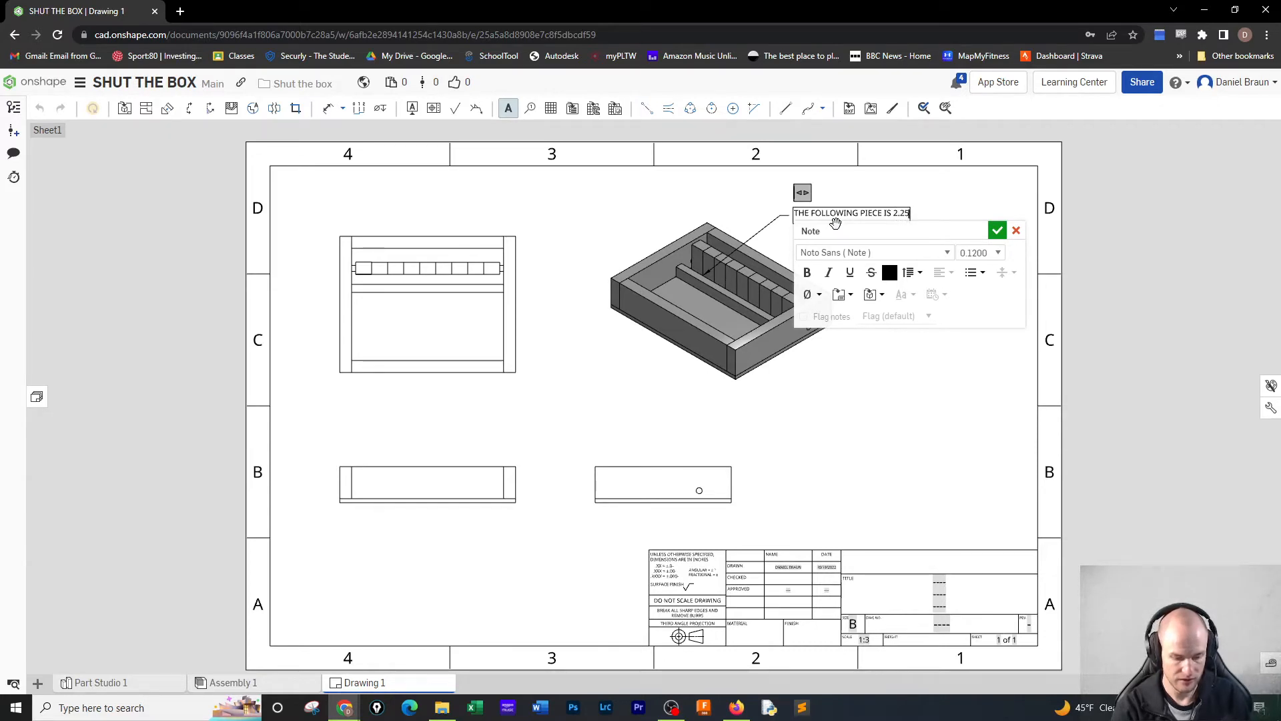
{"action": "type", "text": "\""}
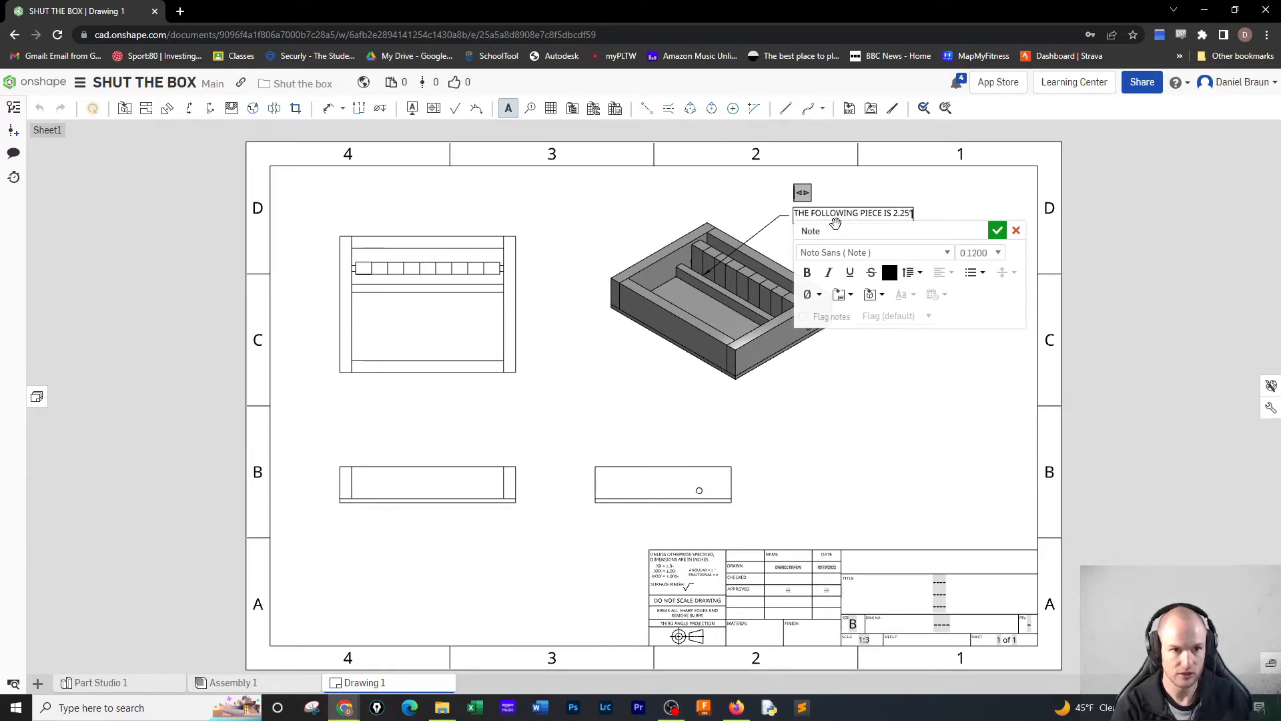
{"action": "type", "text": " FROM THE EDGE"}
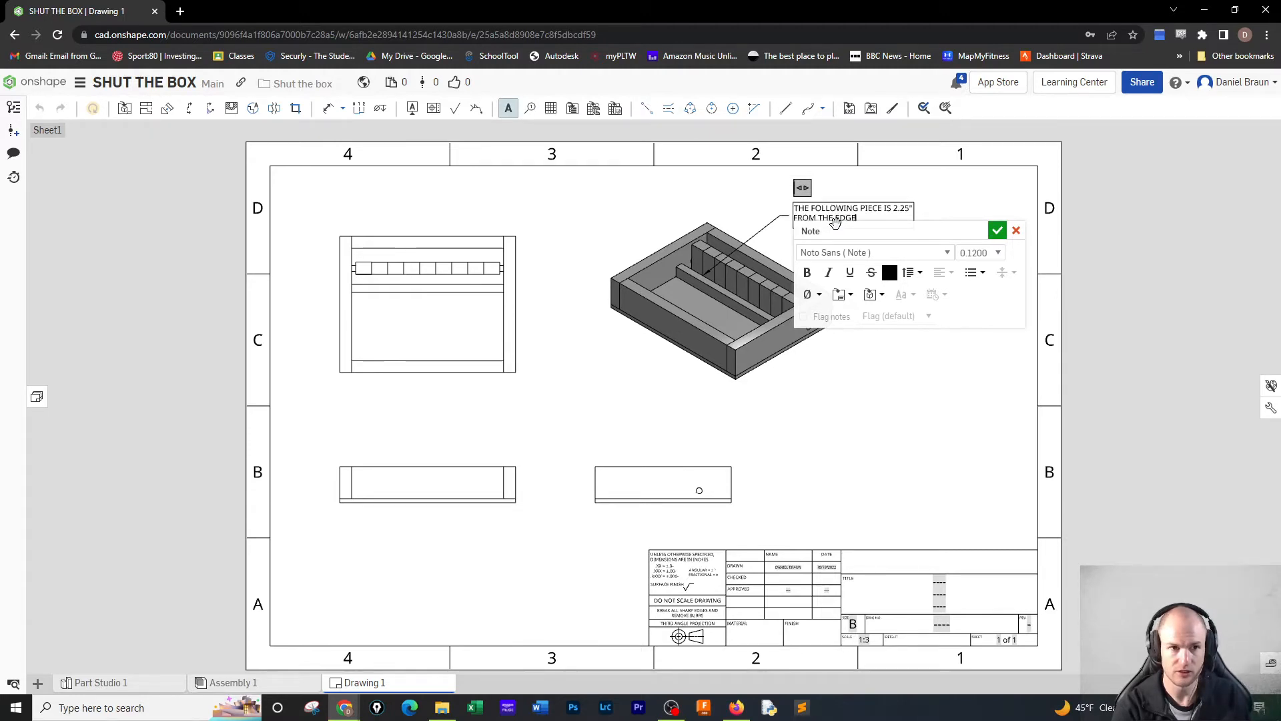
{"action": "type", "text": " OF THE BACK SI"}
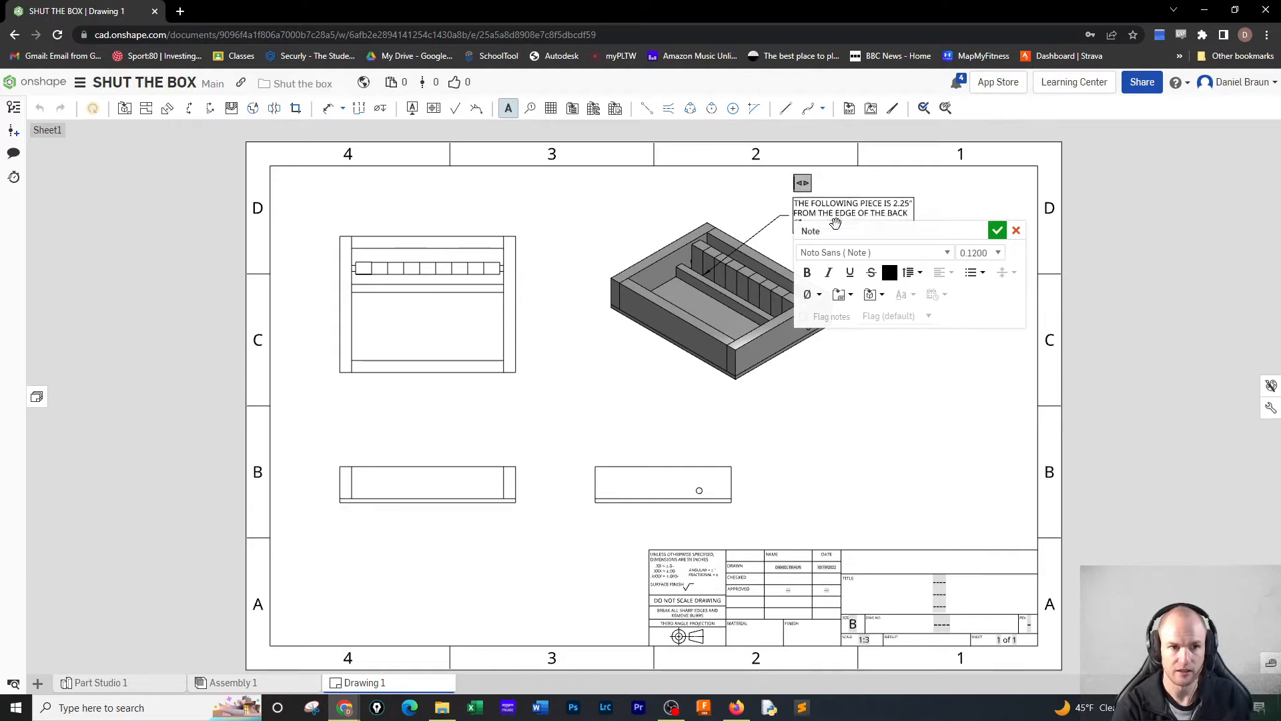
{"action": "left_click", "coordinate": [997, 231]}
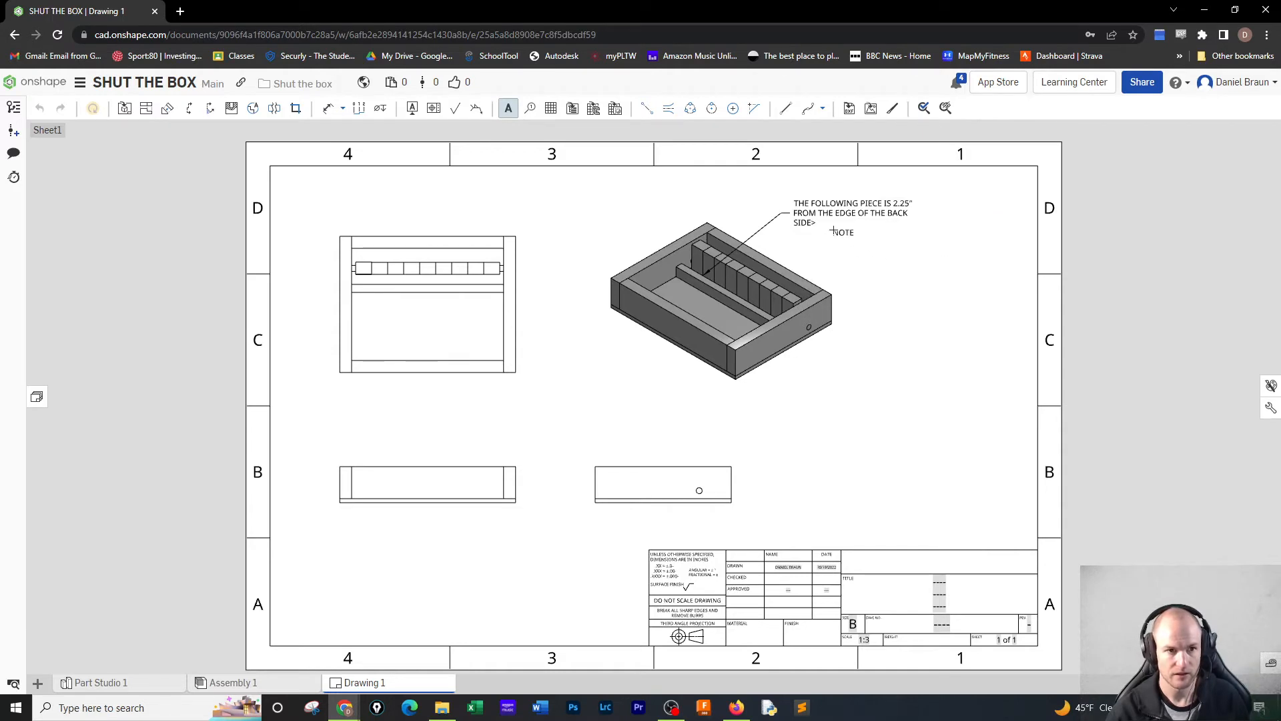
{"action": "key", "text": "Escape"}
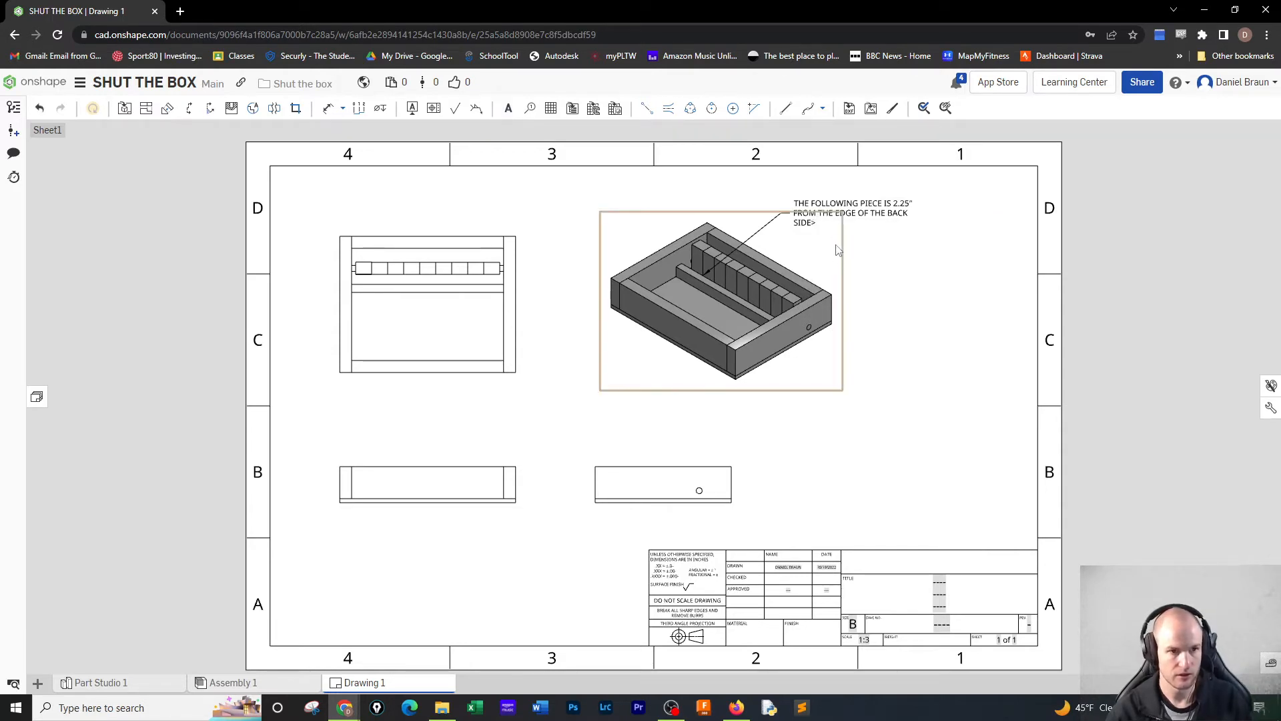
- Correct the separator note by replacing the stray '>' after SIDE with a period
{"action": "double_click", "coordinate": [813, 229]}
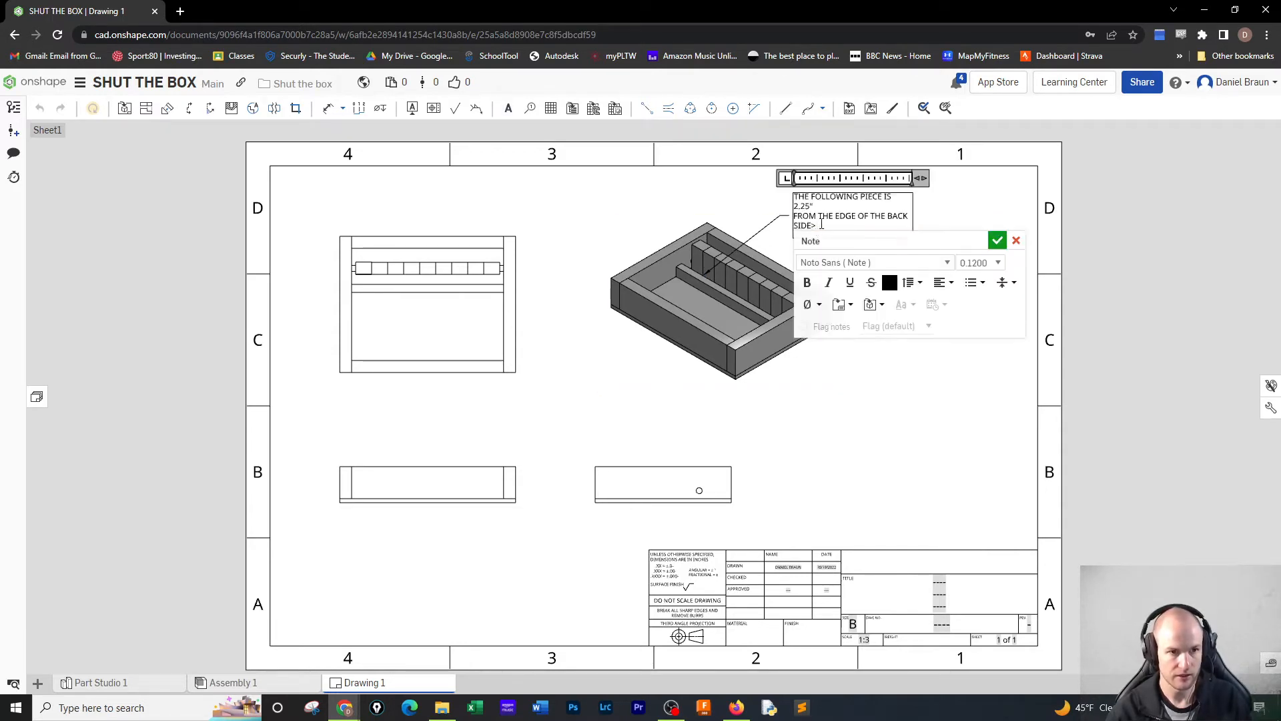
{"action": "key", "text": "BackSpace"}
{"action": "type", "text": "."}
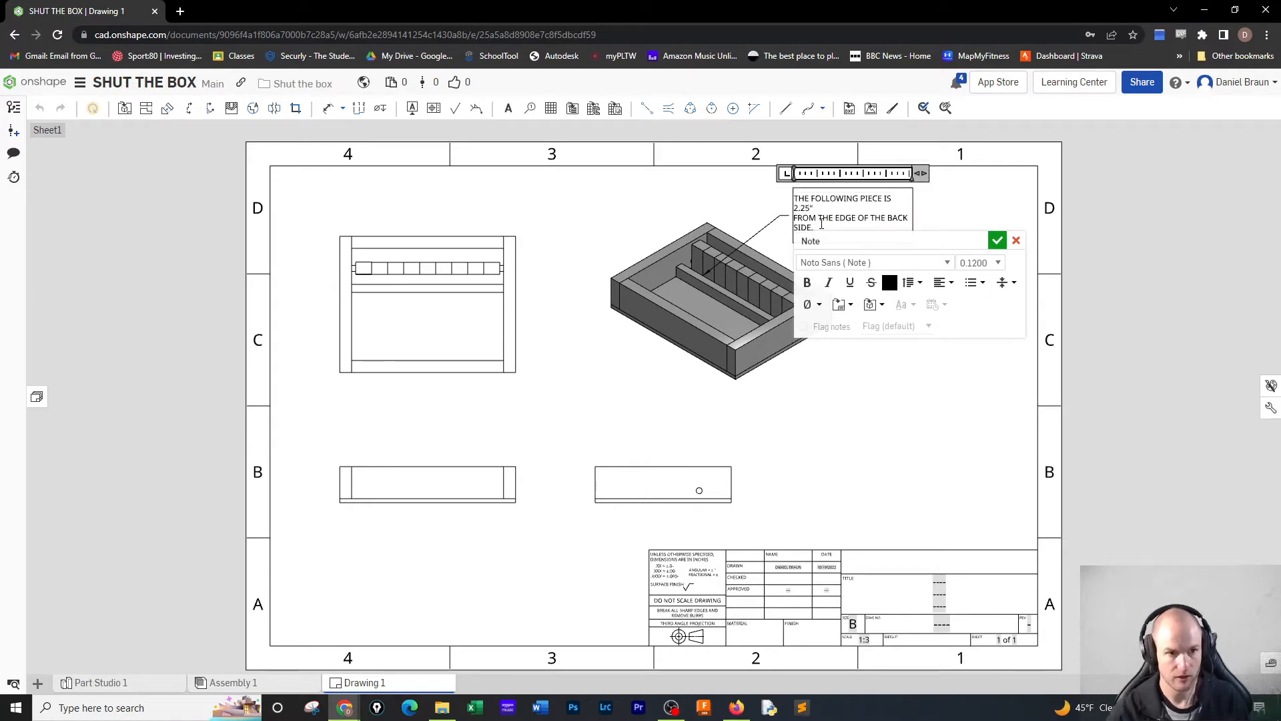
{"action": "left_click", "coordinate": [997, 240]}
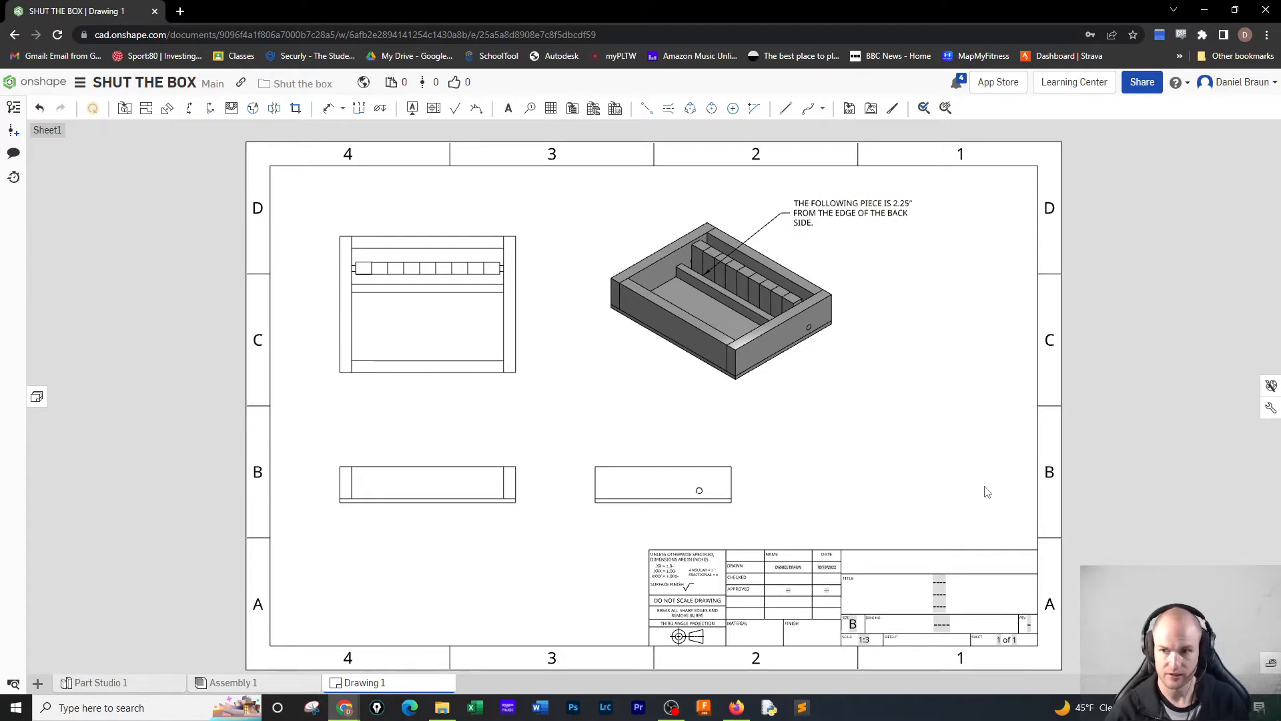
- Set the drawing title in Sheet1's title block to SHUT THE BOX
{"action": "left_click", "coordinate": [939, 586]}
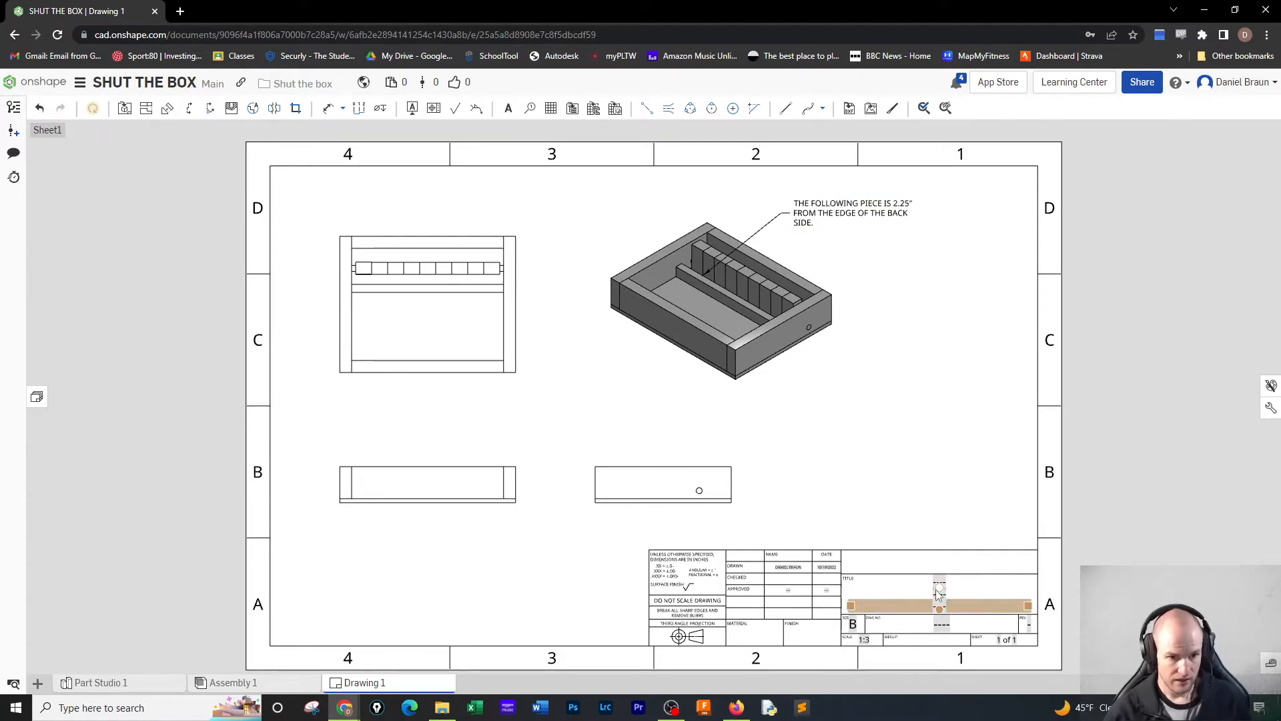
{"action": "double_click", "coordinate": [939, 580]}
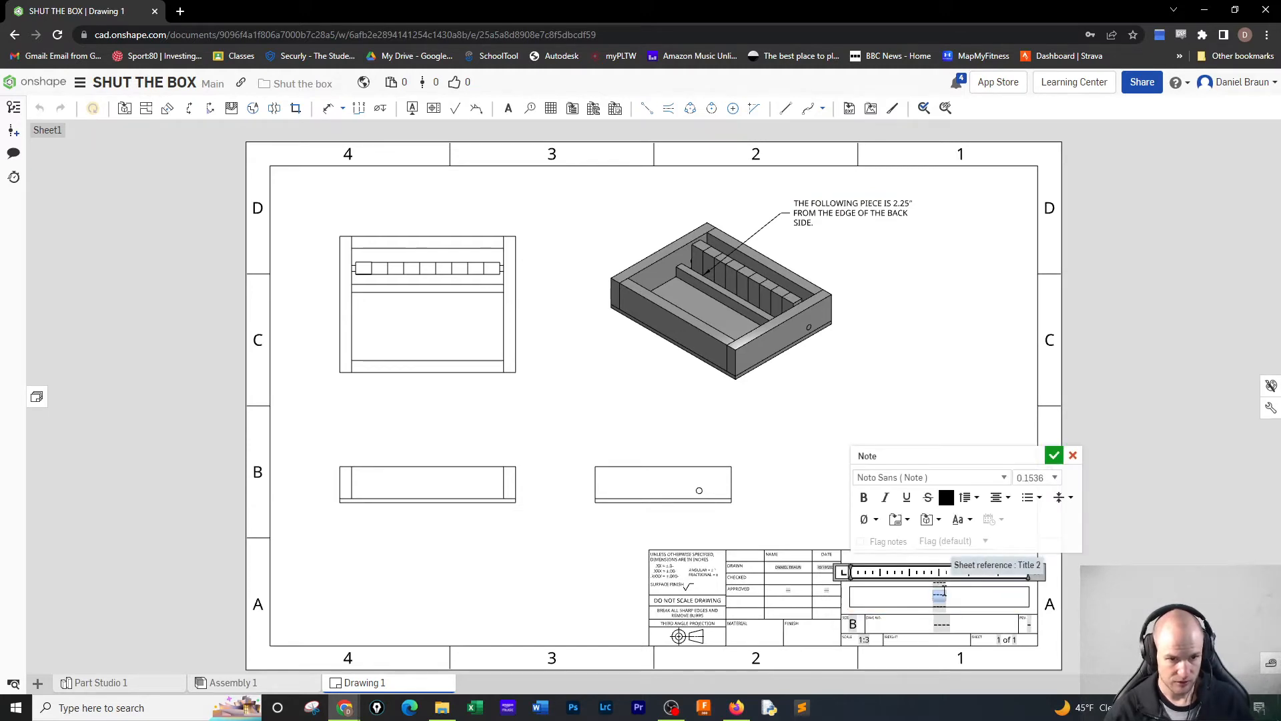
{"action": "type", "text": "SHUT THE BOX"}
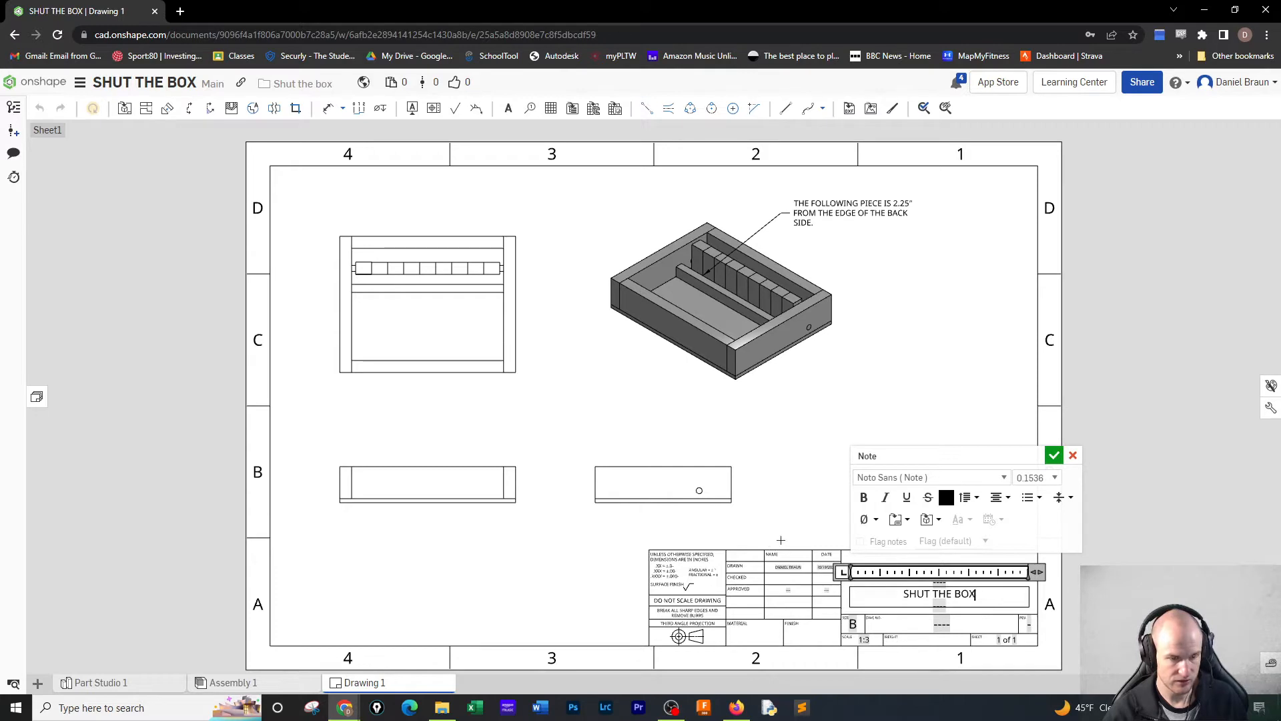
{"action": "left_click", "coordinate": [1054, 455]}
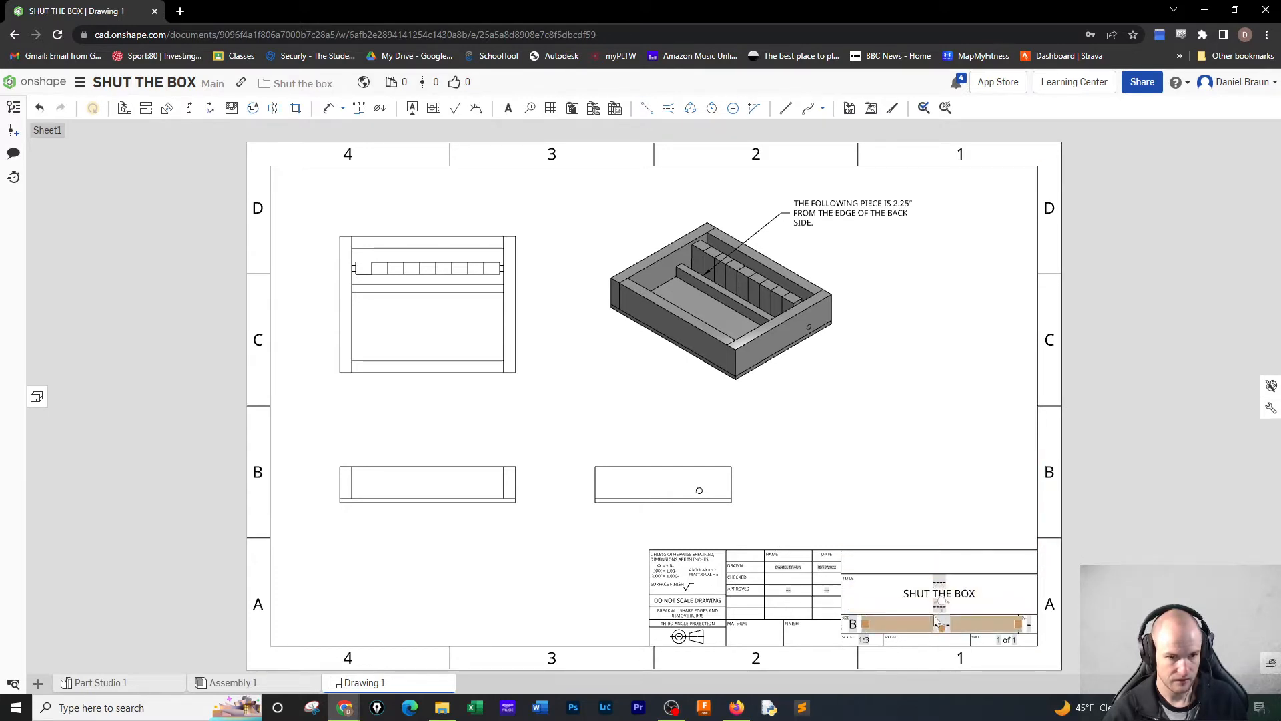
- Enter SHUT THE BOX ASSEMBLY as the drawing number in Sheet1's title block
{"action": "double_click", "coordinate": [943, 626]}
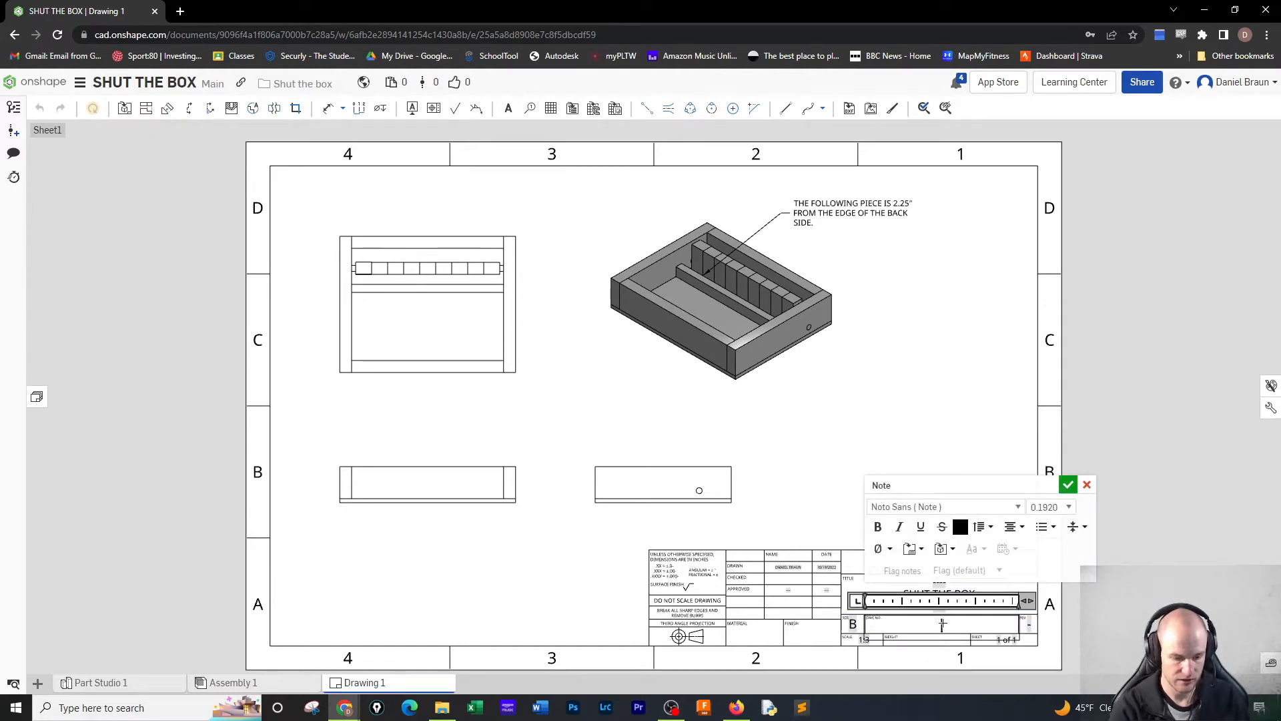
{"action": "type", "text": "OX"}
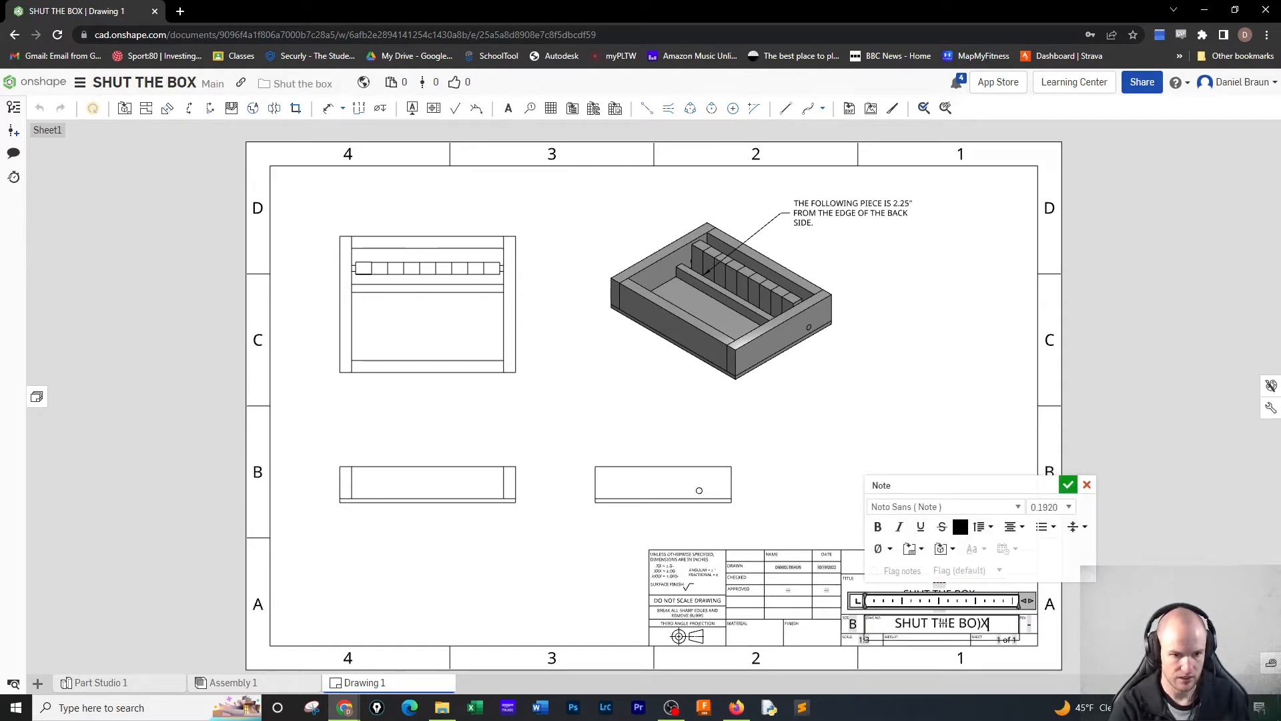
{"action": "type", "text": " ASSEMBL"}
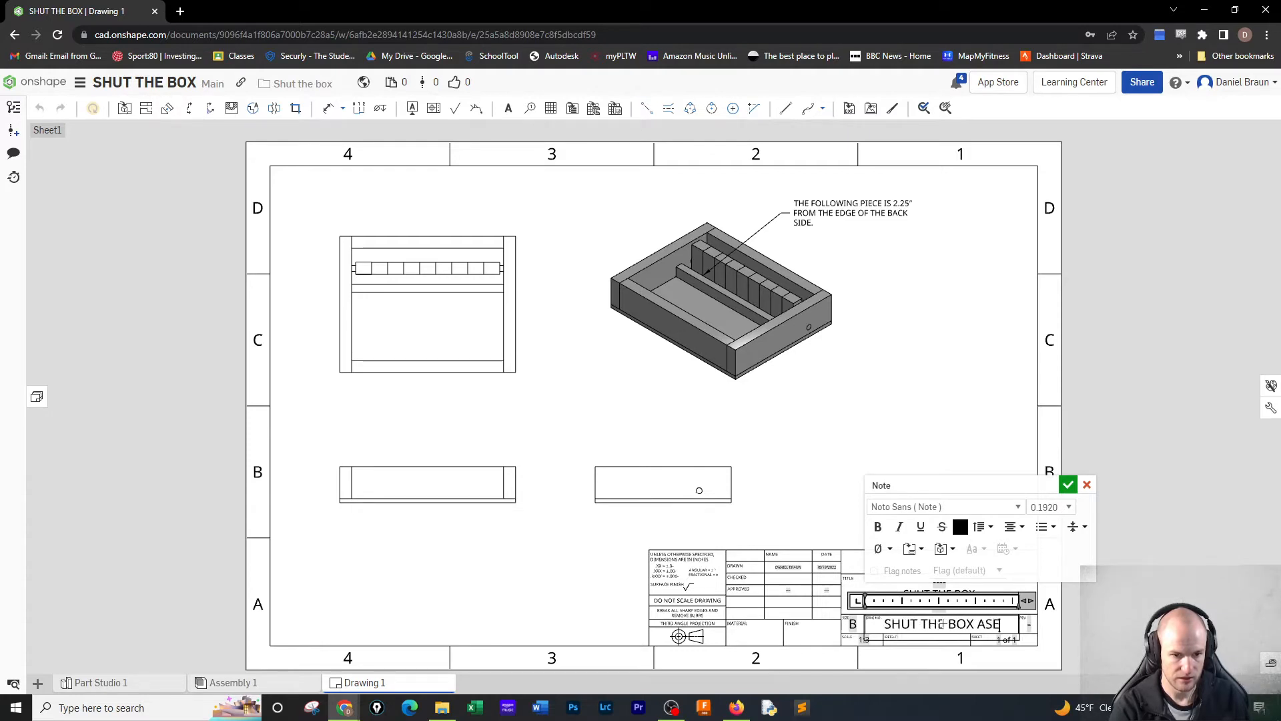
{"action": "type", "text": "Y"}
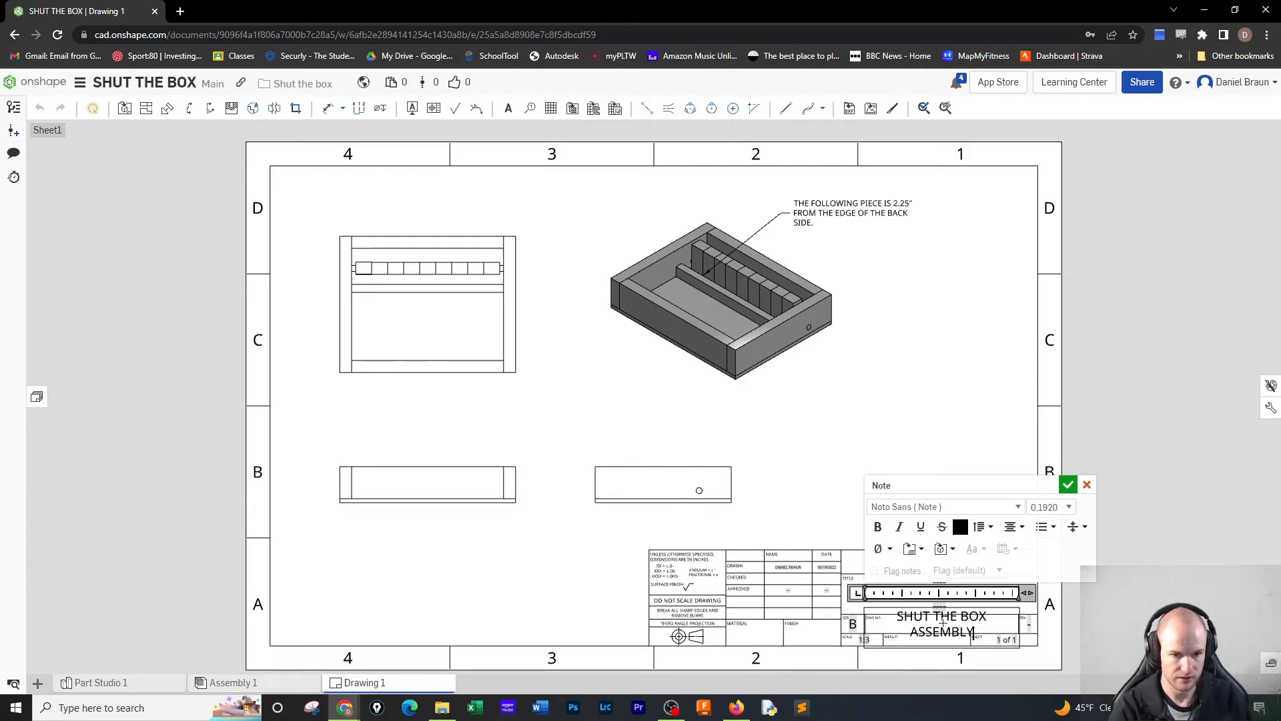
- Replace the drawing number text in Sheet1's title block with just ASSEMBLY
{"action": "key", "text": "BackSpace"}
{"action": "key", "text": "BackSpace"}
{"action": "key", "text": "BackSpace"}
{"action": "key", "text": "BackSpace"}
{"action": "key", "text": "BackSpace"}
{"action": "key", "text": "BackSpace"}
{"action": "key", "text": "BackSpace"}
{"action": "key", "text": "BackSpace"}
{"action": "key", "text": "BackSpace"}
{"action": "key", "text": "BackSpace"}
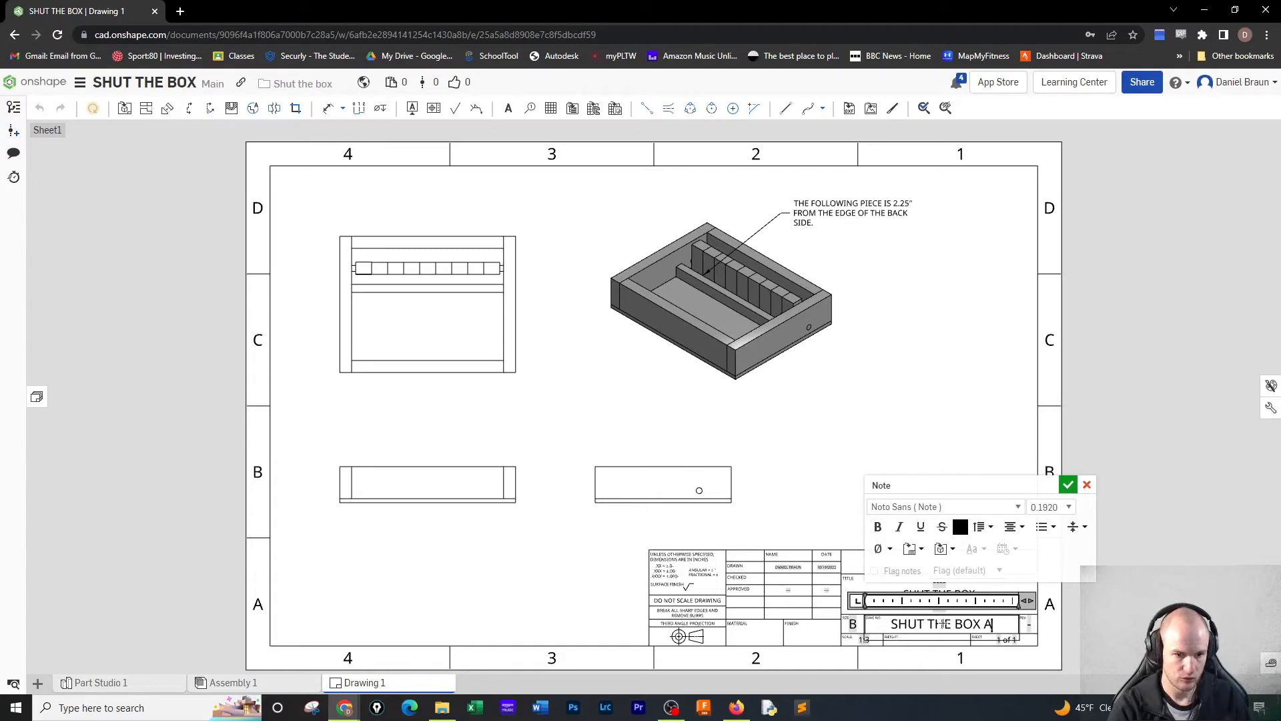
{"action": "key", "text": "BackSpace"}
{"action": "key", "text": "BackSpace"}
{"action": "key", "text": "BackSpace"}
{"action": "key", "text": "BackSpace"}
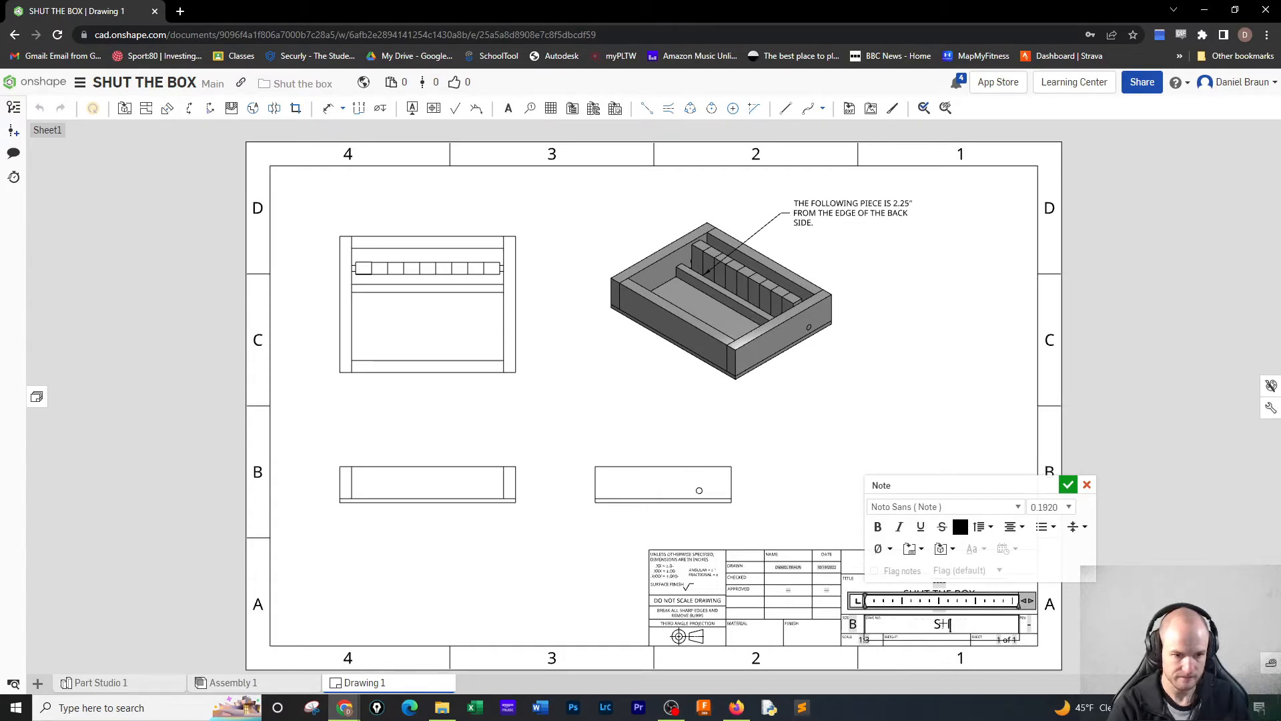
{"action": "type", "text": "ASSEM"}
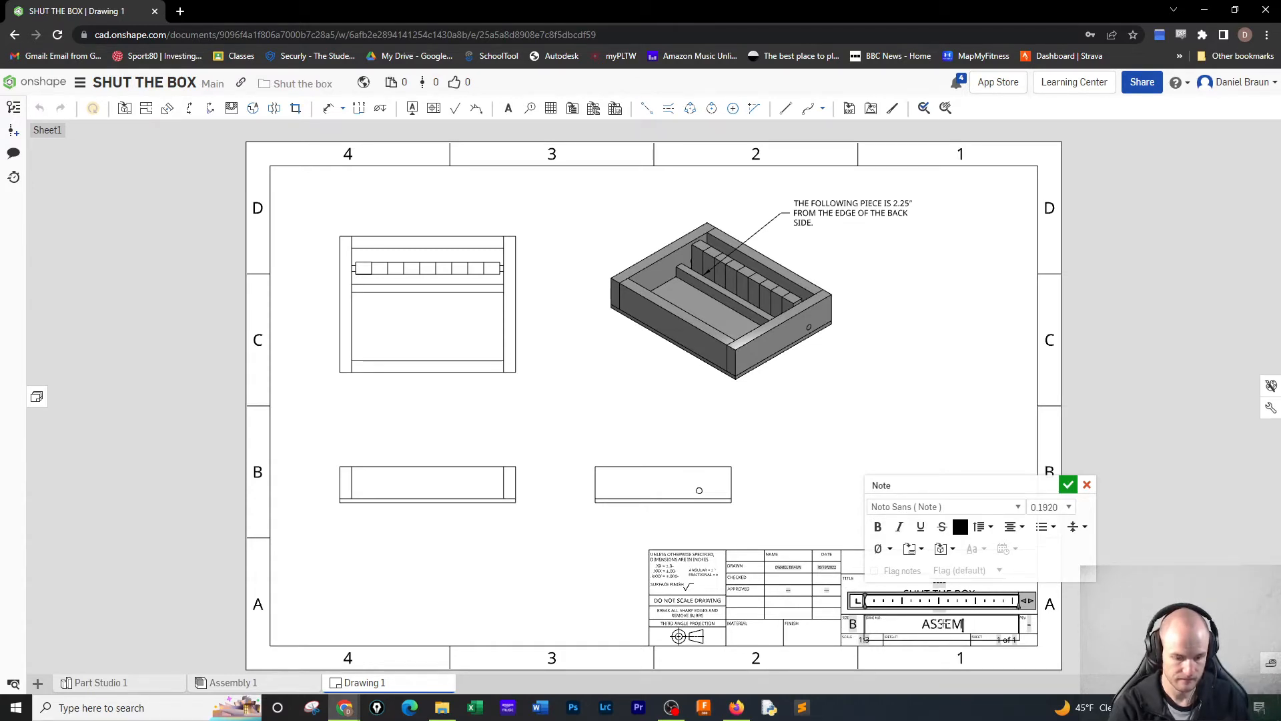
{"action": "type", "text": "BLY"}
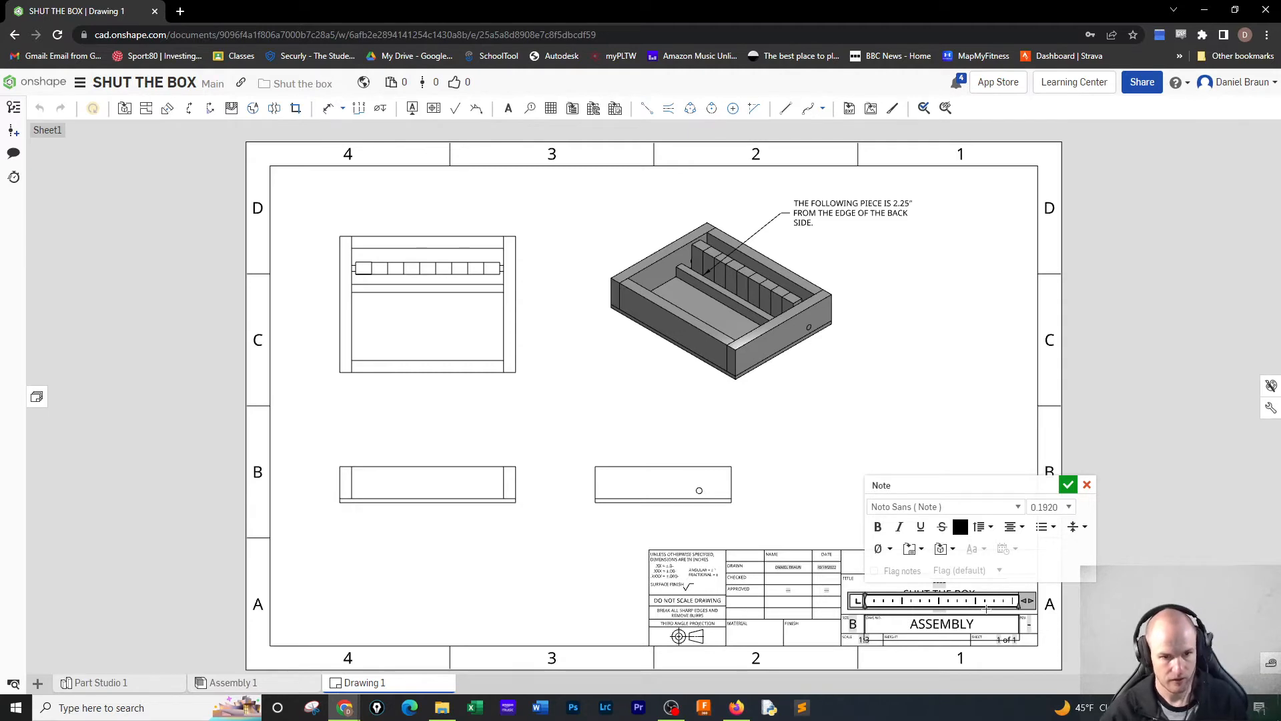
{"action": "left_click", "coordinate": [1068, 485]}
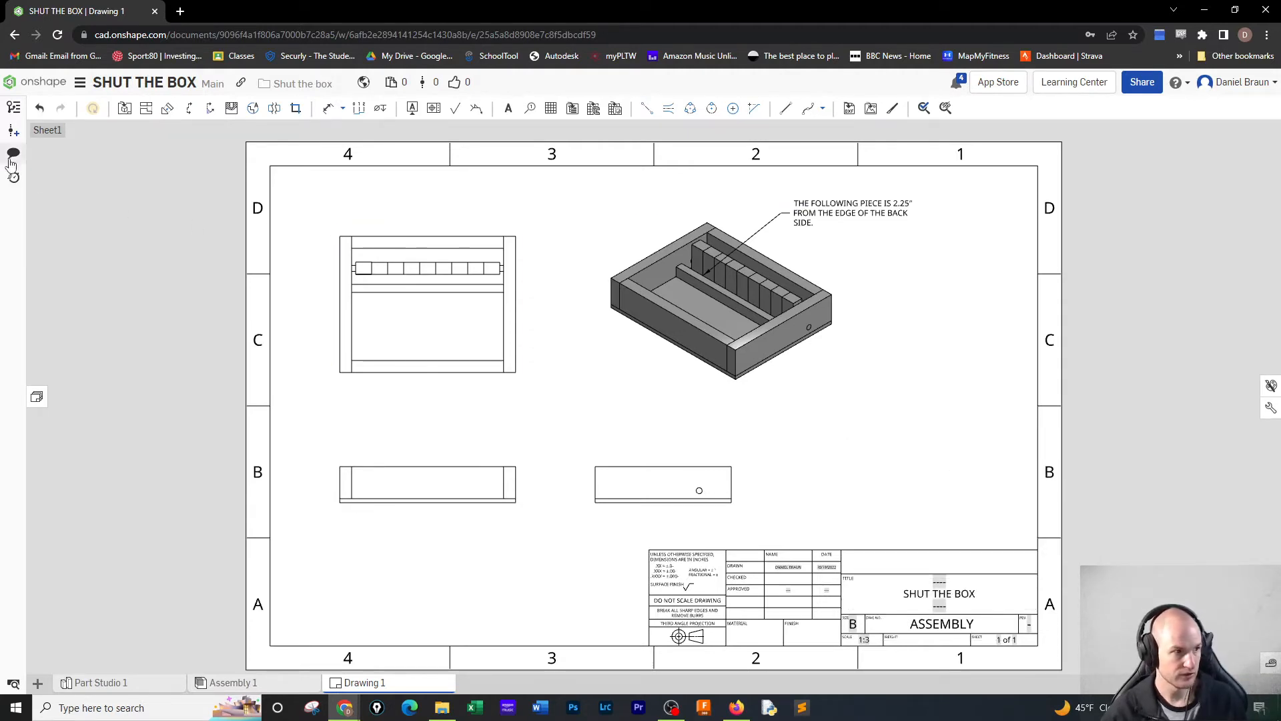
- Add a second sheet to the drawing and set the drawing number in its title block to BOTTOM
{"action": "left_click", "coordinate": [37, 395]}
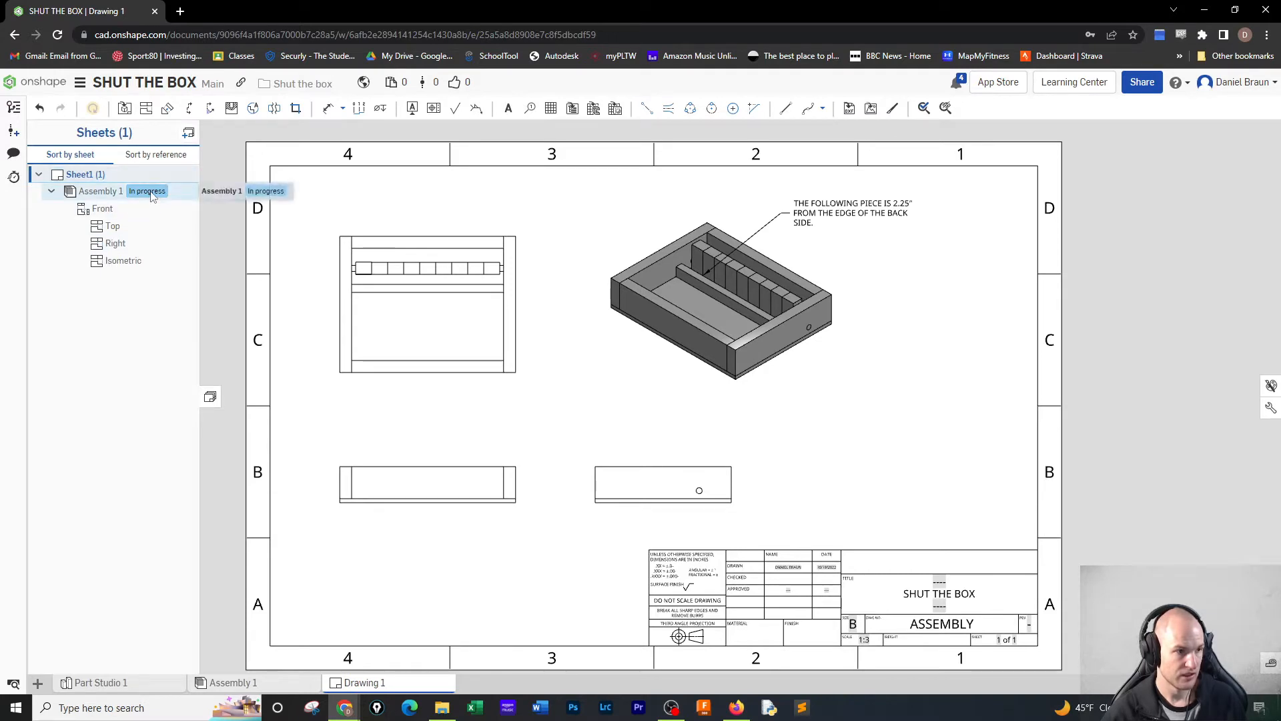
{"action": "left_click", "coordinate": [188, 133]}
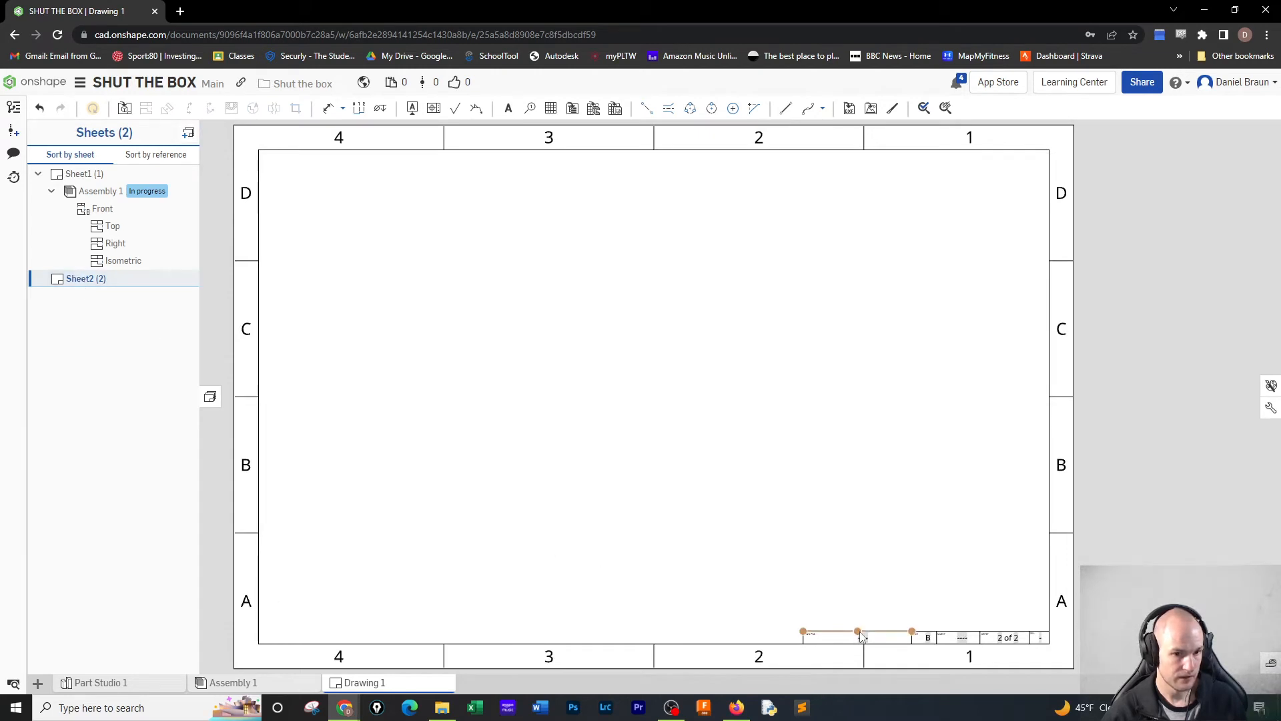
{"action": "scroll", "coordinate": [865, 641], "scroll_direction": "down", "scroll_amount": 1}
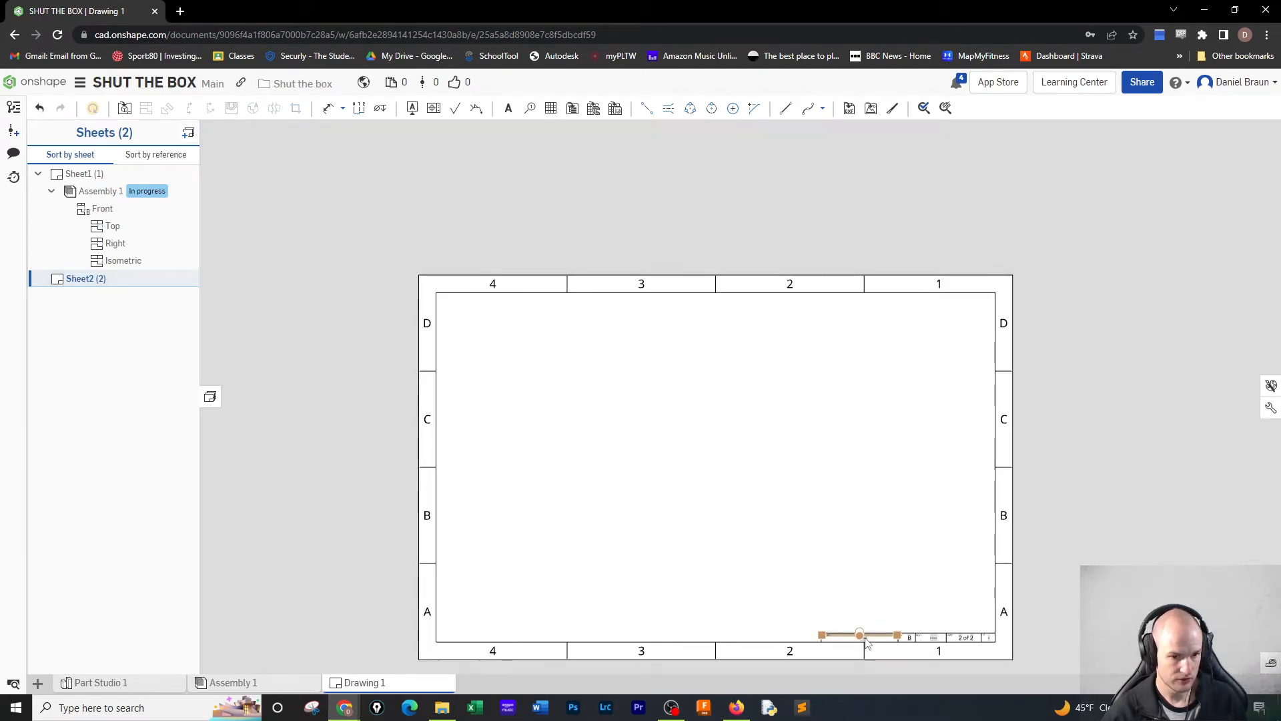
{"action": "scroll", "coordinate": [862, 639], "scroll_direction": "up", "scroll_amount": 4}
{"action": "double_click", "coordinate": [861, 640]}
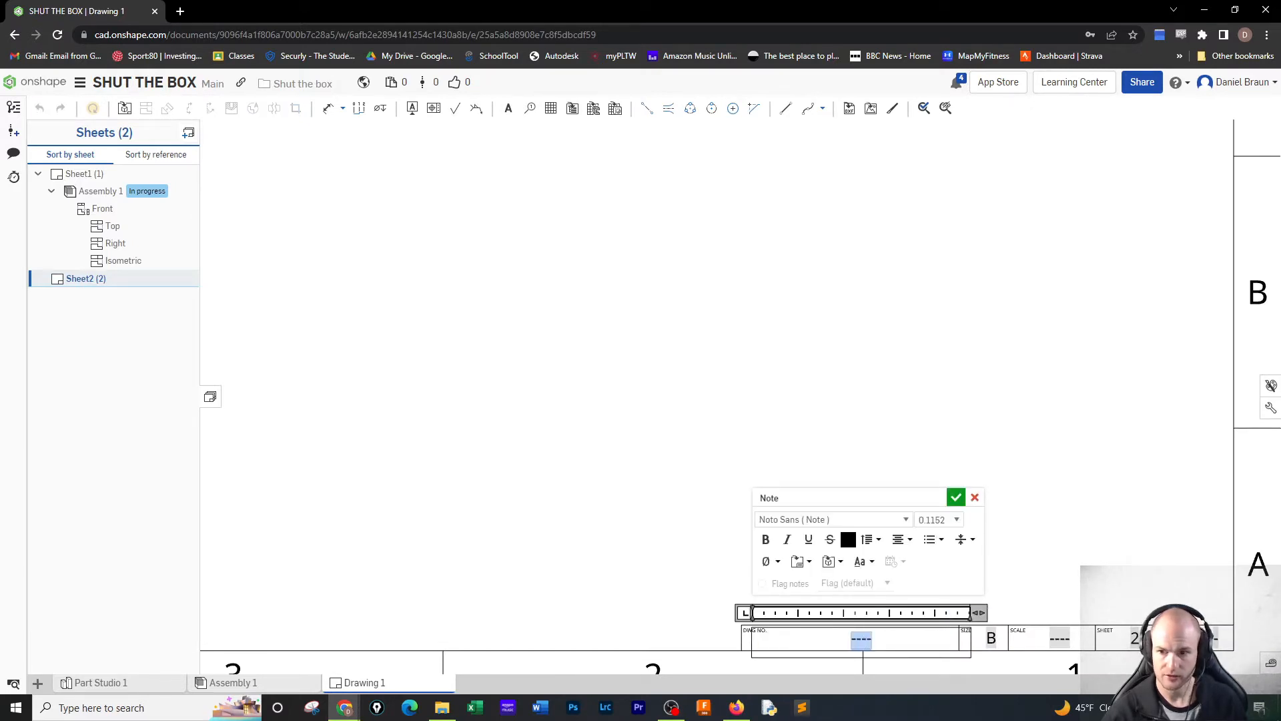
{"action": "type", "text": "B"}
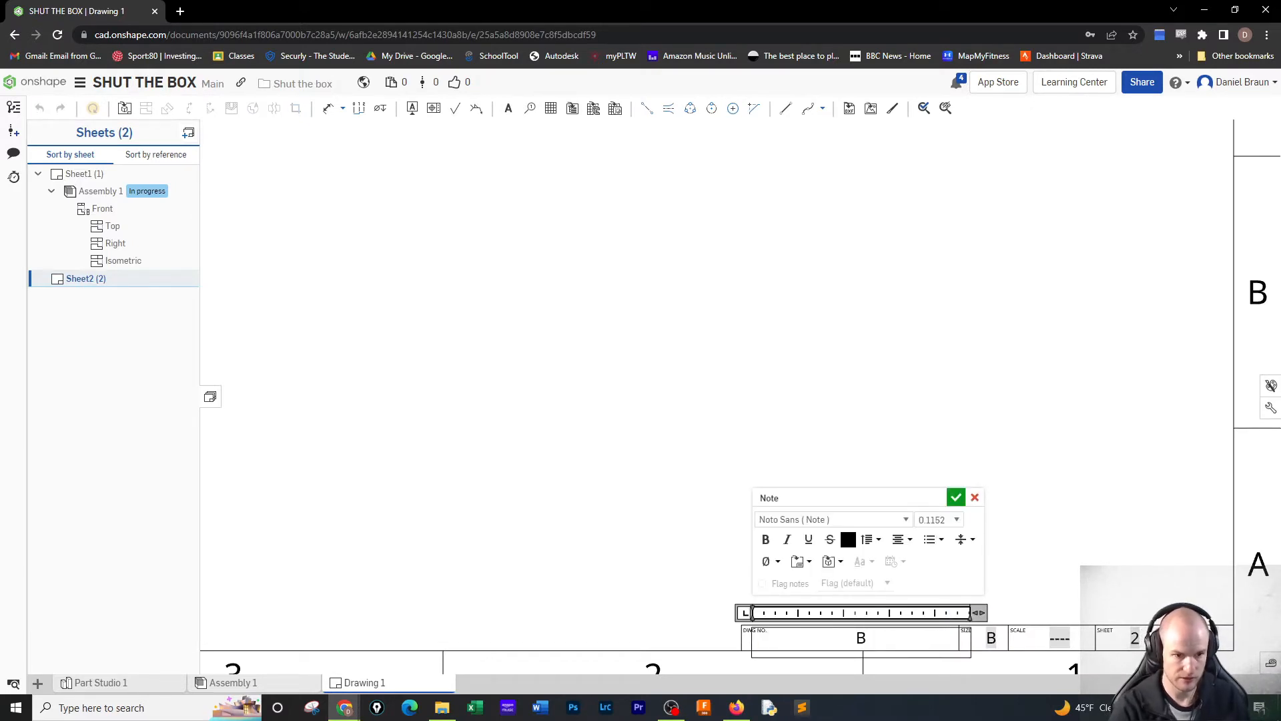
{"action": "type", "text": "OTTOM"}
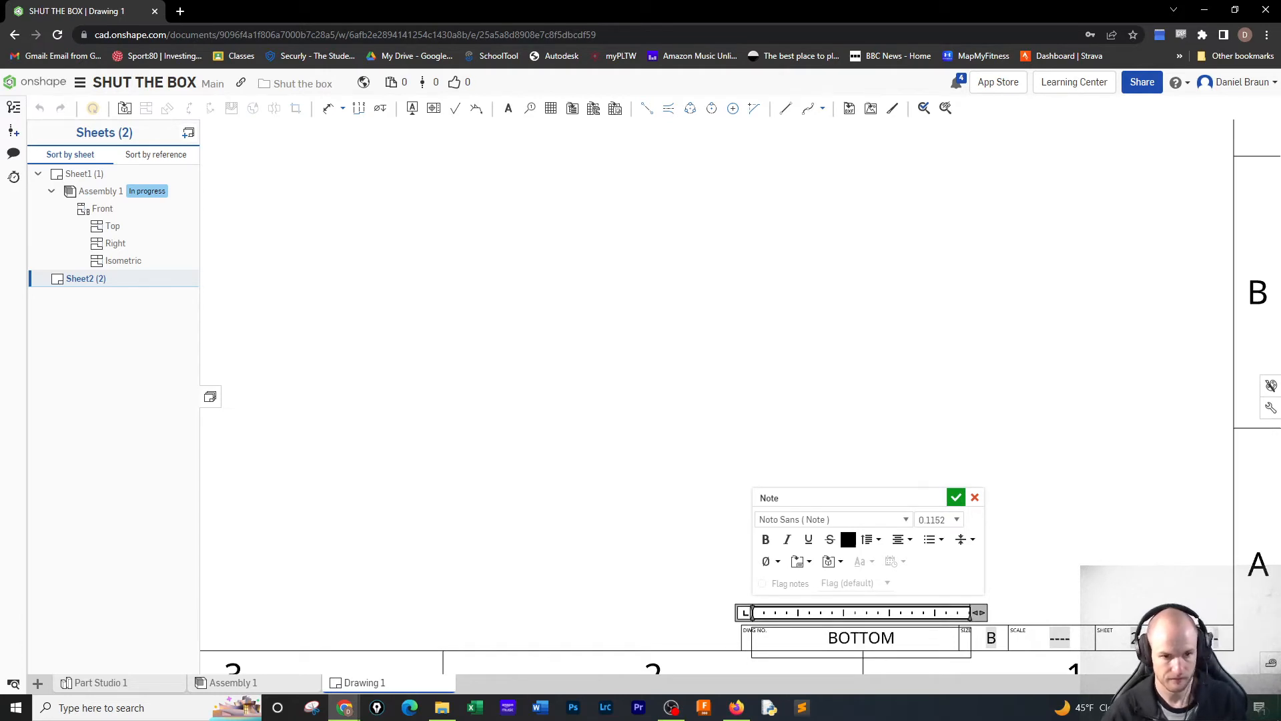
{"action": "left_click", "coordinate": [956, 497]}
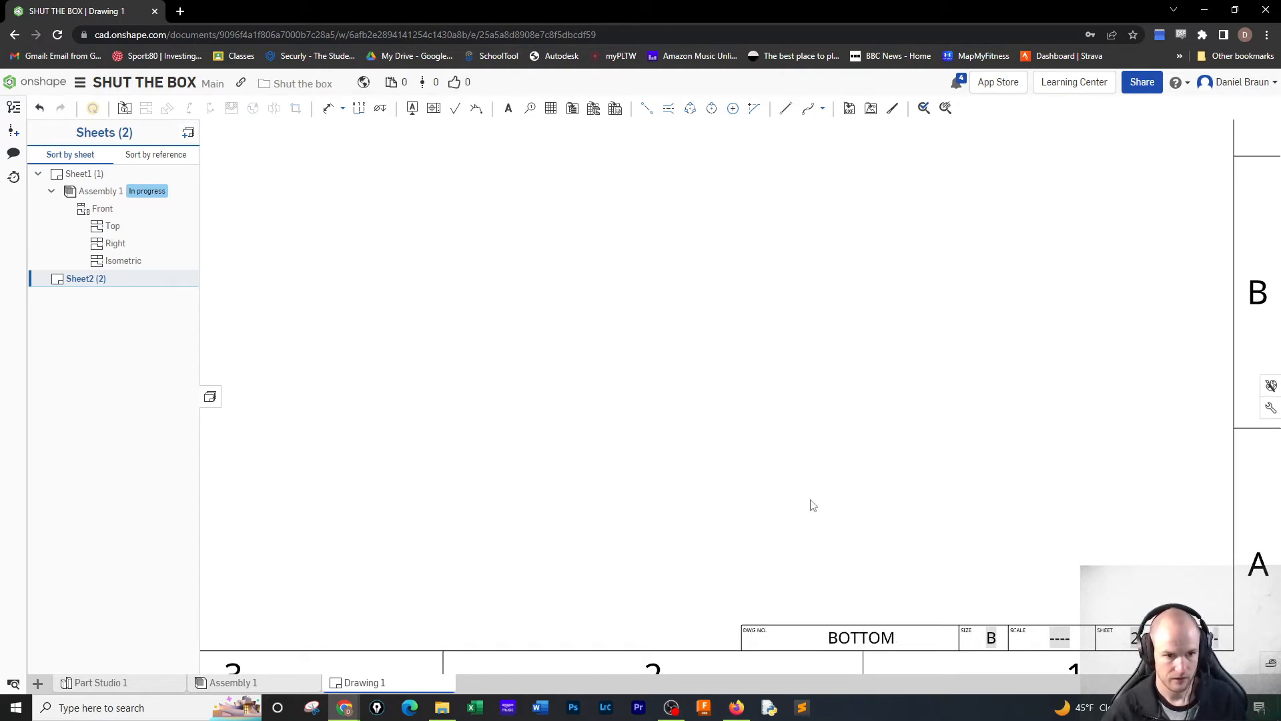
- Insert the BOTTOM part on Sheet2 as a front view at 1:3 scale and project its top, right and isometric views
{"action": "scroll", "coordinate": [587, 466], "scroll_direction": "down", "scroll_amount": 3}
{"action": "mouse_move", "coordinate": [593, 433]}
{"action": "middle_mouse_down"}
{"action": "mouse_move", "coordinate": [946, 536]}
{"action": "mouse_move", "coordinate": [849, 510]}
{"action": "middle_mouse_up"}
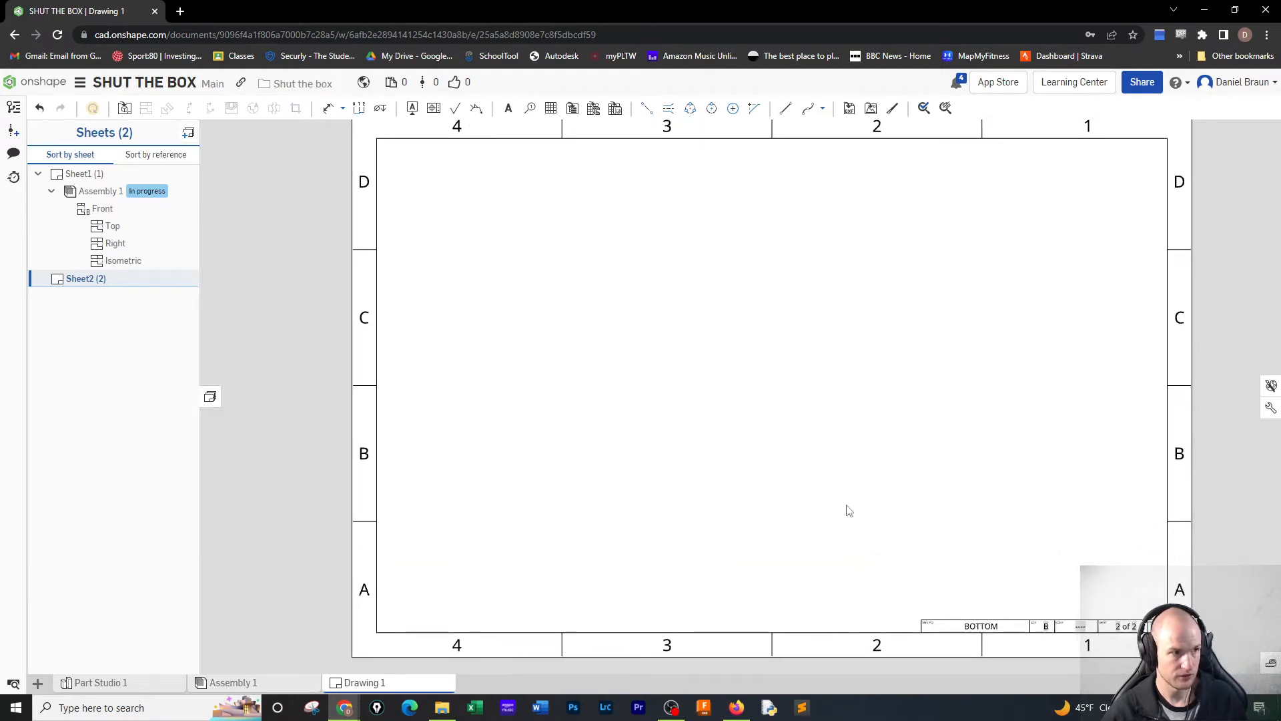
{"action": "left_click", "coordinate": [123, 108]}
{"action": "left_click", "coordinate": [232, 158]}
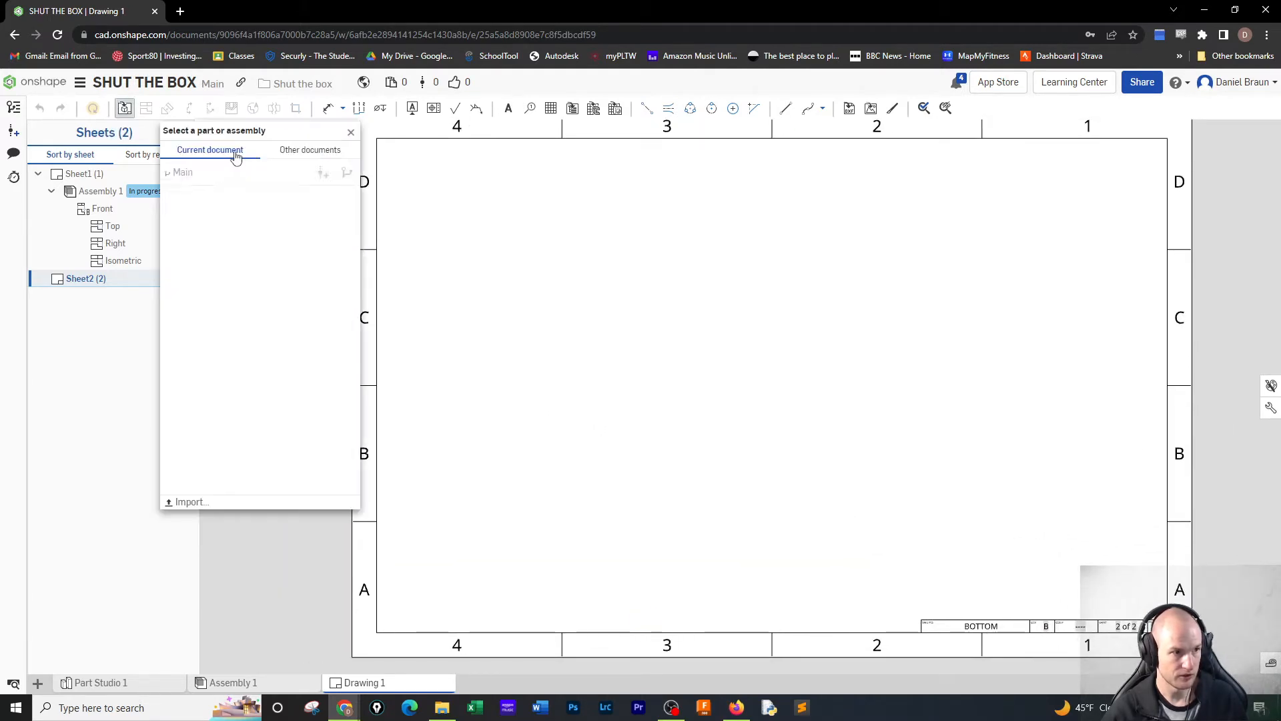
{"action": "left_click", "coordinate": [213, 287]}
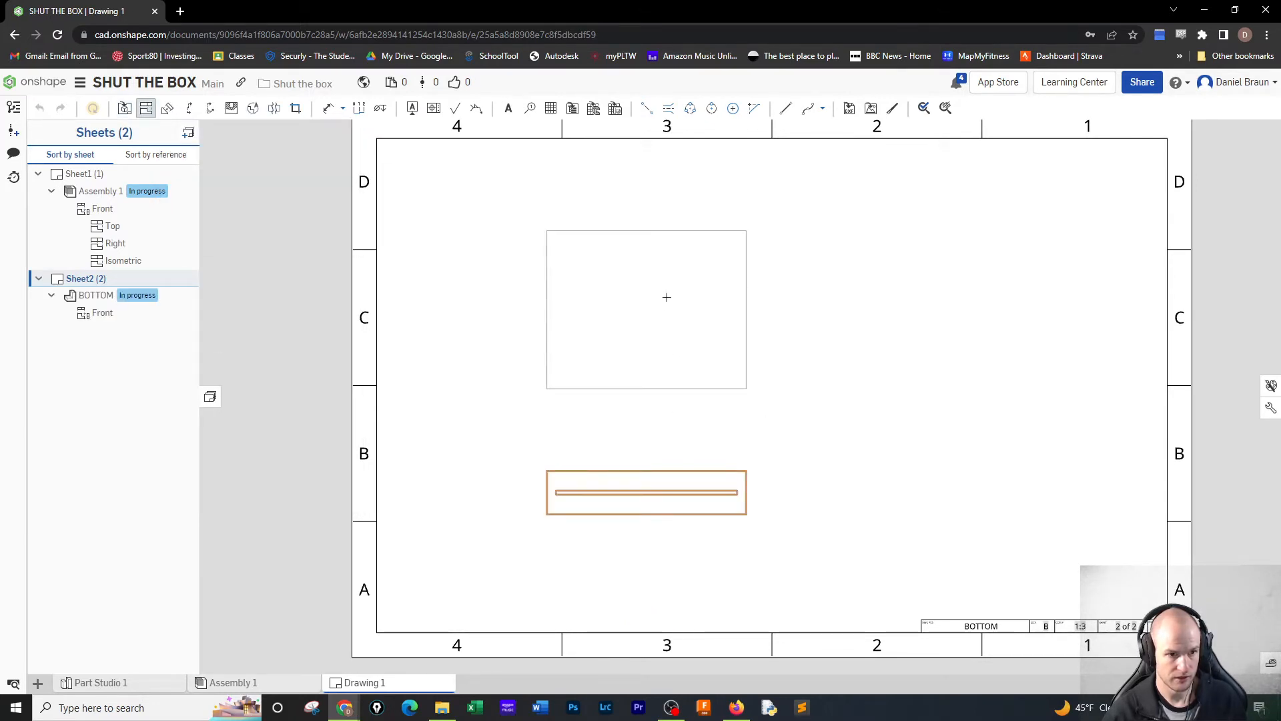
{"action": "left_click", "coordinate": [923, 457]}
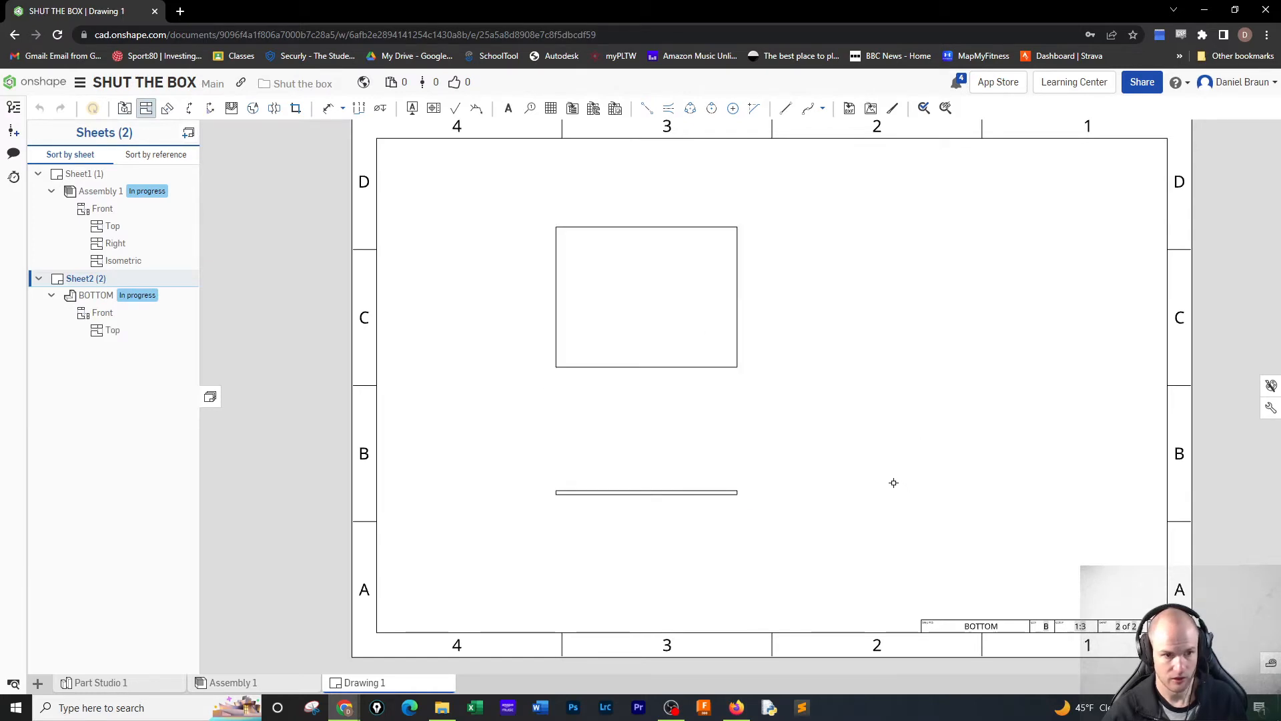
{"action": "left_click", "coordinate": [689, 497]}
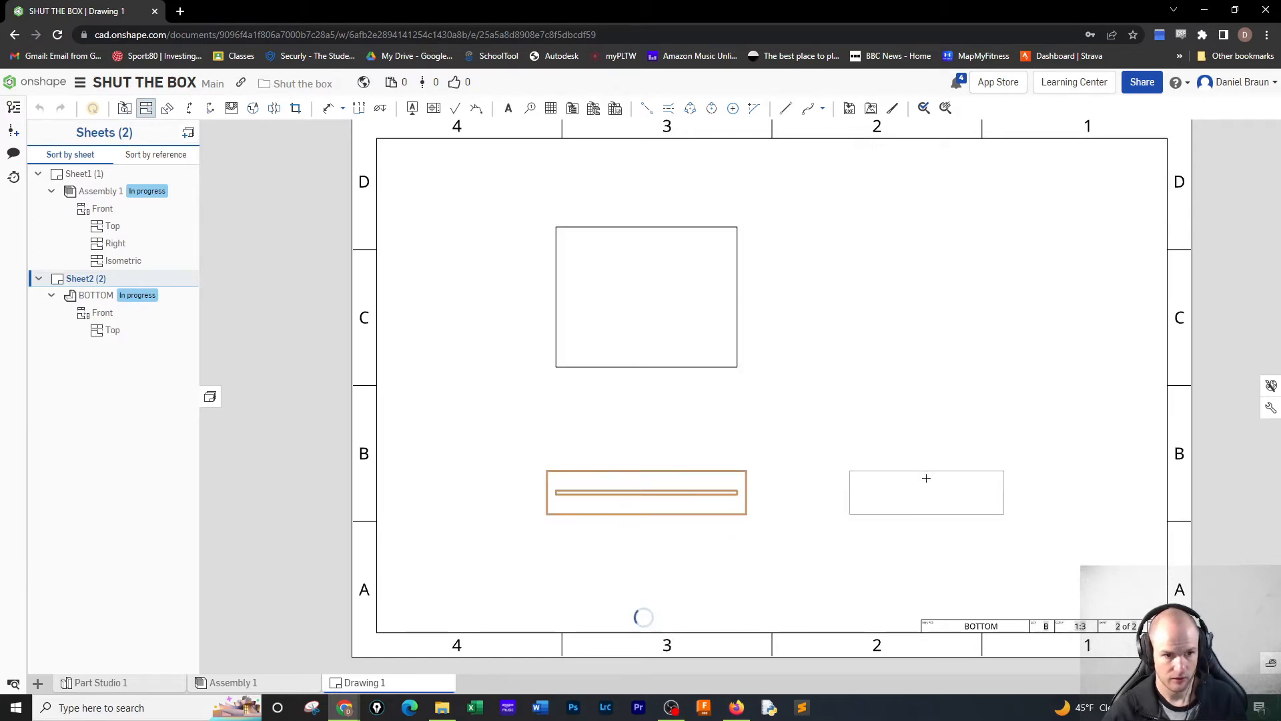
{"action": "left_click", "coordinate": [684, 492]}
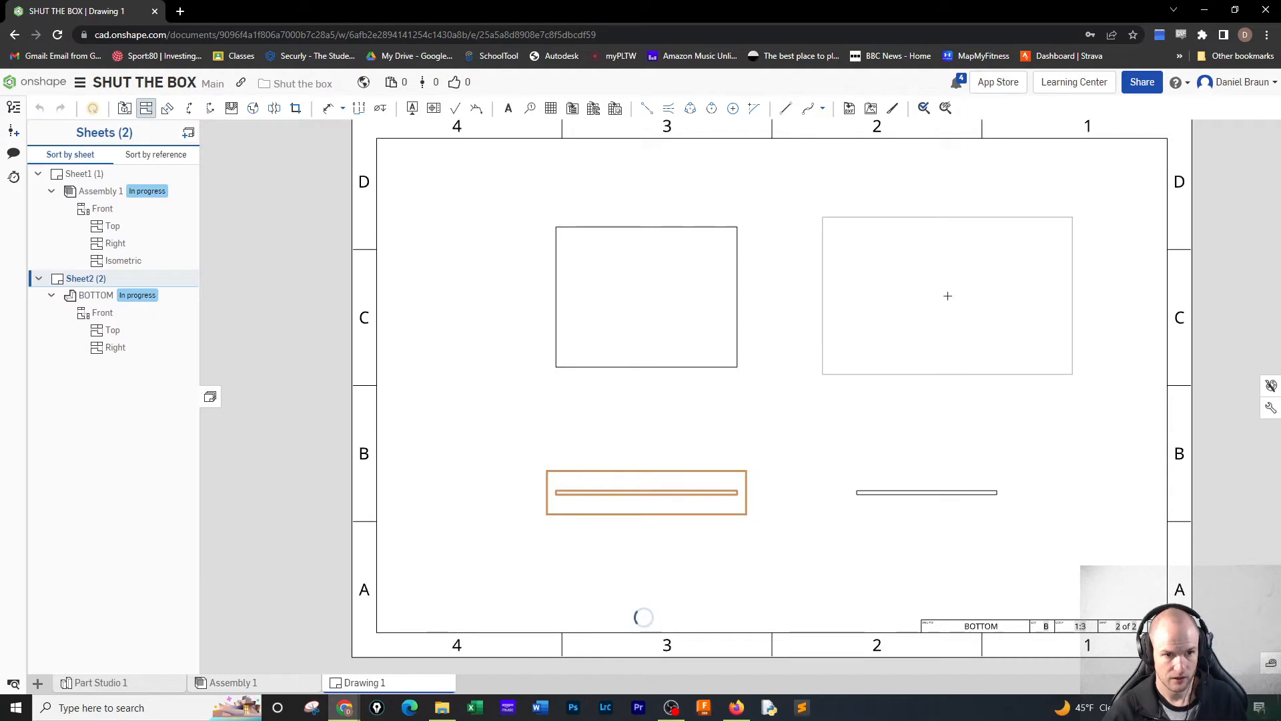
{"action": "left_click", "coordinate": [929, 416]}
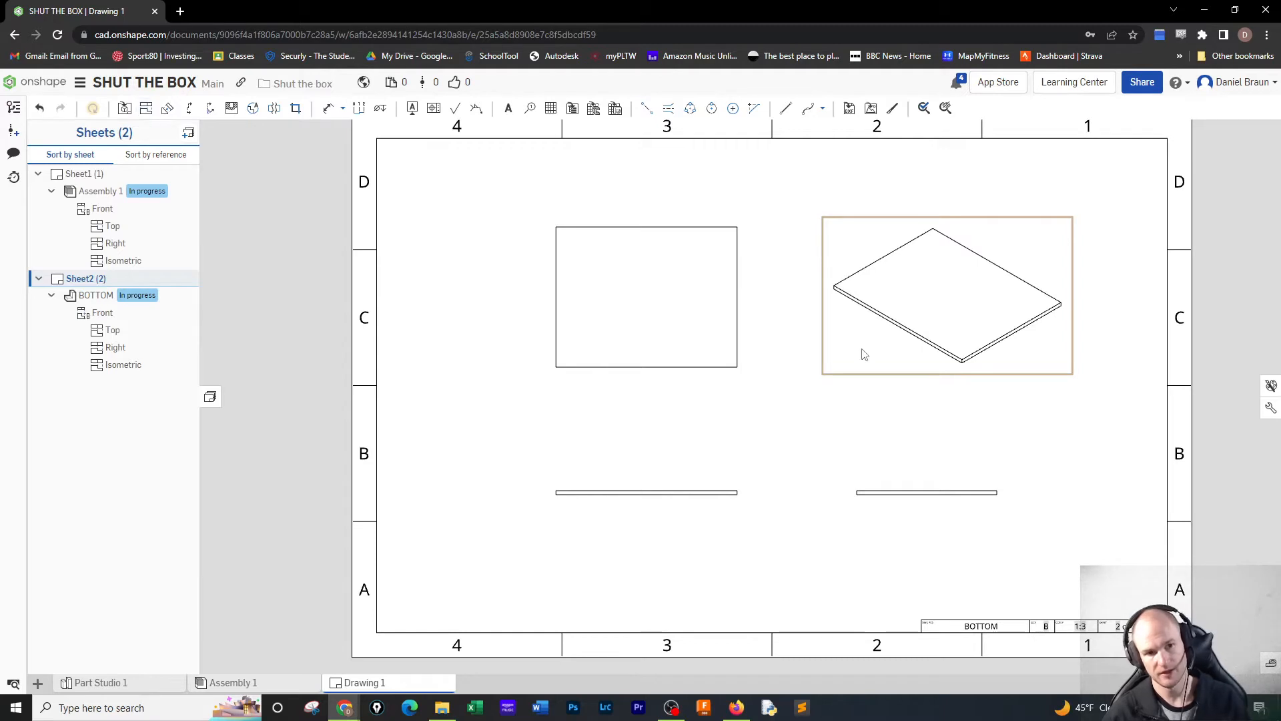
- Show the isometric view of the BOTTOM part on Sheet2 as a shaded view
{"action": "right_click", "coordinate": [861, 346]}
{"action": "mouse_move", "coordinate": [907, 342]}
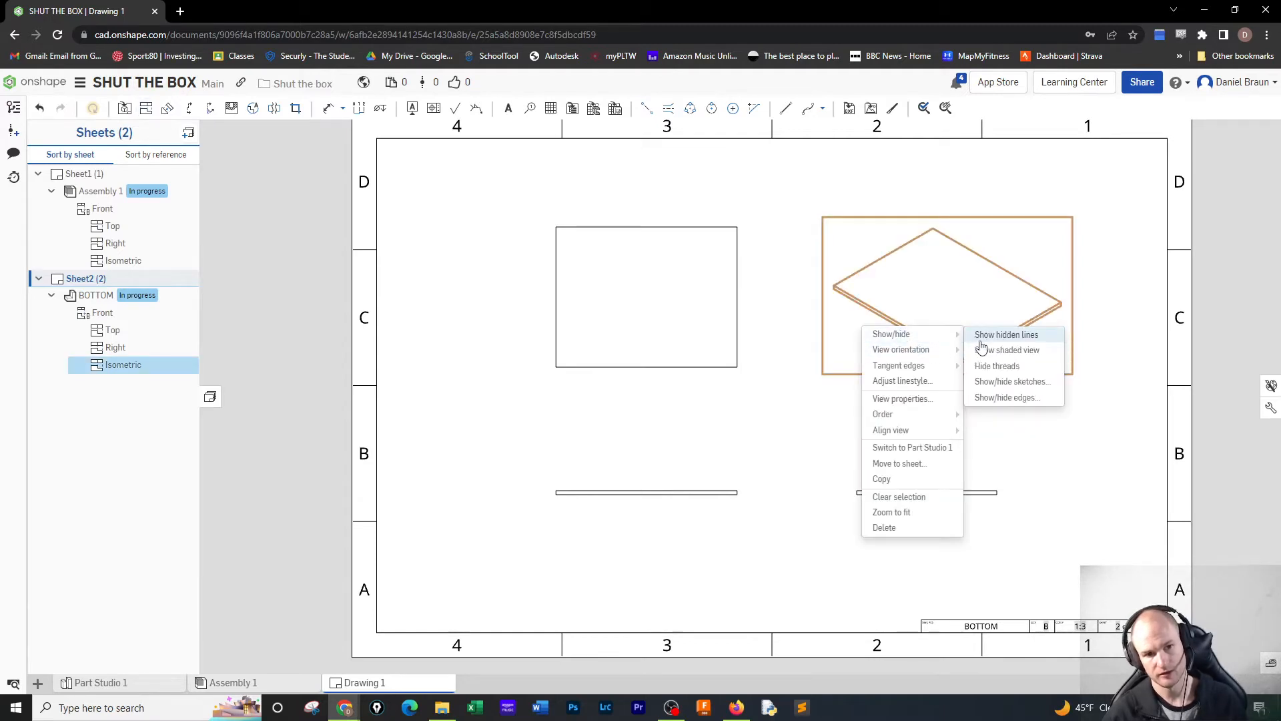
{"action": "left_click", "coordinate": [980, 351]}
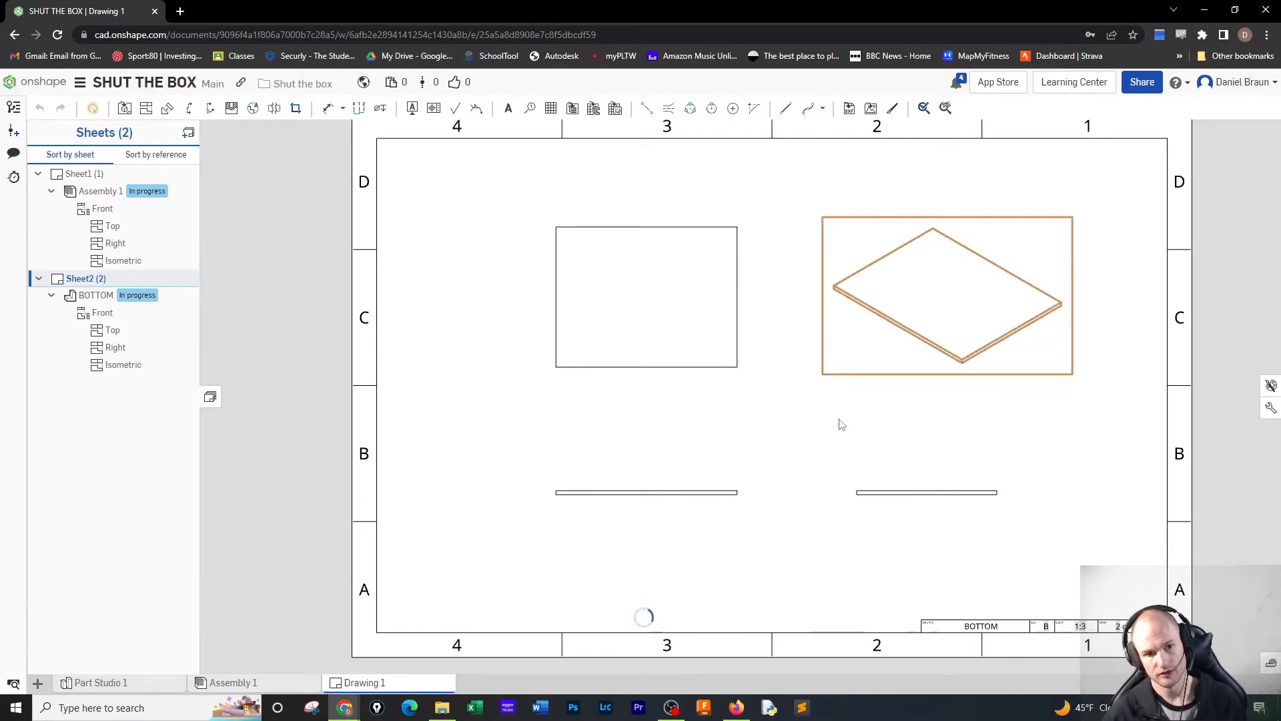
{"action": "right_click", "coordinate": [928, 354]}
{"action": "left_click", "coordinate": [768, 446]}
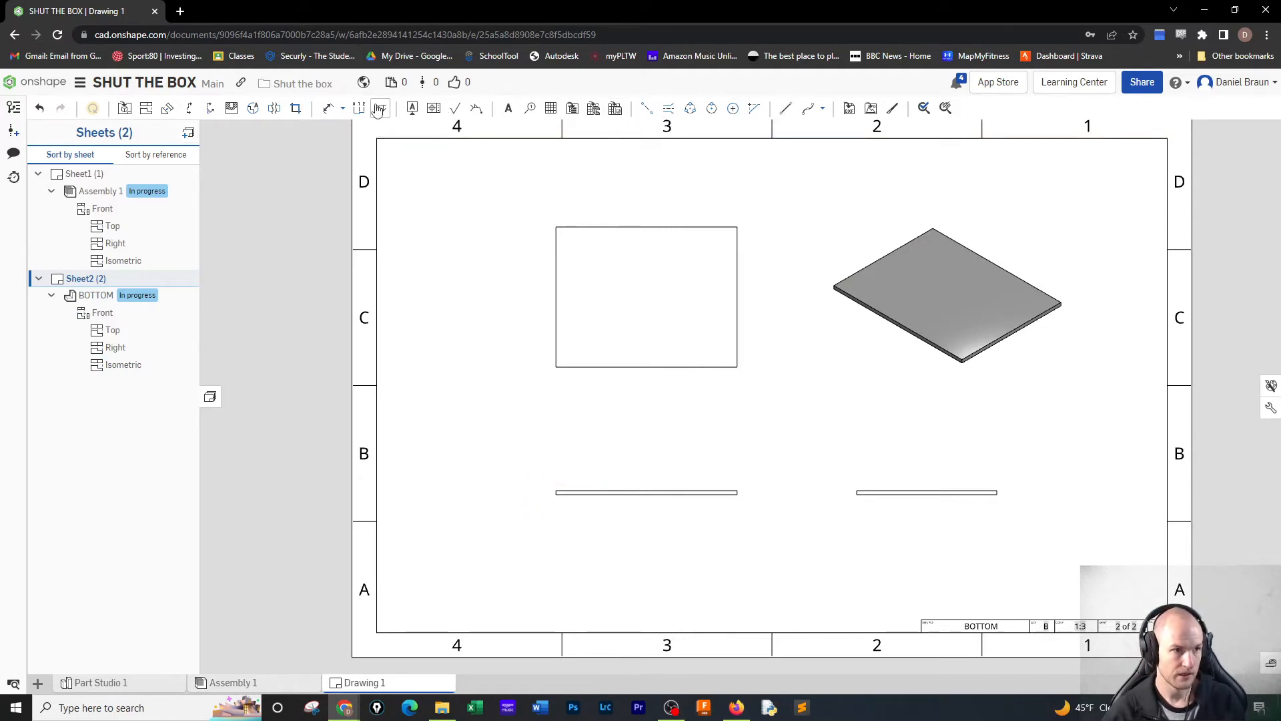
- Dimension the length and the thickness of the bottom panel in its front view on Sheet2
{"action": "left_click", "coordinate": [328, 108]}
{"action": "left_click", "coordinate": [644, 487]}
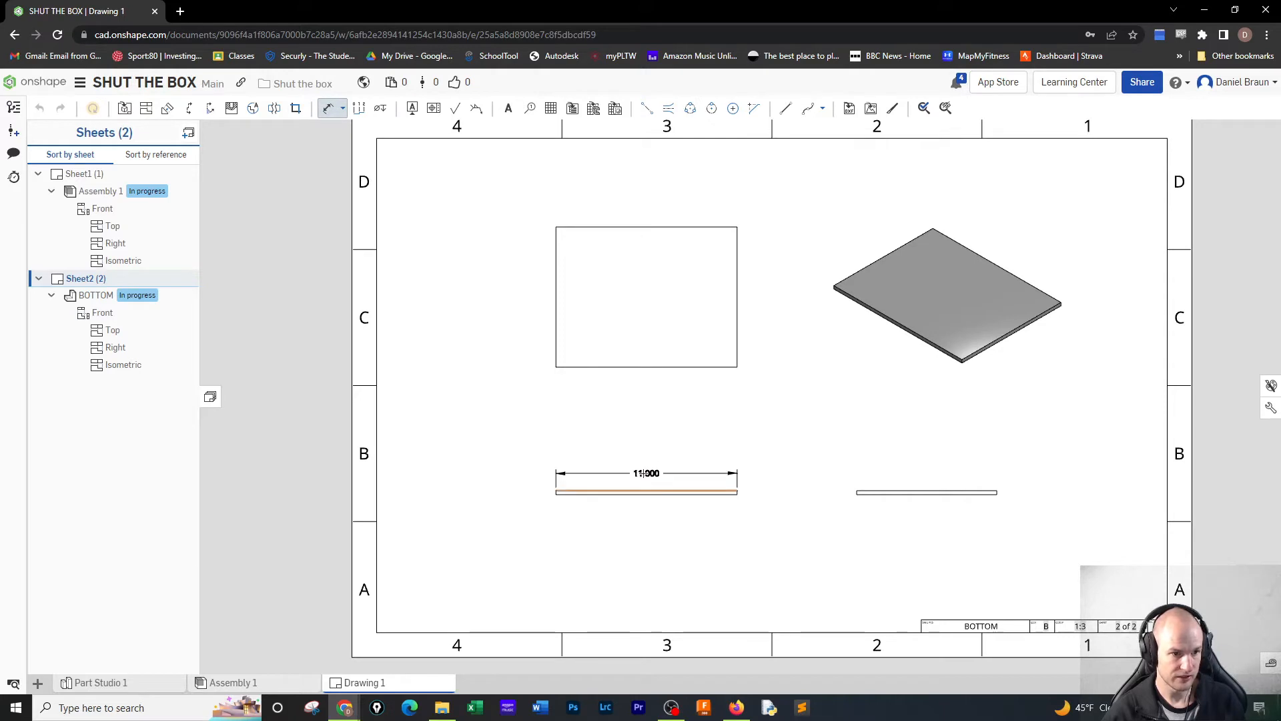
{"action": "left_click", "coordinate": [750, 476]}
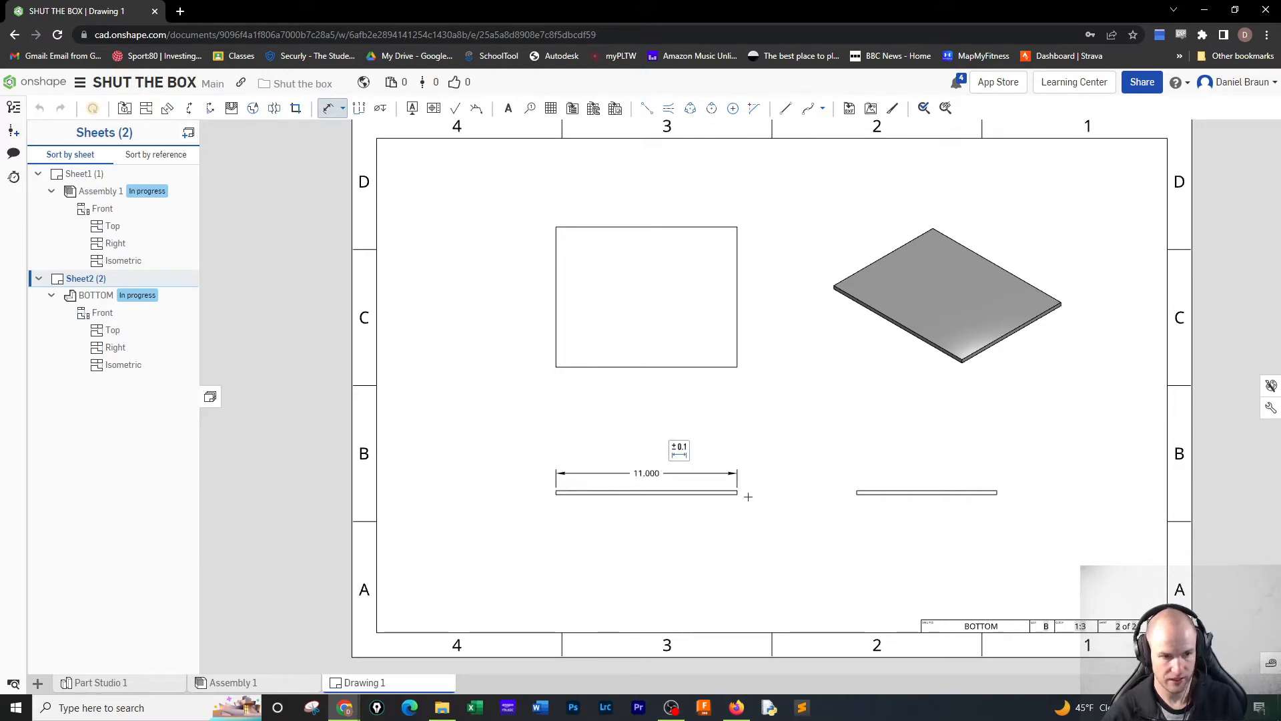
{"action": "scroll", "coordinate": [747, 487], "scroll_direction": "down", "scroll_amount": 2}
{"action": "scroll", "coordinate": [728, 489], "scroll_direction": "up", "scroll_amount": 3}
{"action": "scroll", "coordinate": [728, 489], "scroll_direction": "up", "scroll_amount": 2}
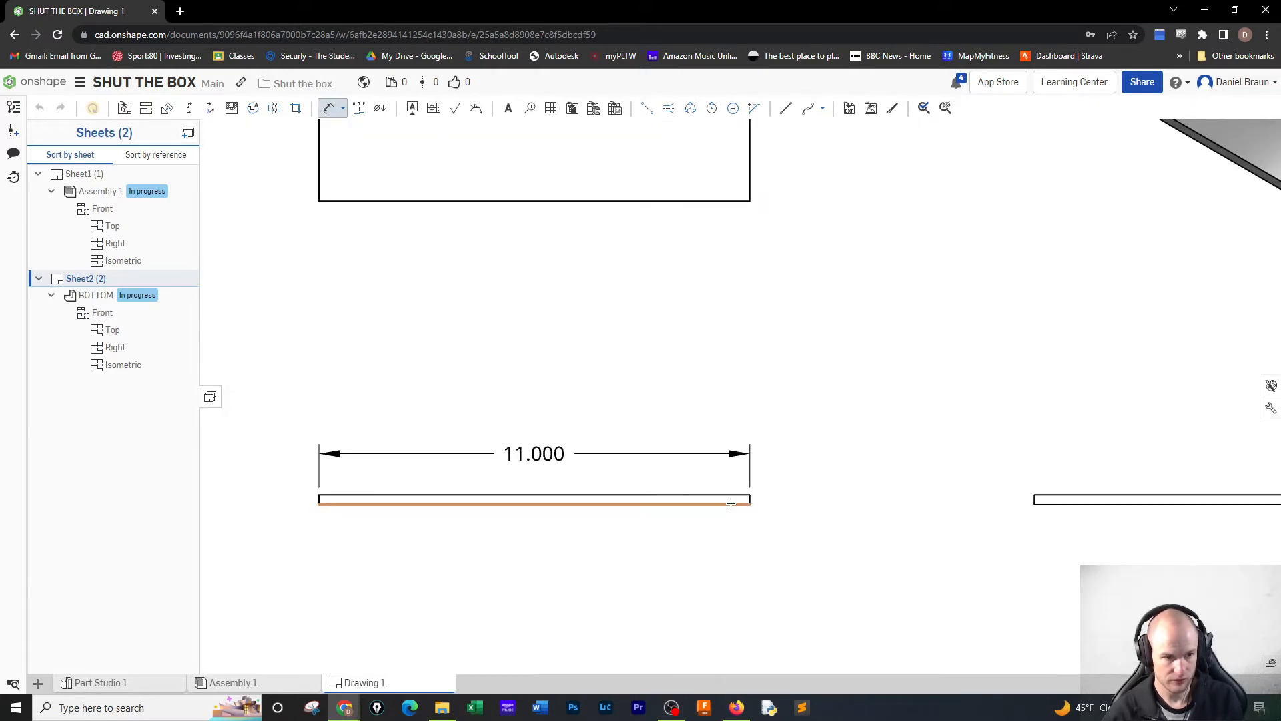
{"action": "left_click", "coordinate": [738, 497]}
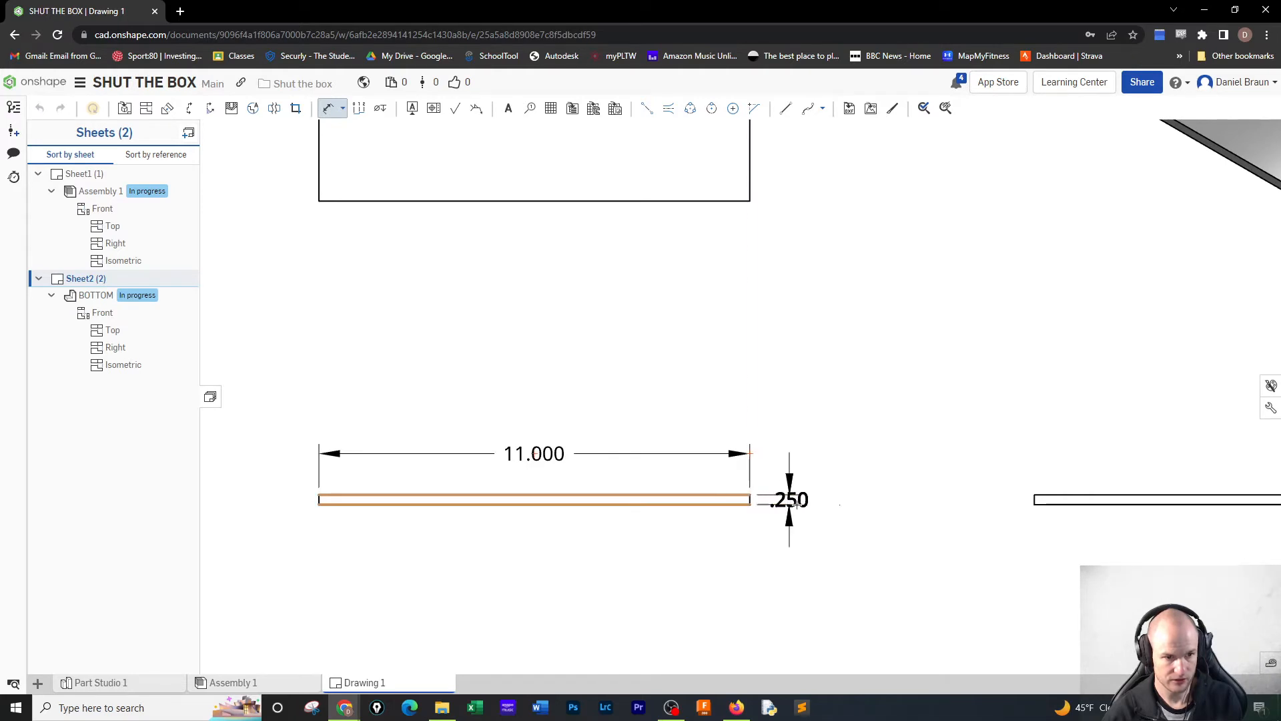
{"action": "left_click", "coordinate": [809, 500]}
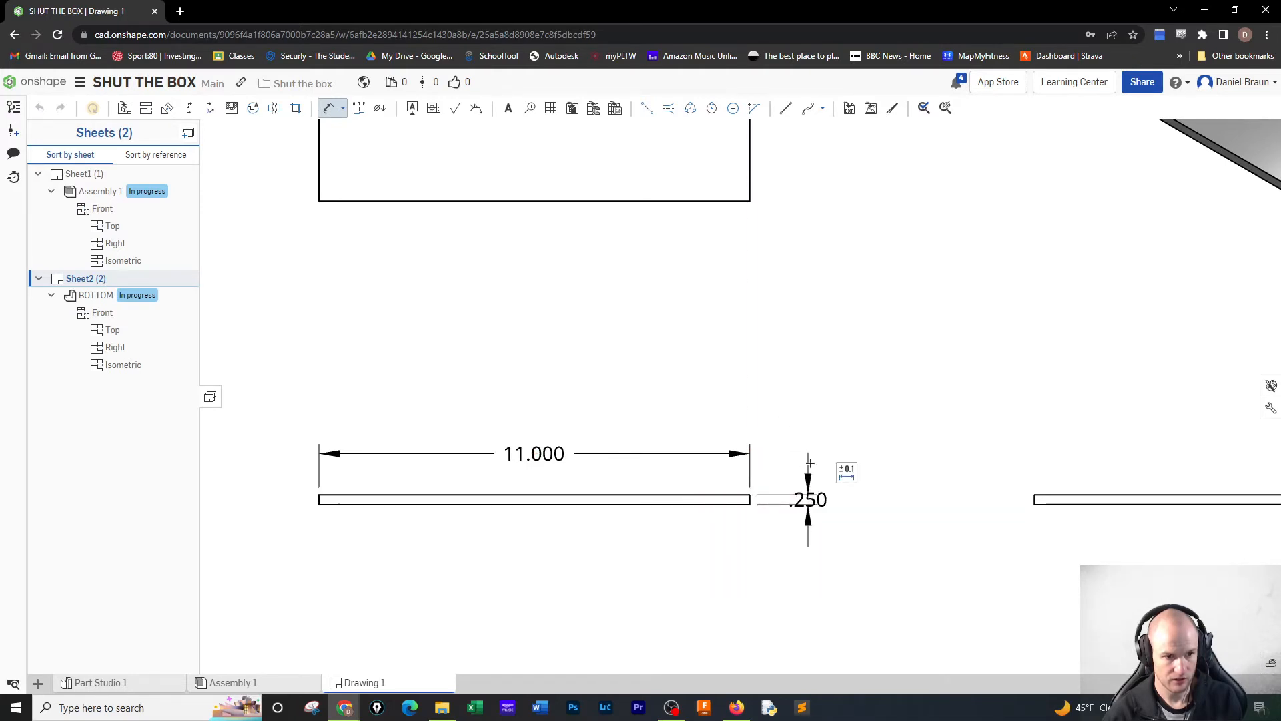
- Dimension the depth of the bottom panel beside the right edge of its top view
{"action": "left_click", "coordinate": [750, 175]}
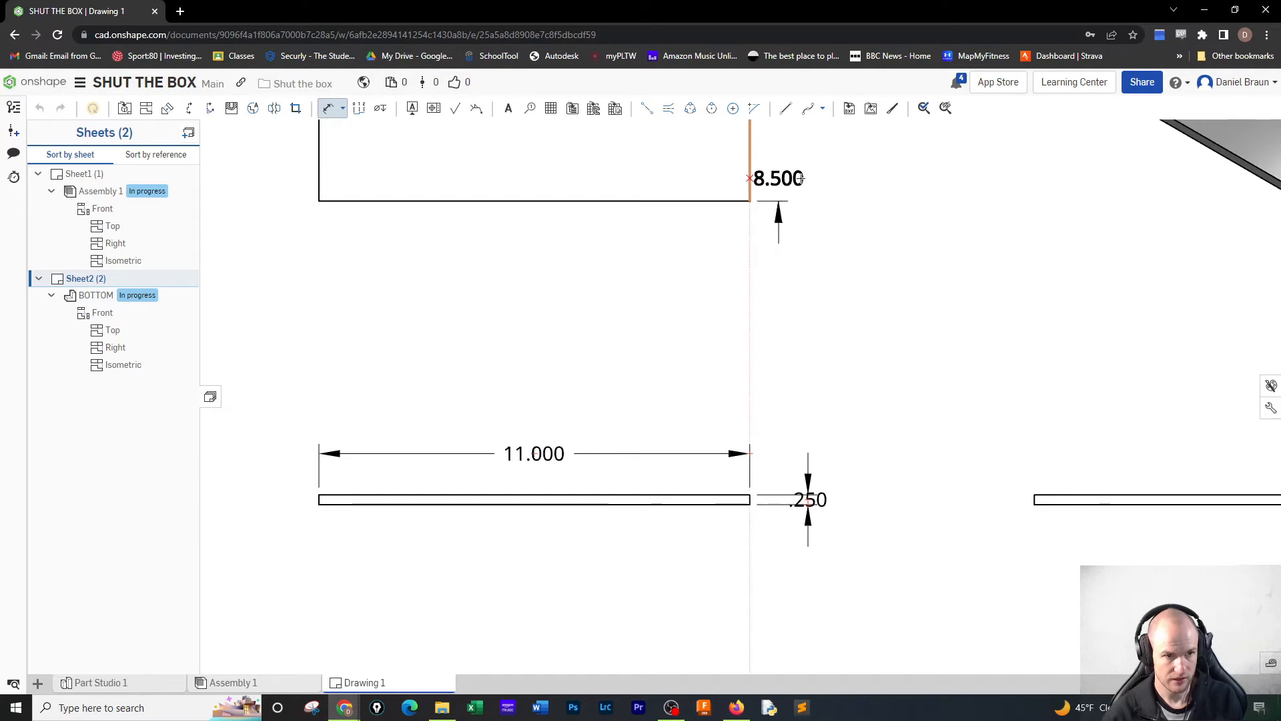
{"action": "middle_click_drag", "start_coordinate": [832, 162], "coordinate": [843, 387]}
{"action": "scroll", "coordinate": [844, 388], "scroll_direction": "up", "scroll_amount": 1}
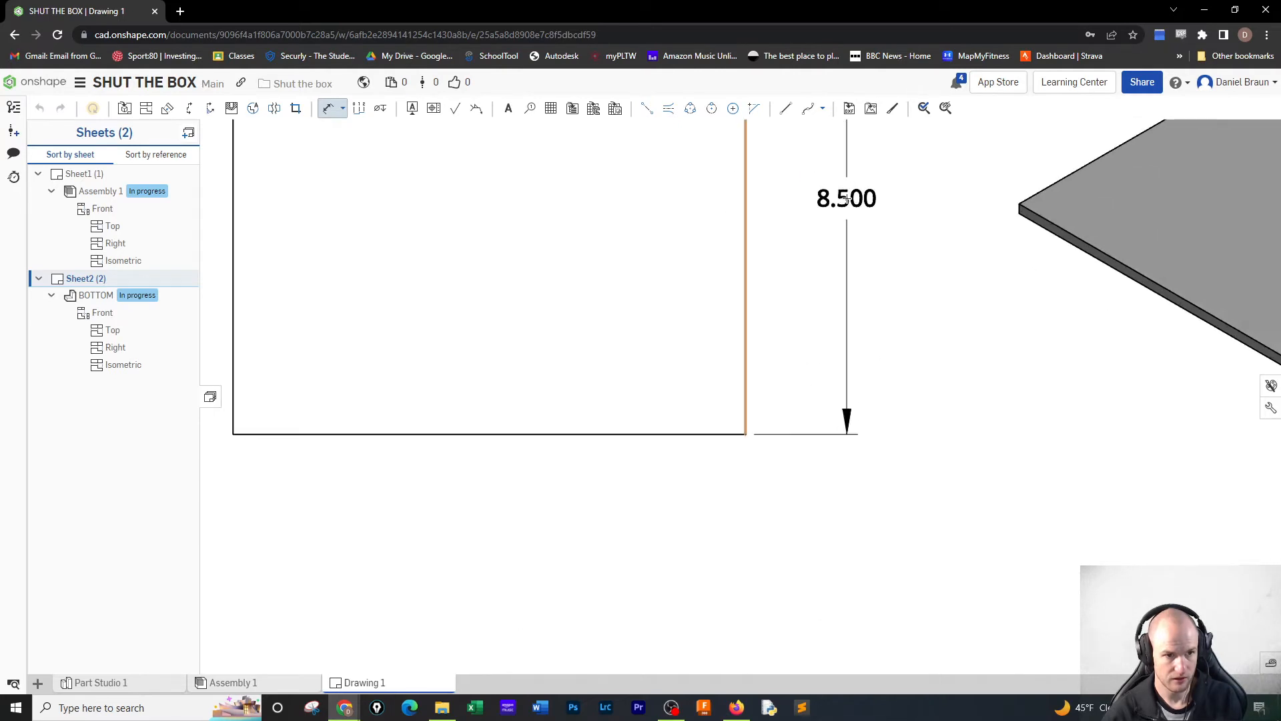
{"action": "left_click", "coordinate": [847, 198]}
{"action": "scroll", "coordinate": [866, 294], "scroll_direction": "down", "scroll_amount": 5}
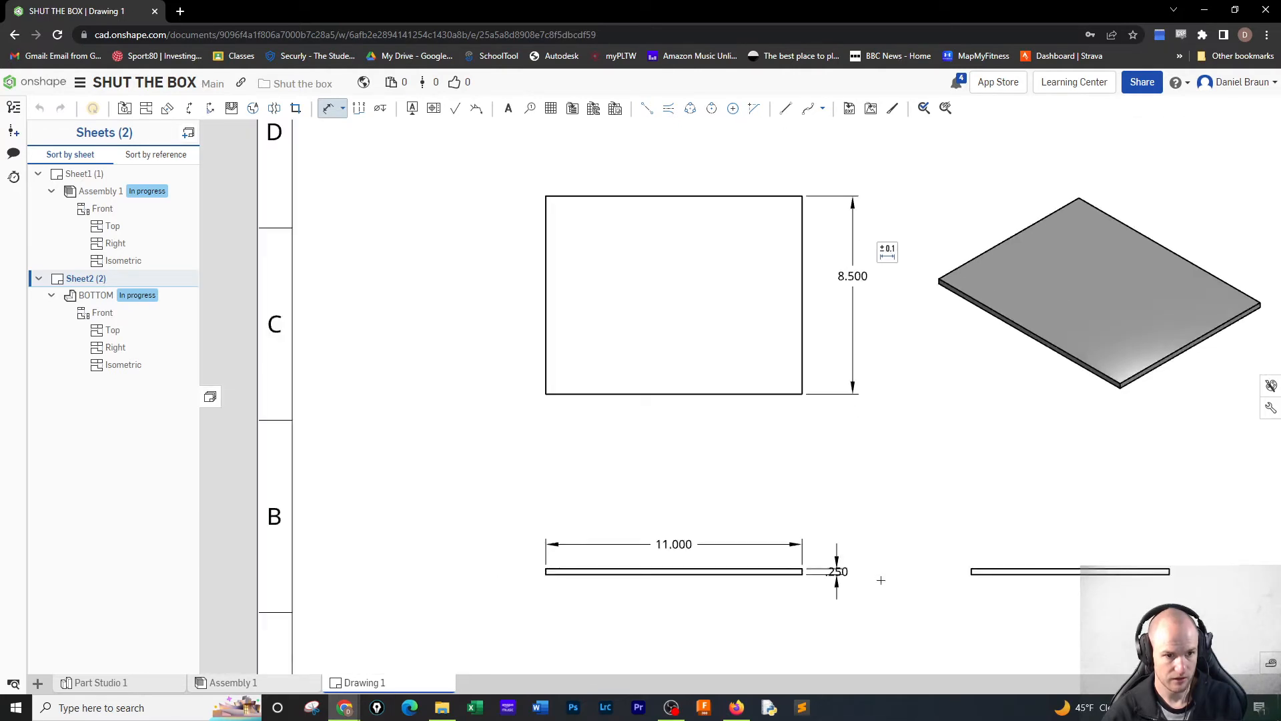
{"action": "key", "text": "Escape"}
- Move the front view's thickness dimension text up and outward, clear of its arrows
{"action": "left_click", "coordinate": [842, 572]}
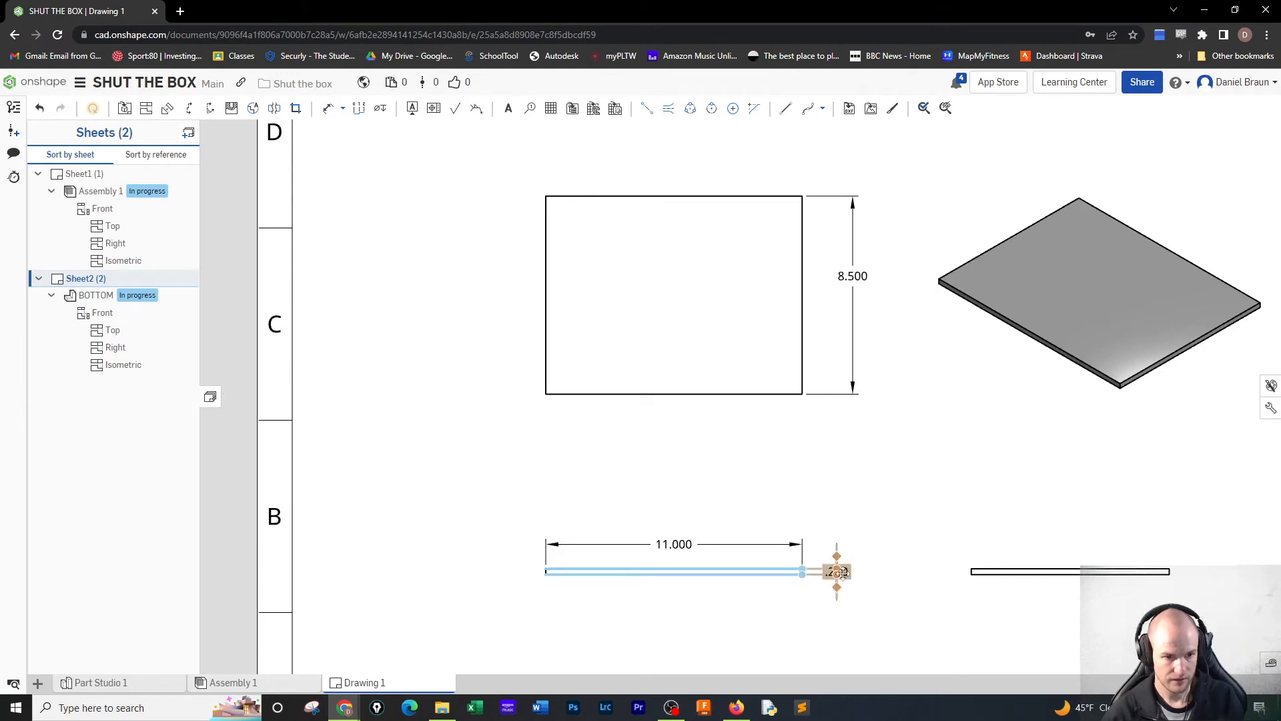
{"action": "left_click_drag", "start_coordinate": [839, 565], "coordinate": [869, 550]}
{"action": "left_click", "coordinate": [869, 550]}
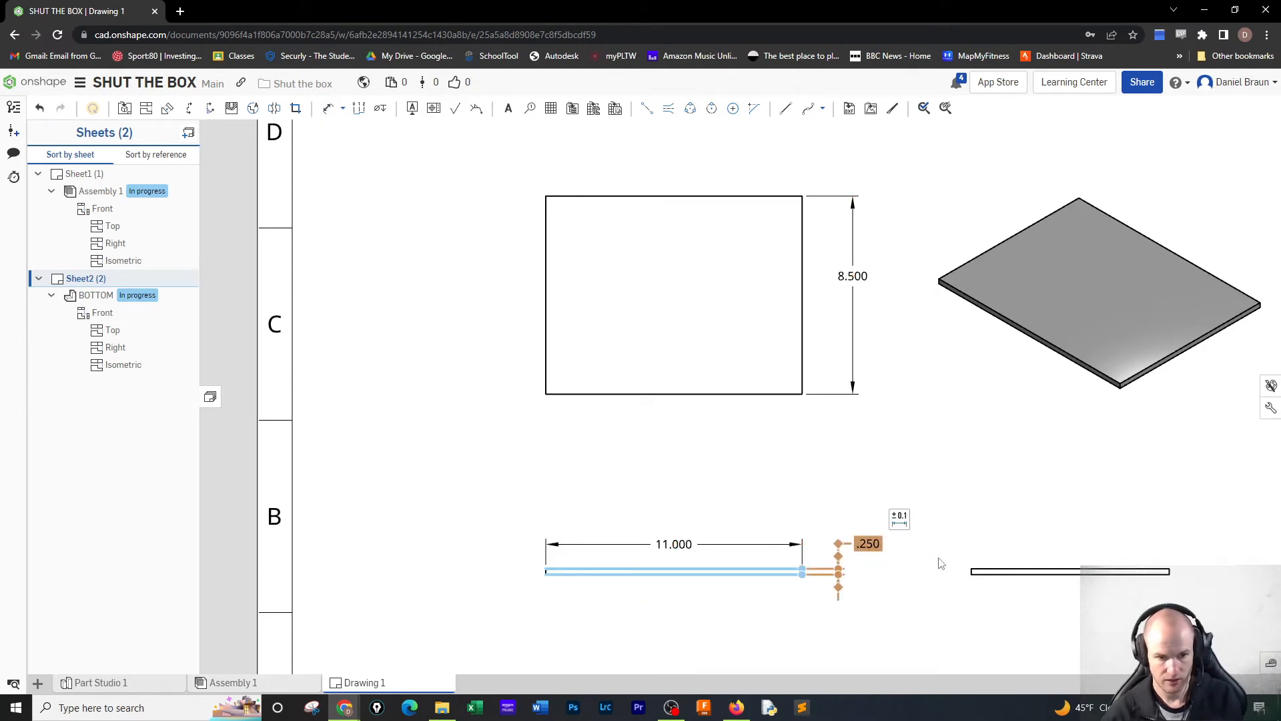
{"action": "left_click_drag", "start_coordinate": [896, 599], "coordinate": [958, 518]}
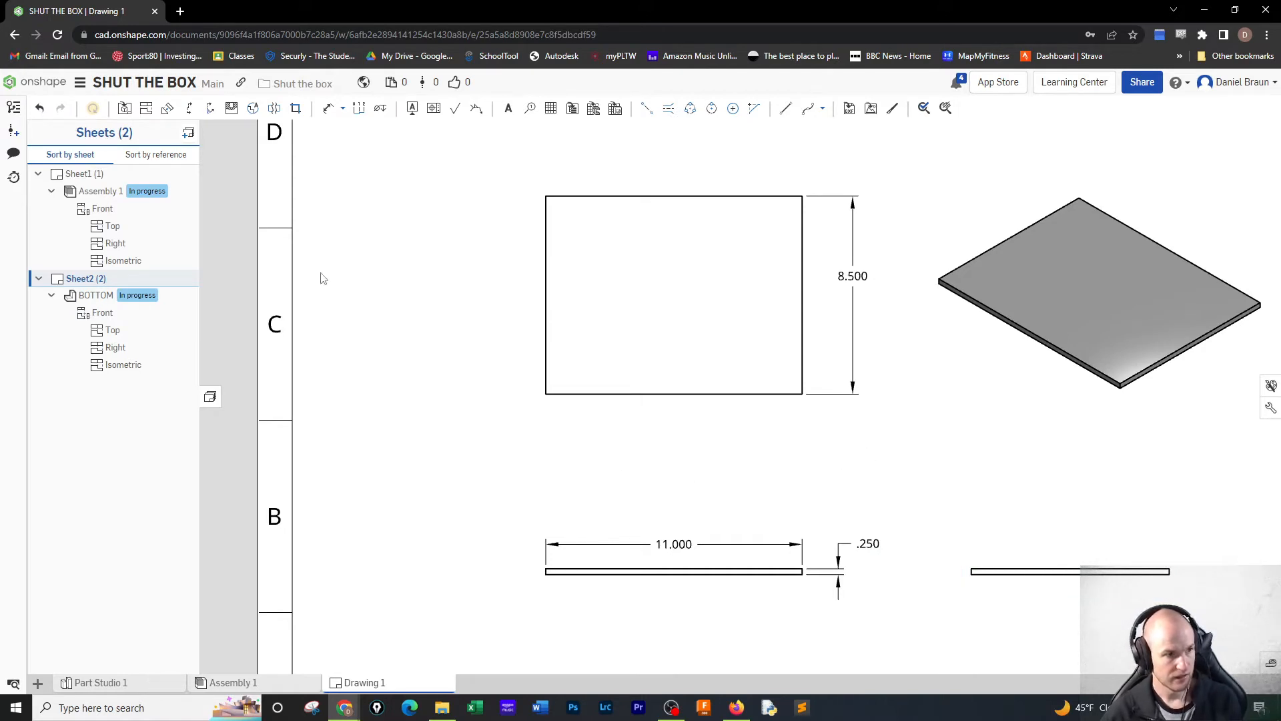
- Add a third sheet and insert the DOWEL part at 1:3 scale as a front view with projected right and isometric views
{"action": "left_click", "coordinate": [188, 134]}
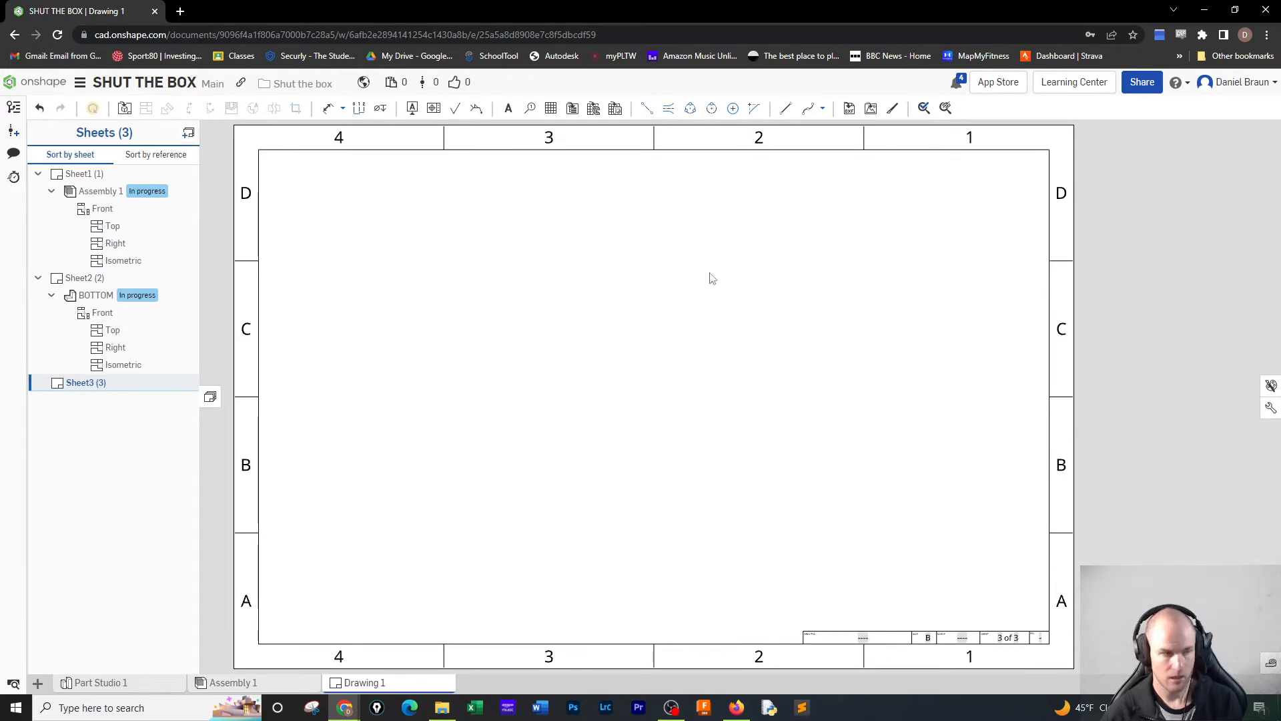
{"action": "left_click", "coordinate": [125, 110]}
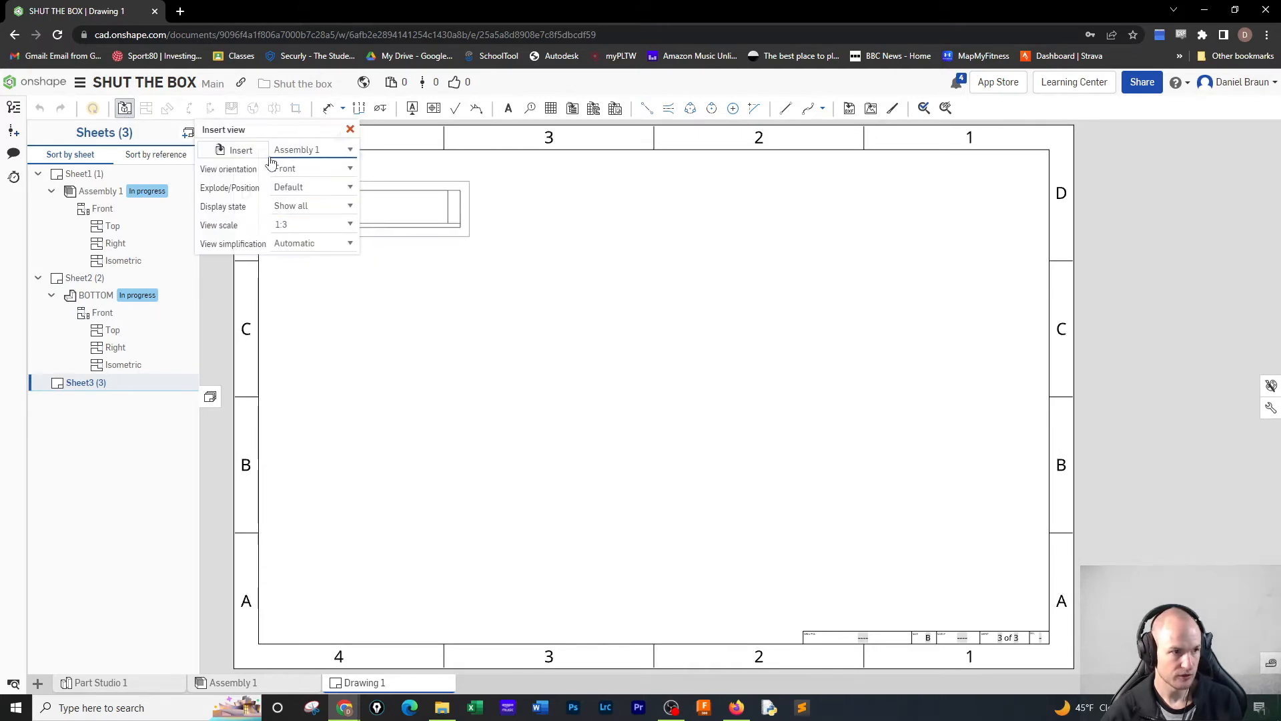
{"action": "left_click", "coordinate": [237, 150]}
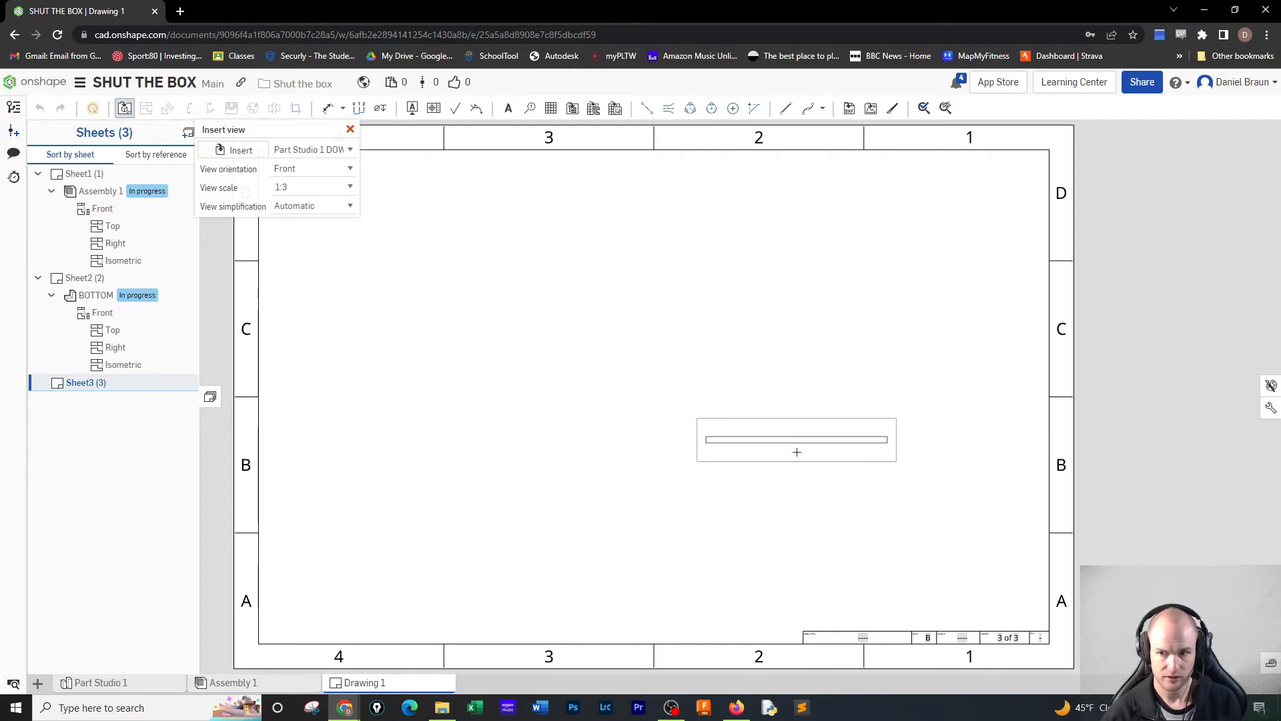
{"action": "left_click", "coordinate": [815, 321]}
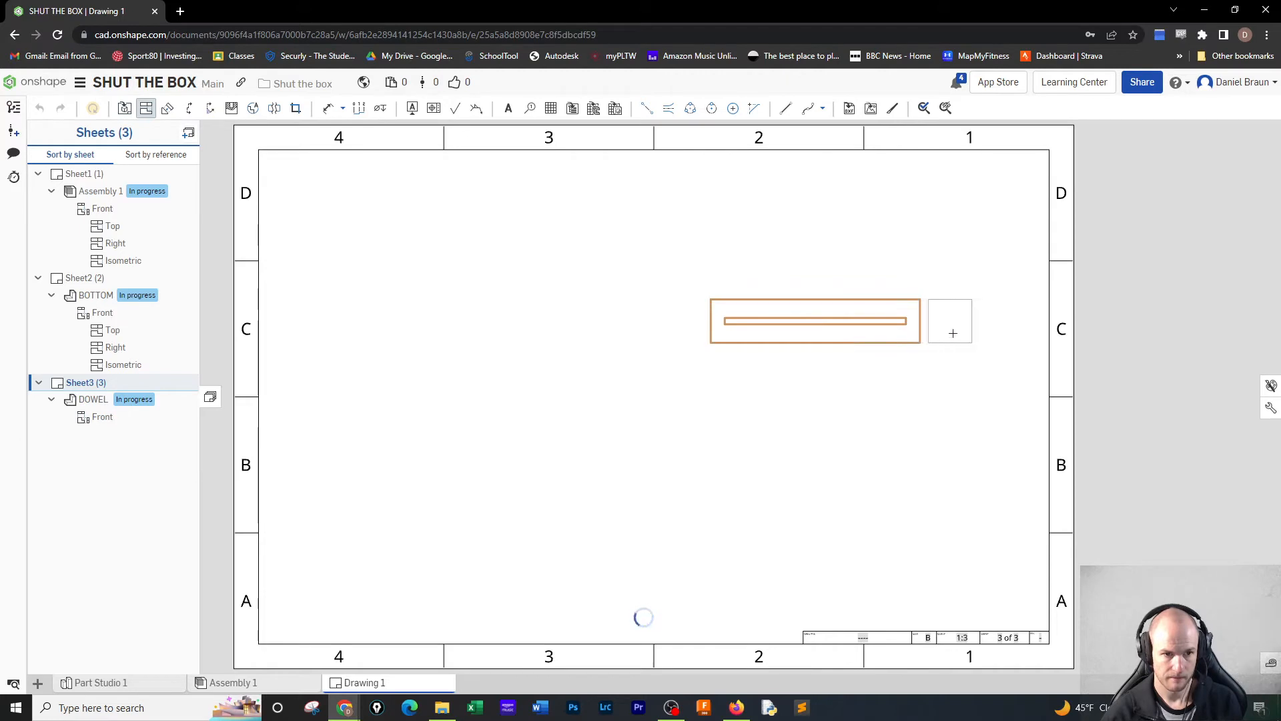
{"action": "left_click", "coordinate": [868, 460]}
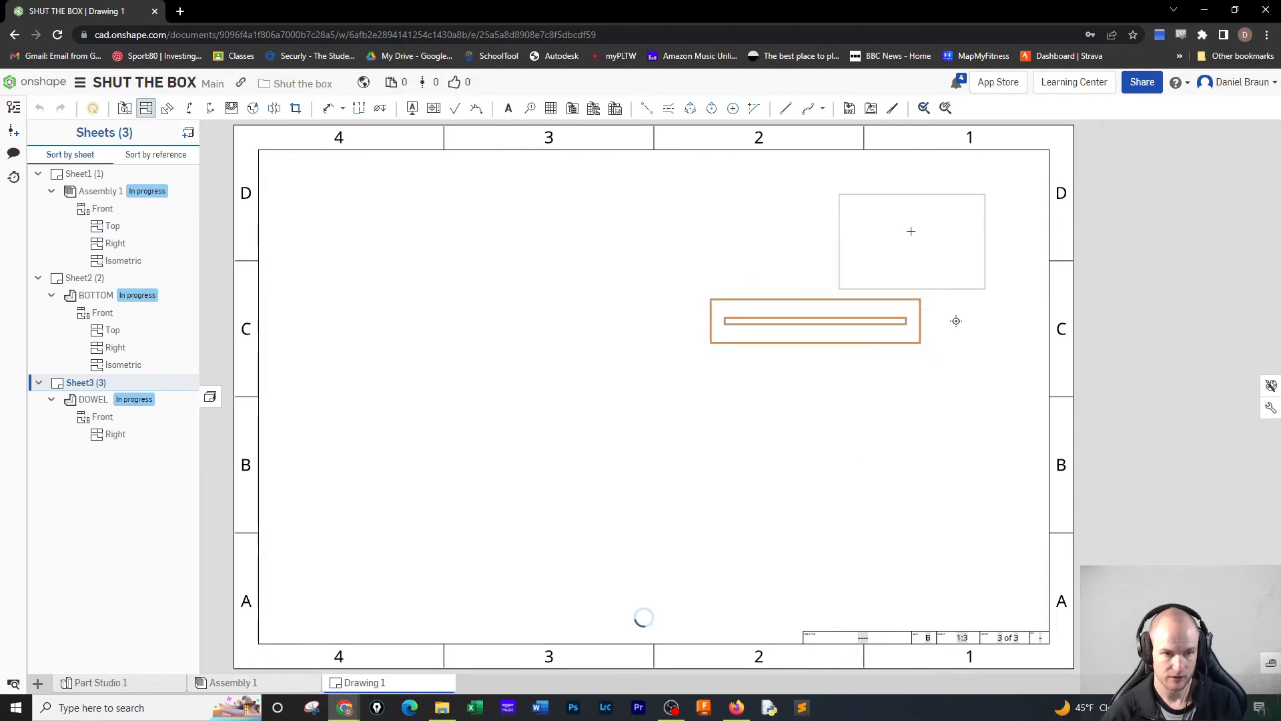
{"action": "left_click", "coordinate": [939, 222]}
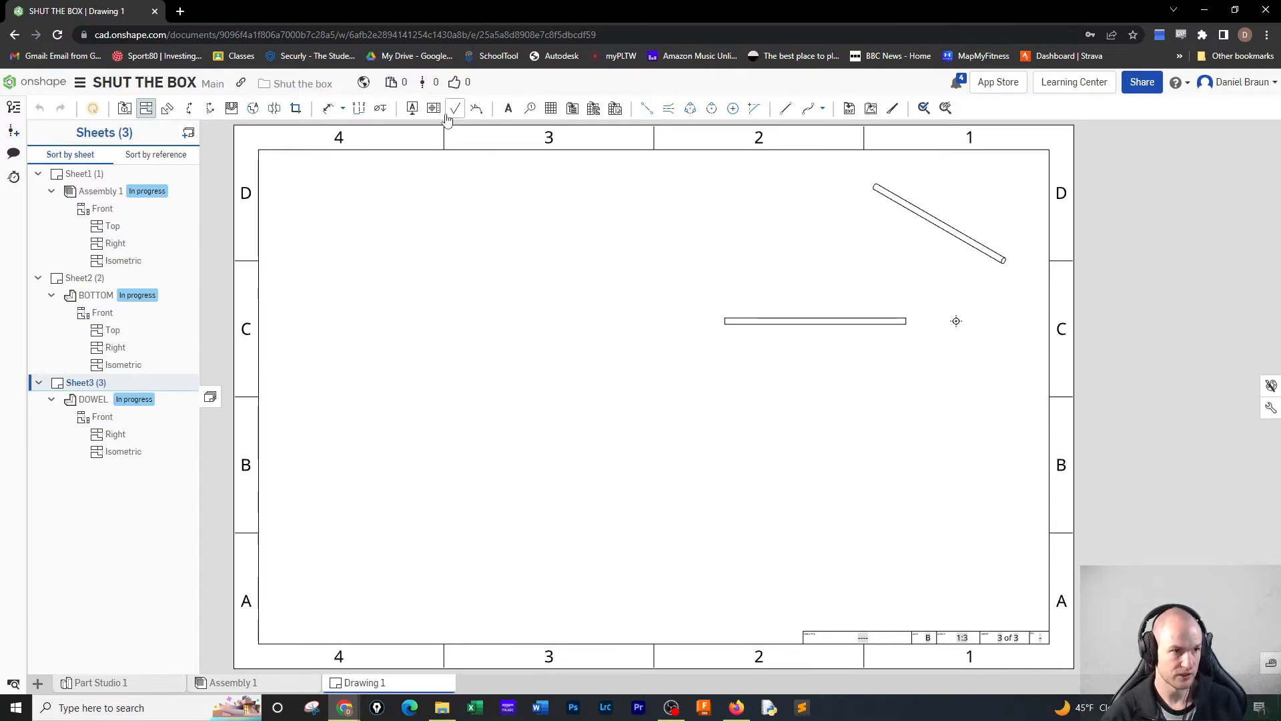
- Insert a front view of the FLIPPER part at 1:4 scale in the open left area of Sheet3
{"action": "left_click", "coordinate": [124, 108]}
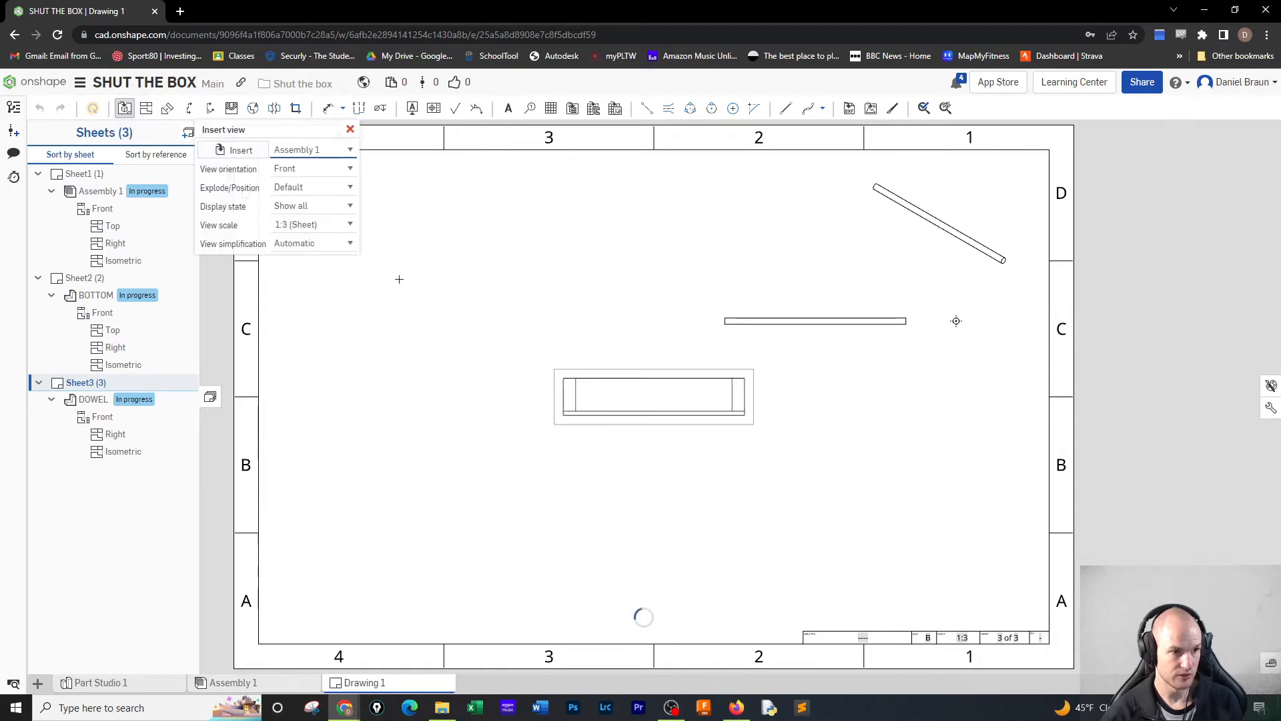
{"action": "left_click", "coordinate": [316, 173]}
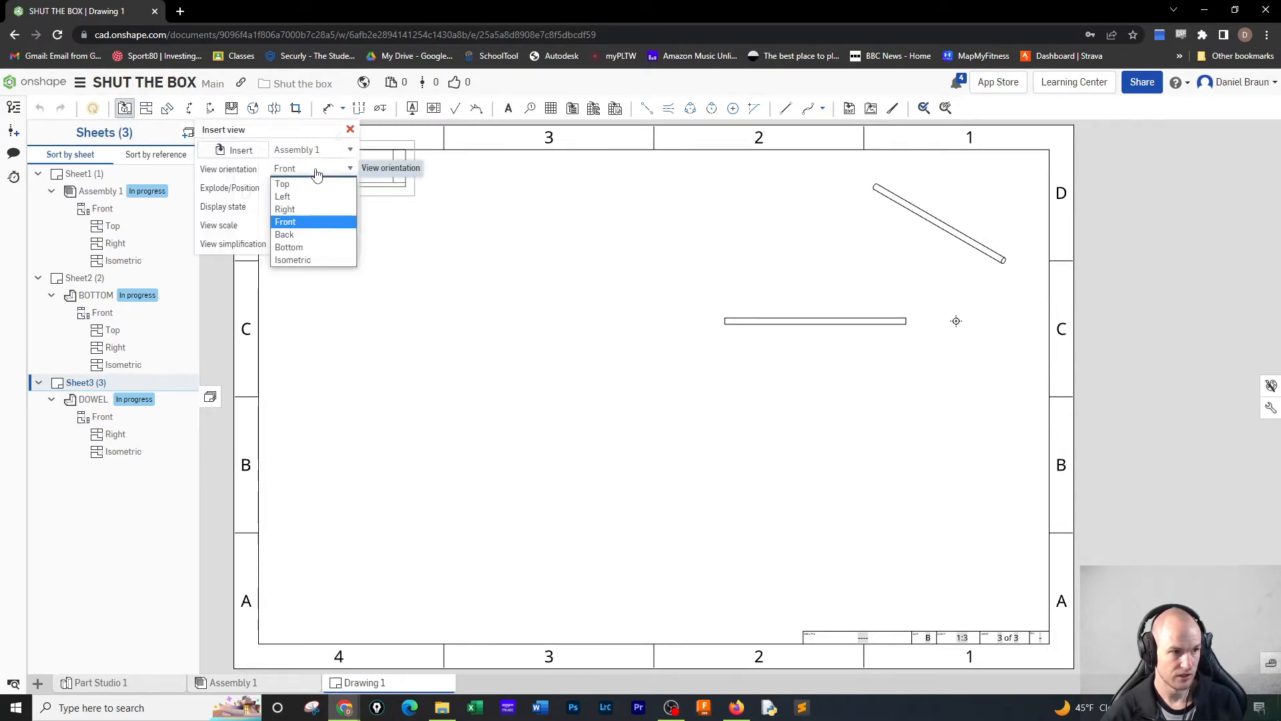
{"action": "left_click", "coordinate": [240, 151]}
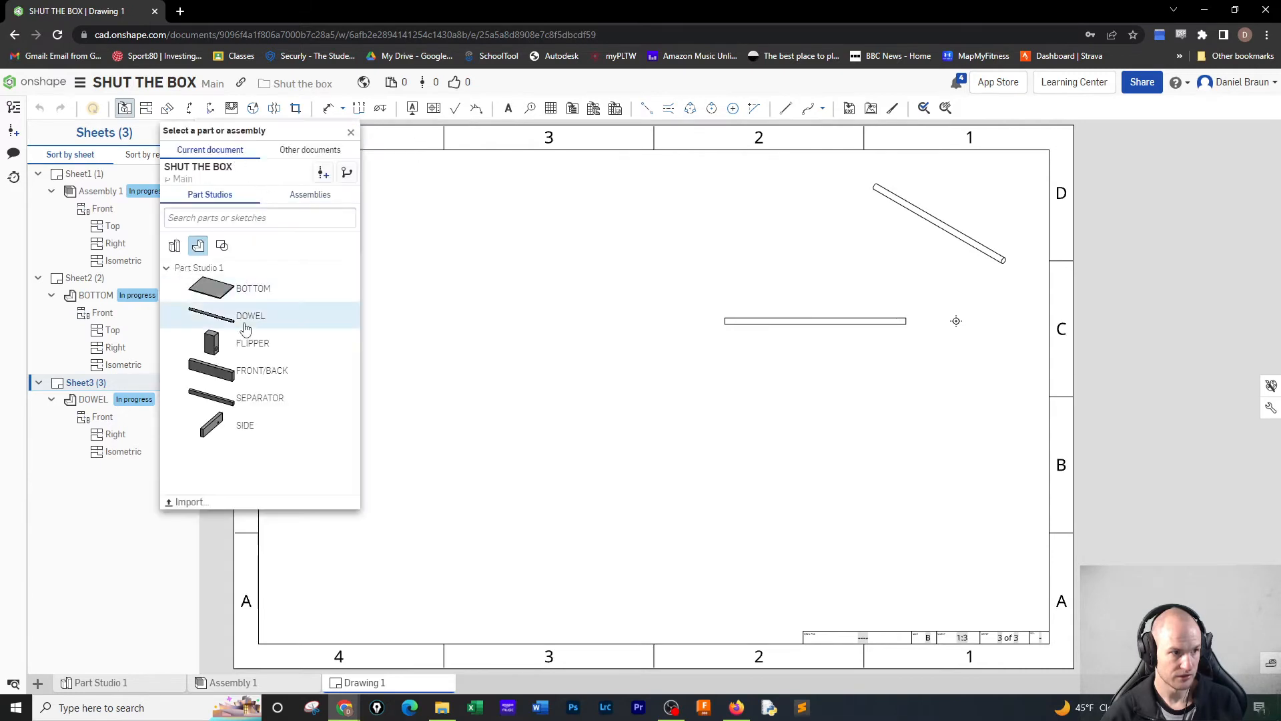
{"action": "left_click", "coordinate": [234, 341]}
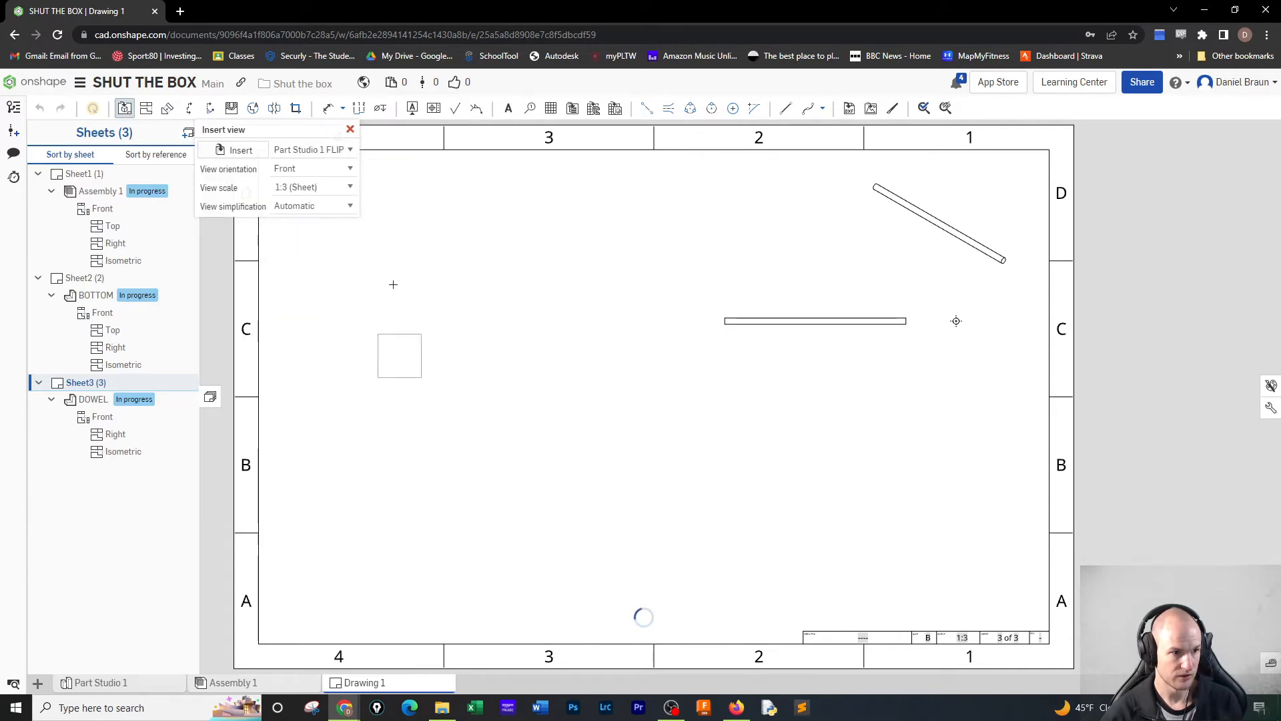
{"action": "left_click", "coordinate": [348, 188]}
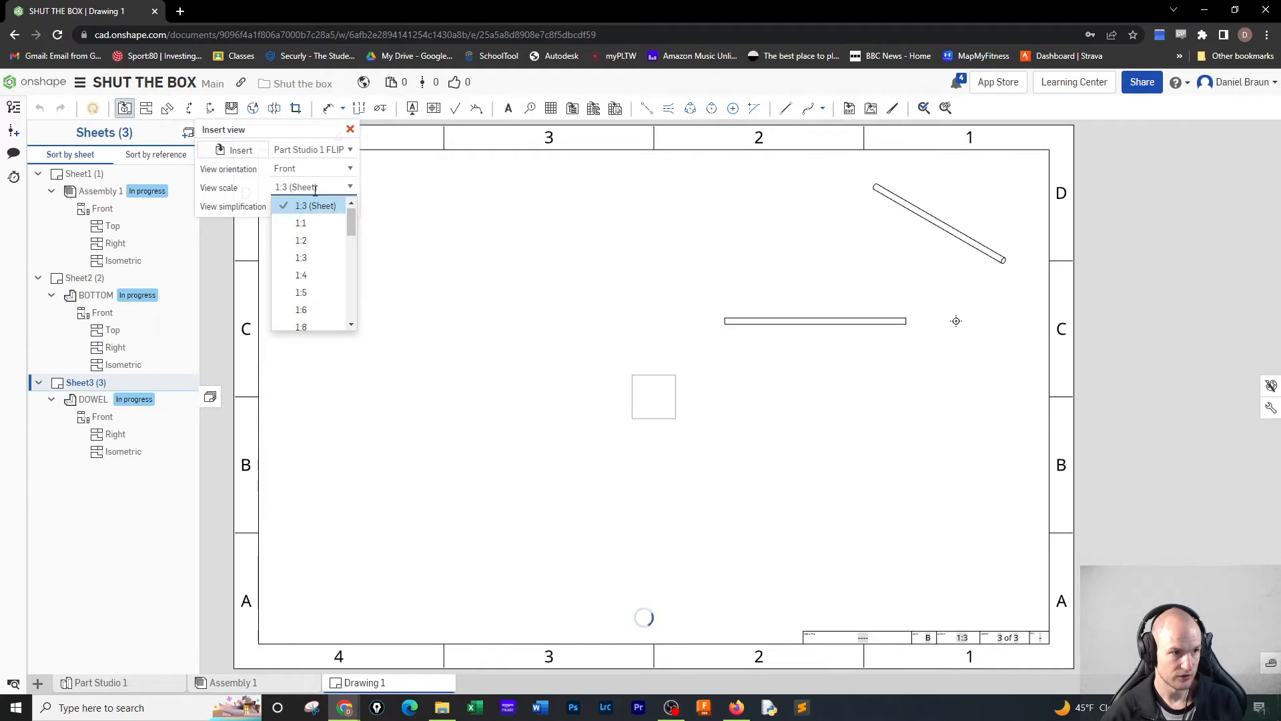
{"action": "left_click", "coordinate": [289, 189]}
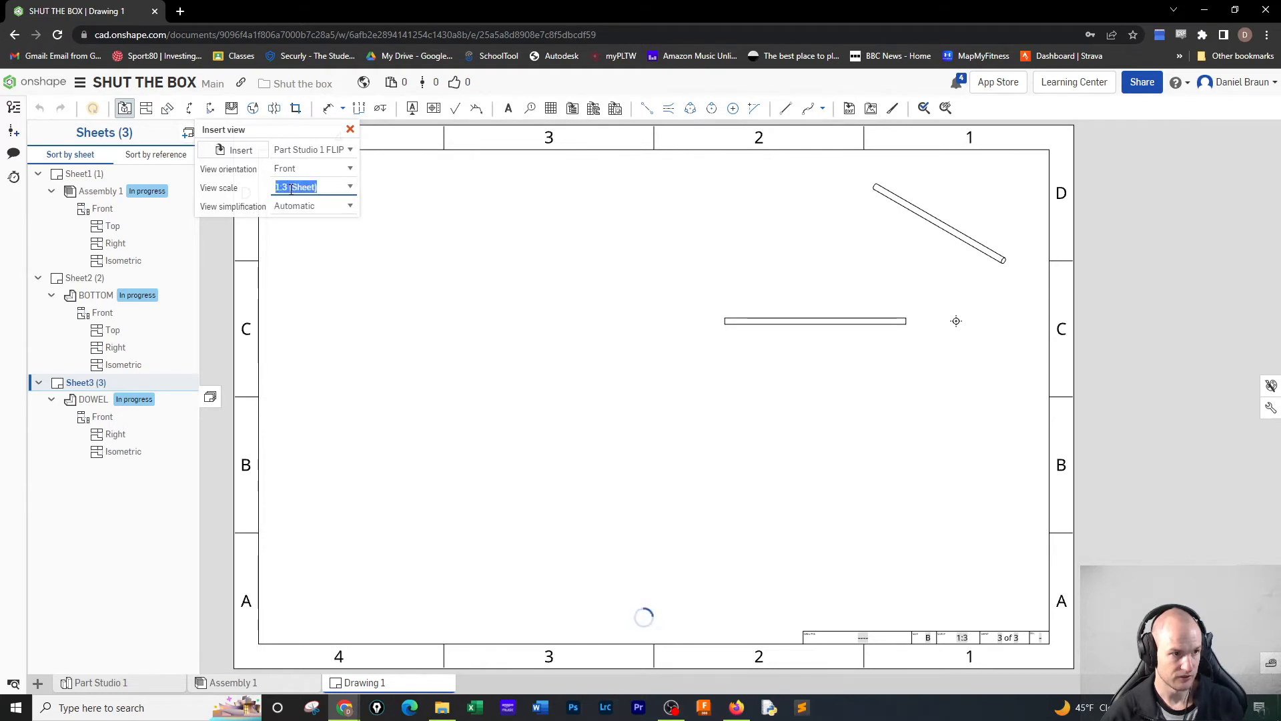
{"action": "type", "text": "1:4"}
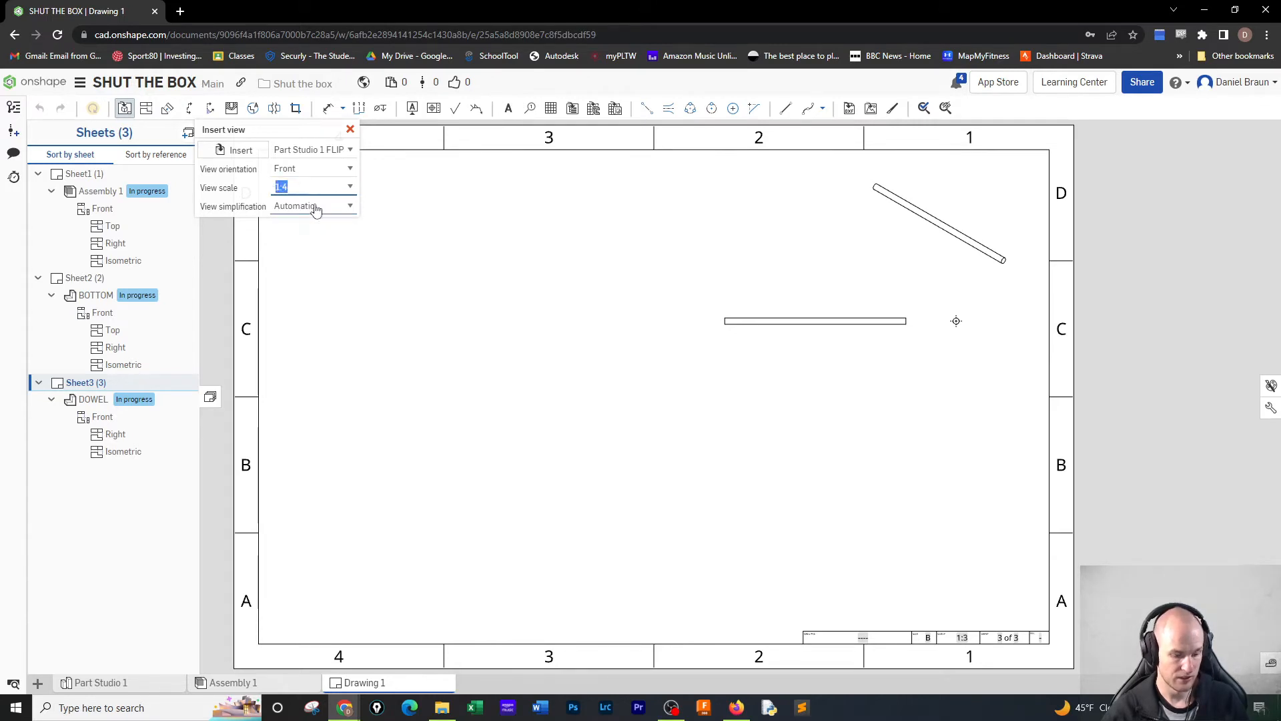
{"action": "type", "text": "2:1"}
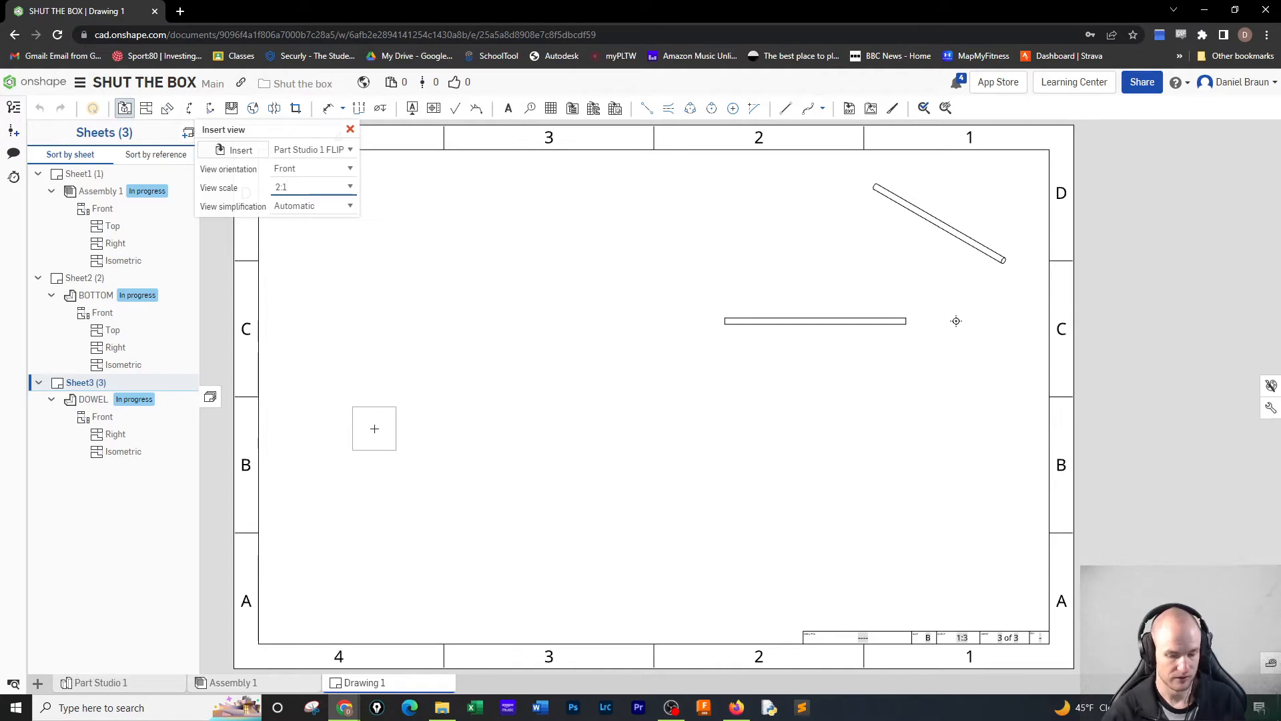
{"action": "left_click", "coordinate": [374, 428]}
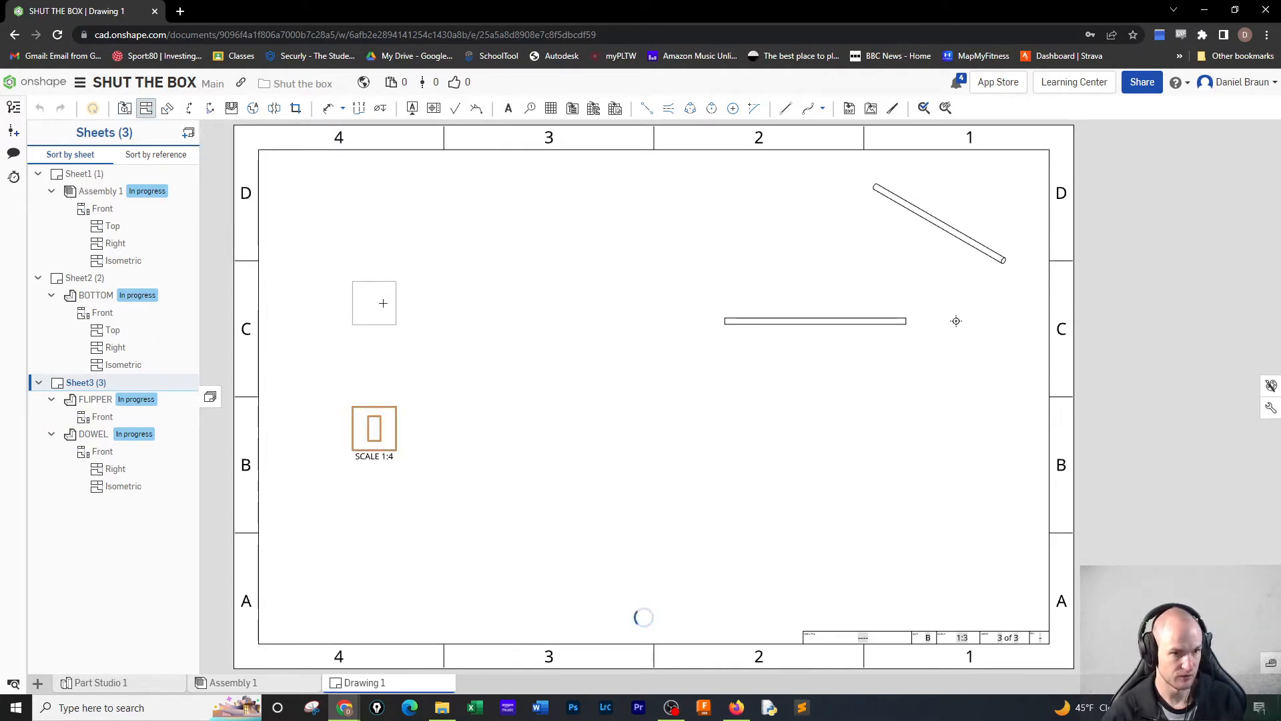
- Project top, right and isometric views from the flipper's front view
{"action": "left_click", "coordinate": [448, 427]}
{"action": "left_click", "coordinate": [373, 440]}
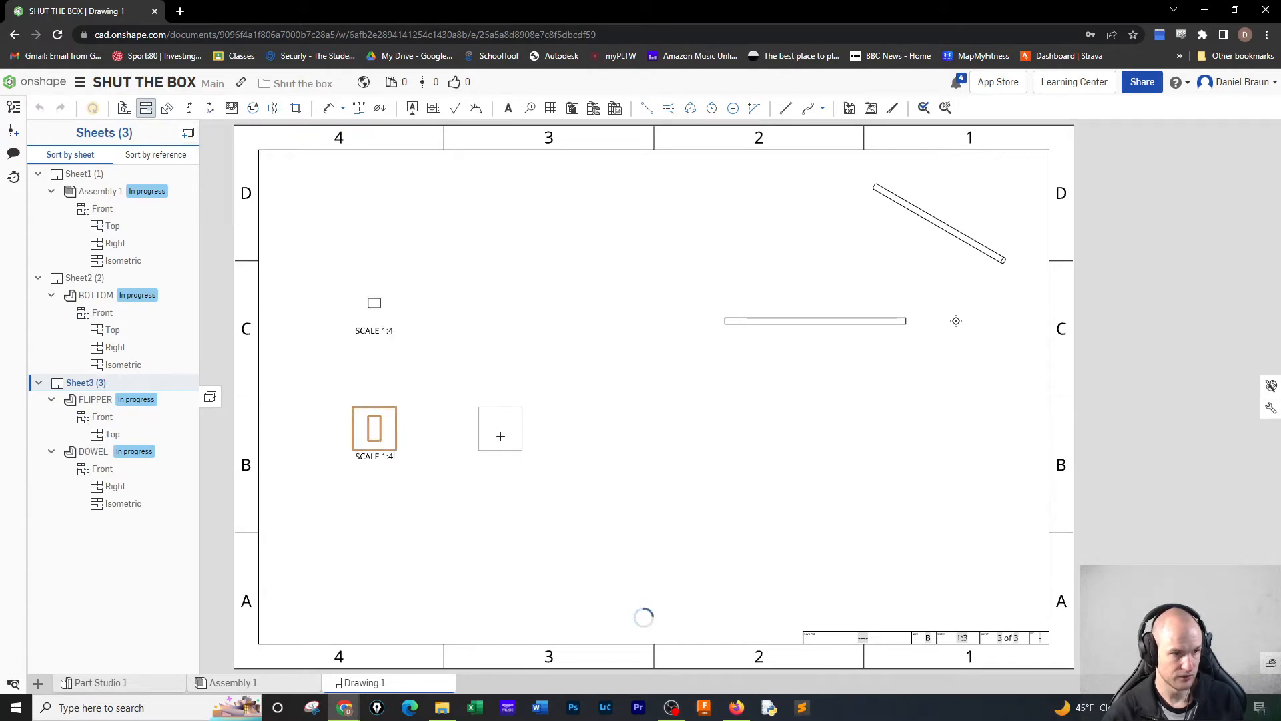
{"action": "left_click", "coordinate": [373, 431]}
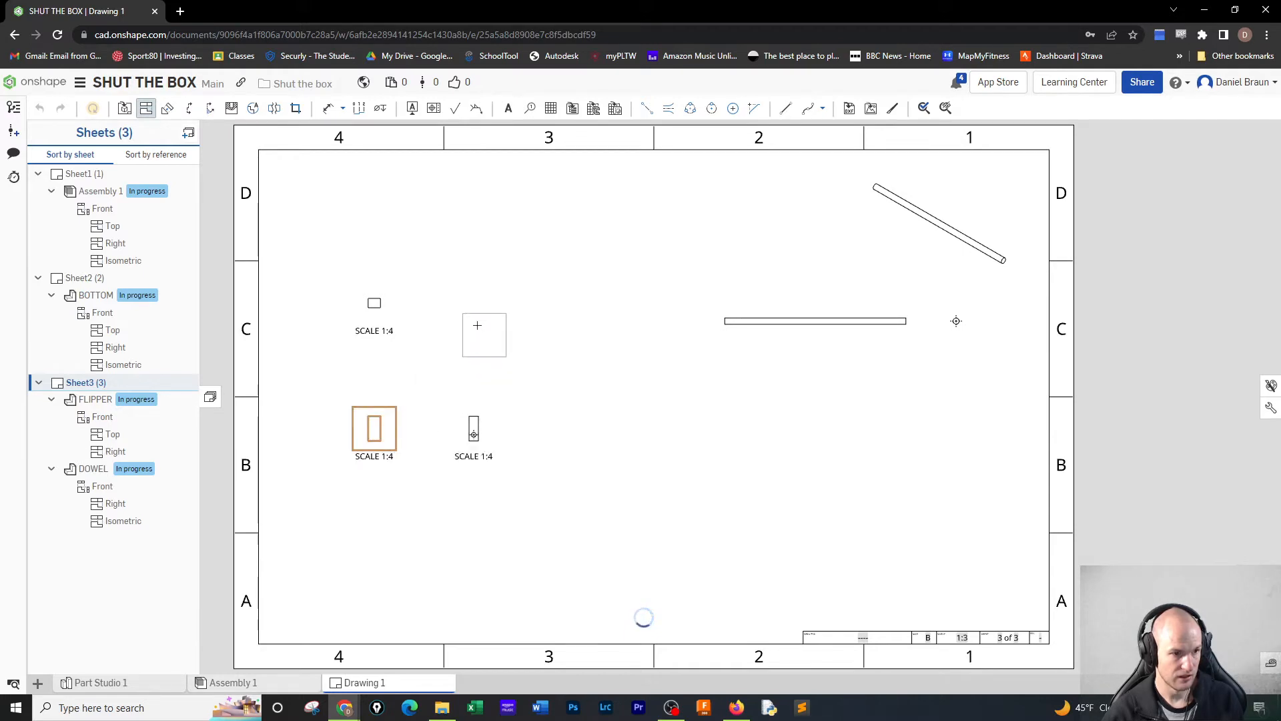
{"action": "left_click", "coordinate": [547, 415]}
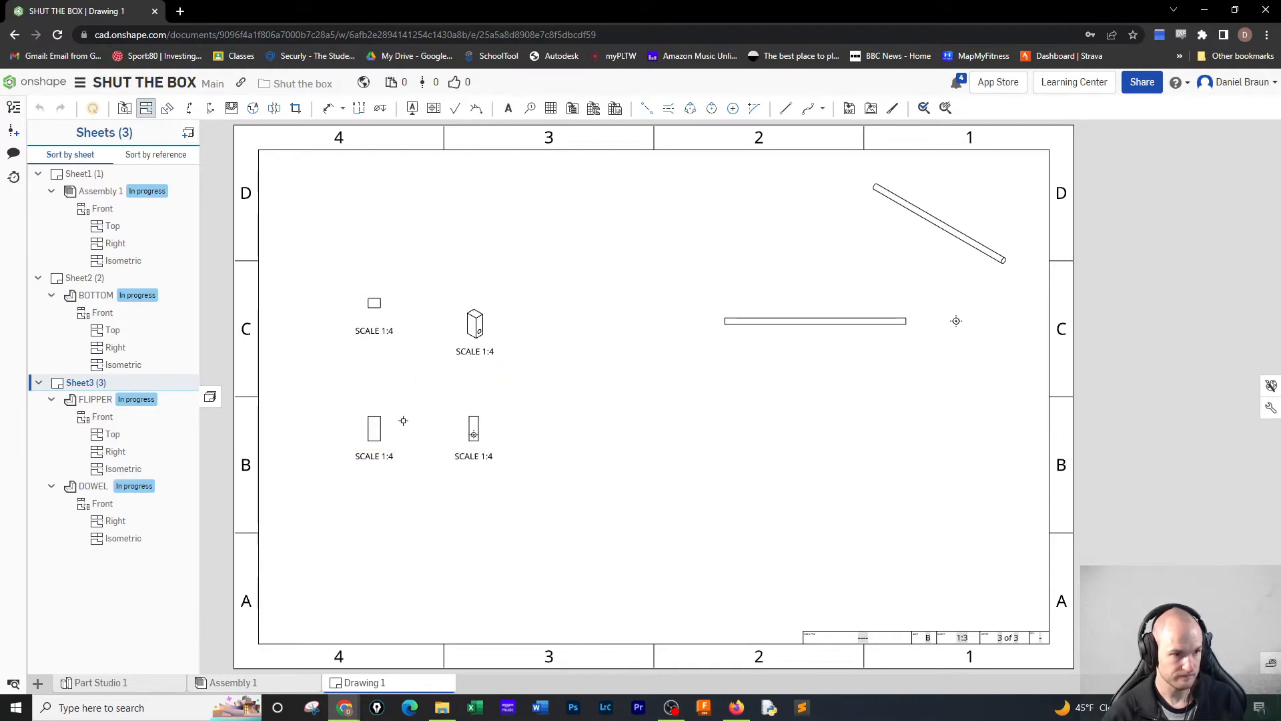
{"action": "key", "text": "Escape"}
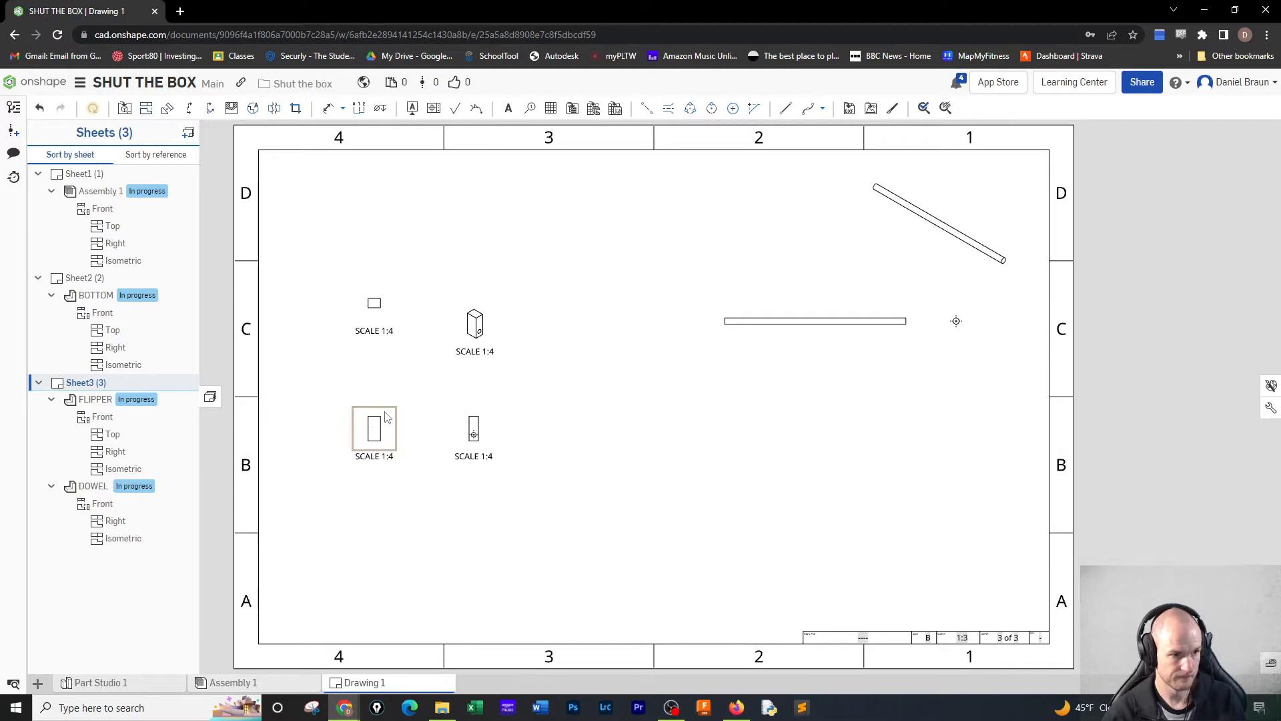
- Set the flipper front view's scale to 1:1 and move its isometric view up and right, clear of the right view
{"action": "double_click", "coordinate": [387, 417]}
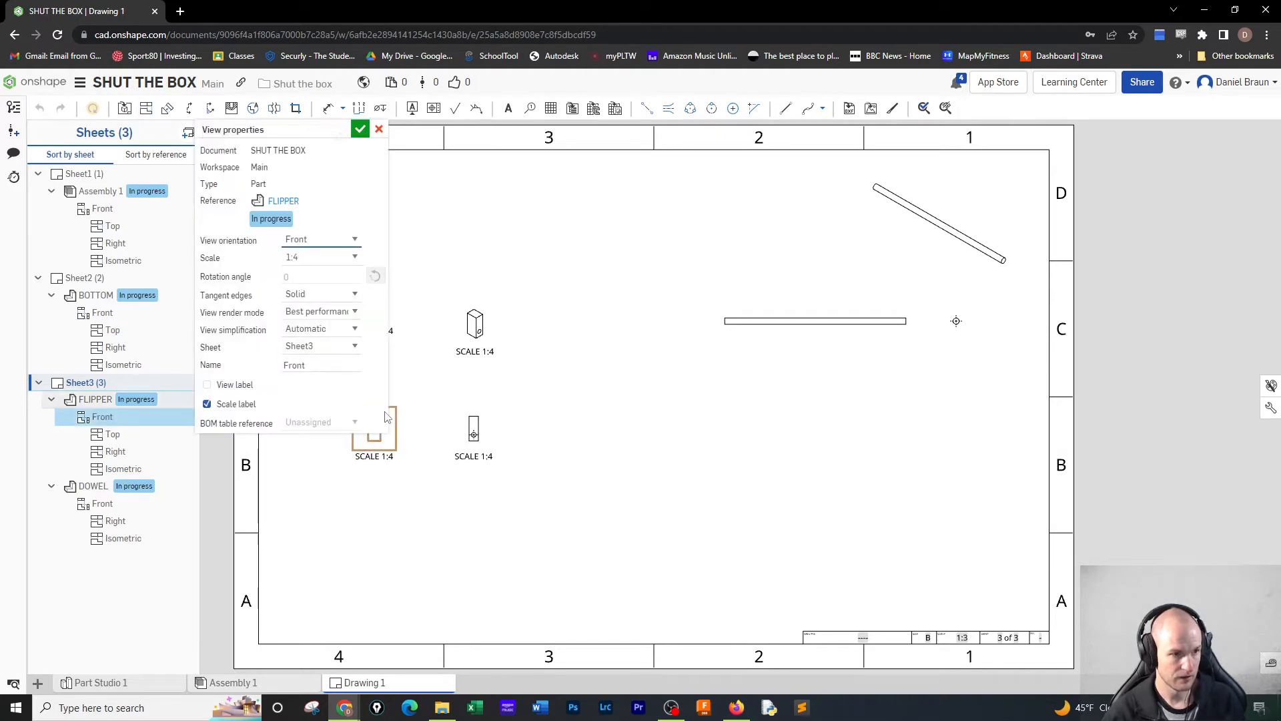
{"action": "left_click", "coordinate": [360, 265]}
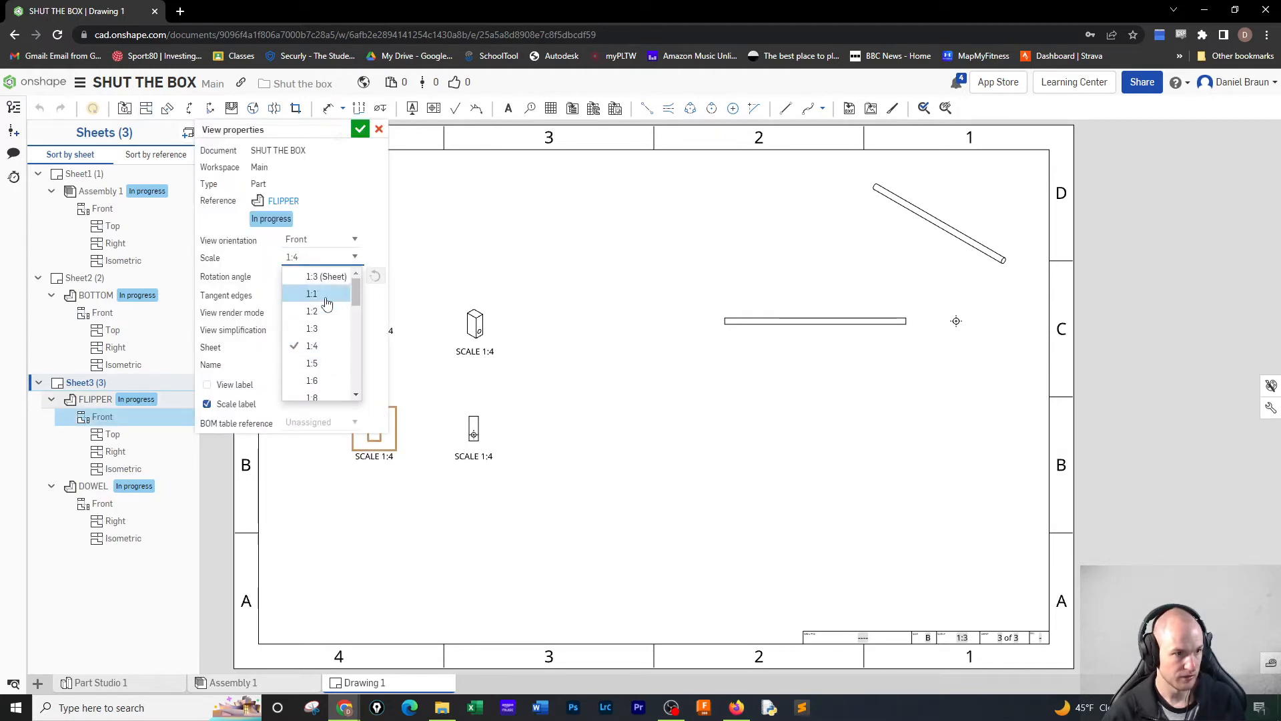
{"action": "left_click", "coordinate": [326, 296]}
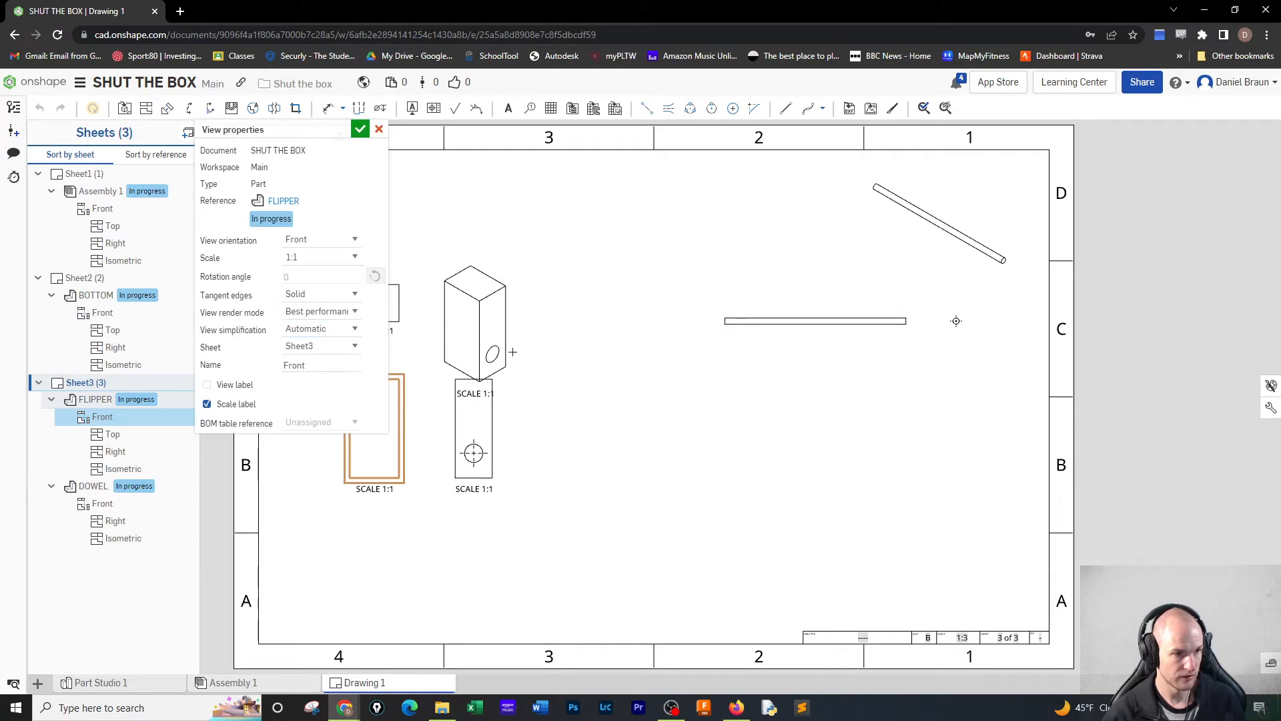
{"action": "left_click", "coordinate": [360, 129]}
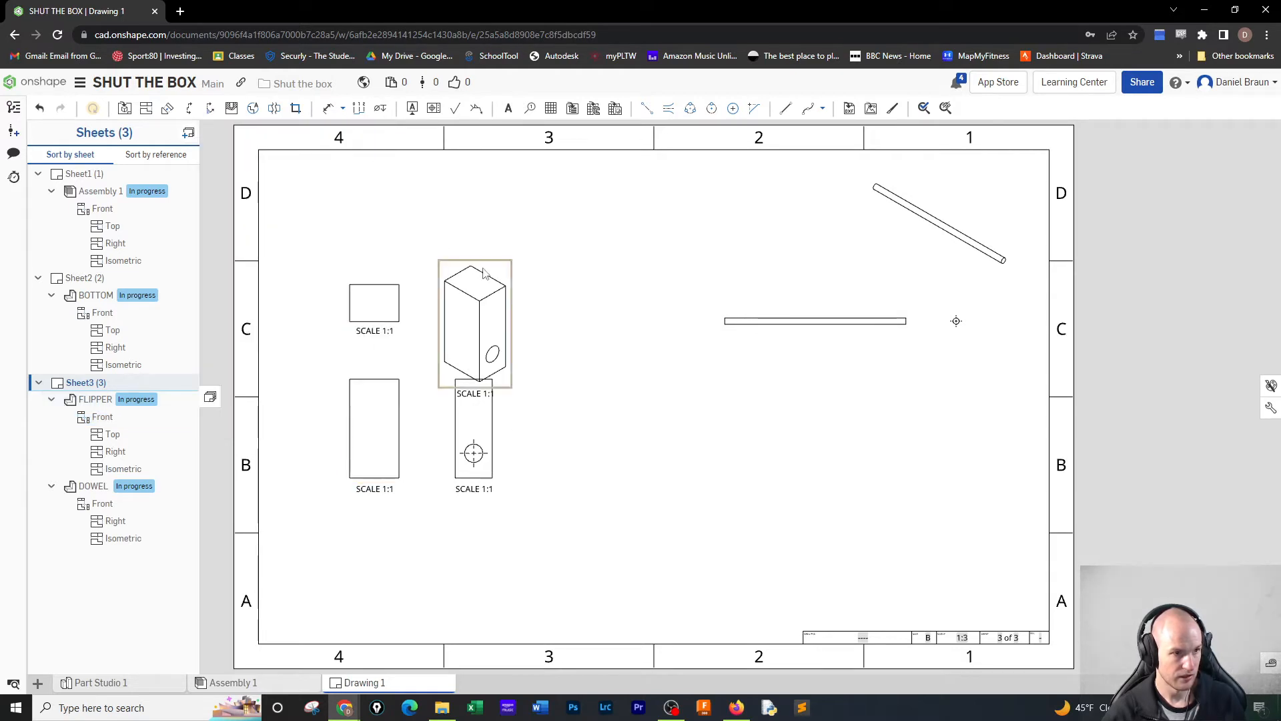
{"action": "left_click_drag", "start_coordinate": [486, 274], "coordinate": [534, 228]}
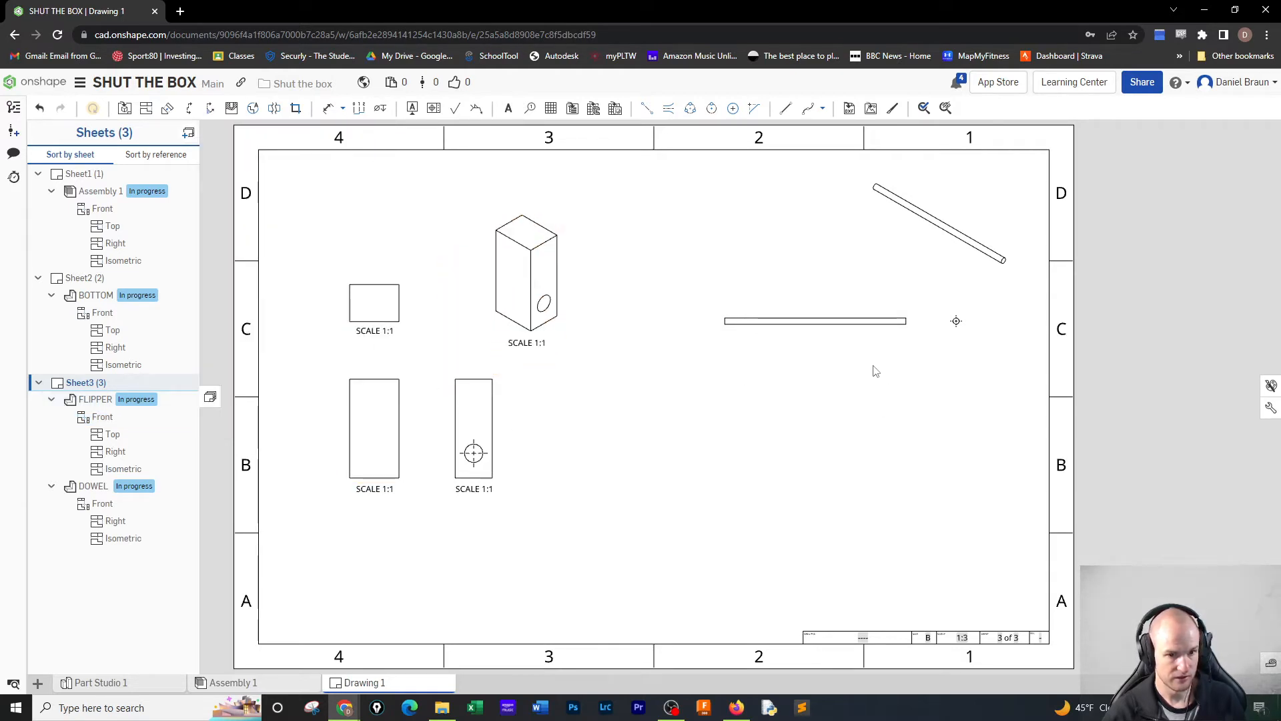
- Set the dowel front view's scale to 1:1, placing that view near the sheet's lower edge and the dowel's isometric view inside the border
{"action": "double_click", "coordinate": [846, 329]}
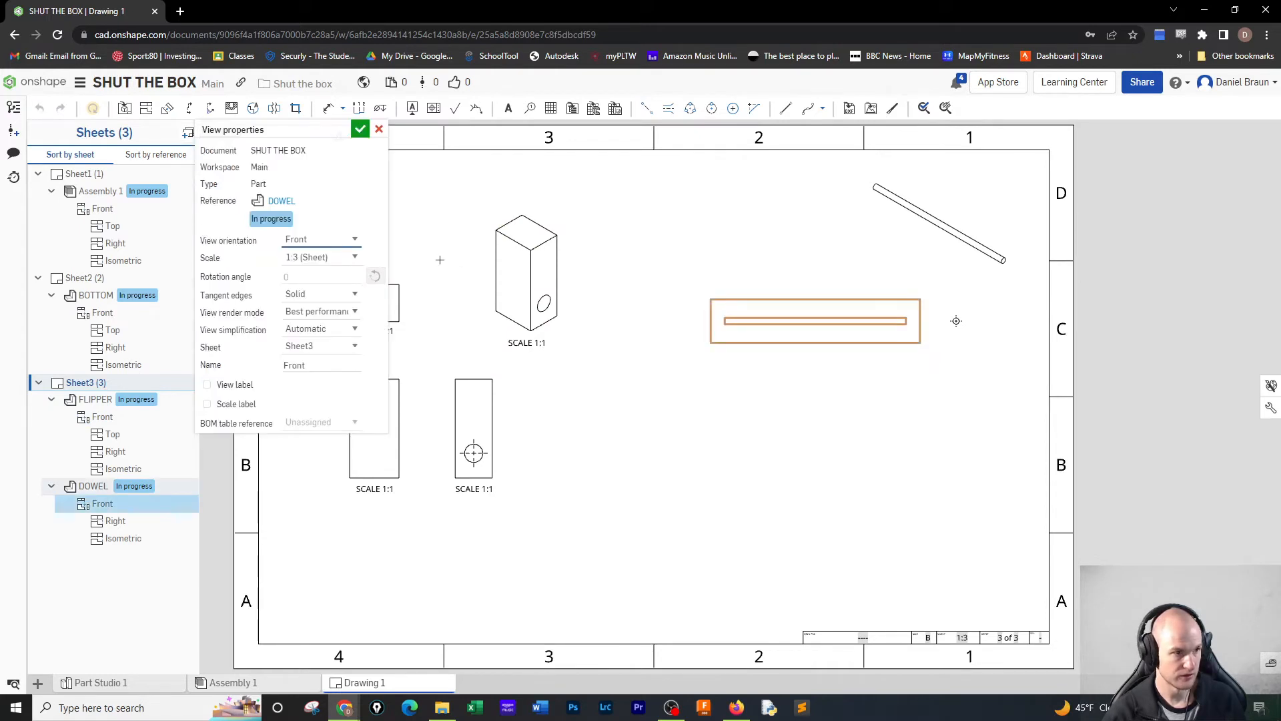
{"action": "left_click", "coordinate": [355, 259]}
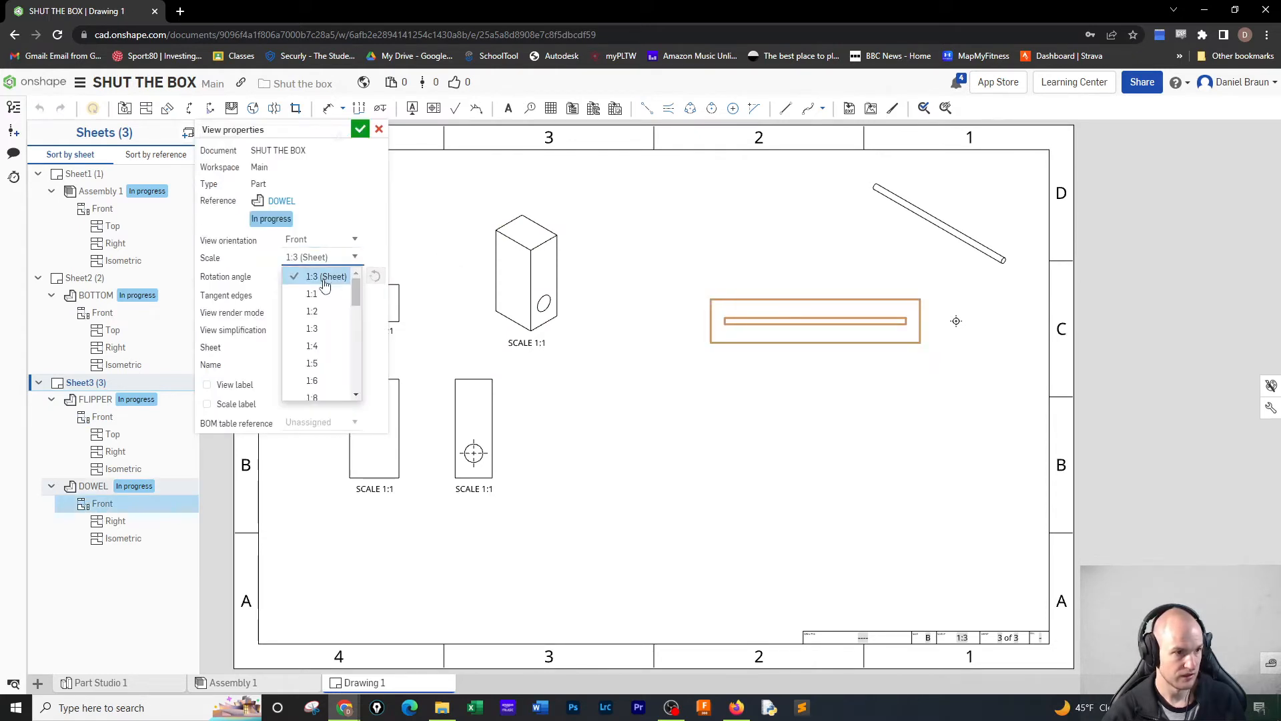
{"action": "left_click", "coordinate": [319, 294]}
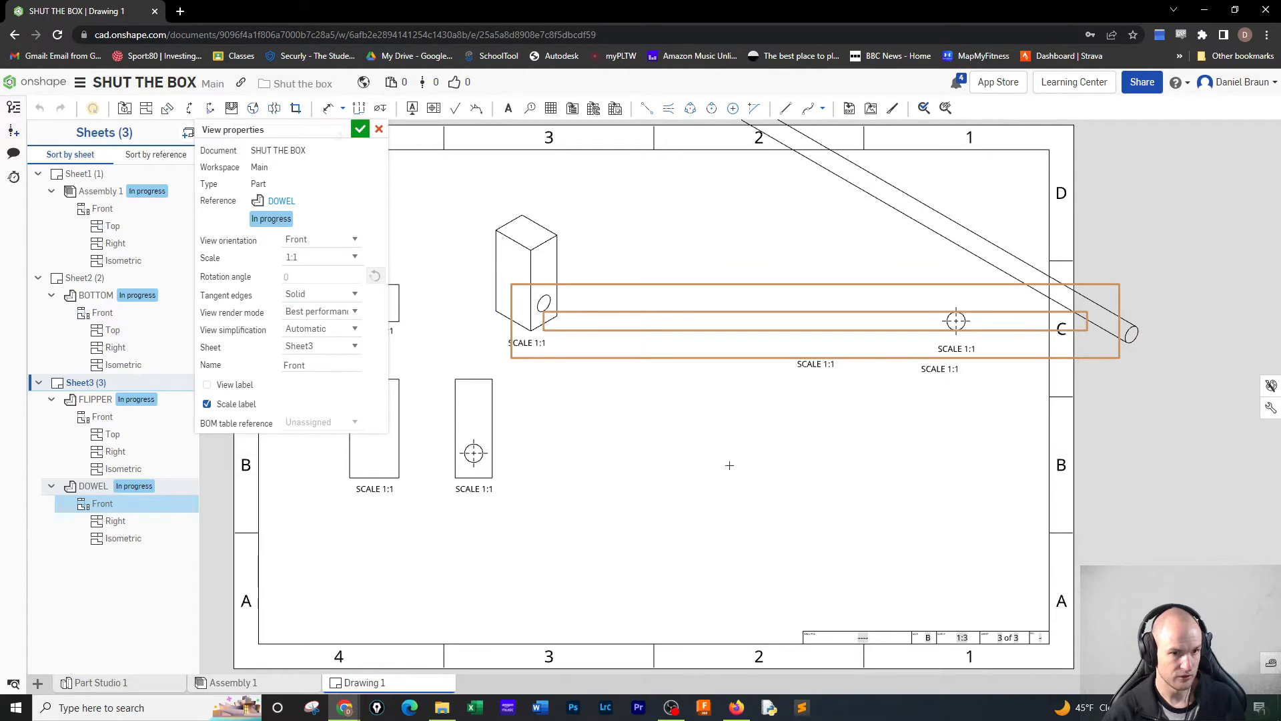
{"action": "left_click", "coordinate": [360, 129]}
{"action": "mouse_move", "coordinate": [694, 352]}
{"action": "left_mouse_down"}
{"action": "mouse_move", "coordinate": [632, 545]}
{"action": "mouse_move", "coordinate": [598, 575]}
{"action": "mouse_move", "coordinate": [480, 598]}
{"action": "left_mouse_up"}
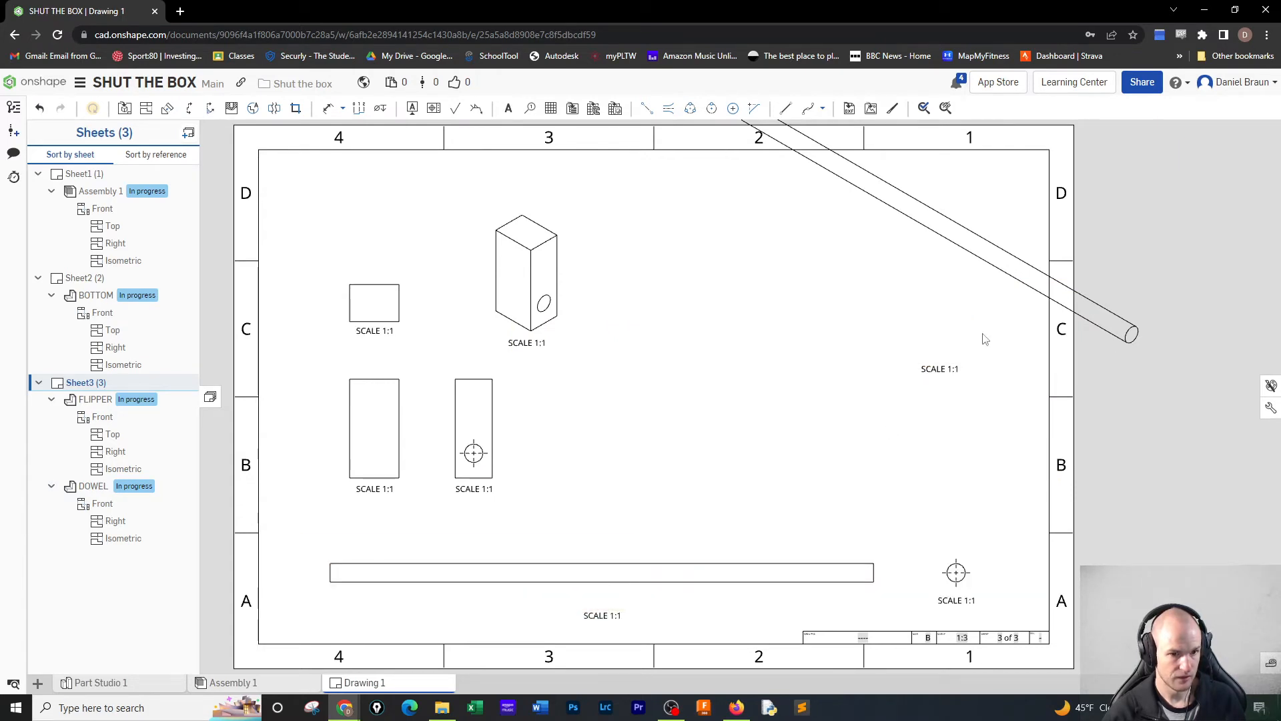
{"action": "left_click_drag", "start_coordinate": [966, 309], "coordinate": [838, 448]}
- Shift the flipper's top, front and isometric views up and left toward the sheet's upper-left corner
{"action": "left_click_drag", "start_coordinate": [413, 315], "coordinate": [399, 263]}
{"action": "left_click_drag", "start_coordinate": [394, 383], "coordinate": [391, 333]}
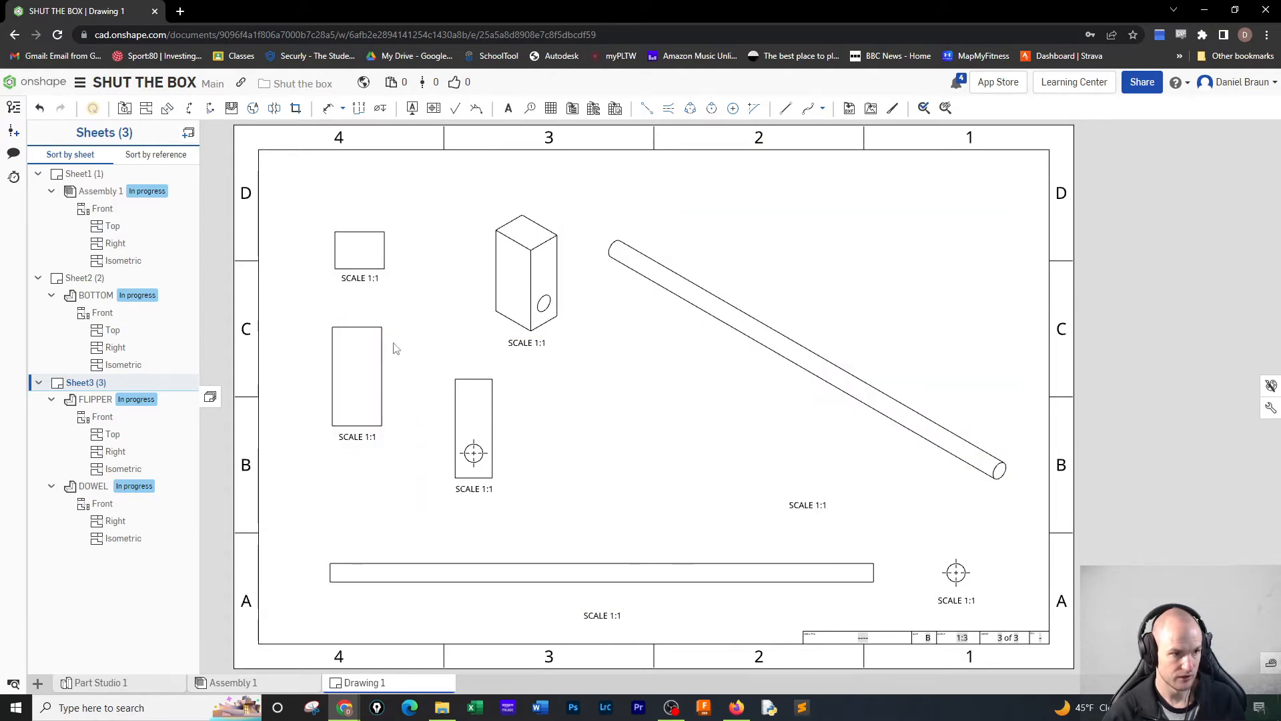
{"action": "left_click_drag", "start_coordinate": [498, 281], "coordinate": [465, 242]}
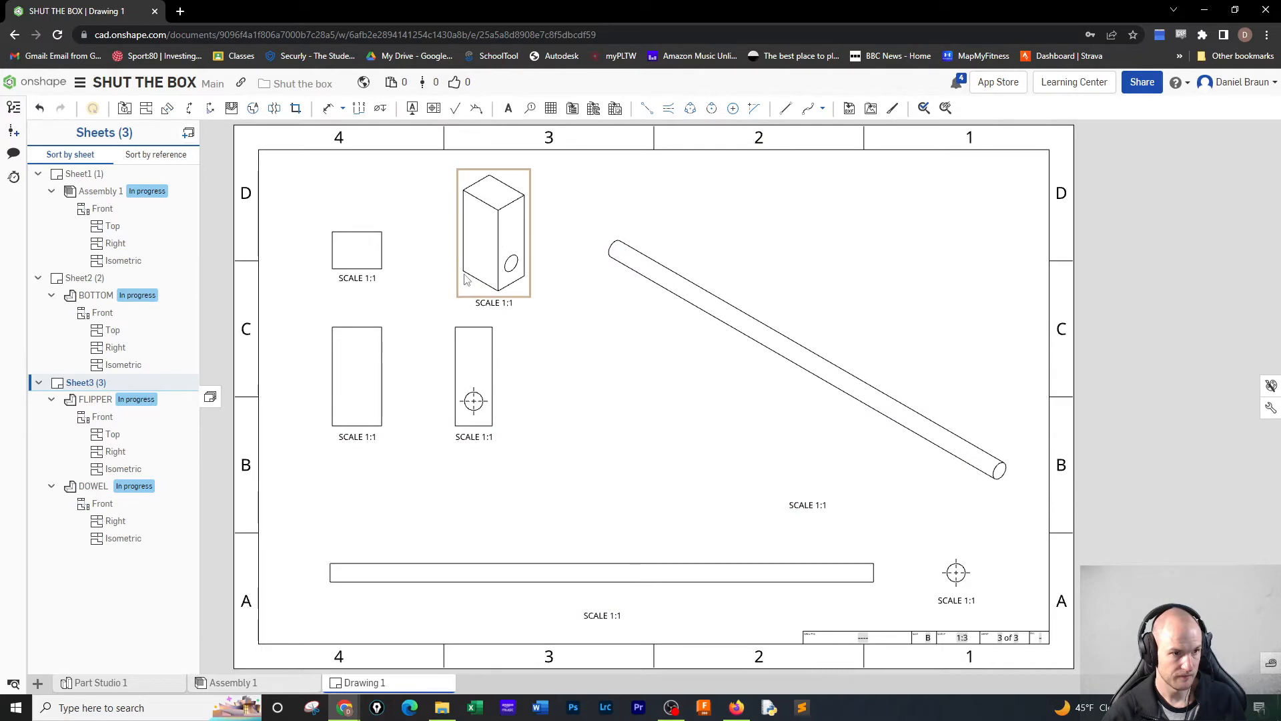
- Display the flipper's isometric view as shaded
{"action": "right_click", "coordinate": [466, 254]}
{"action": "mouse_move", "coordinate": [523, 264]}
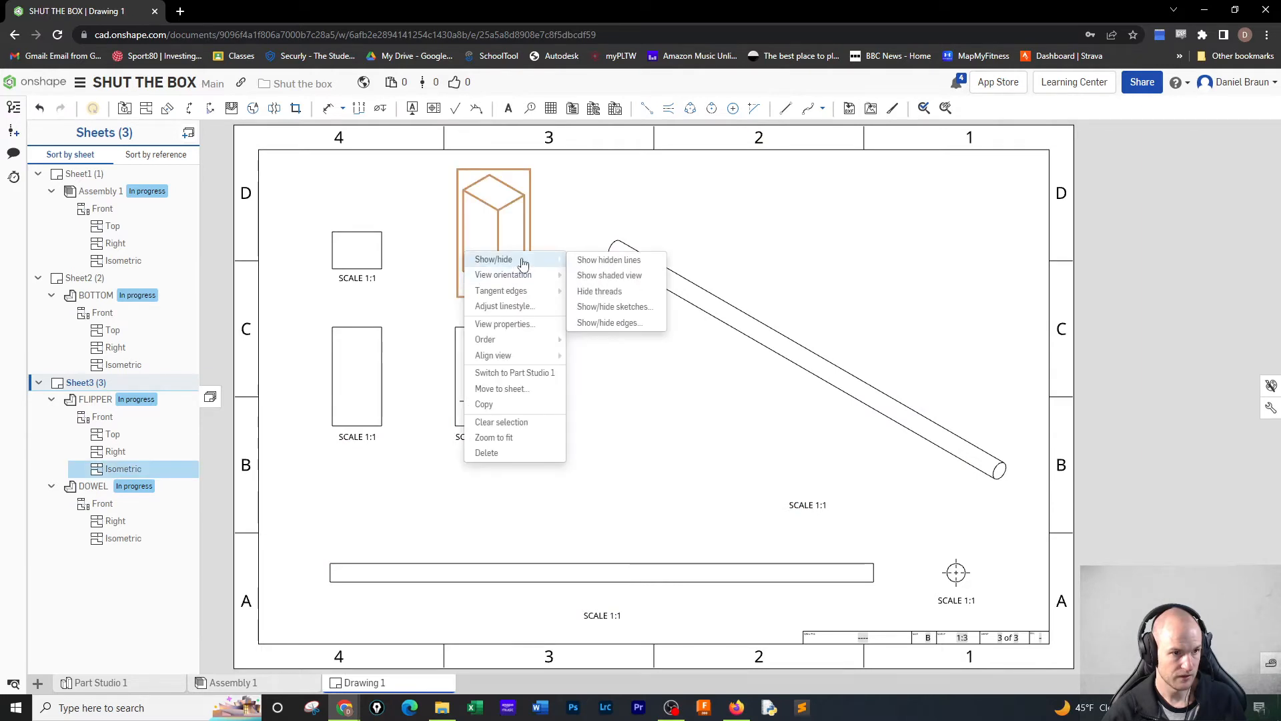
{"action": "left_click", "coordinate": [632, 276]}
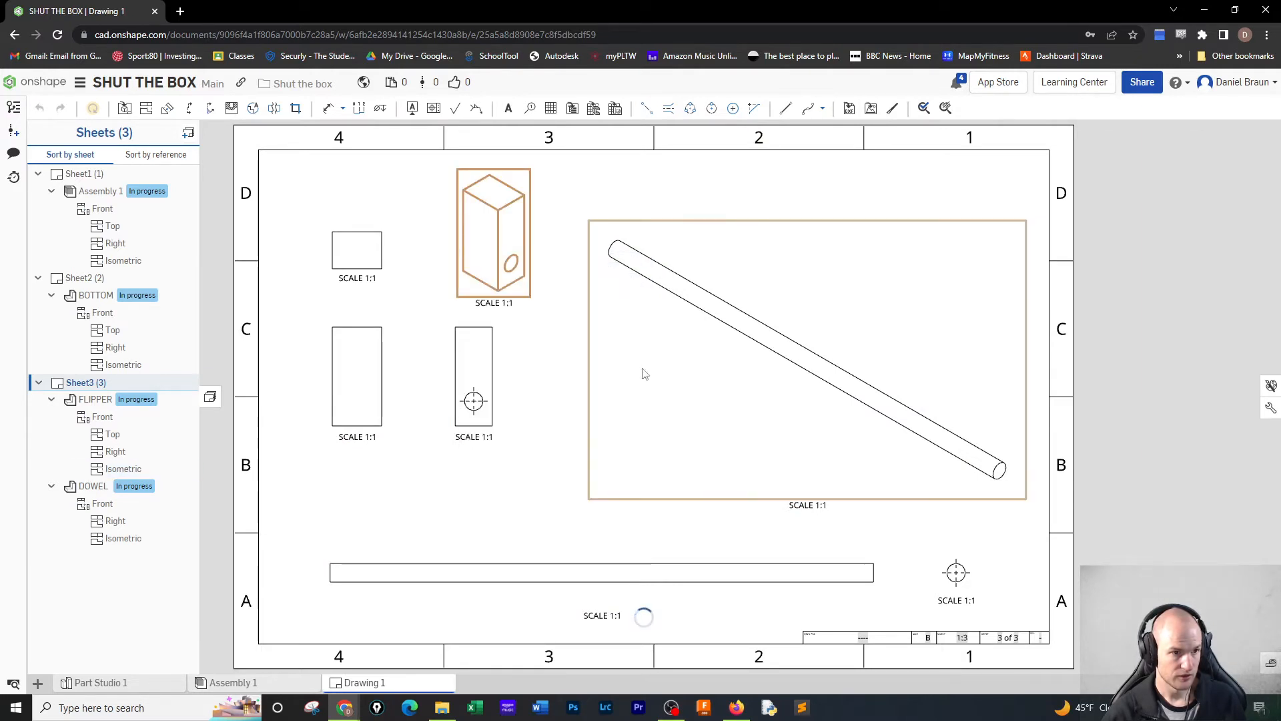
- Show hidden lines in the flipper's front and top views
{"action": "right_click", "coordinate": [347, 369]}
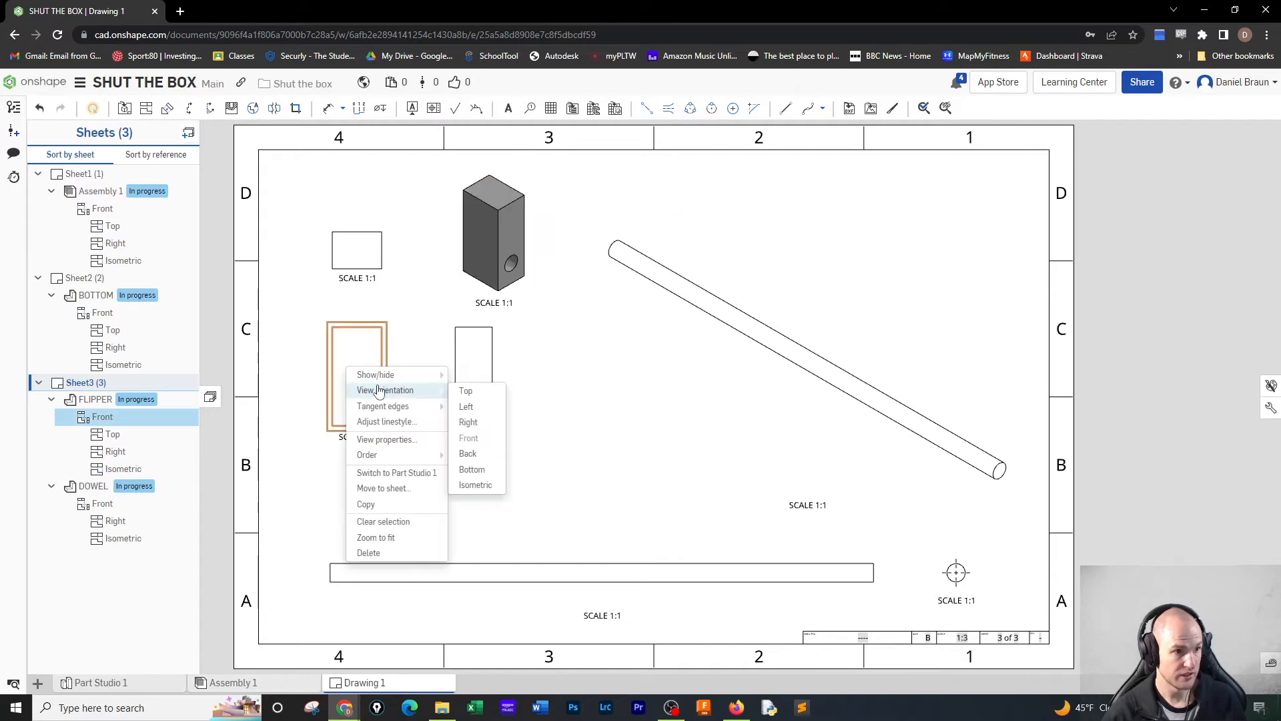
{"action": "mouse_move", "coordinate": [403, 379]}
{"action": "left_click", "coordinate": [478, 375]}
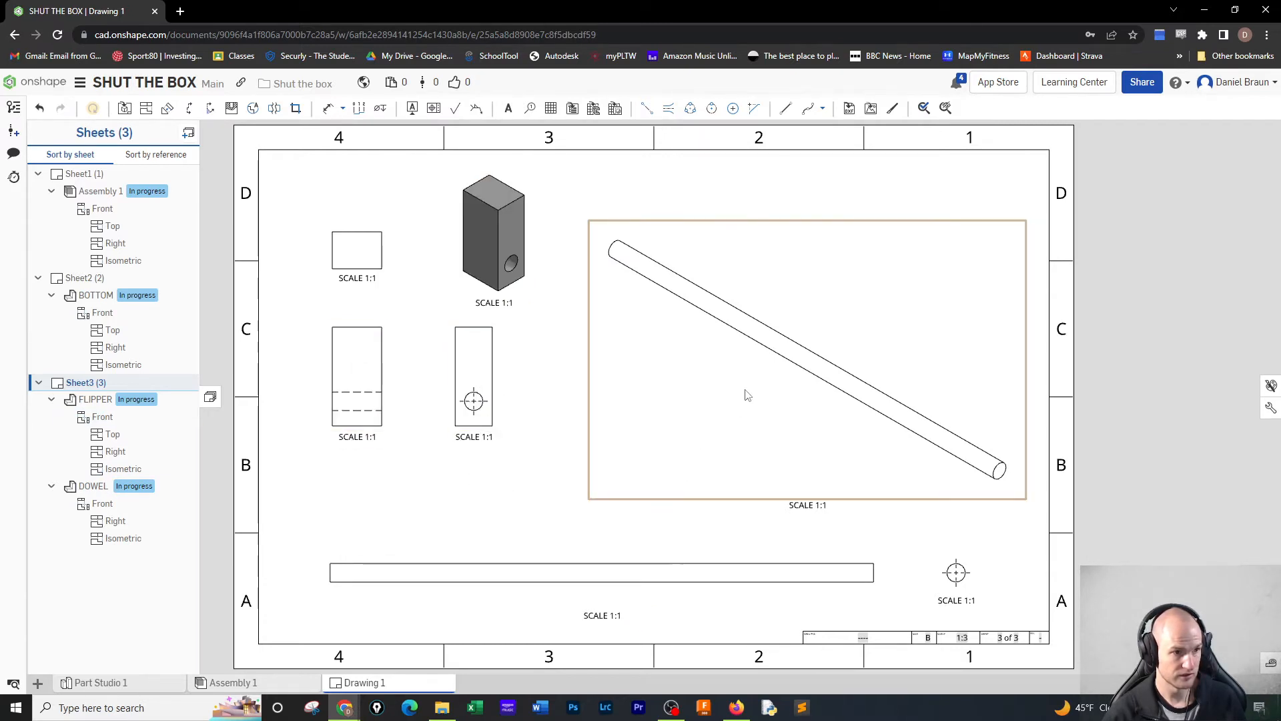
{"action": "right_click", "coordinate": [342, 238]}
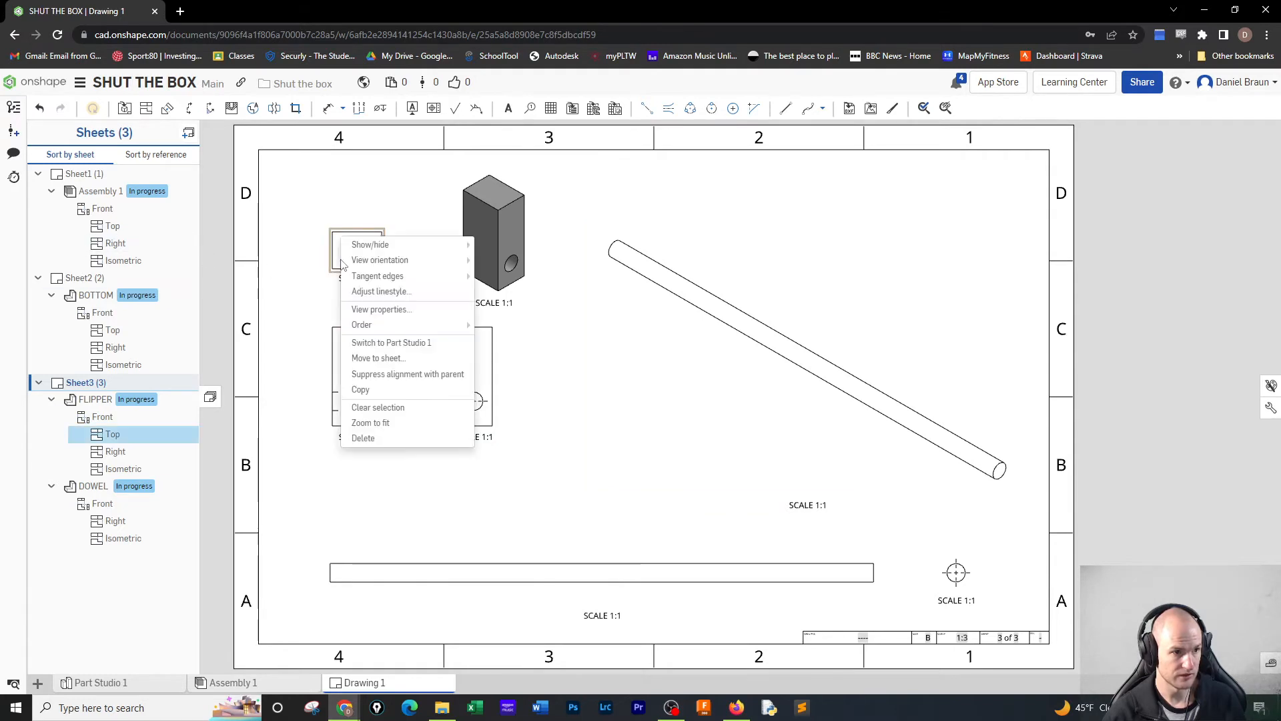
{"action": "mouse_move", "coordinate": [407, 256]}
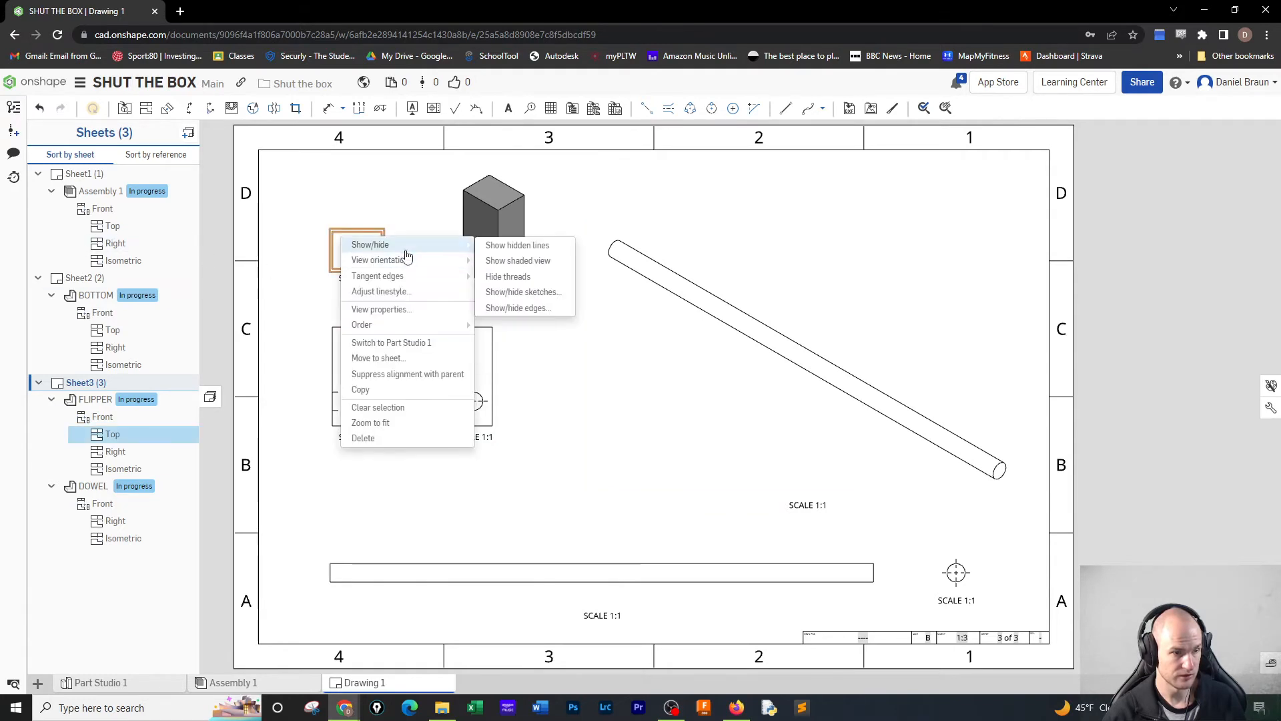
{"action": "left_click", "coordinate": [524, 245]}
- Display the dowel's isometric view as shaded
{"action": "right_click", "coordinate": [666, 297]}
{"action": "mouse_move", "coordinate": [674, 325]}
{"action": "mouse_move", "coordinate": [722, 305]}
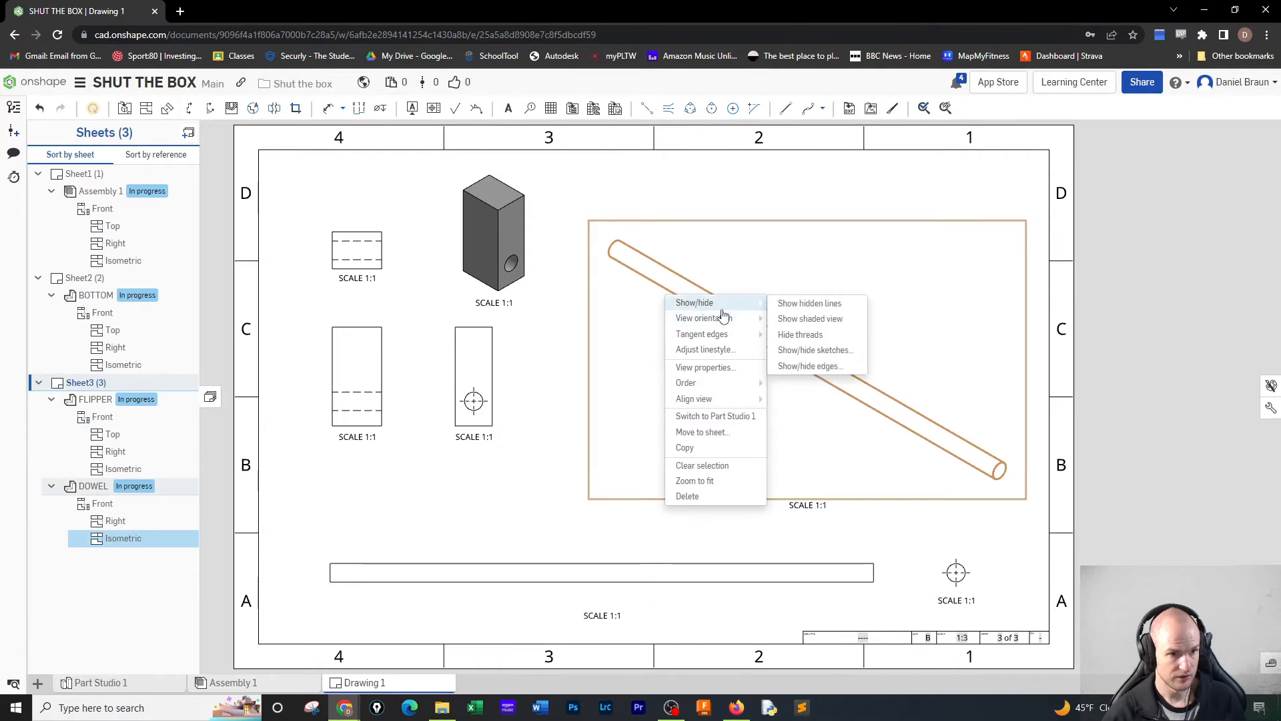
{"action": "left_click", "coordinate": [821, 318]}
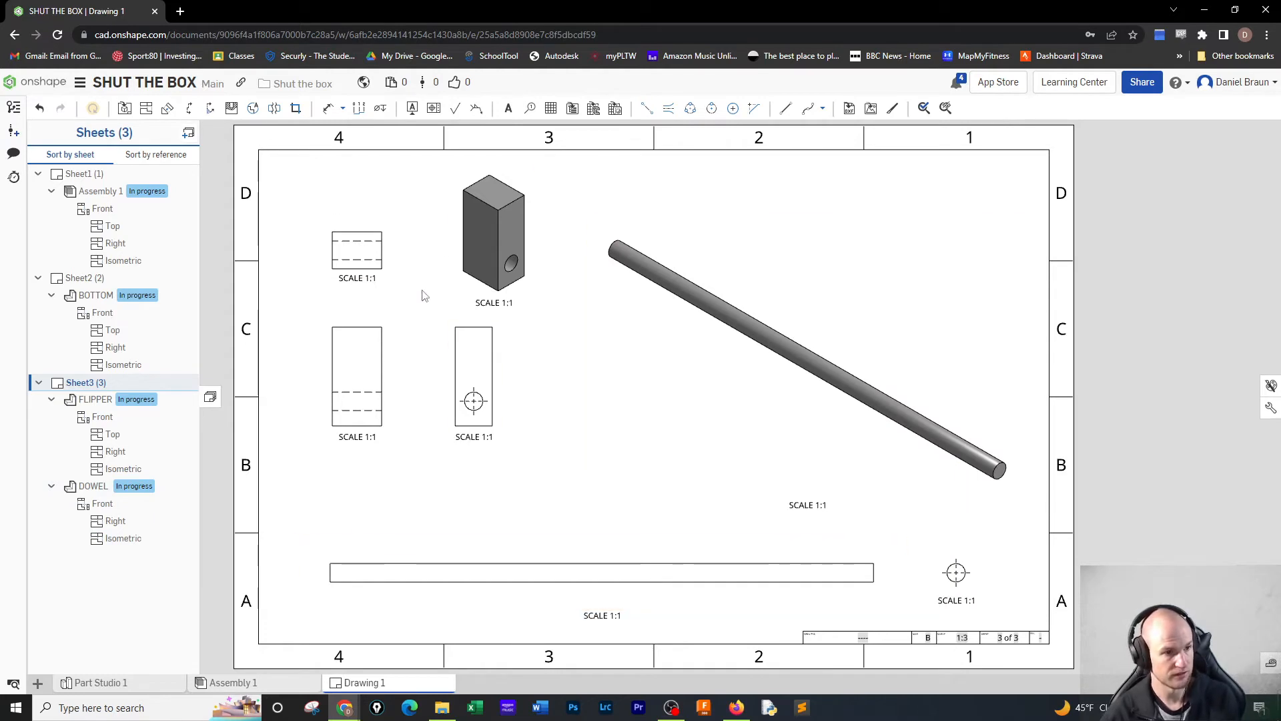
- Dimension the dowel's length above its front view and its diameter on the circular right view
{"action": "left_click", "coordinate": [572, 564]}
{"action": "left_click", "coordinate": [572, 546]}
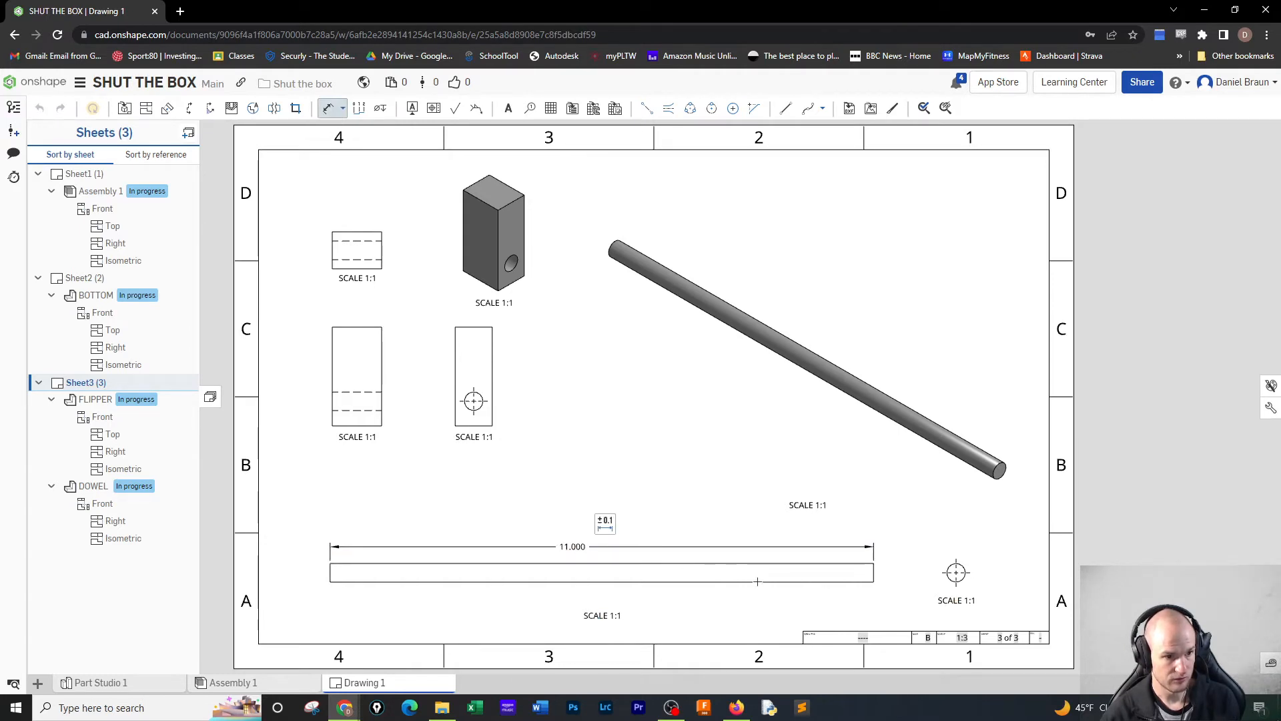
{"action": "left_click", "coordinate": [945, 562]}
{"action": "left_click", "coordinate": [942, 557]}
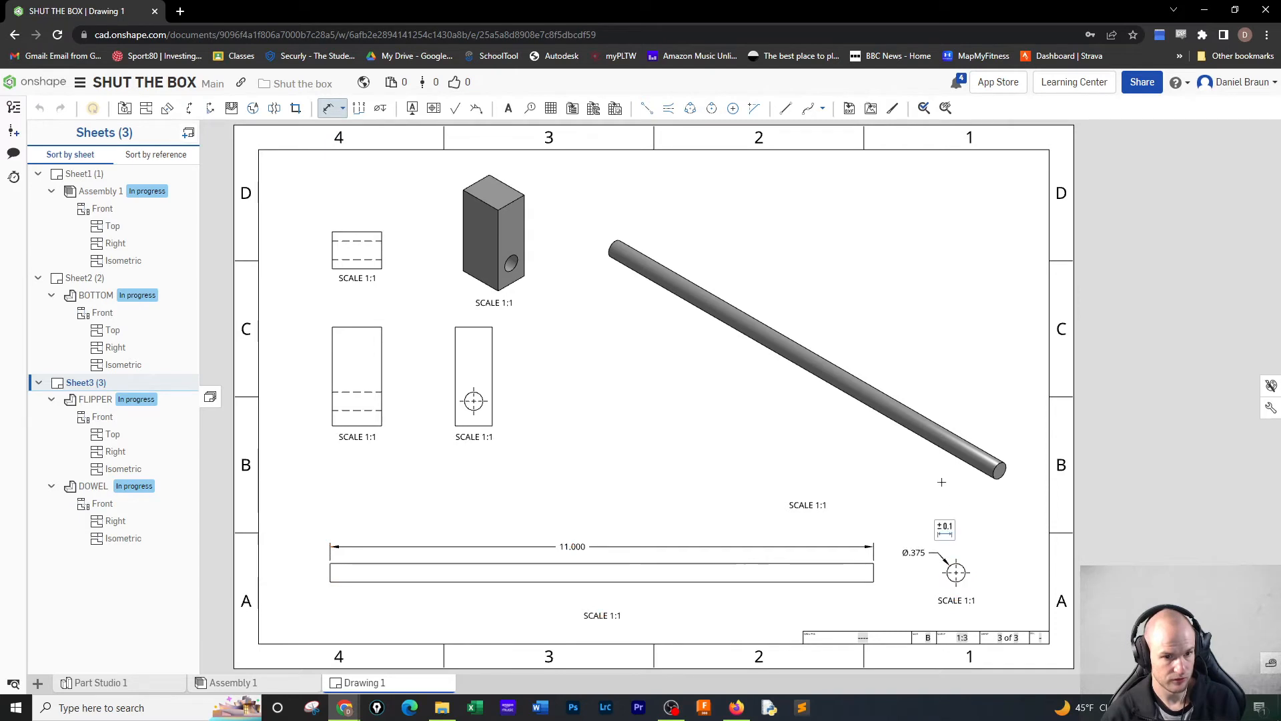
- Dimension the flipper's height and width on its front view and its depth on the top view
{"action": "left_click", "coordinate": [383, 371]}
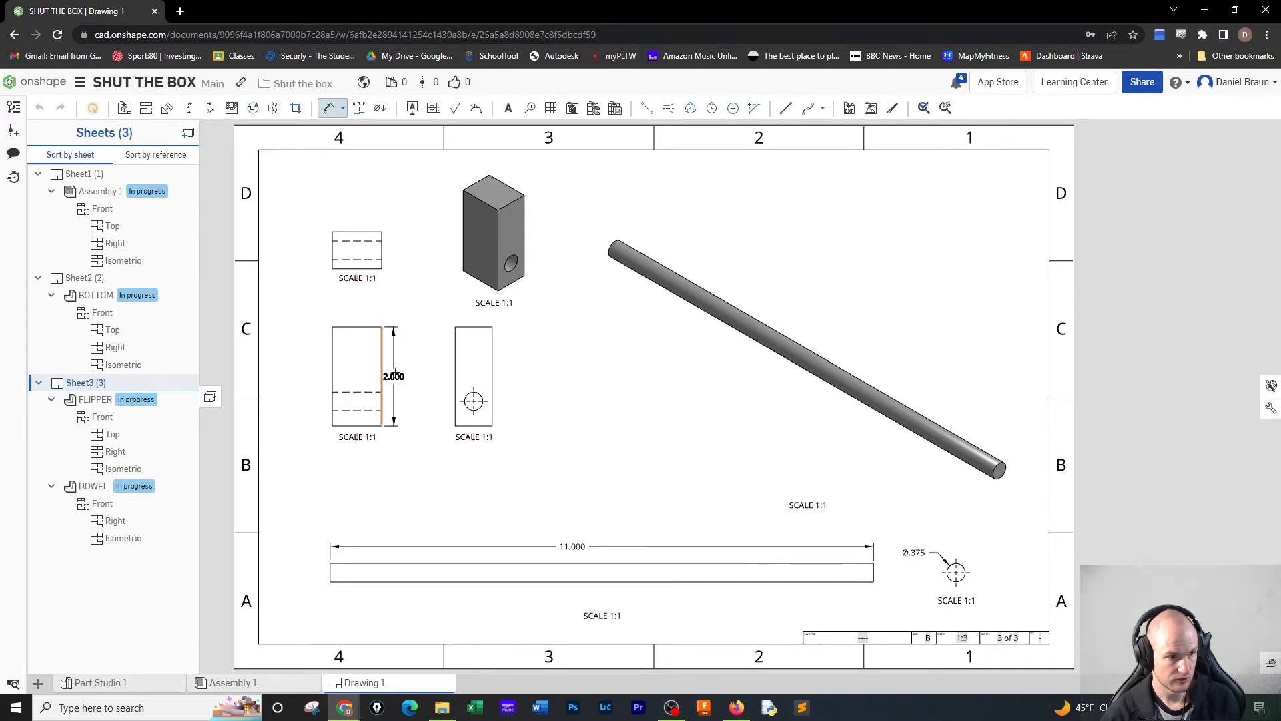
{"action": "left_click", "coordinate": [401, 376]}
{"action": "left_click", "coordinate": [363, 325]}
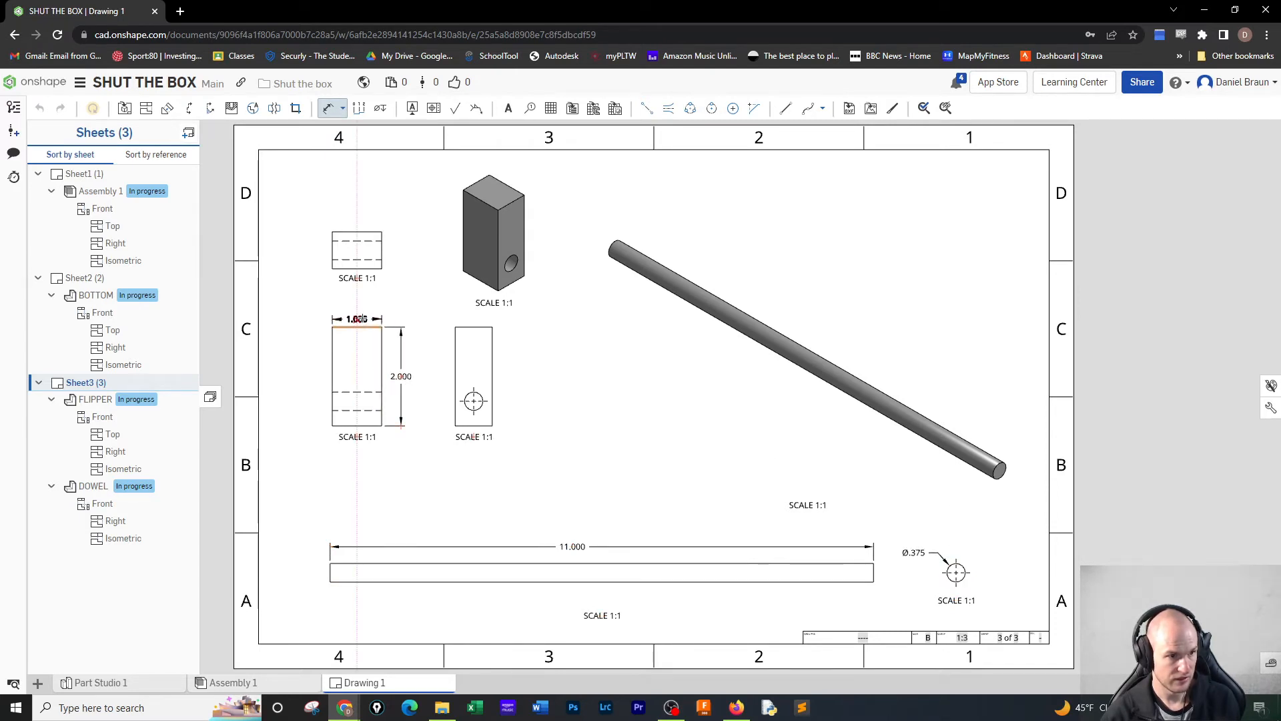
{"action": "left_click", "coordinate": [407, 314]}
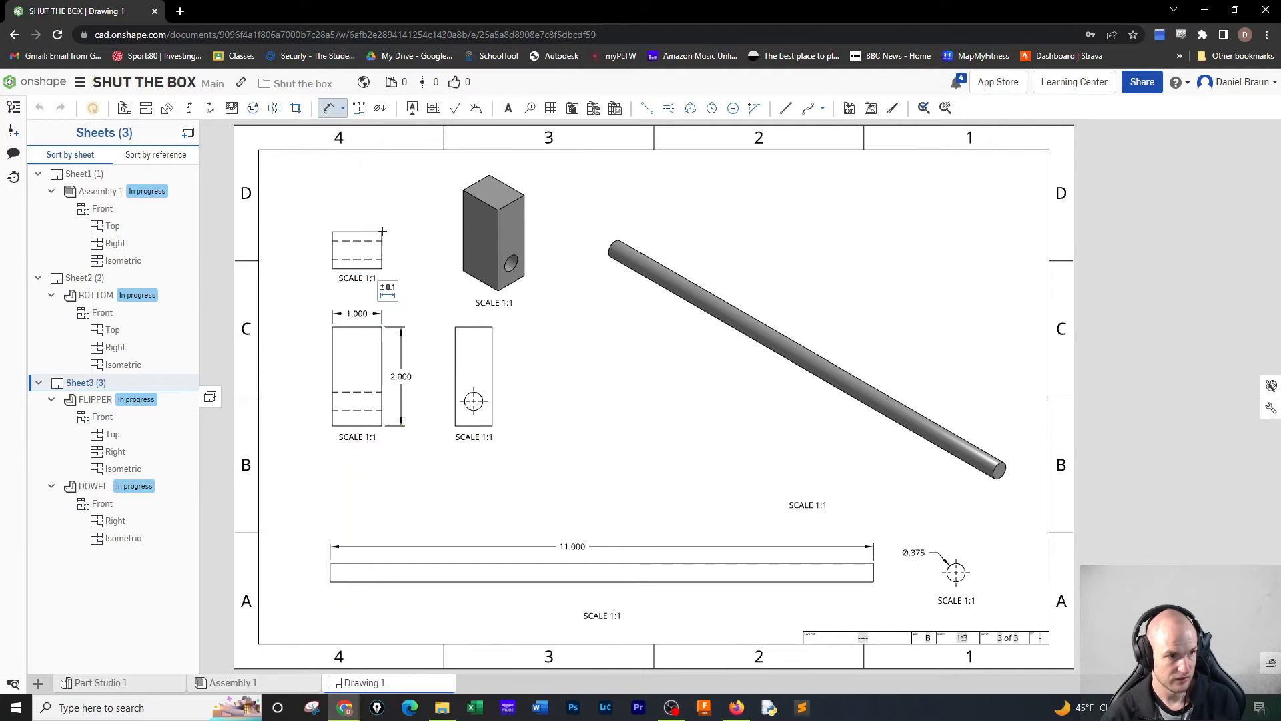
{"action": "left_click", "coordinate": [382, 269]}
{"action": "left_click", "coordinate": [418, 260]}
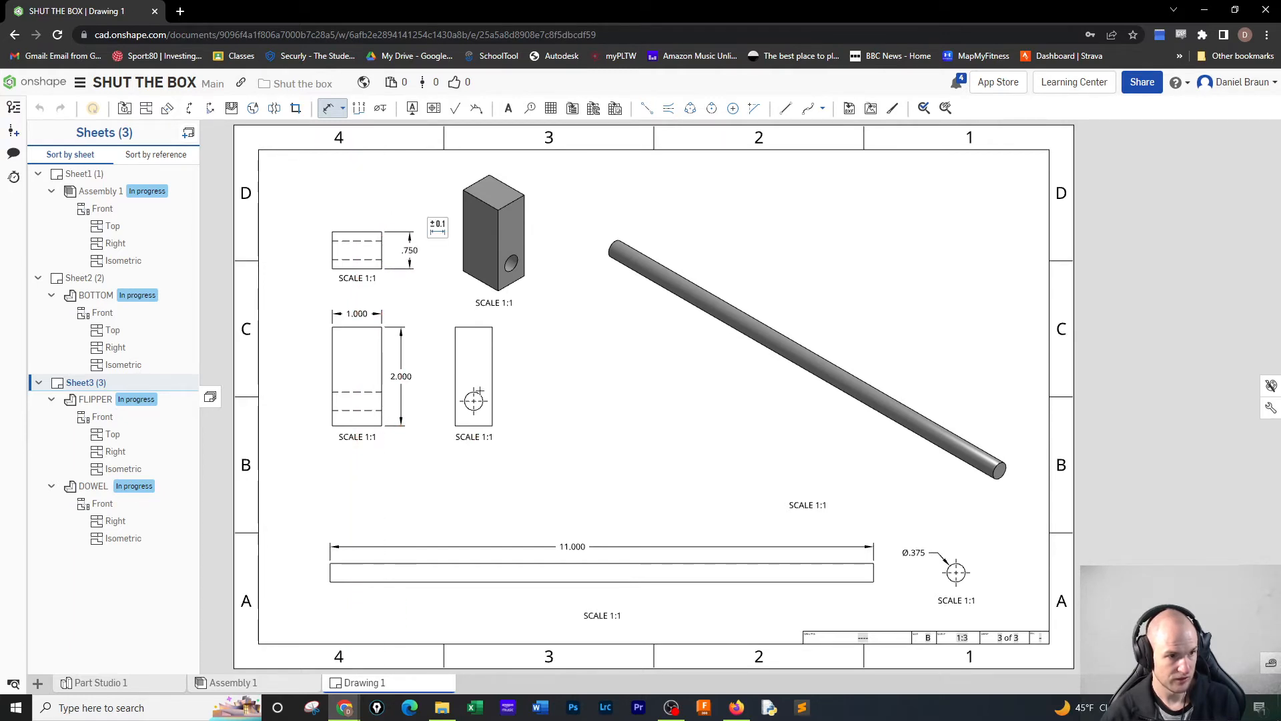
- Dimension the hole's diameter on the flipper's right view and its centre height above the bottom edge
{"action": "left_click", "coordinate": [467, 403]}
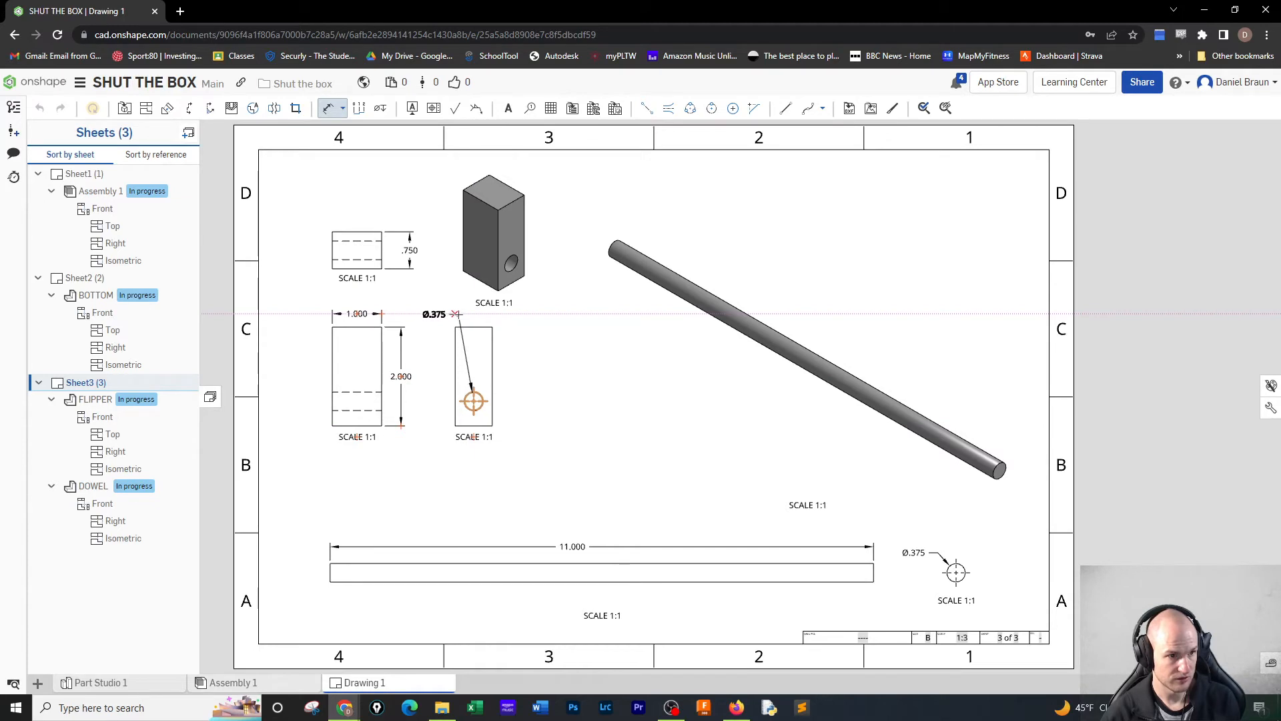
{"action": "left_click", "coordinate": [458, 314]}
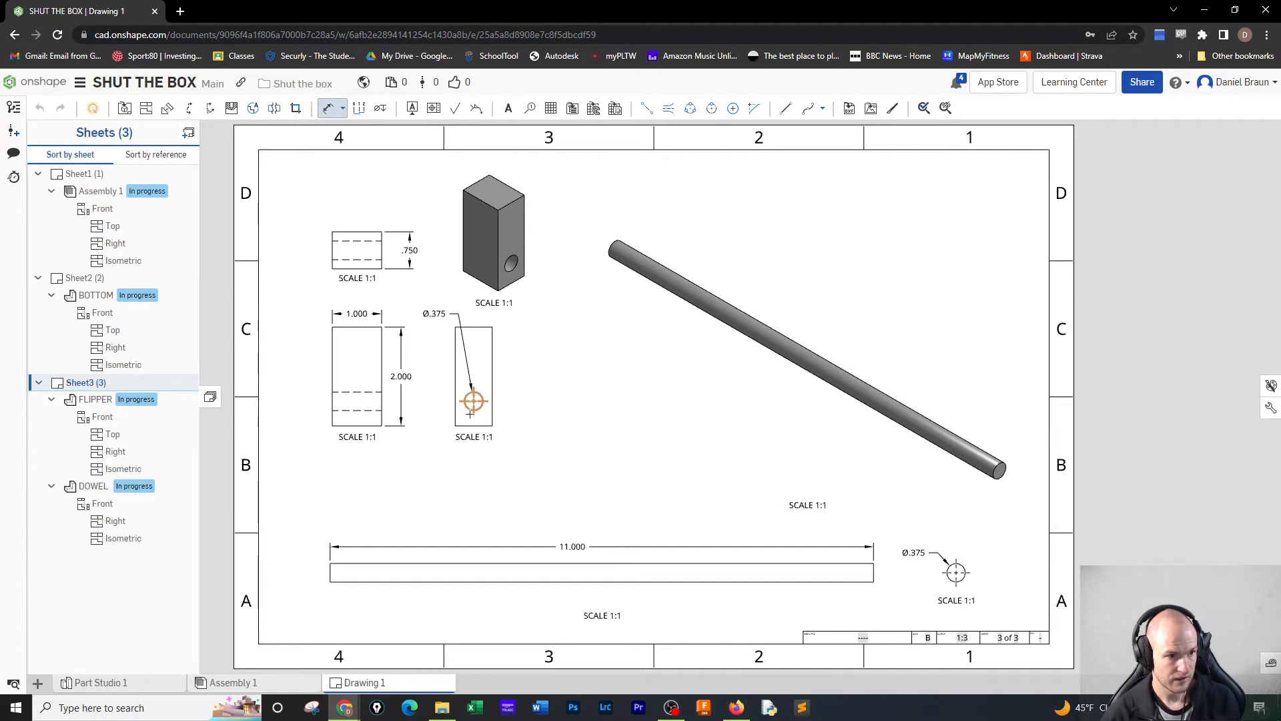
{"action": "left_click", "coordinate": [470, 413]}
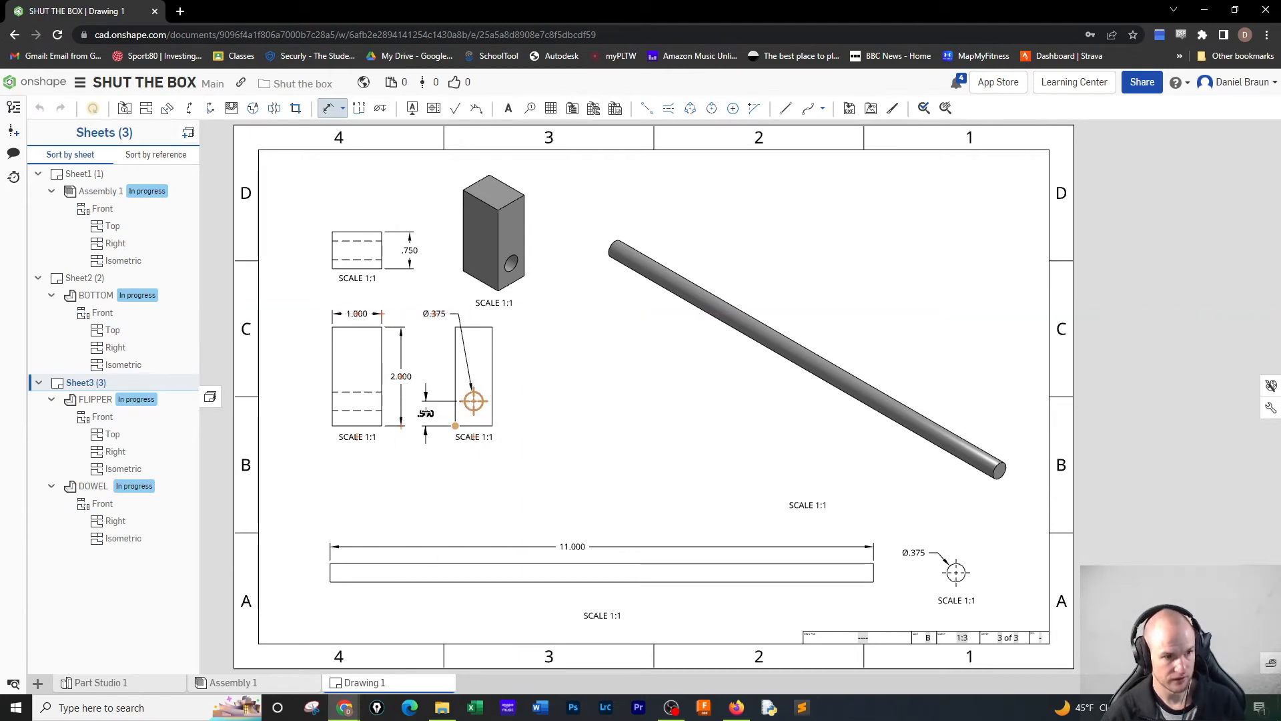
{"action": "left_click", "coordinate": [434, 413]}
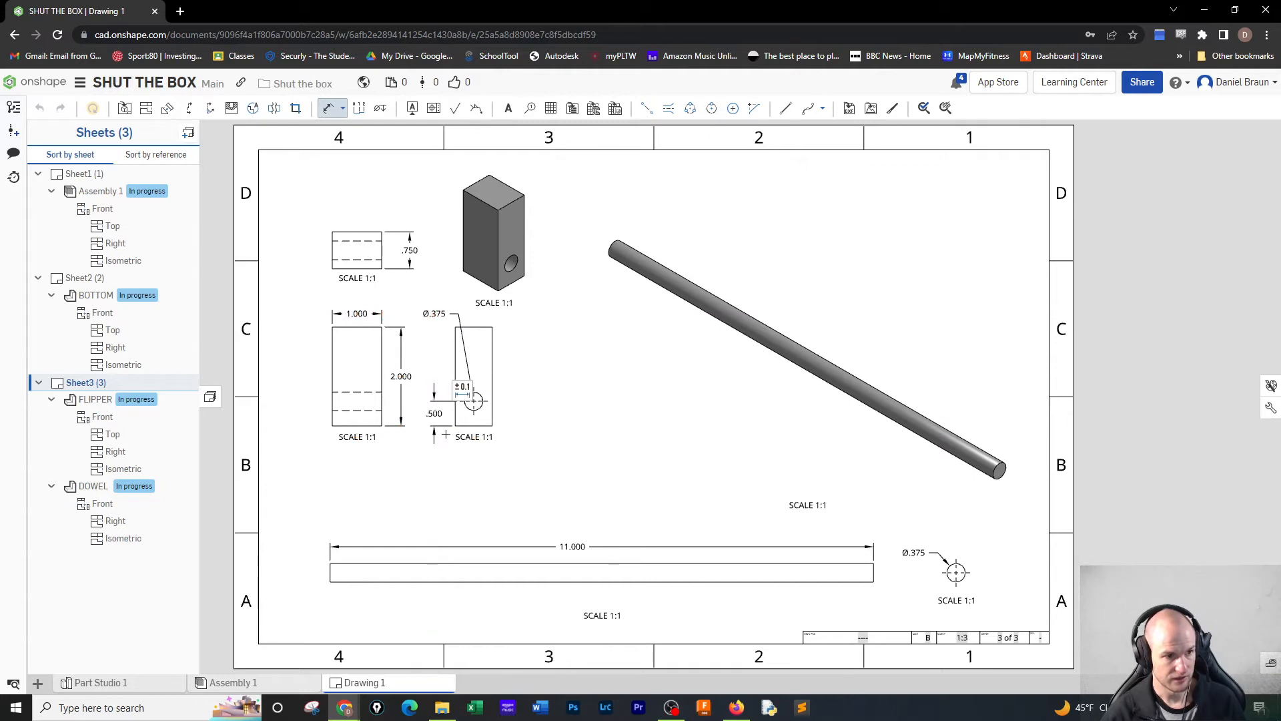
{"action": "key", "text": "Escape"}
- Move the hole's diameter dimension to the right side of the flipper's right view and shift the flipper's isometric view slightly upward
{"action": "left_click_drag", "start_coordinate": [429, 308], "coordinate": [530, 363]}
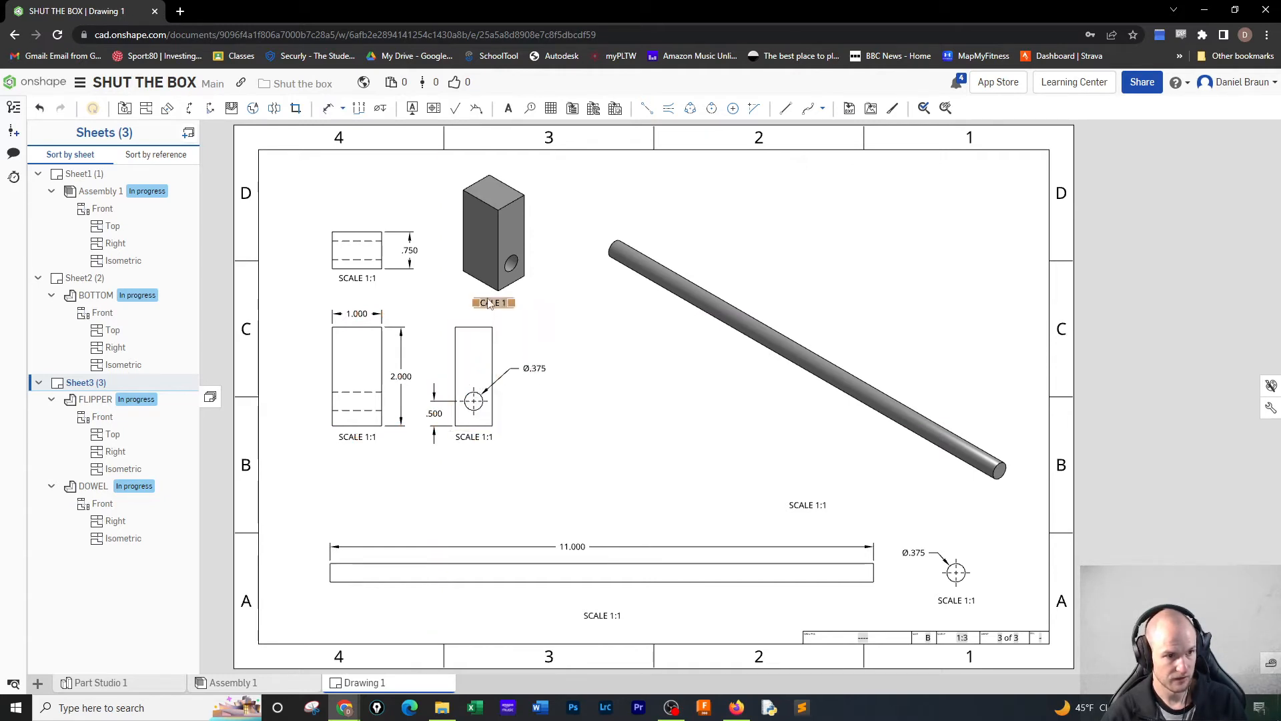
{"action": "left_click_drag", "start_coordinate": [489, 265], "coordinate": [493, 250]}
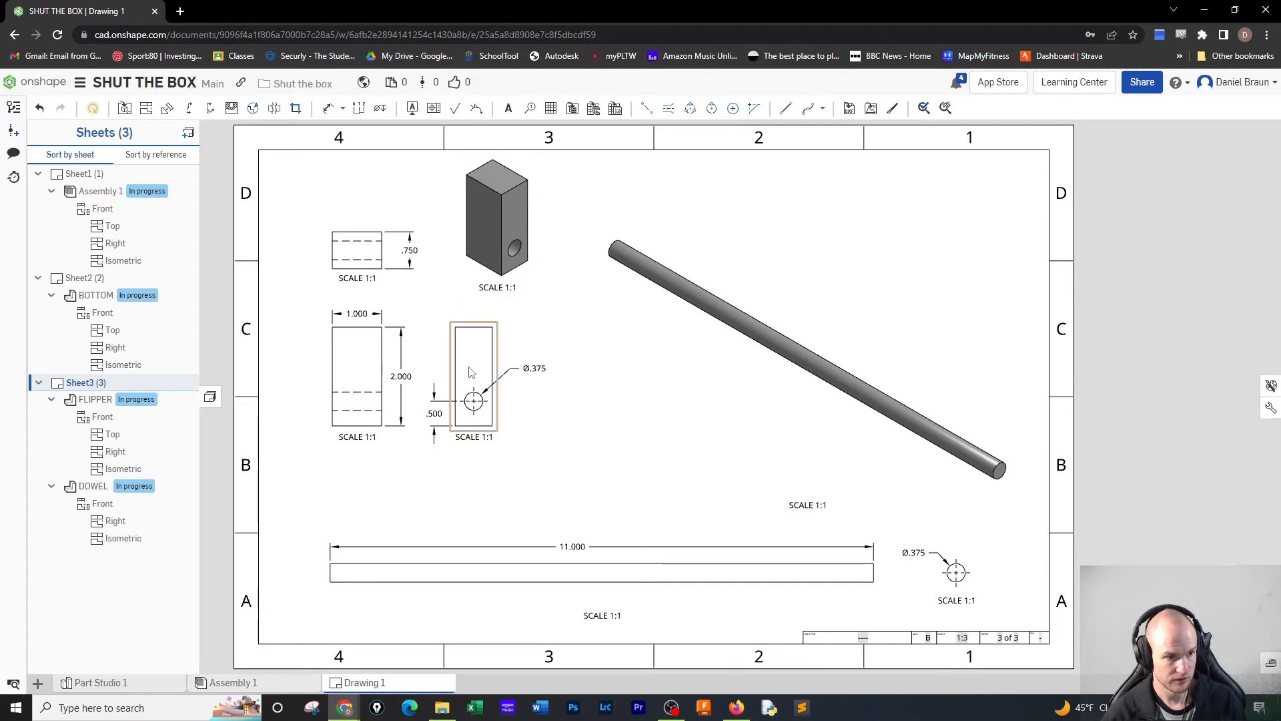
- Dimension the horizontal distance from the flipper's left edge to the hole's centre, placed above the right view
{"action": "key", "text": "d"}
{"action": "left_click", "coordinate": [471, 391]}
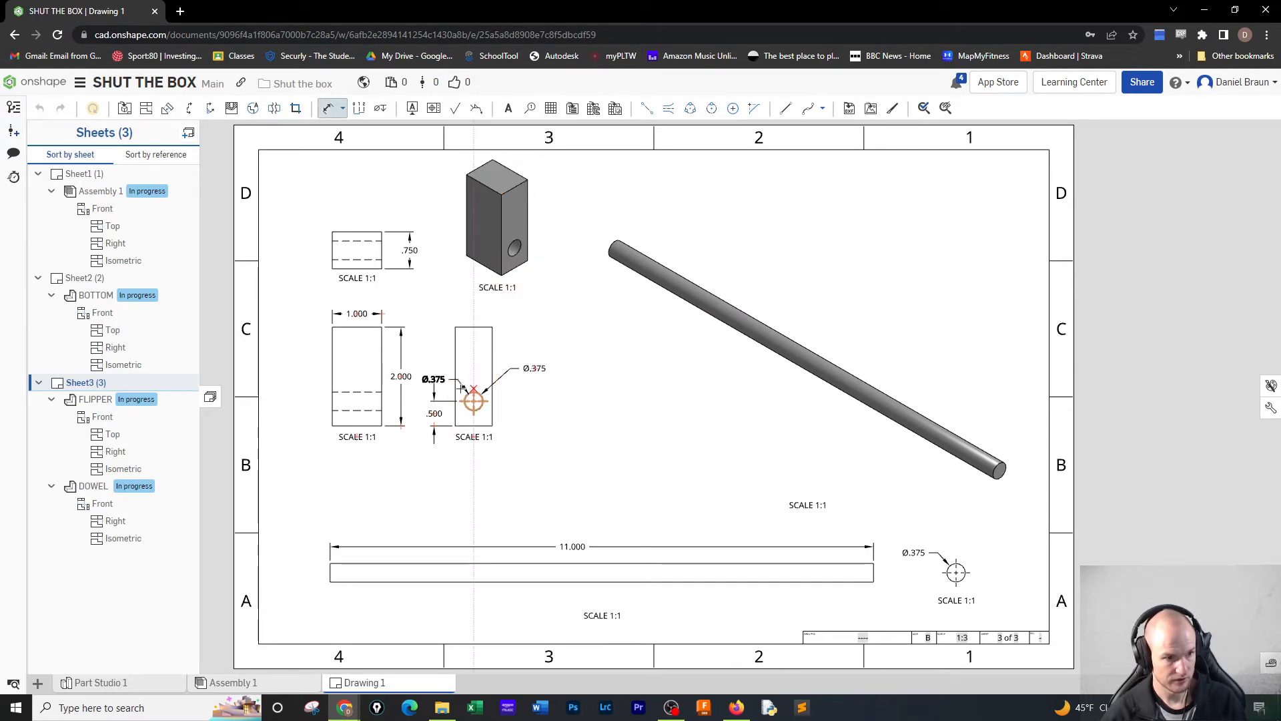
{"action": "left_click", "coordinate": [455, 382]}
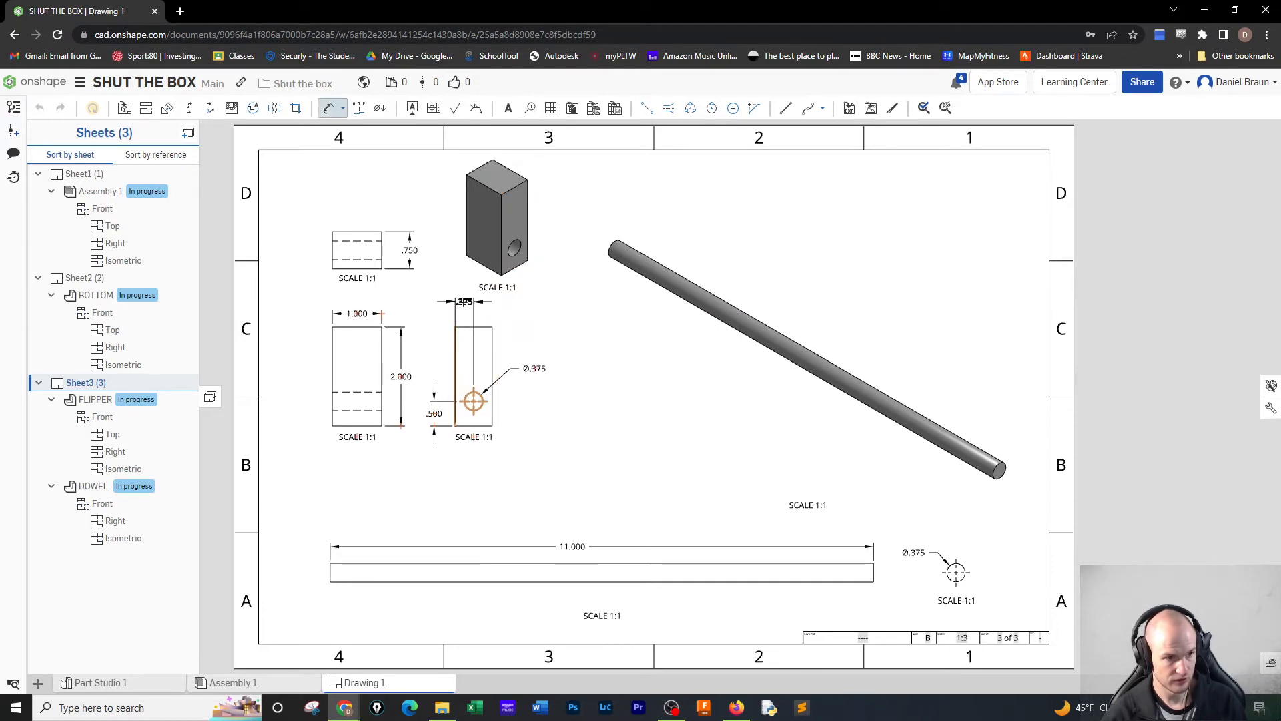
{"action": "left_click", "coordinate": [466, 313]}
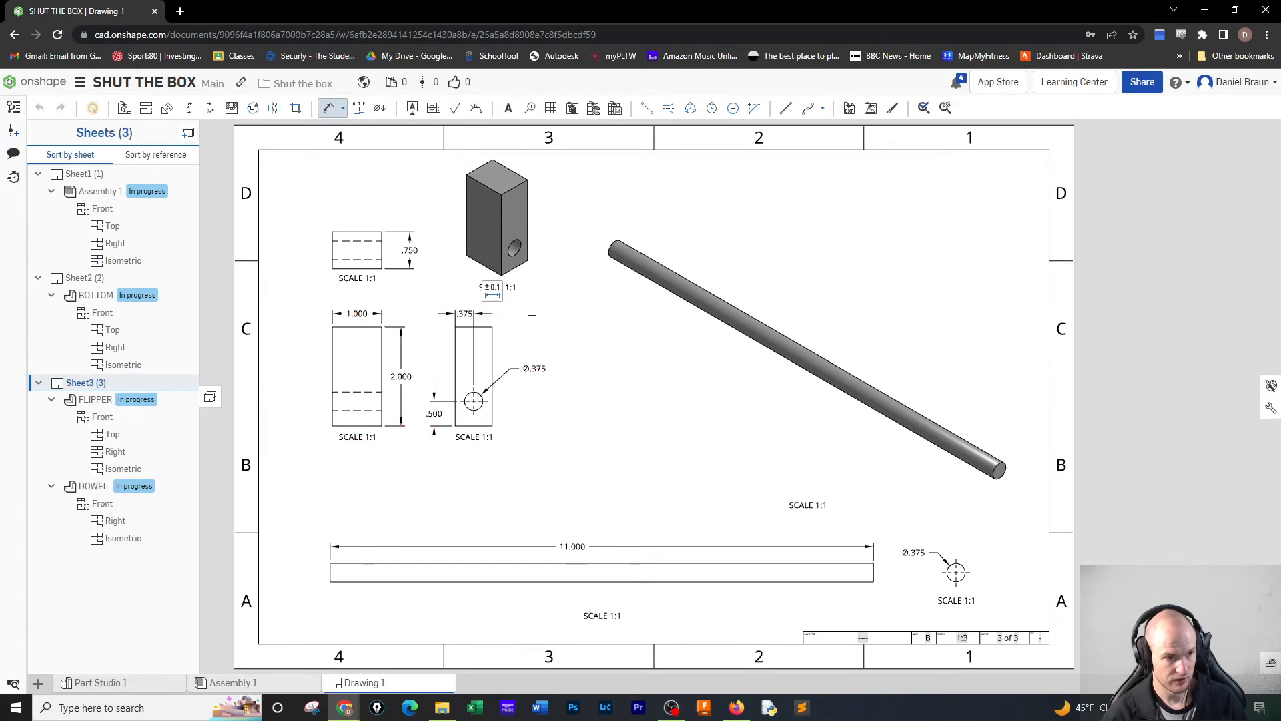
{"action": "key", "text": "Escape"}
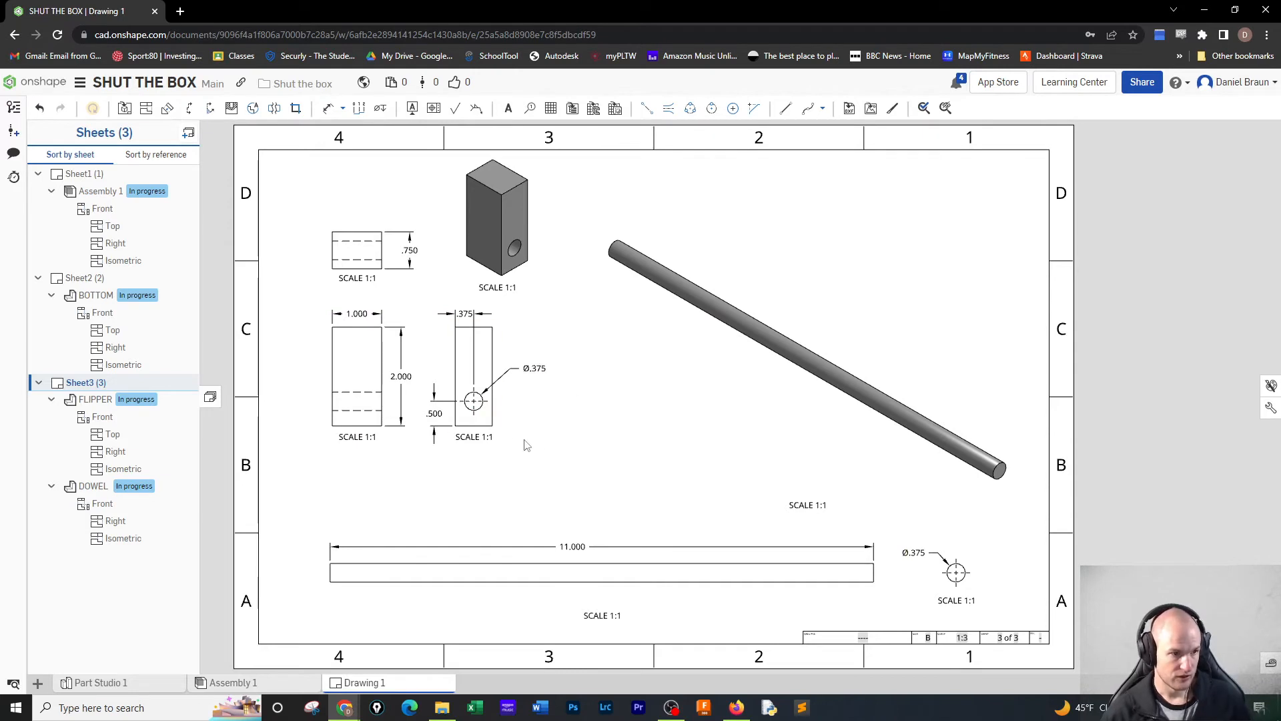
- Enter FLIPPER/DOWEL in the drawing part number field of Sheet3's title block
{"action": "left_click", "coordinate": [864, 633]}
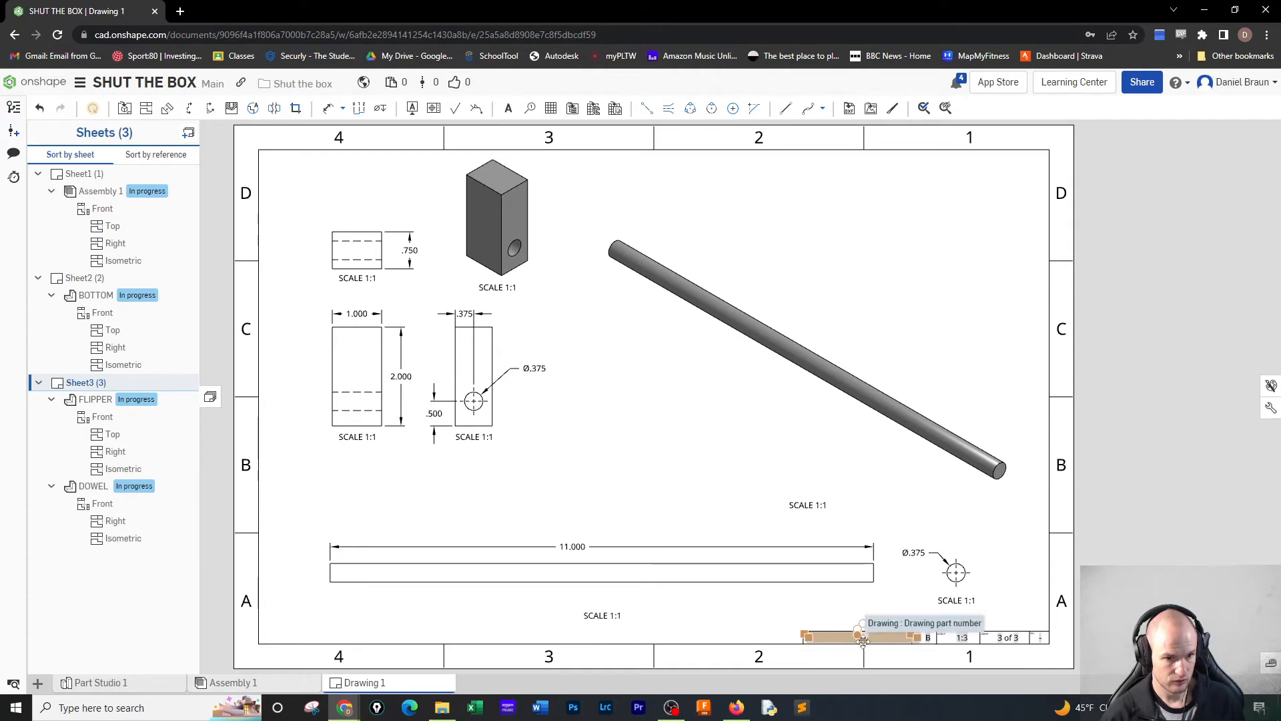
{"action": "double_click", "coordinate": [863, 638]}
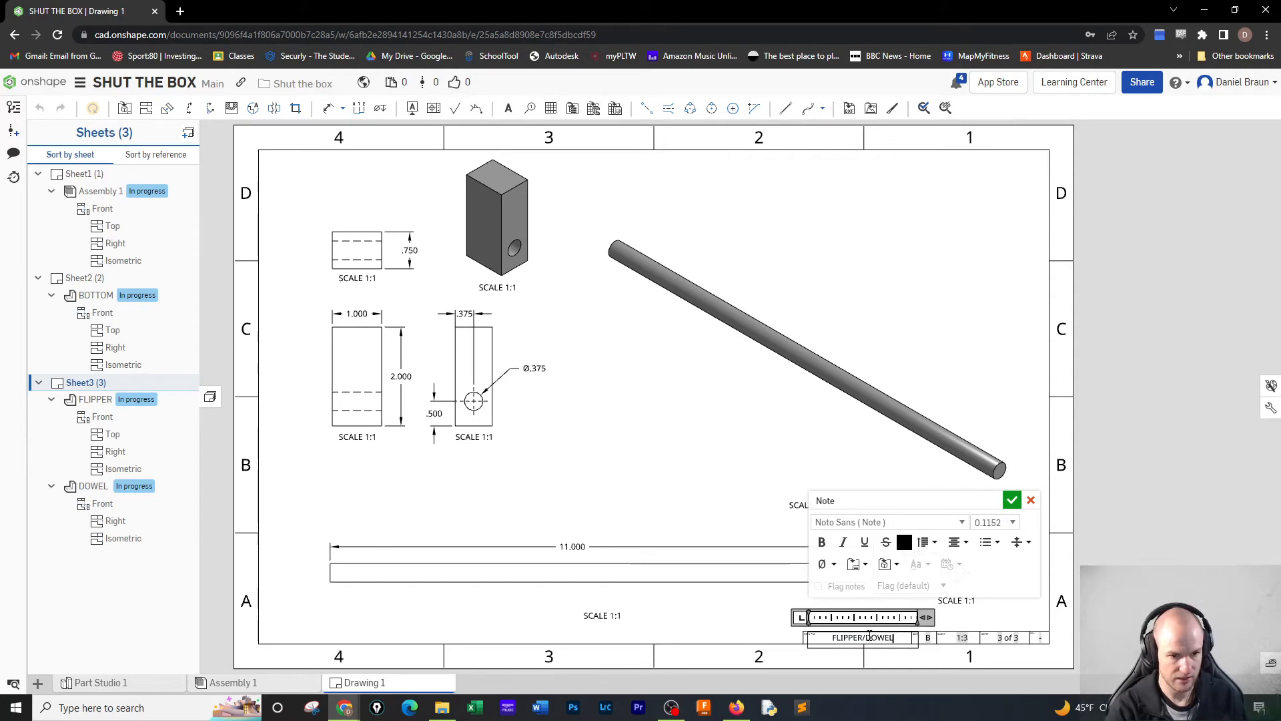
- Add a fourth sheet and insert the FRONT/BACK part's front view on it at 1:1 scale
{"action": "left_click", "coordinate": [184, 133]}
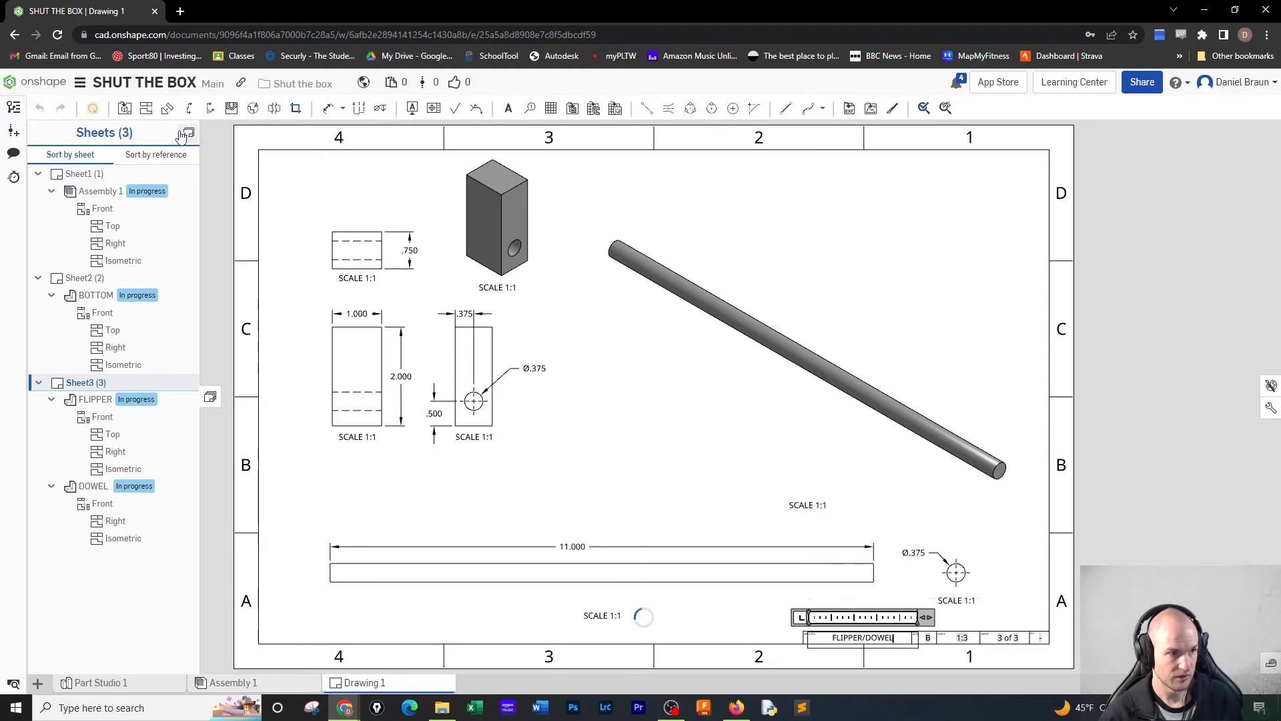
{"action": "left_click", "coordinate": [127, 111]}
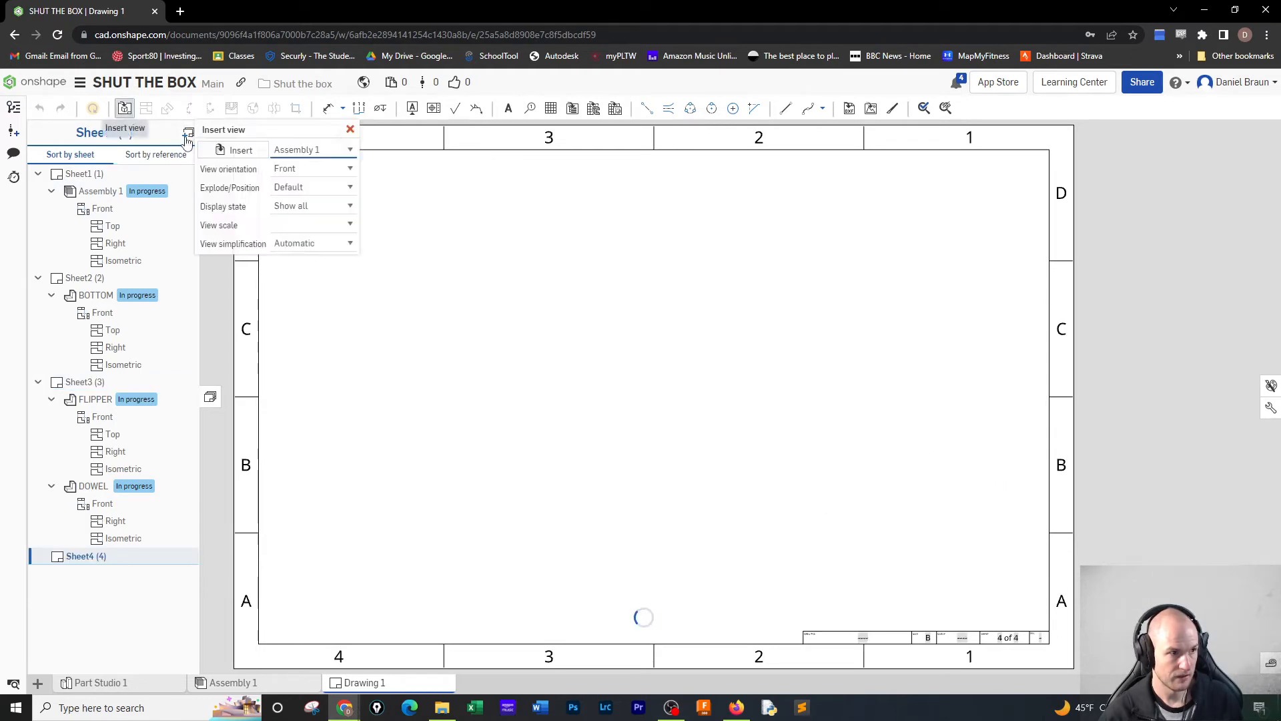
{"action": "left_click", "coordinate": [233, 157]}
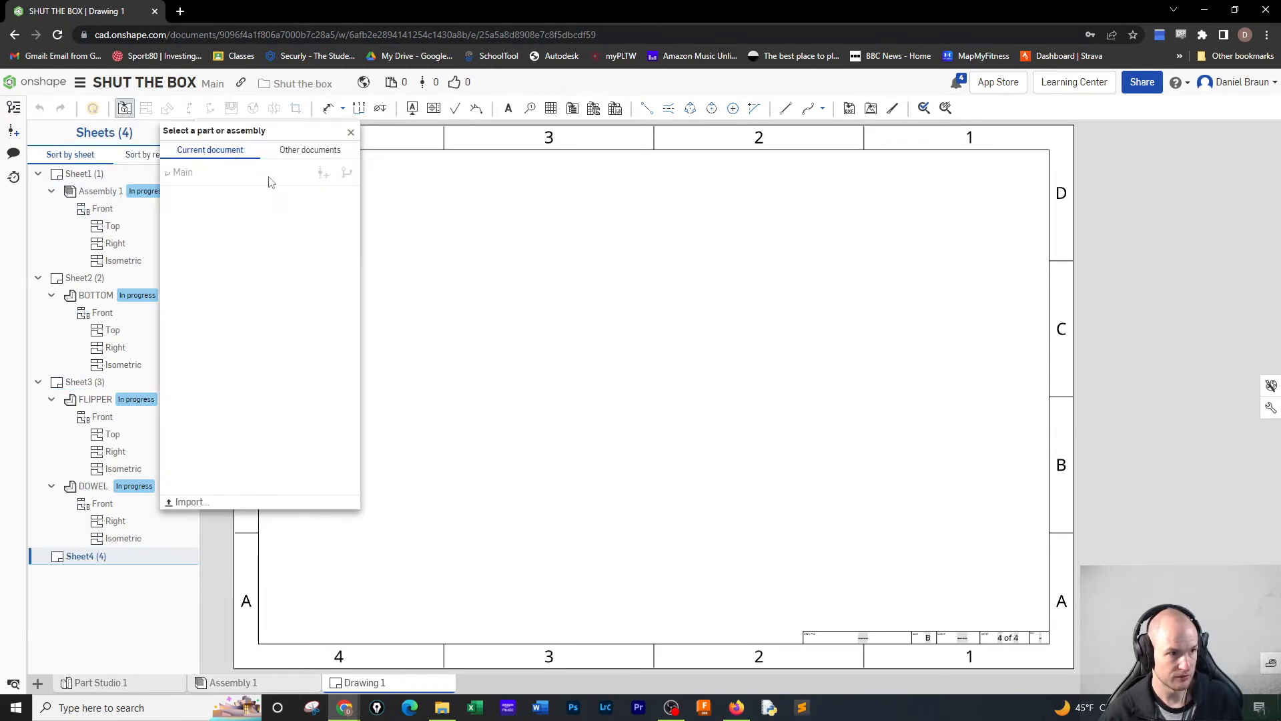
{"action": "left_click", "coordinate": [242, 373]}
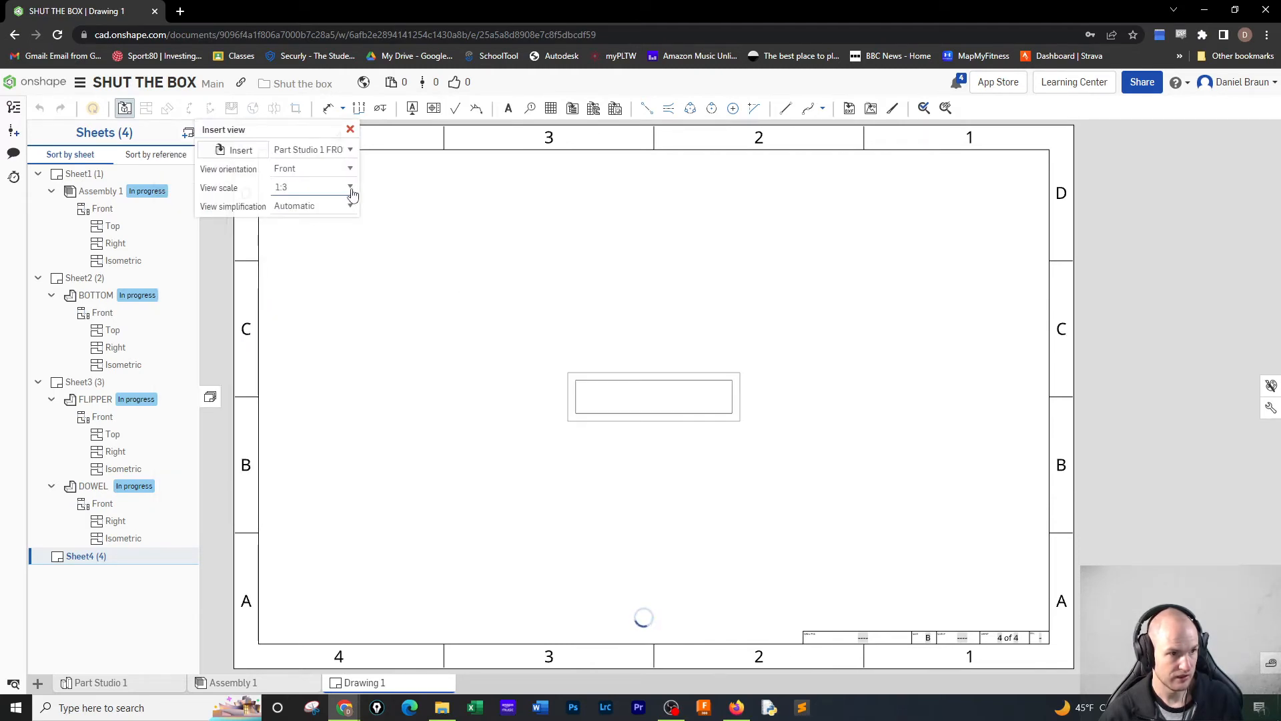
{"action": "left_click", "coordinate": [337, 188]}
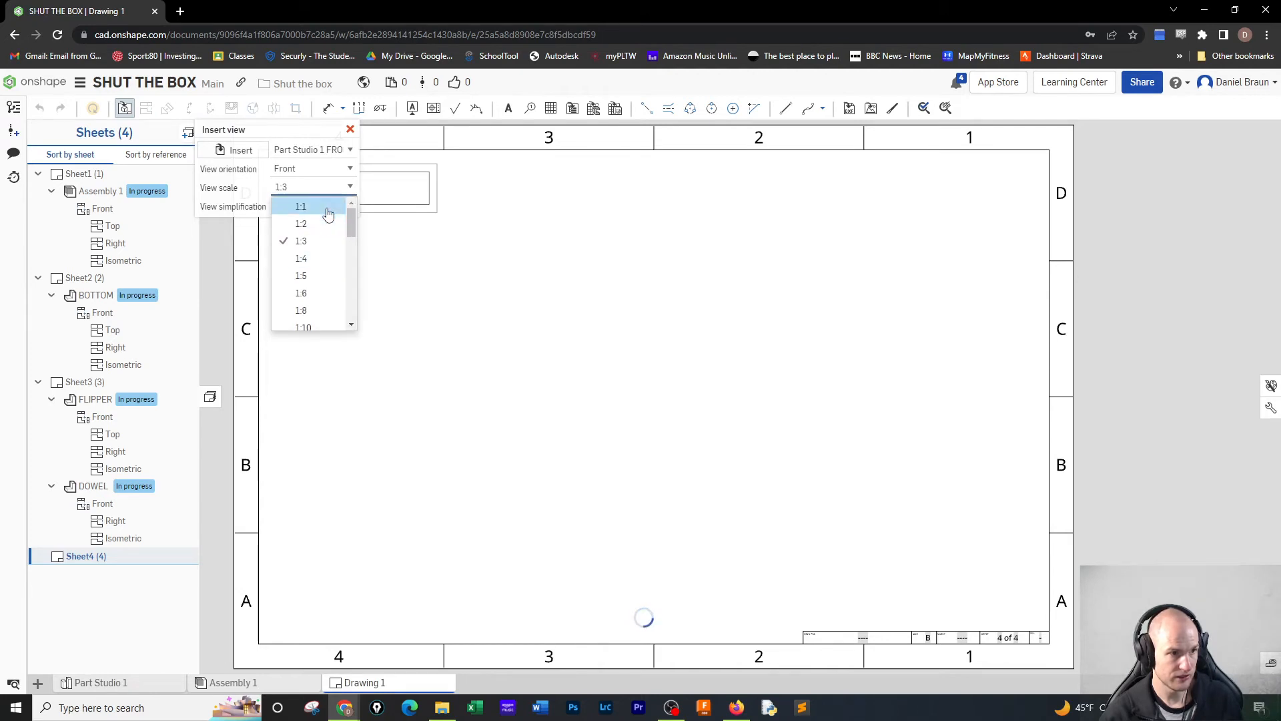
{"action": "left_click", "coordinate": [326, 208]}
{"action": "left_click", "coordinate": [566, 473]}
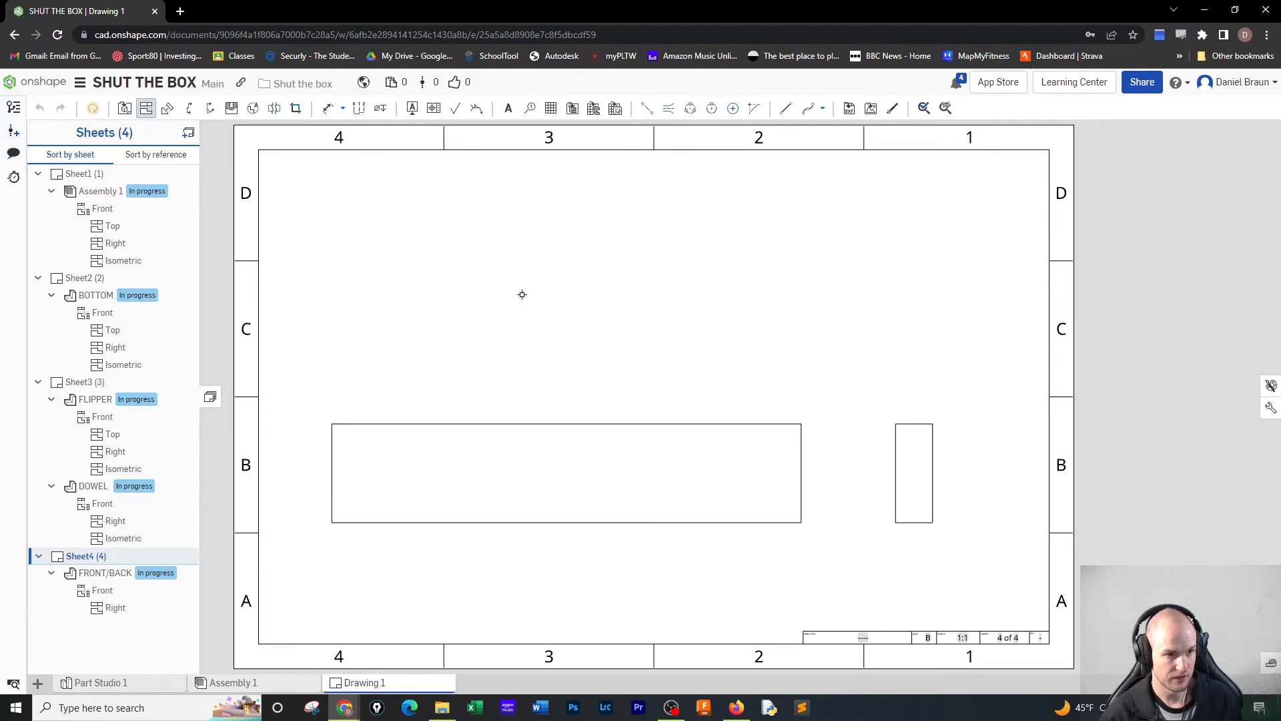
- Project the top and isometric views from the FRONT/BACK part's front view
{"action": "left_click", "coordinate": [506, 424]}
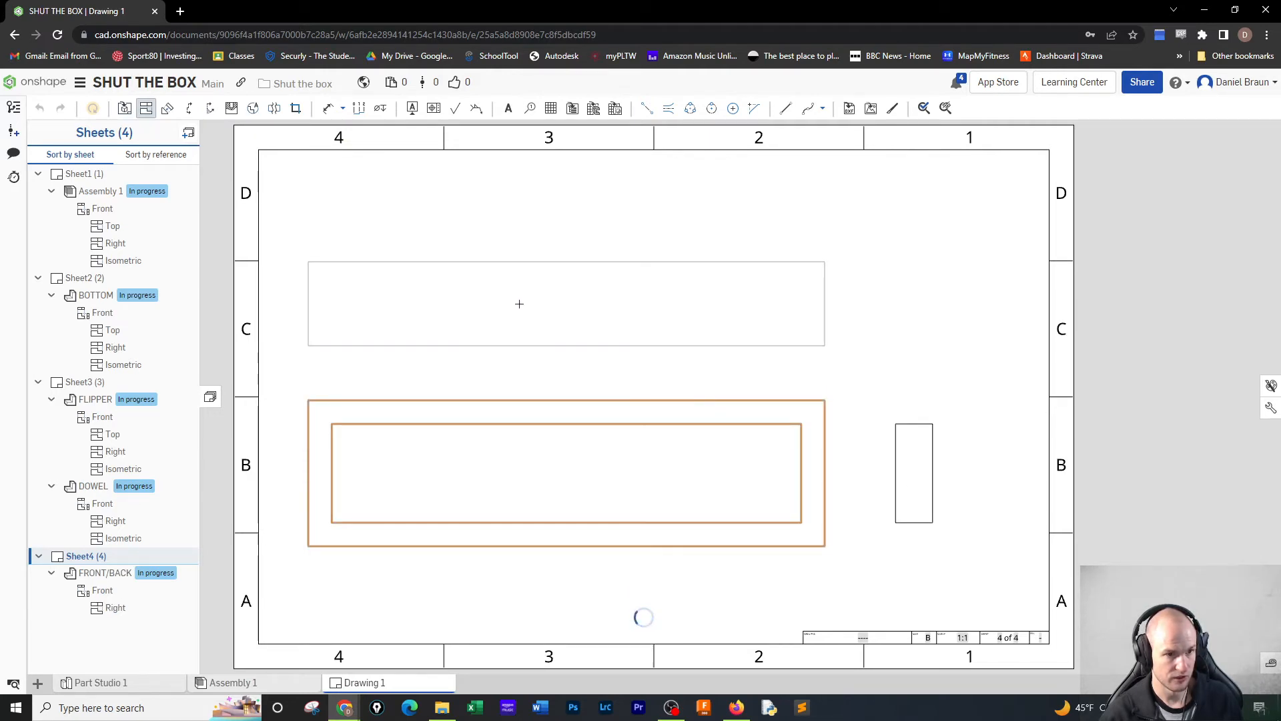
{"action": "left_click", "coordinate": [647, 459]}
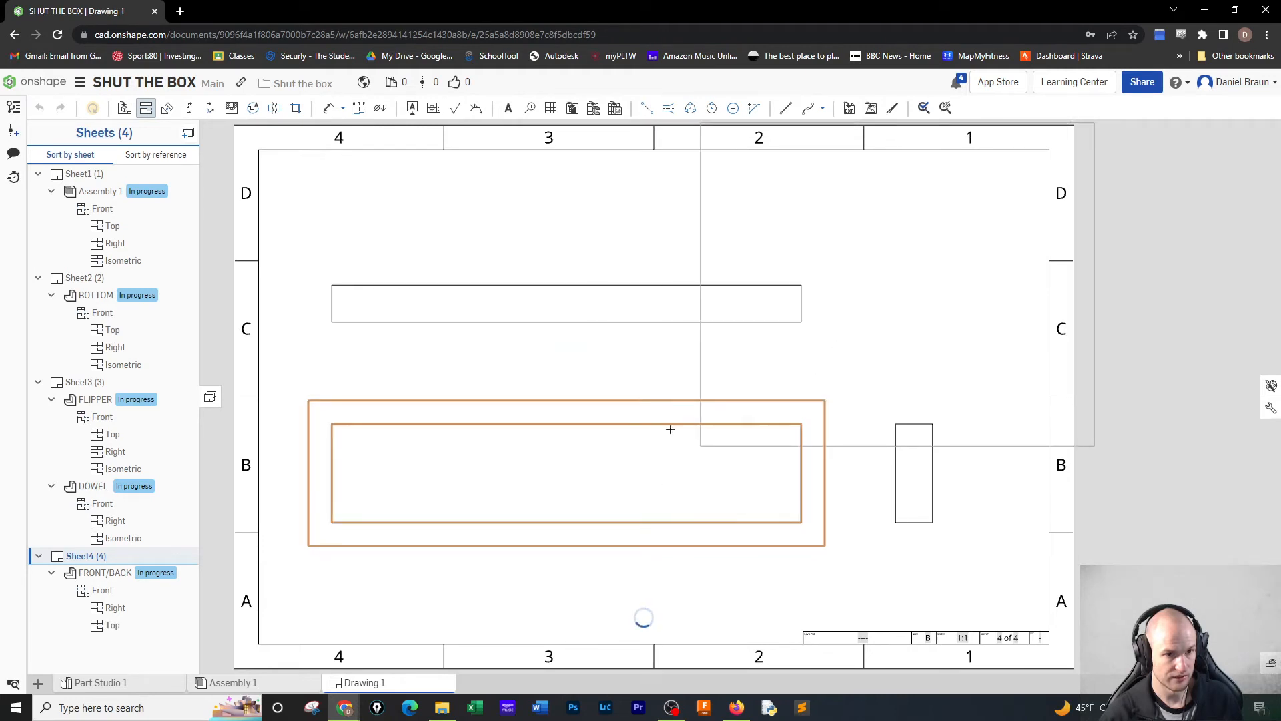
{"action": "key", "text": "Escape"}
- Set the FRONT/BACK front view's scale to 1:2 and move the view toward the sheet's left side
{"action": "double_click", "coordinate": [568, 423]}
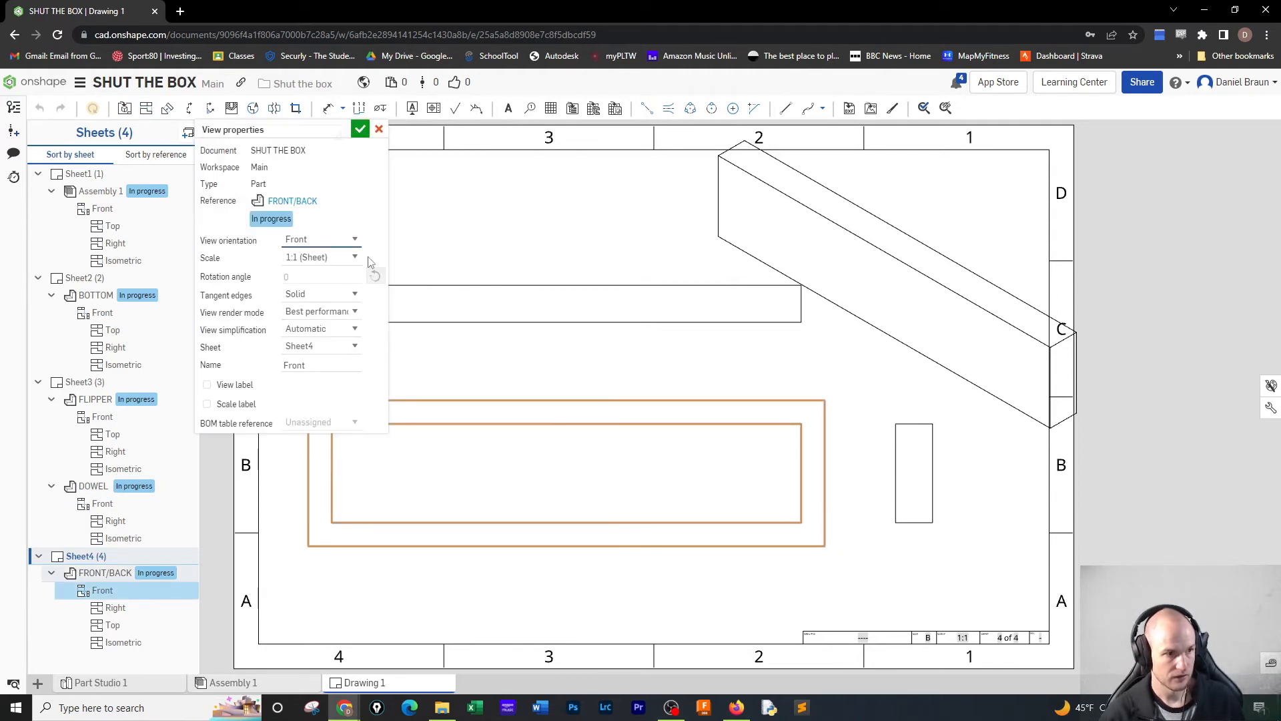
{"action": "left_click", "coordinate": [359, 258]}
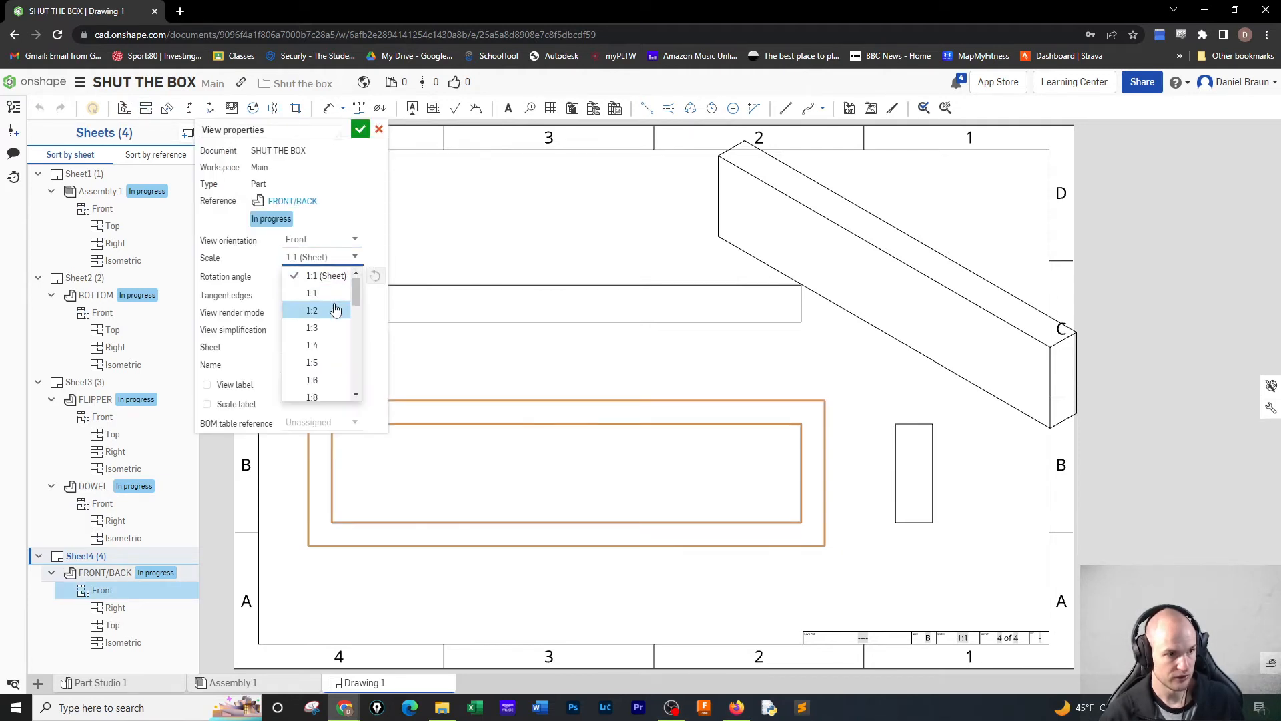
{"action": "left_click", "coordinate": [337, 307]}
{"action": "left_click", "coordinate": [361, 129]}
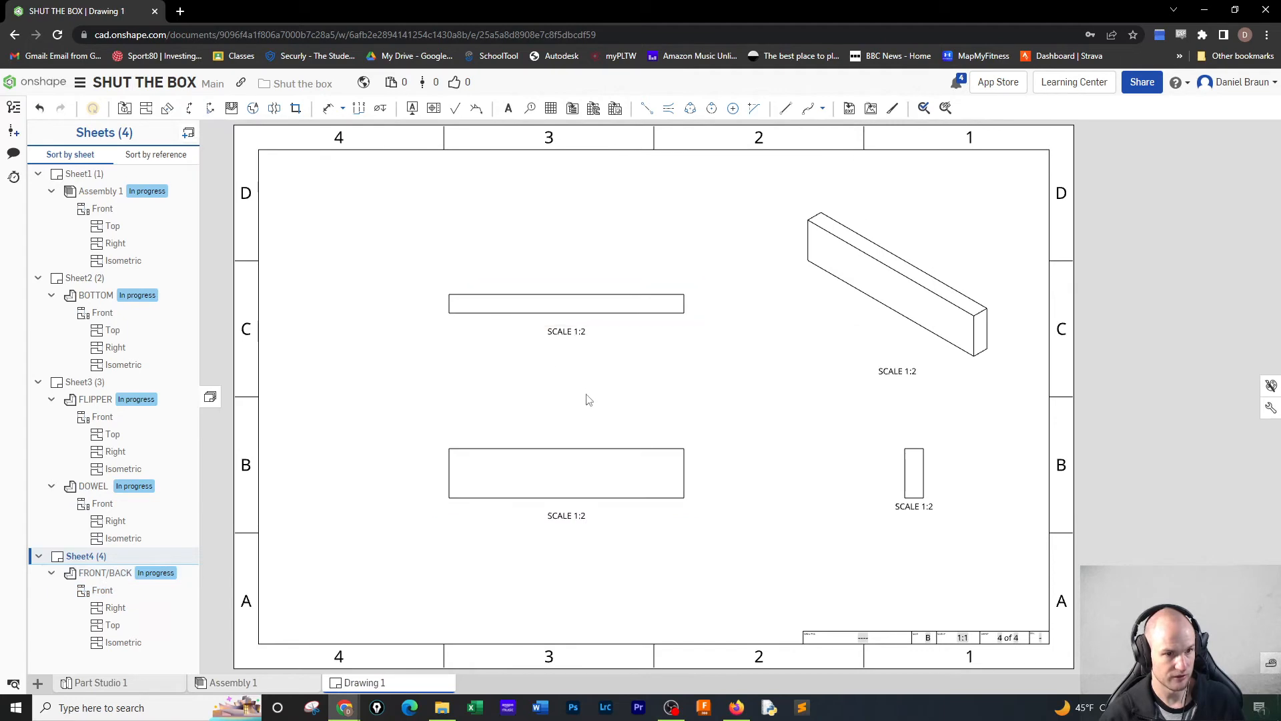
{"action": "left_click_drag", "start_coordinate": [558, 449], "coordinate": [495, 455]}
- Move the FRONT/BACK isometric view closer to the top view and display it as shaded
{"action": "mouse_move", "coordinate": [821, 337]}
{"action": "left_mouse_down"}
{"action": "mouse_move", "coordinate": [689, 369]}
{"action": "mouse_move", "coordinate": [715, 367]}
{"action": "left_mouse_up"}
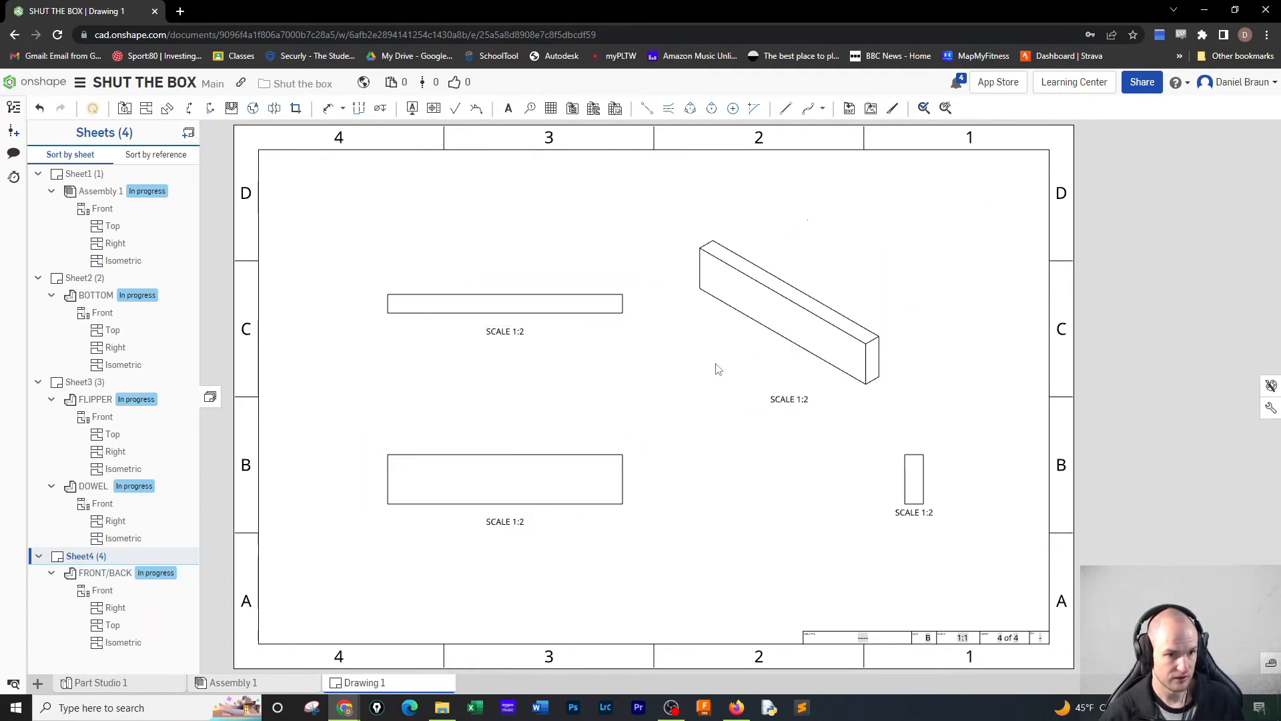
{"action": "right_click", "coordinate": [719, 375]}
{"action": "mouse_move", "coordinate": [786, 363]}
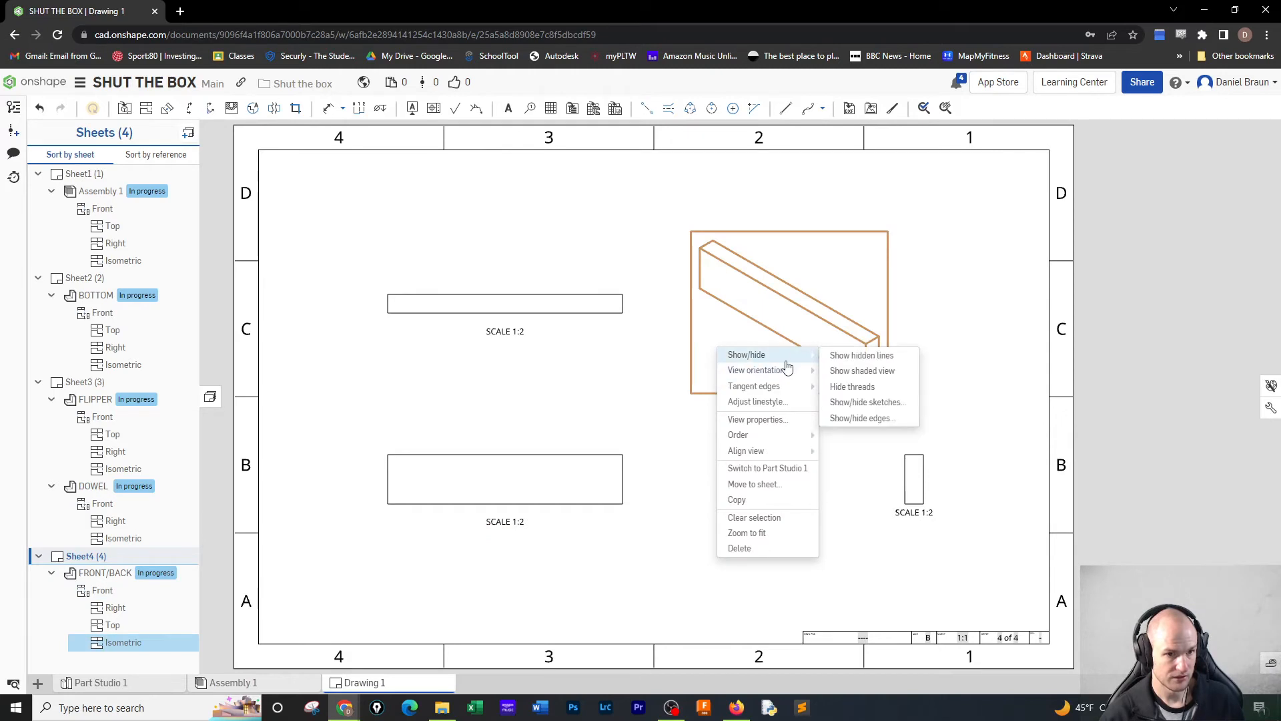
{"action": "left_click", "coordinate": [850, 374]}
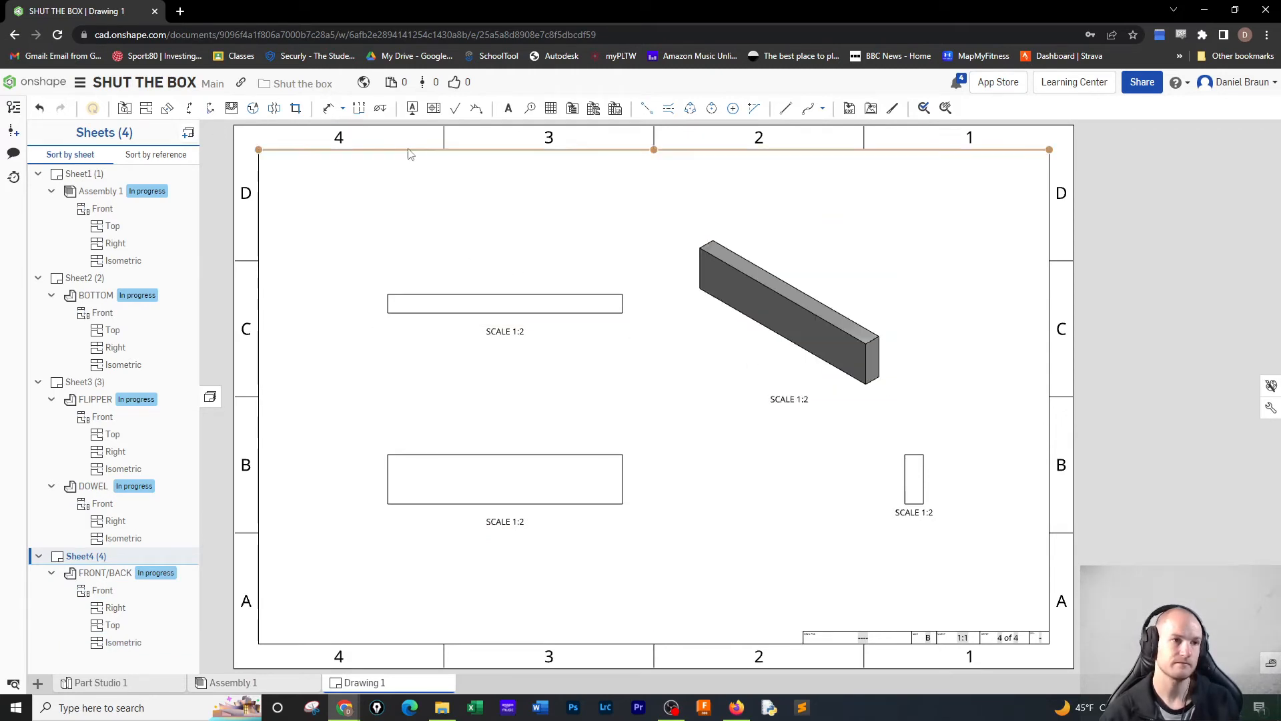
- Dimension the FRONT/BACK part's thickness on the top view and its length and height on the front view
{"action": "left_click", "coordinate": [328, 108]}
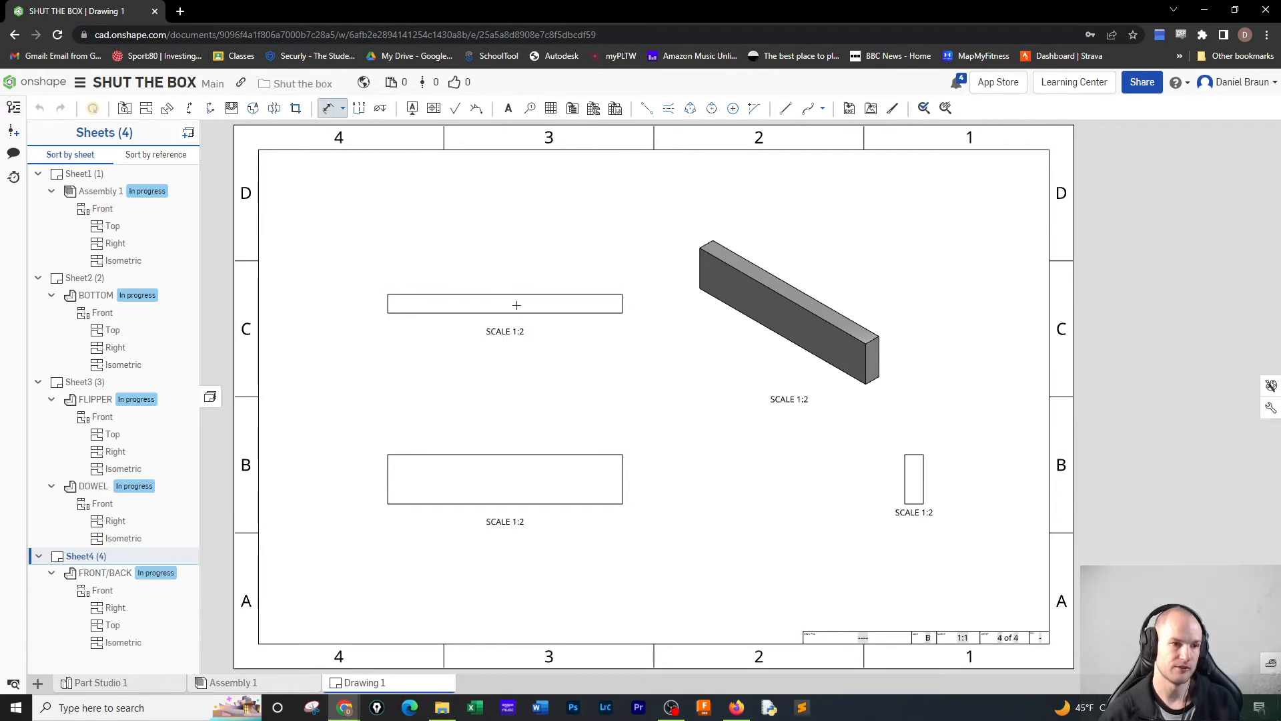
{"action": "left_click", "coordinate": [623, 307]}
{"action": "left_click", "coordinate": [549, 455]}
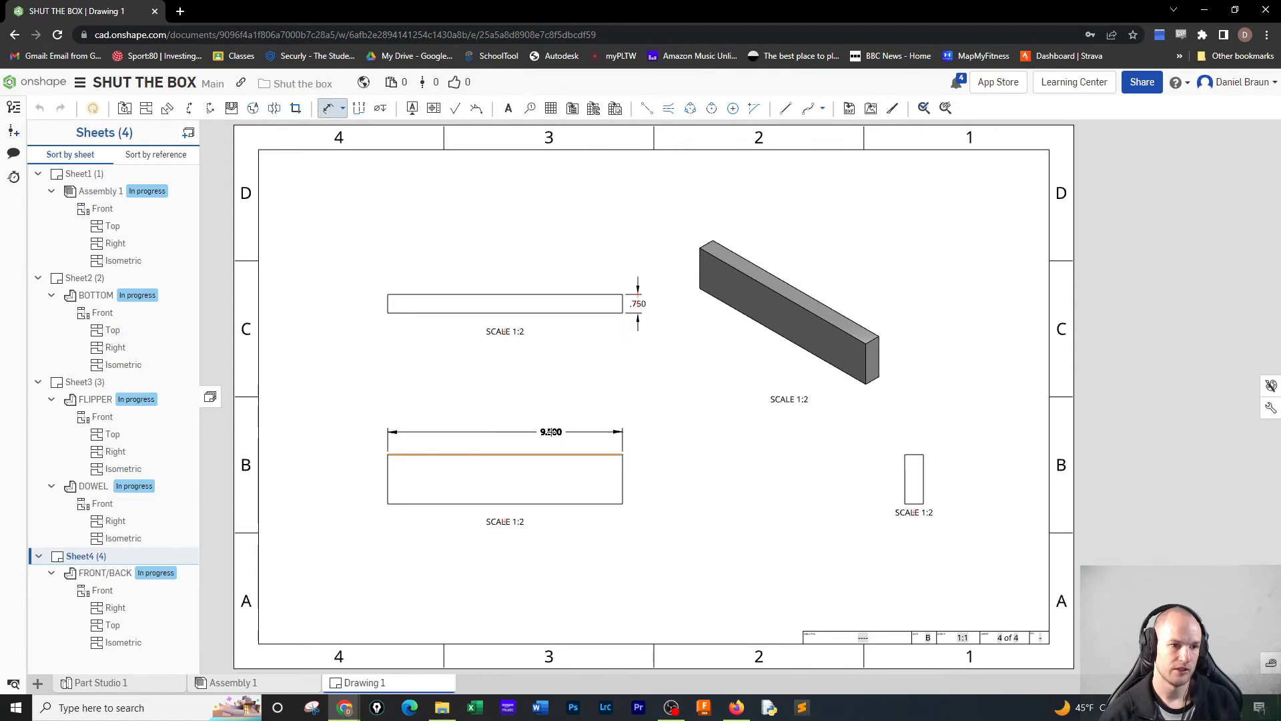
{"action": "left_click", "coordinate": [624, 492]}
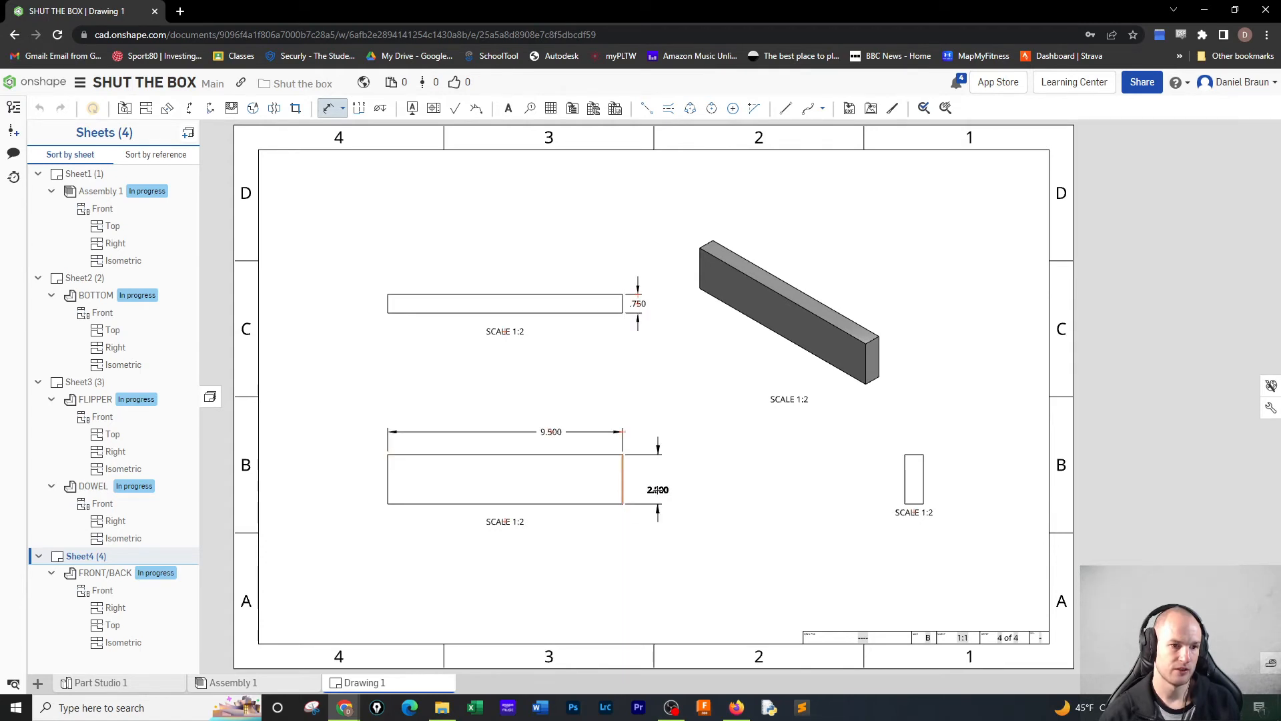
{"action": "left_click", "coordinate": [651, 479]}
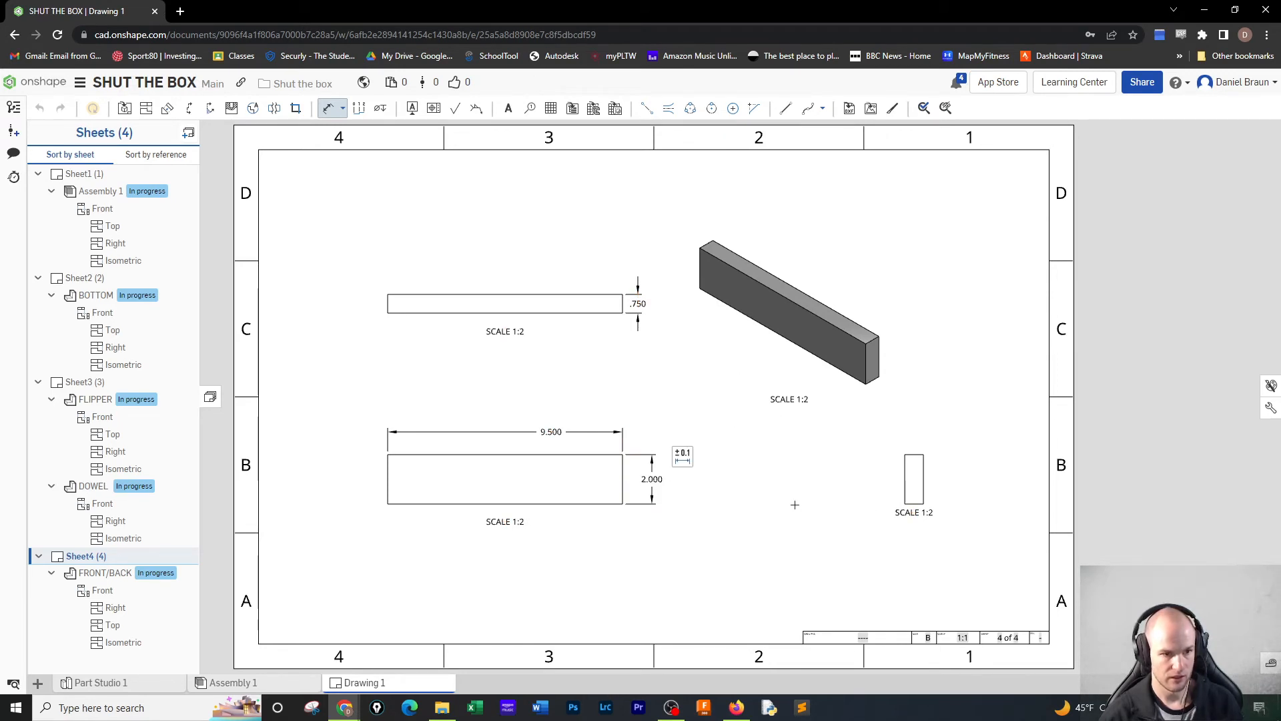
{"action": "key", "text": "Escape"}
- Move the FRONT/BACK part's right view closer to the front view, beneath the isometric view
{"action": "left_click_drag", "start_coordinate": [908, 499], "coordinate": [776, 502]}
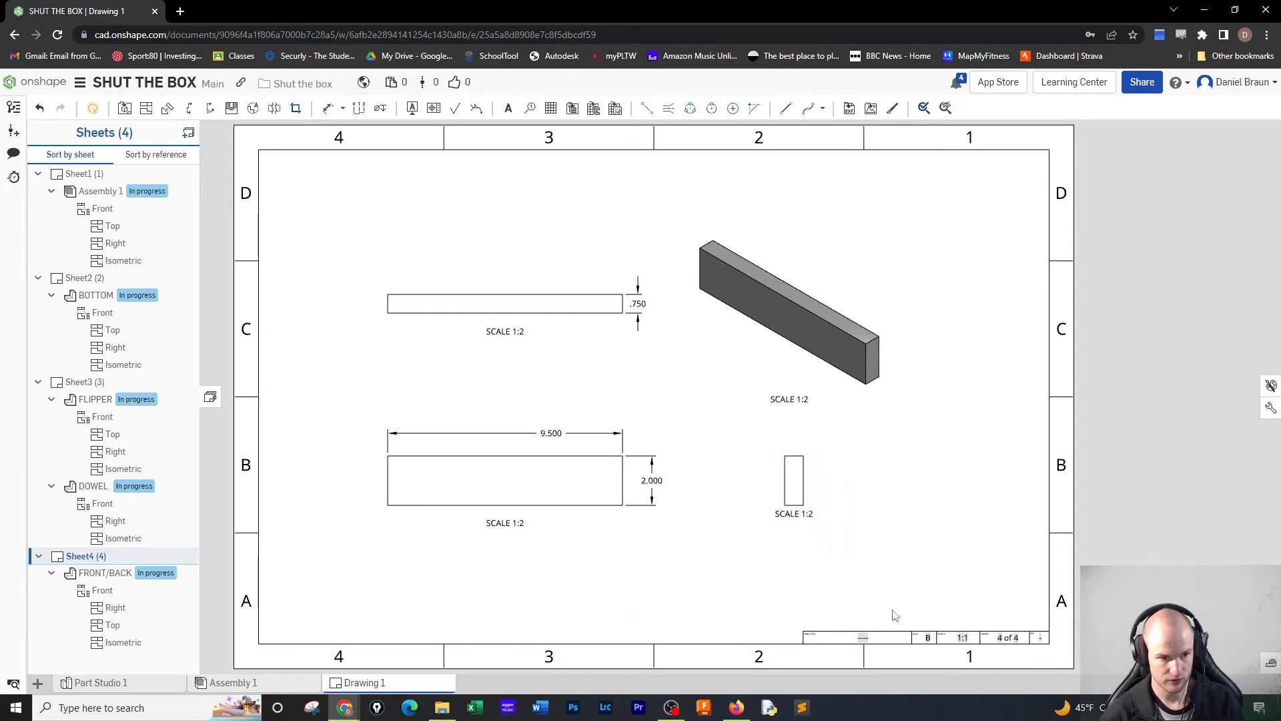
- Enter FRONT/BACK as the drawing number in Sheet4's title block
{"action": "double_click", "coordinate": [861, 641]}
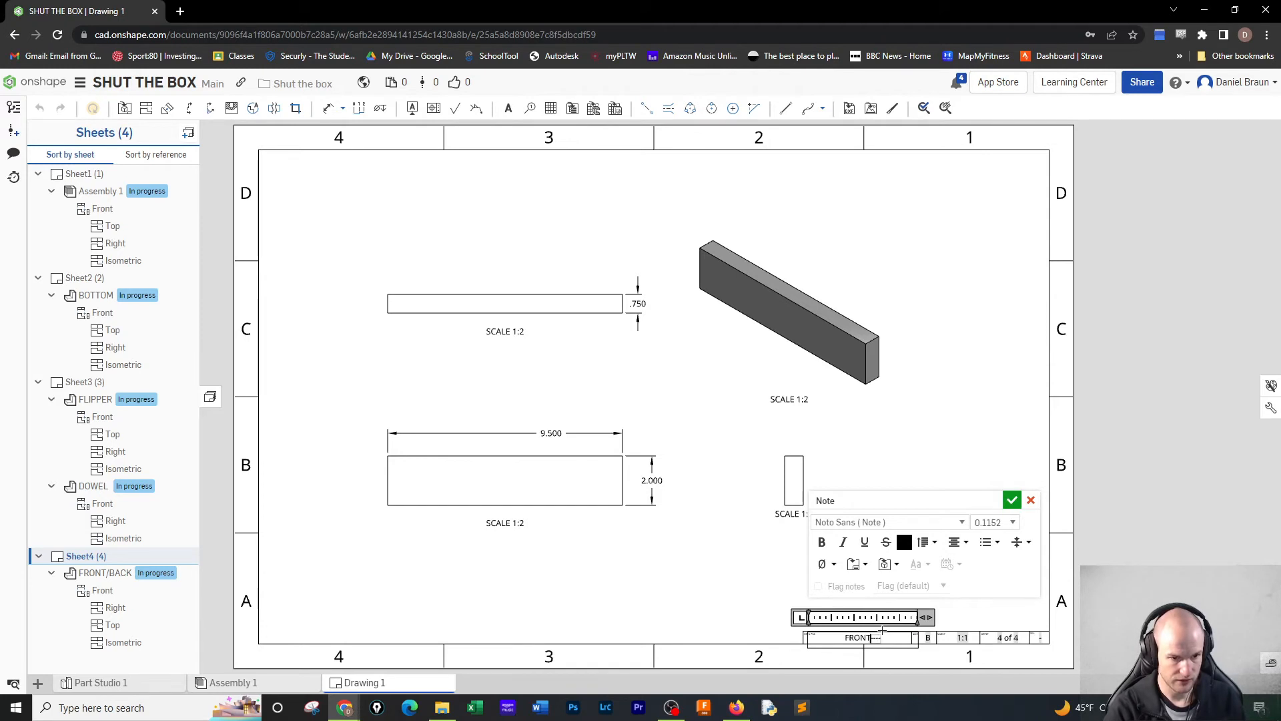
{"action": "type", "text": "FRONT/"}
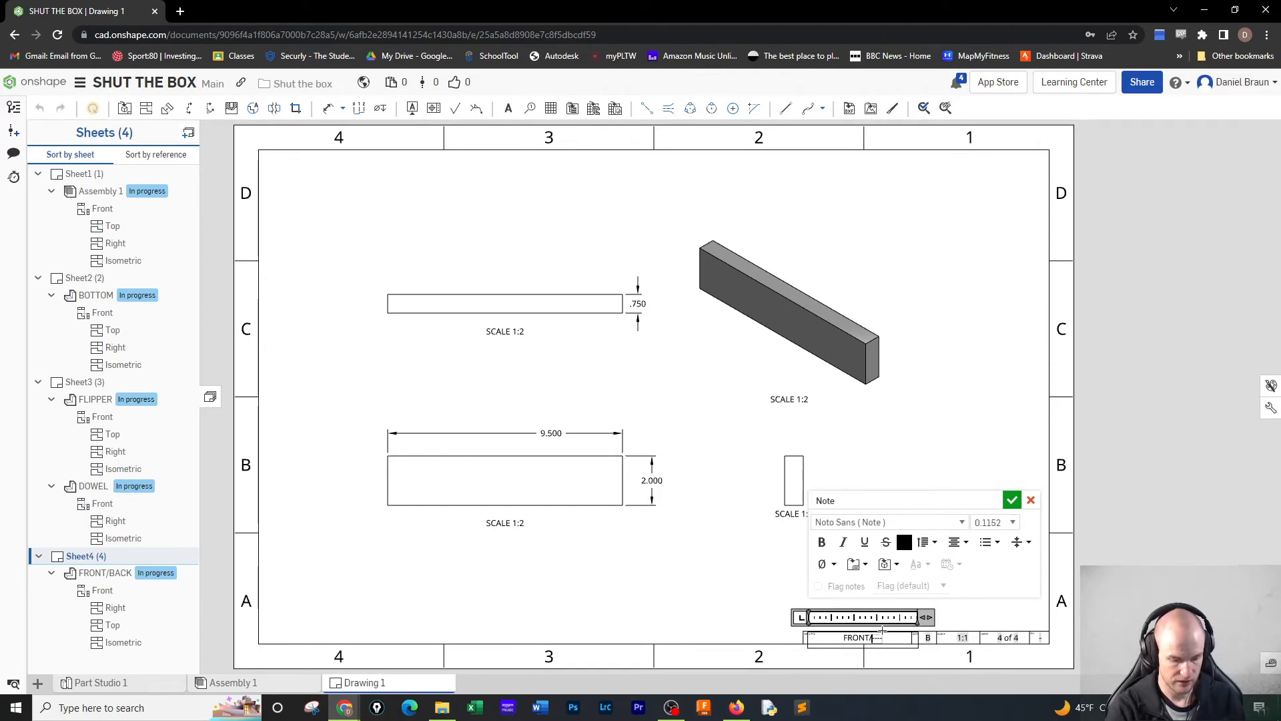
{"action": "type", "text": "BACK"}
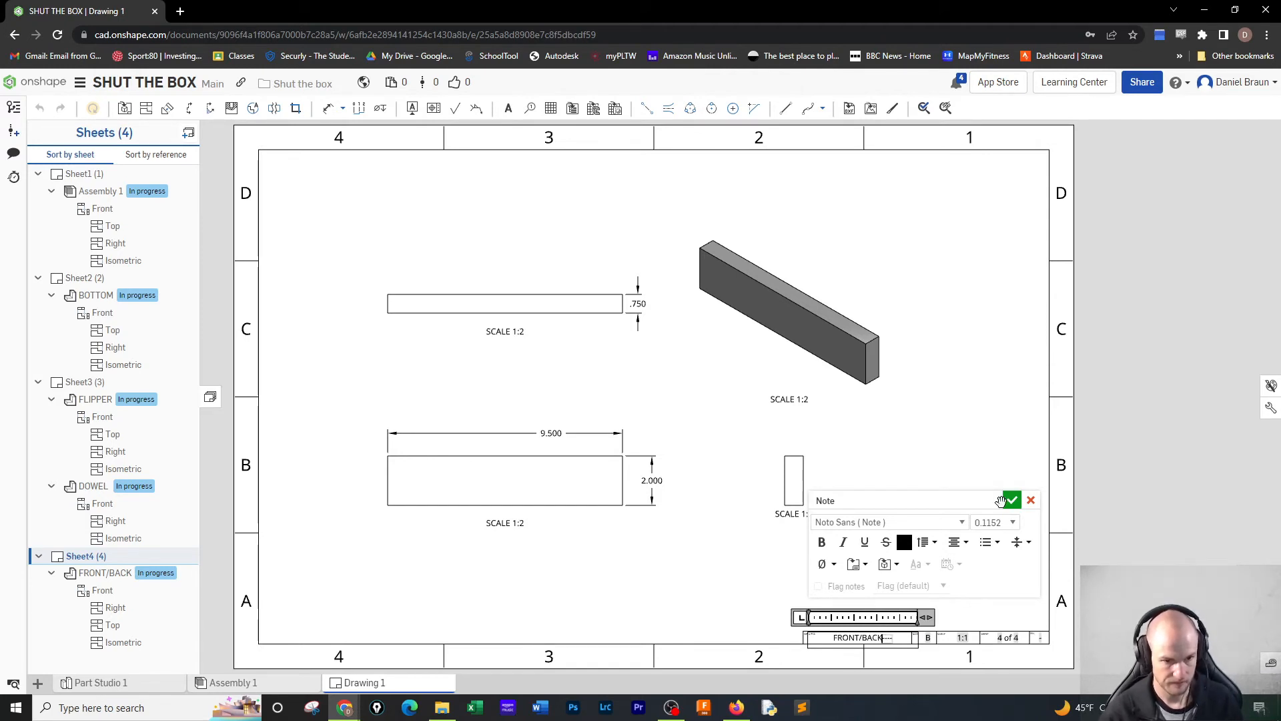
{"action": "left_click", "coordinate": [1003, 499]}
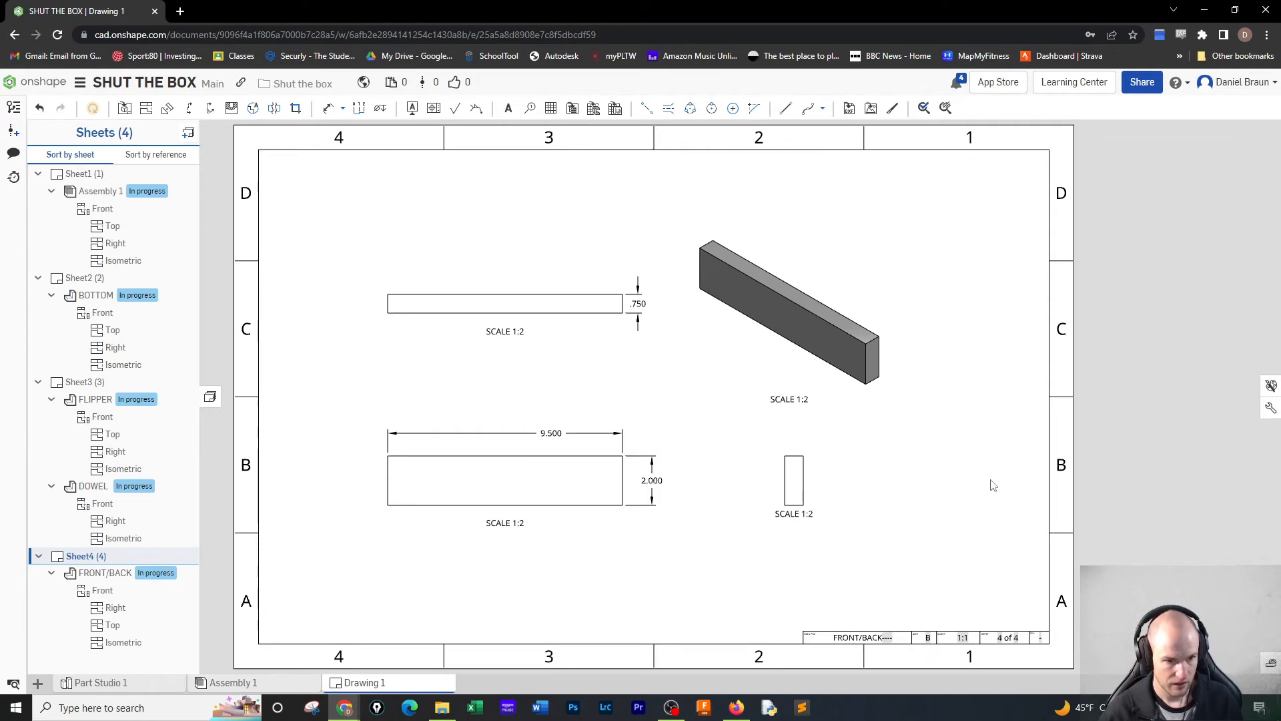
- Remove the placeholder dashes following FRONT/BACK in the title block's drawing number
{"action": "left_click", "coordinate": [883, 638]}
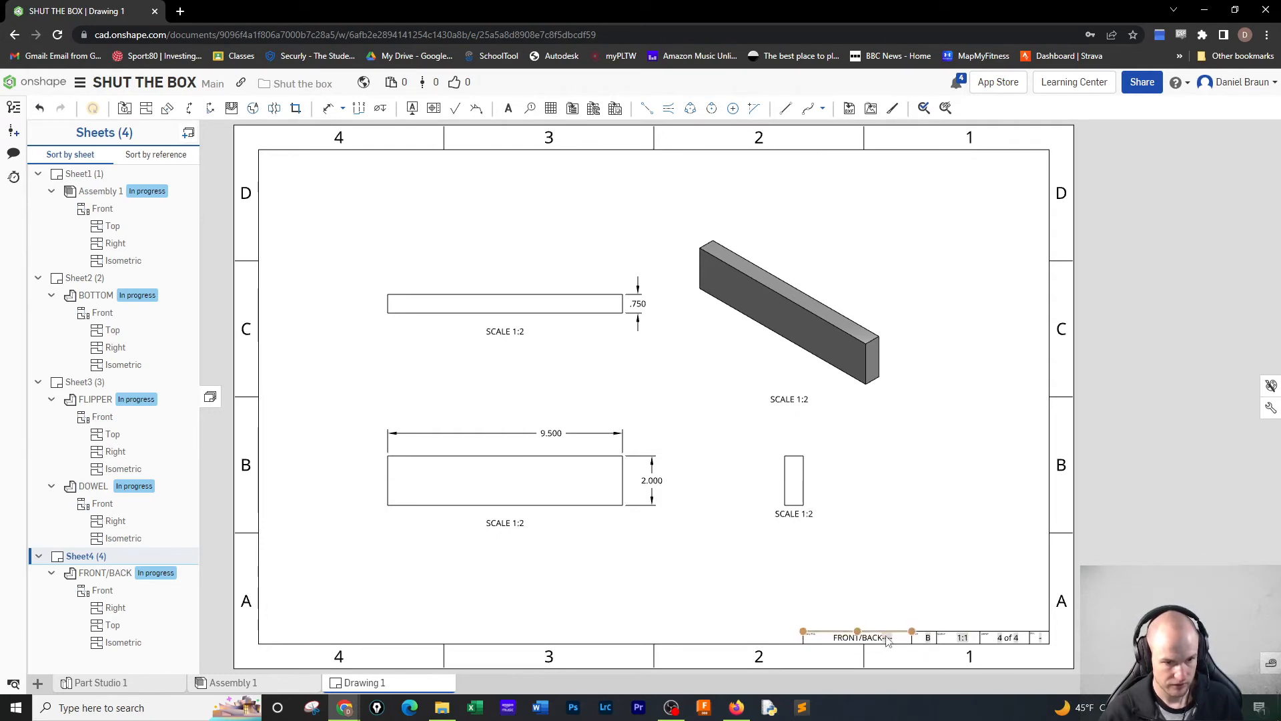
{"action": "double_click", "coordinate": [888, 638]}
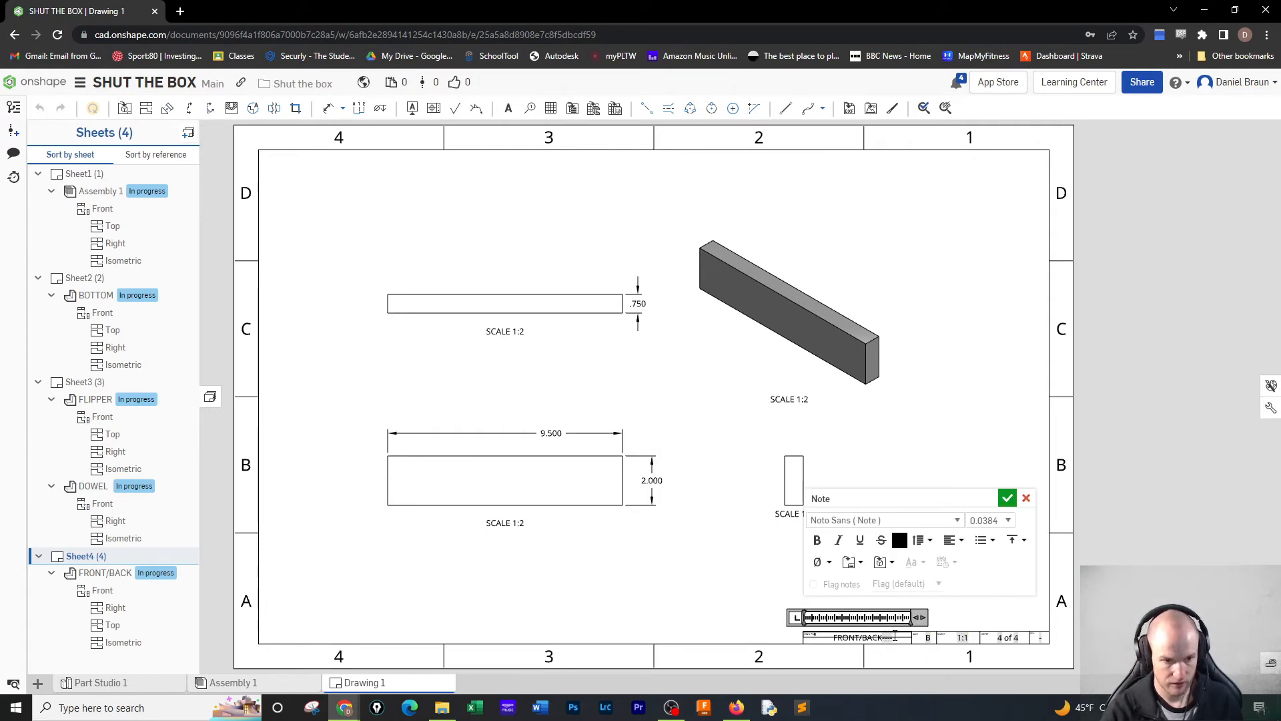
{"action": "left_click", "coordinate": [955, 611]}
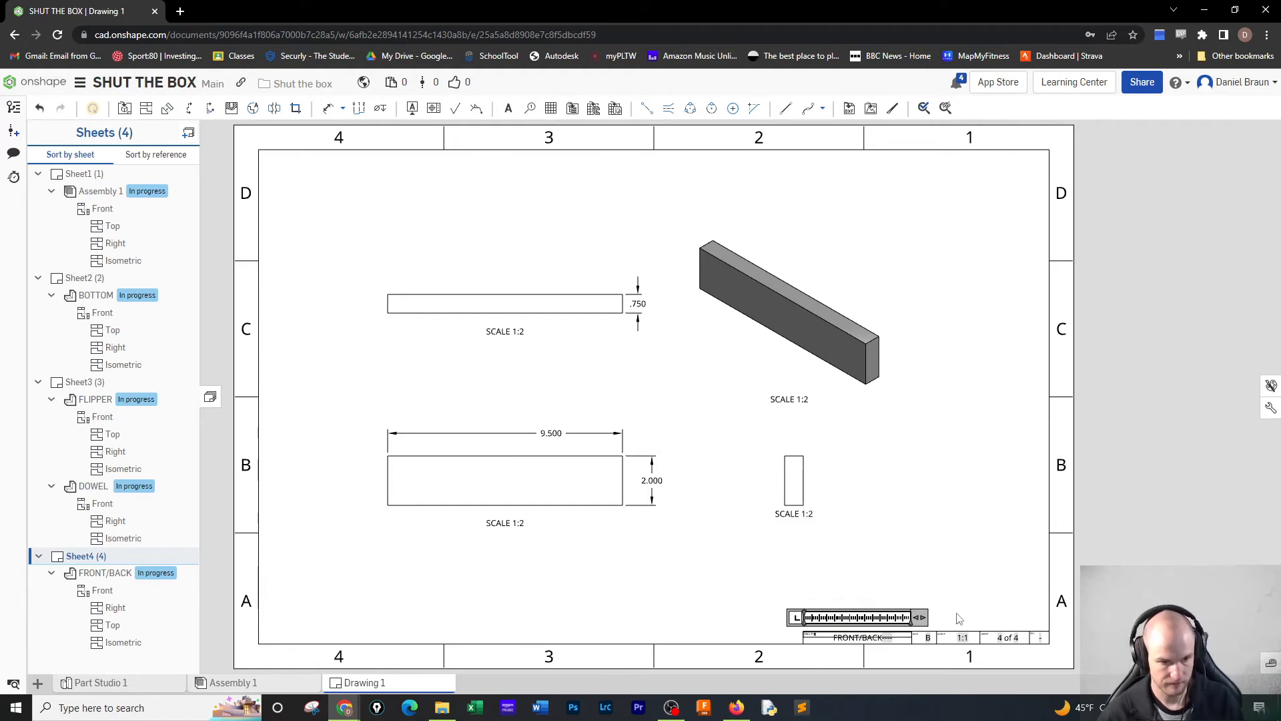
{"action": "left_click", "coordinate": [904, 642]}
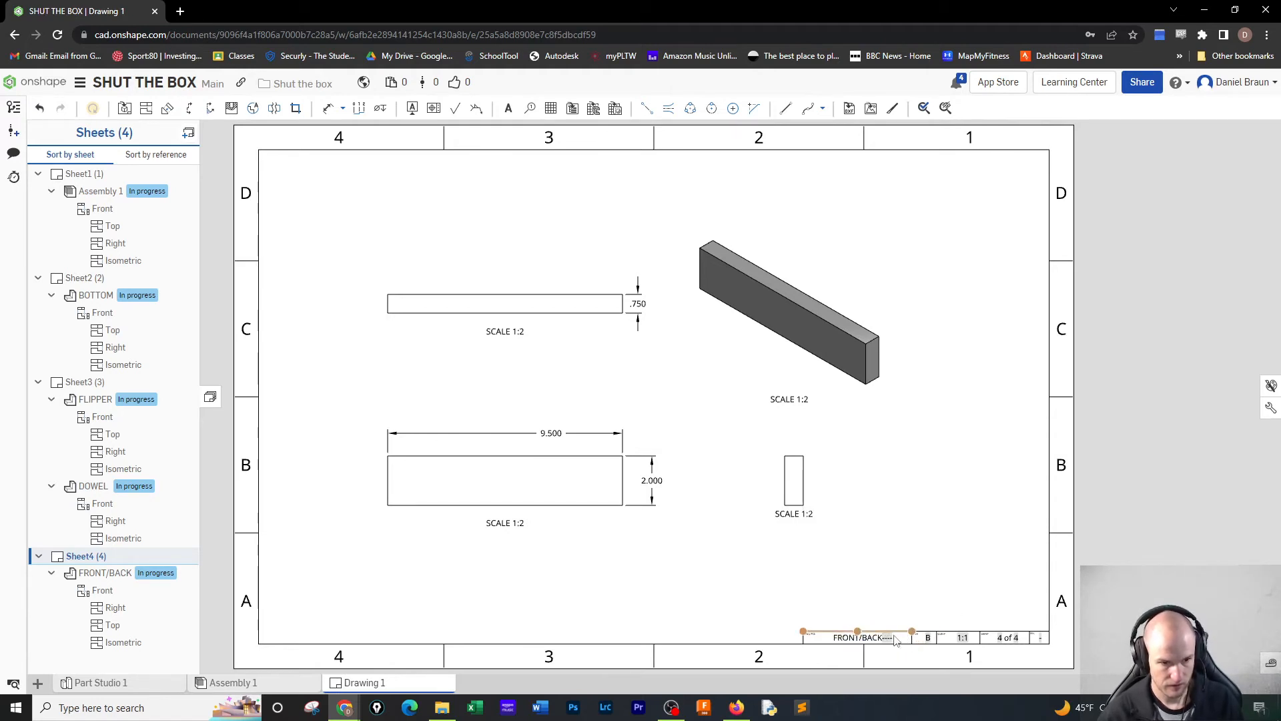
{"action": "left_click", "coordinate": [888, 639]}
{"action": "double_click", "coordinate": [888, 643]}
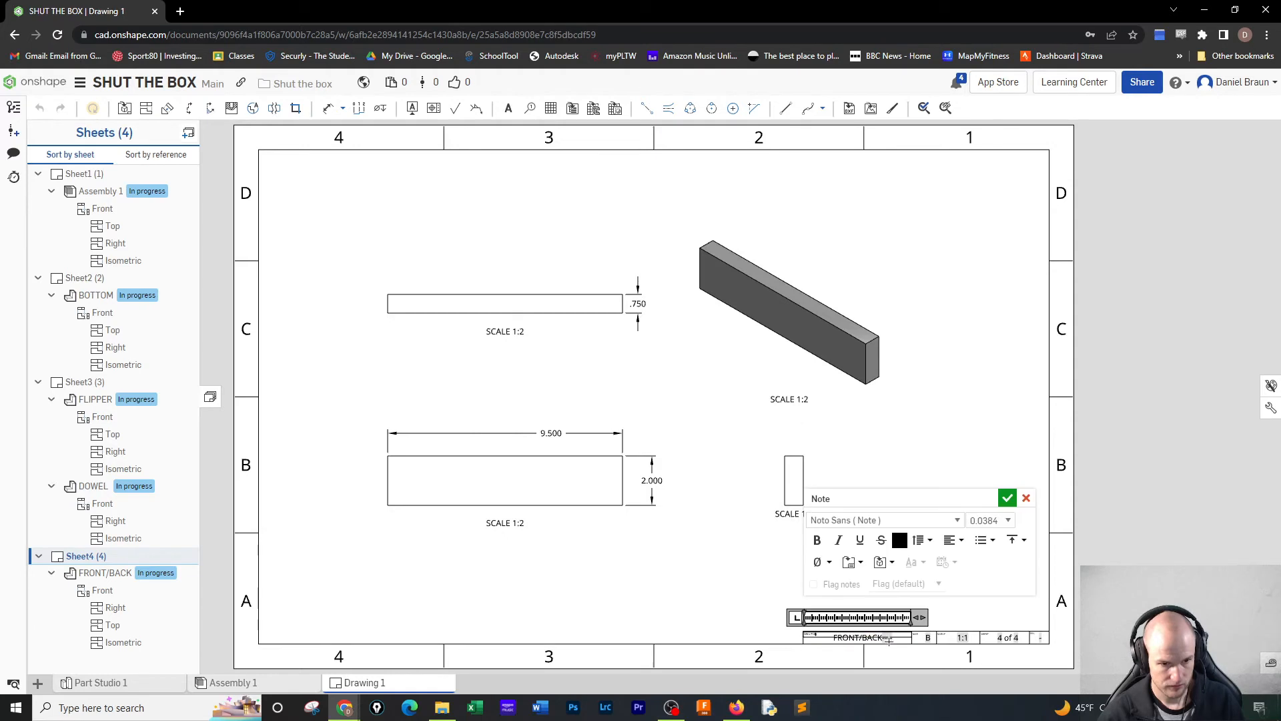
{"action": "left_click", "coordinate": [891, 643]}
{"action": "double_click", "coordinate": [891, 643]}
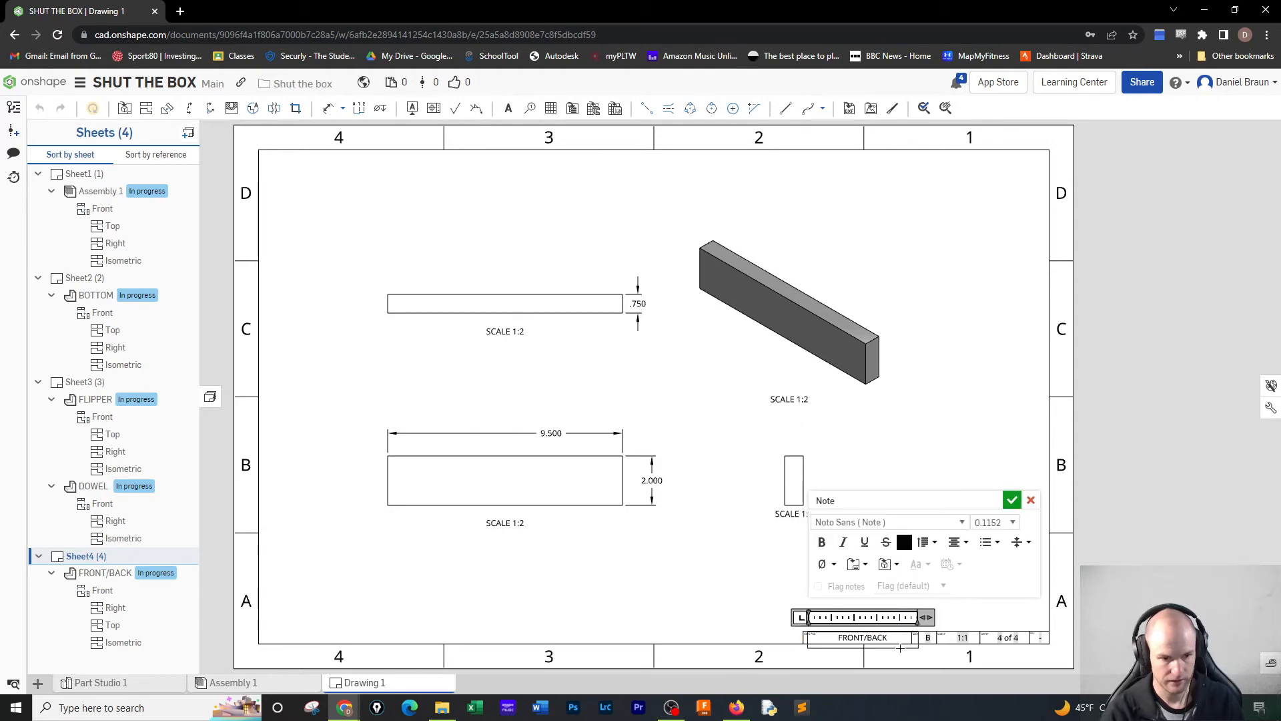
{"action": "left_click", "coordinate": [1011, 500]}
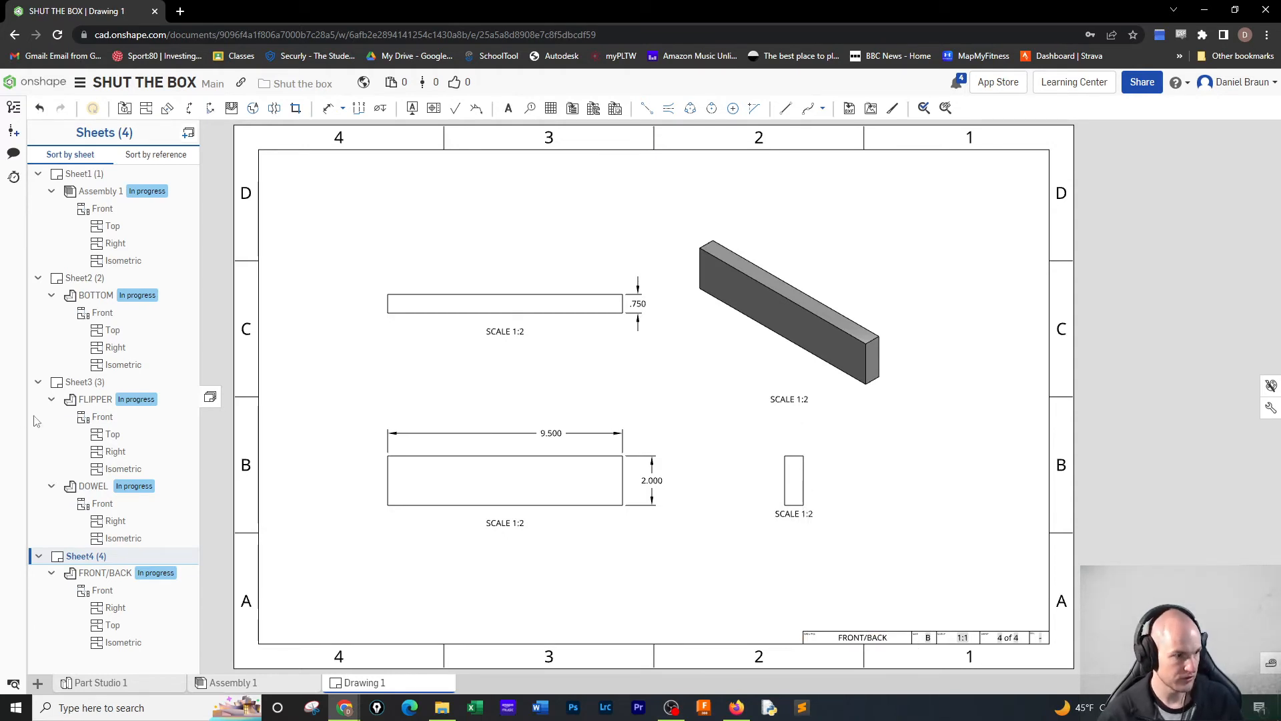
- On Sheet3, replace the hole's horizontal location dimension on the flipper's right view with a new one placed above the view
{"action": "left_click", "coordinate": [86, 384]}
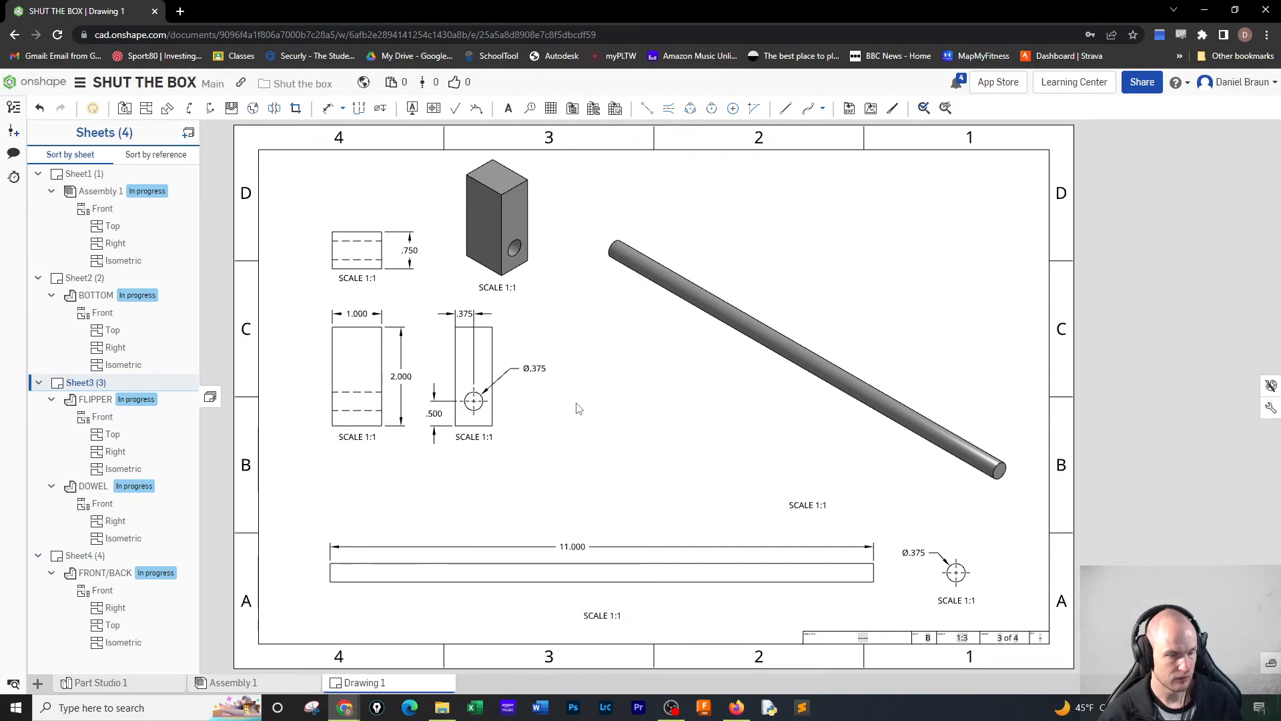
{"action": "left_click", "coordinate": [471, 313]}
{"action": "key", "text": "Delete"}
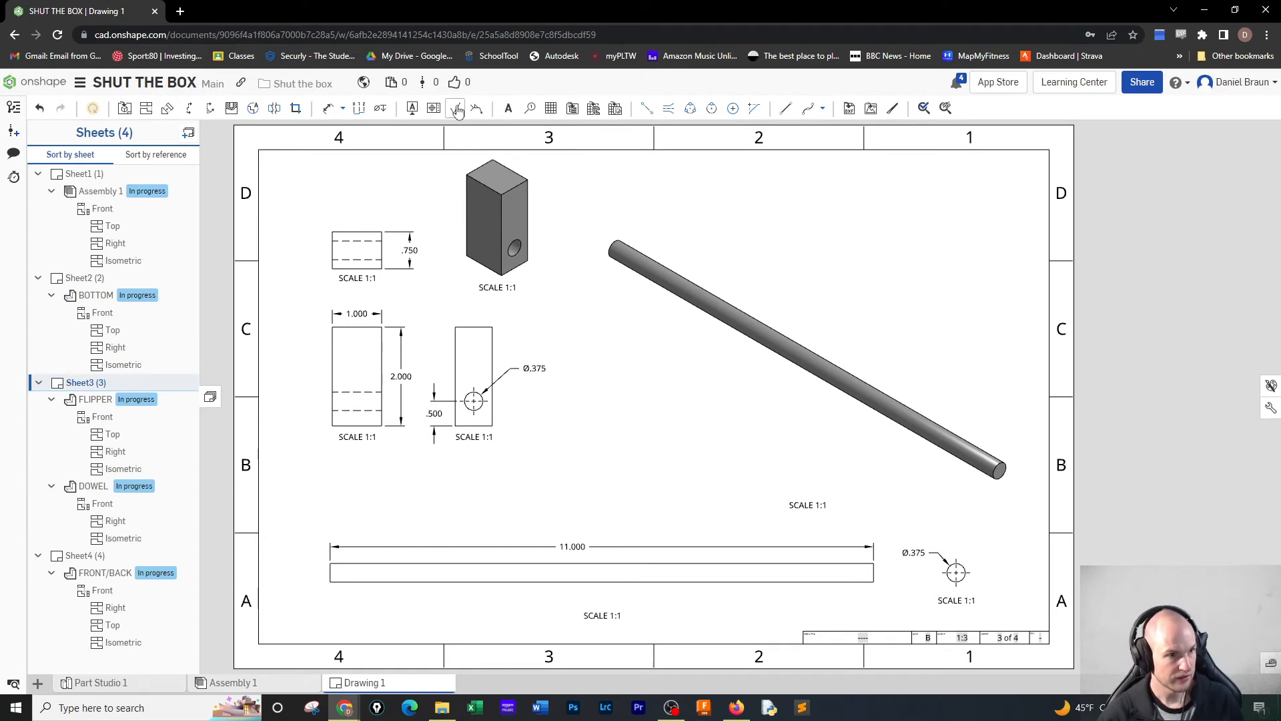
{"action": "left_click", "coordinate": [327, 108]}
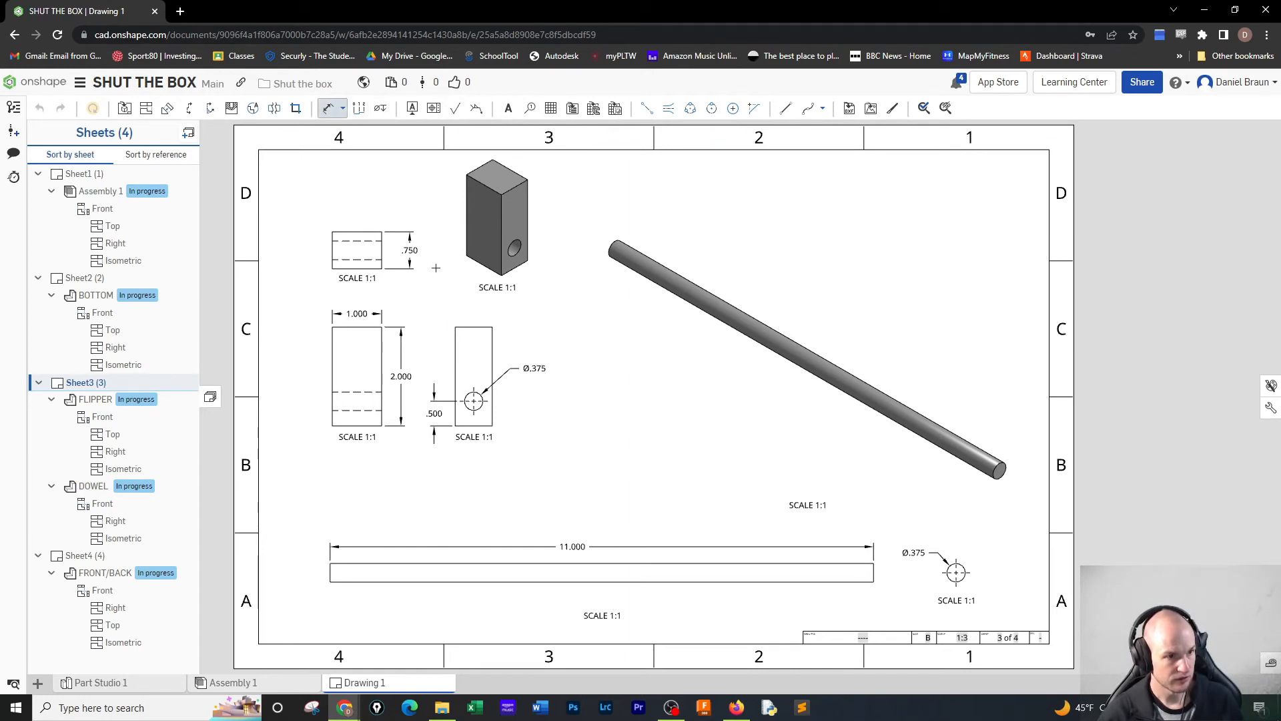
{"action": "left_click", "coordinate": [474, 402]}
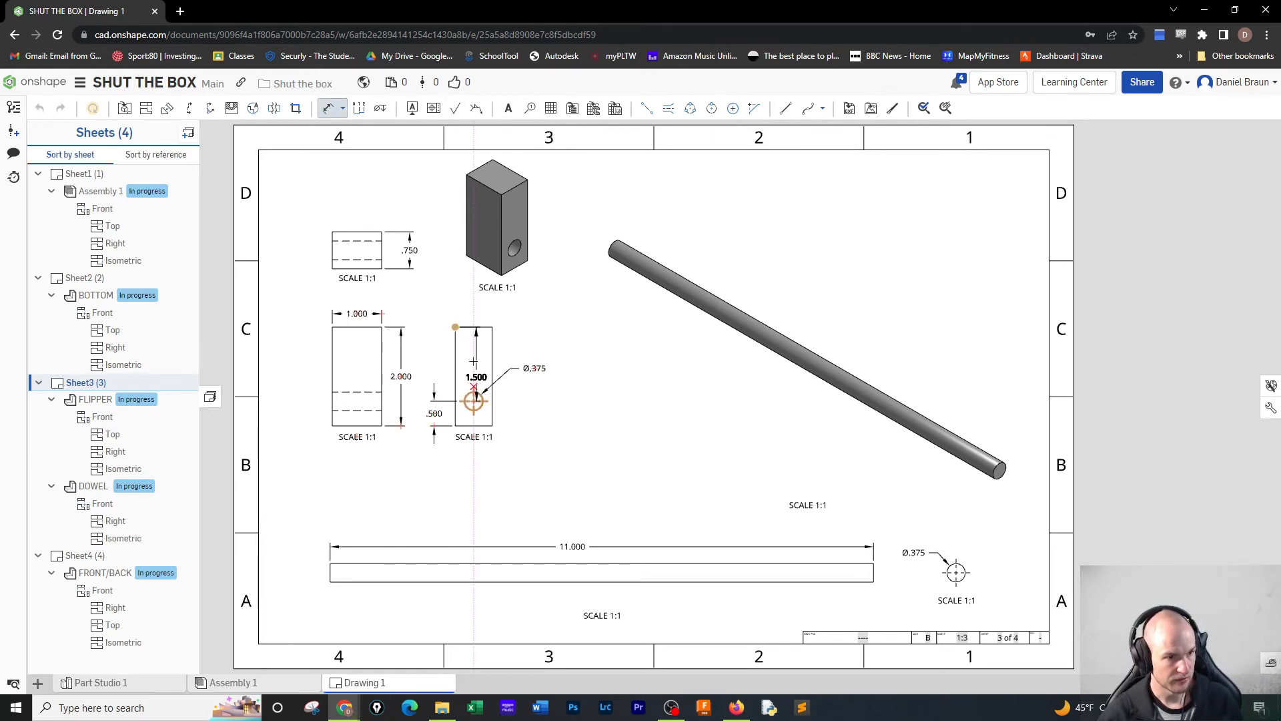
{"action": "left_click", "coordinate": [466, 306]}
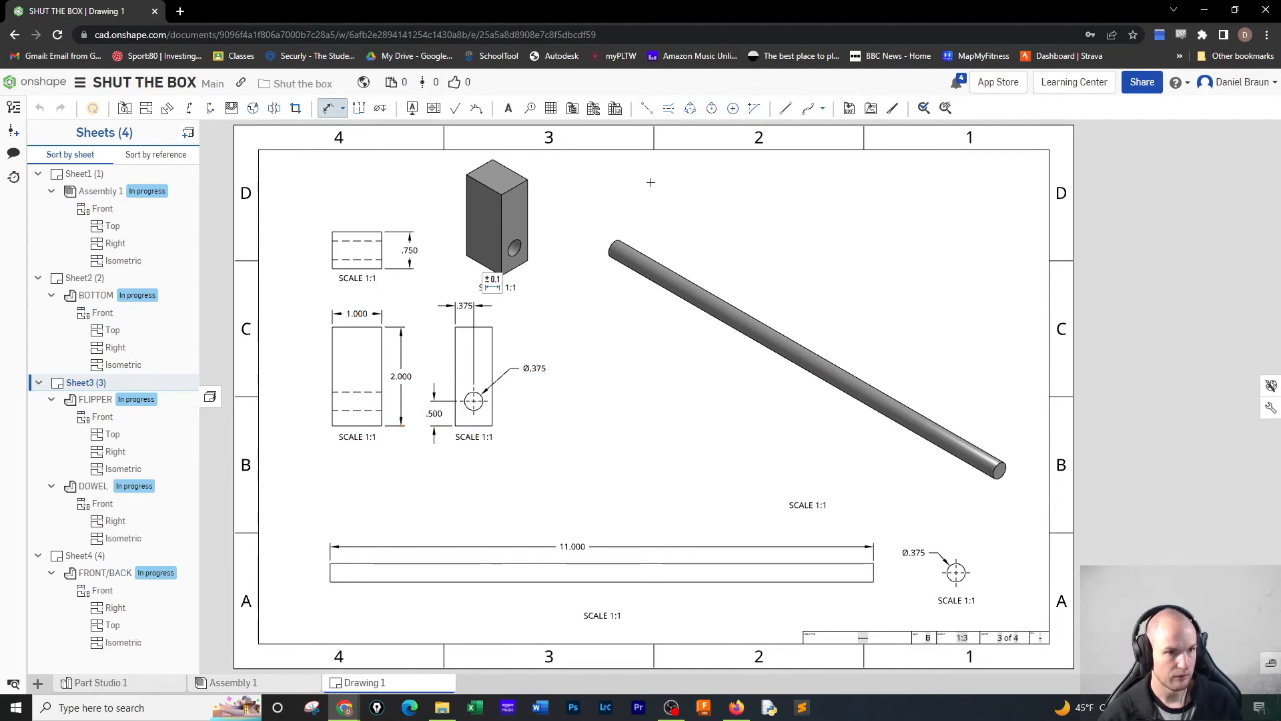
- Add centerlines between the hole's hidden lines in the flipper's top and front views
{"action": "left_click", "coordinate": [670, 109]}
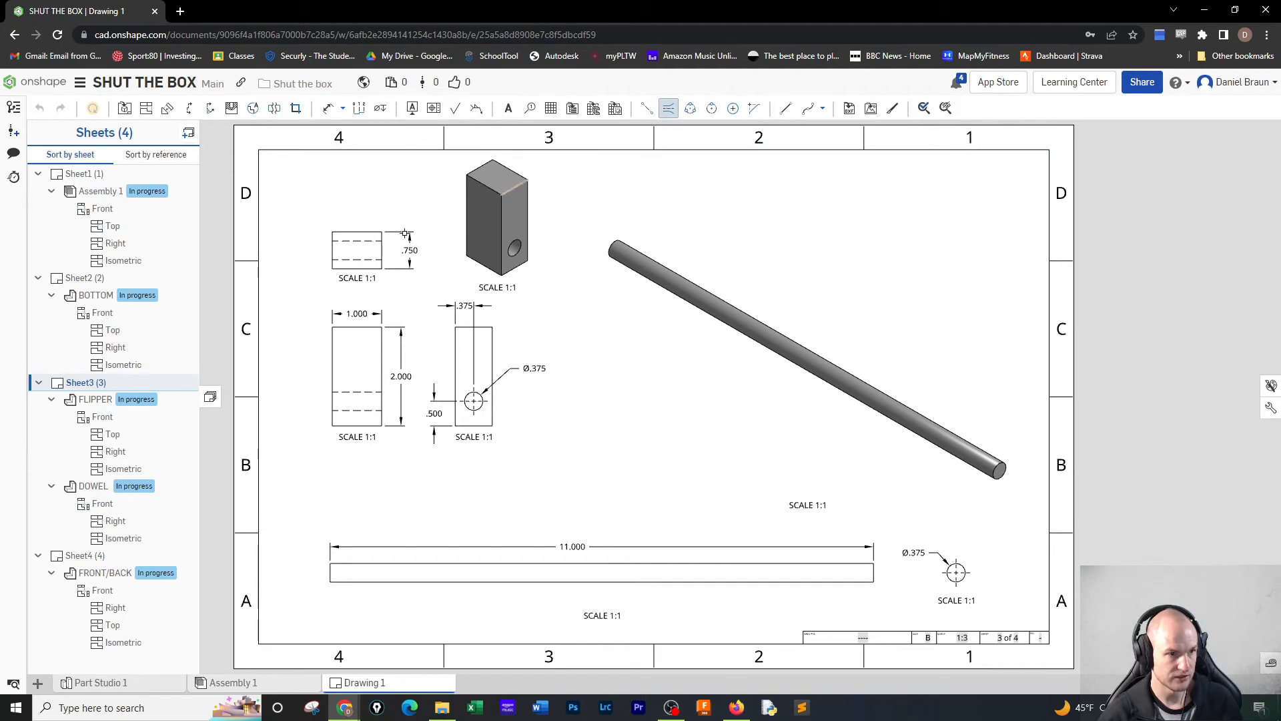
{"action": "left_click", "coordinate": [365, 241]}
{"action": "left_click", "coordinate": [364, 258]}
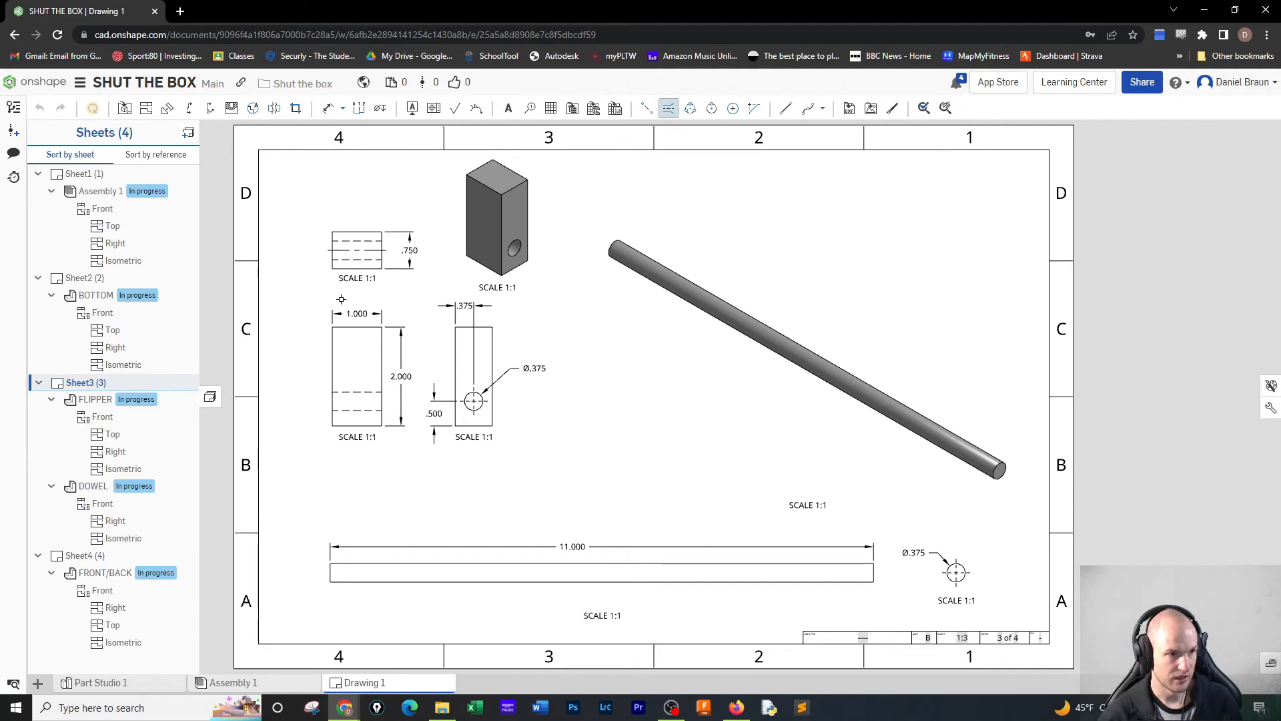
{"action": "left_click", "coordinate": [351, 412]}
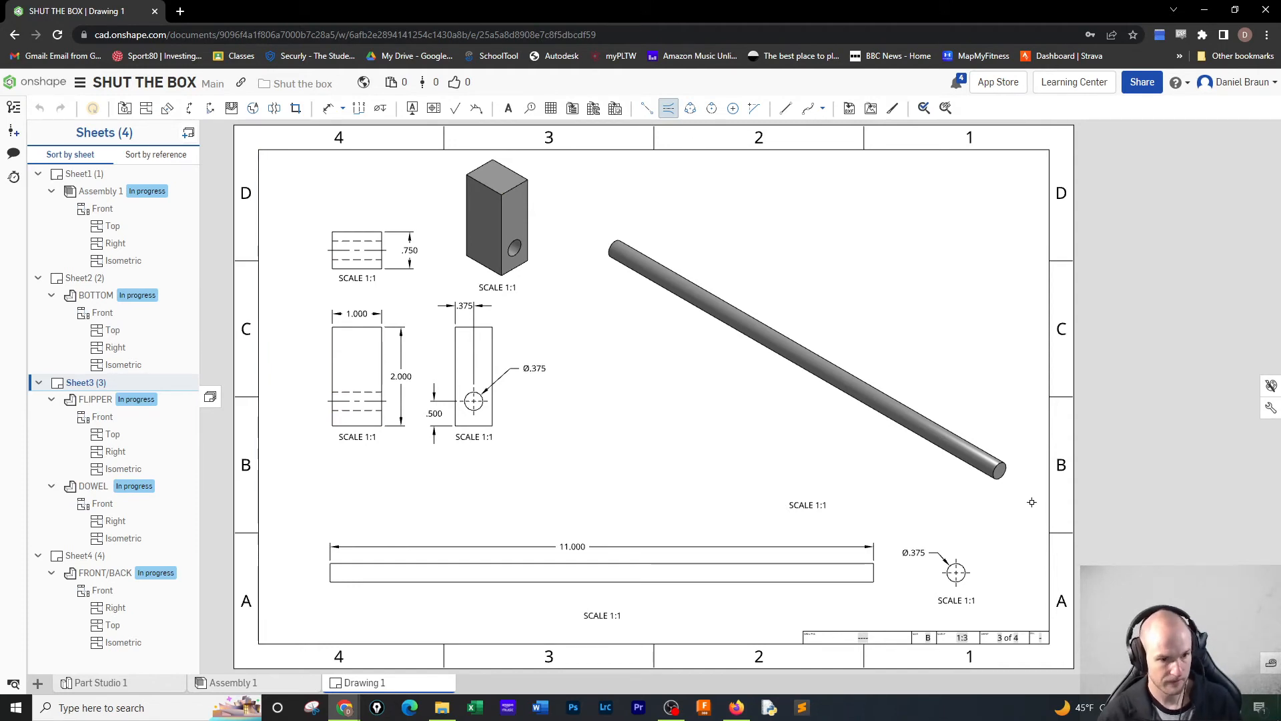
{"action": "key", "text": "Escape"}
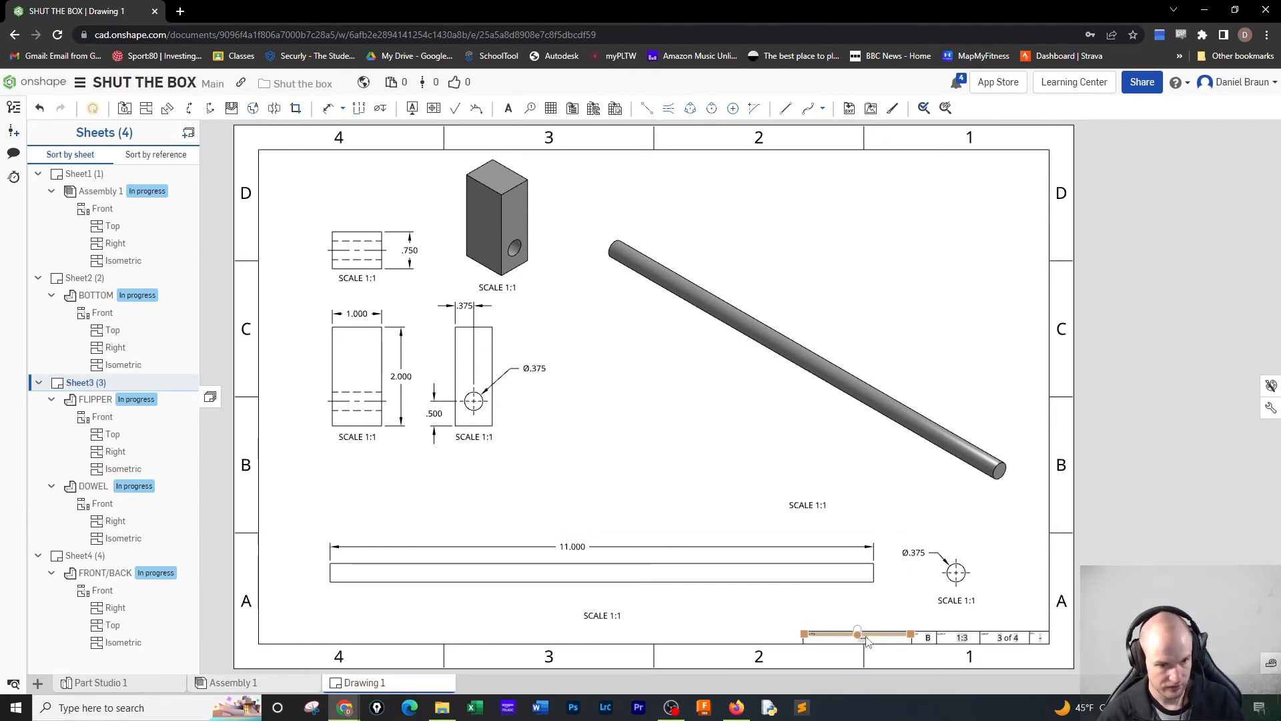
- Replace the drawing number placeholder in Sheet3's title block with FLIPPER/DOWEL
{"action": "scroll", "coordinate": [867, 639], "scroll_direction": "up", "scroll_amount": 5}
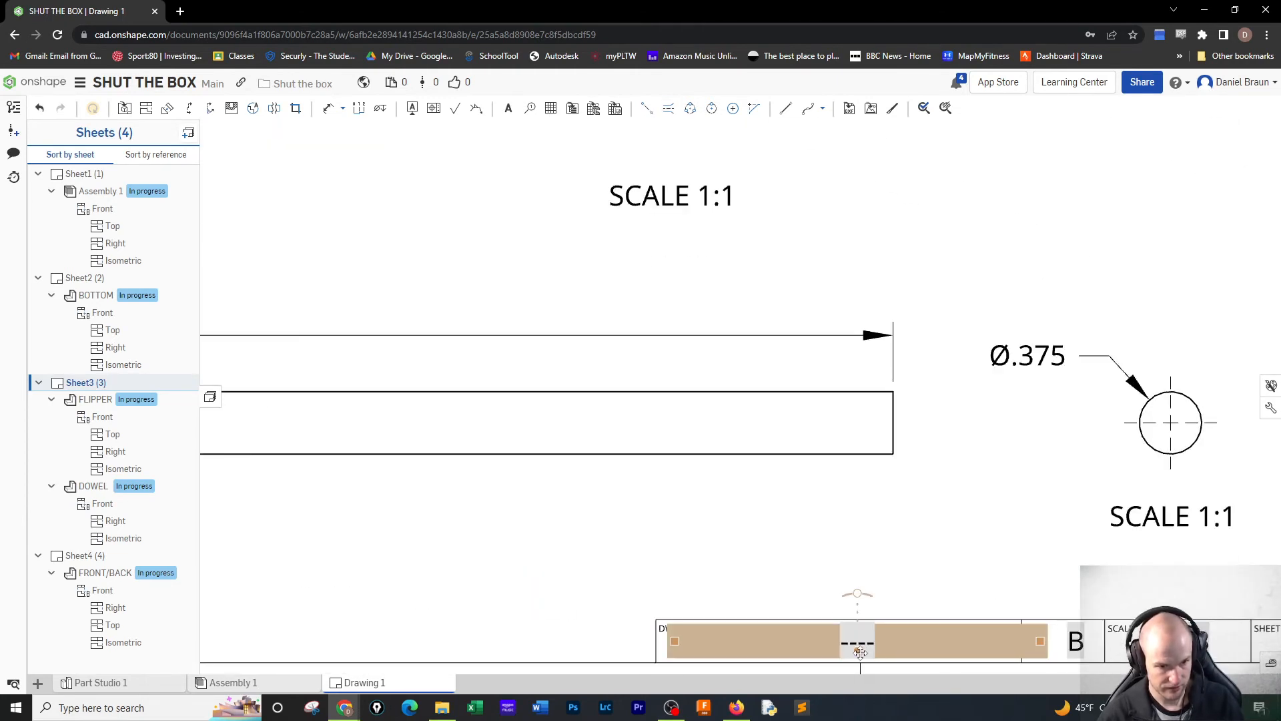
{"action": "double_click", "coordinate": [865, 647]}
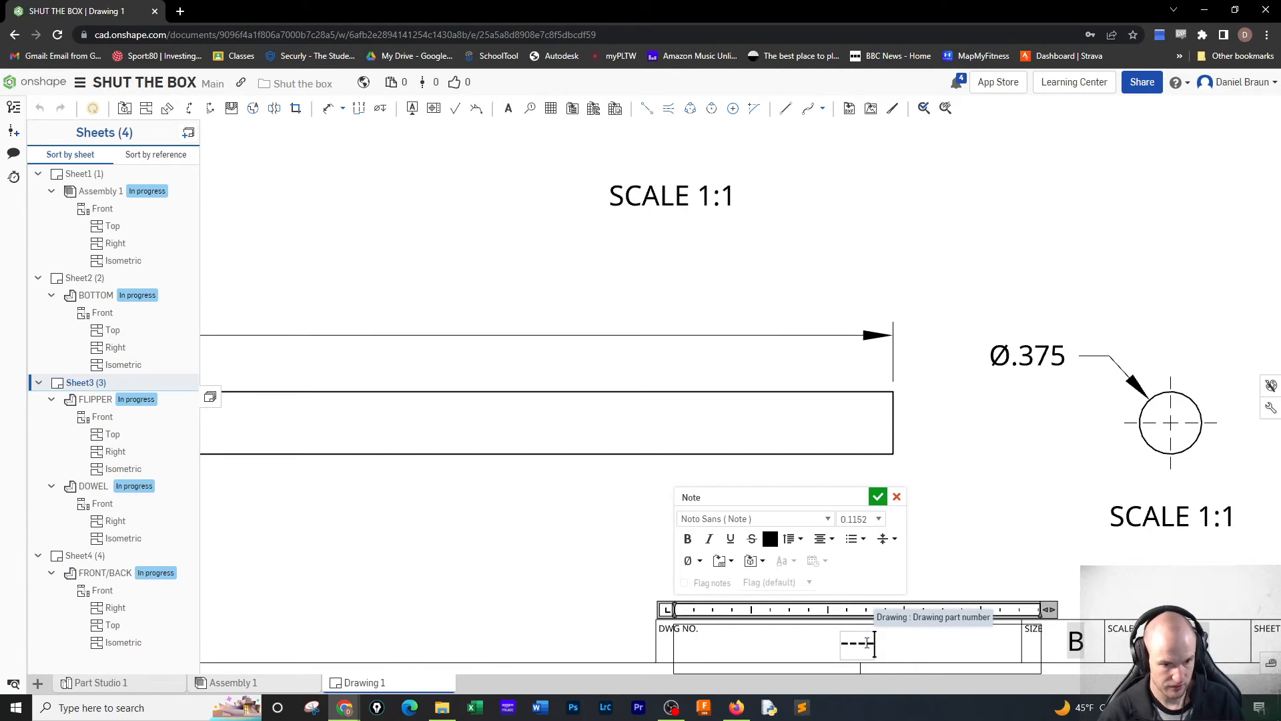
{"action": "type", "text": "FLIPPER/"}
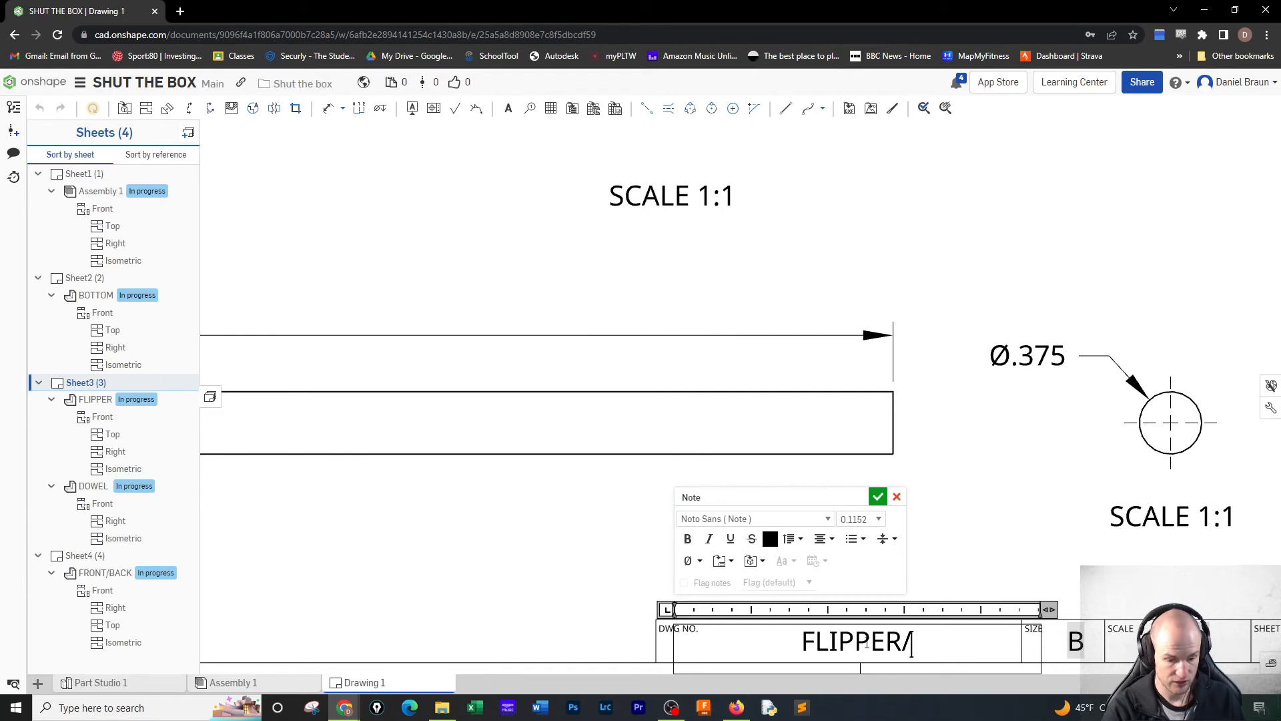
{"action": "type", "text": "DOWEL"}
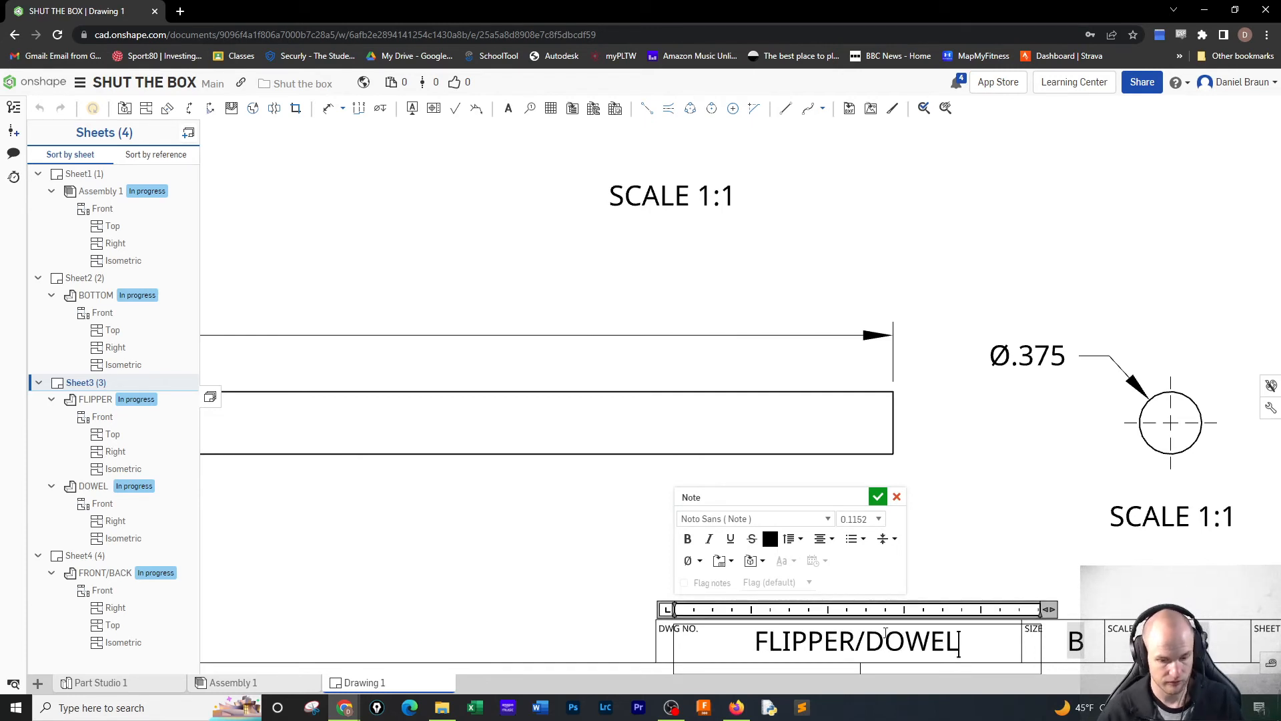
{"action": "left_click", "coordinate": [1030, 531]}
{"action": "scroll", "coordinate": [749, 592], "scroll_direction": "up", "scroll_amount": 3}
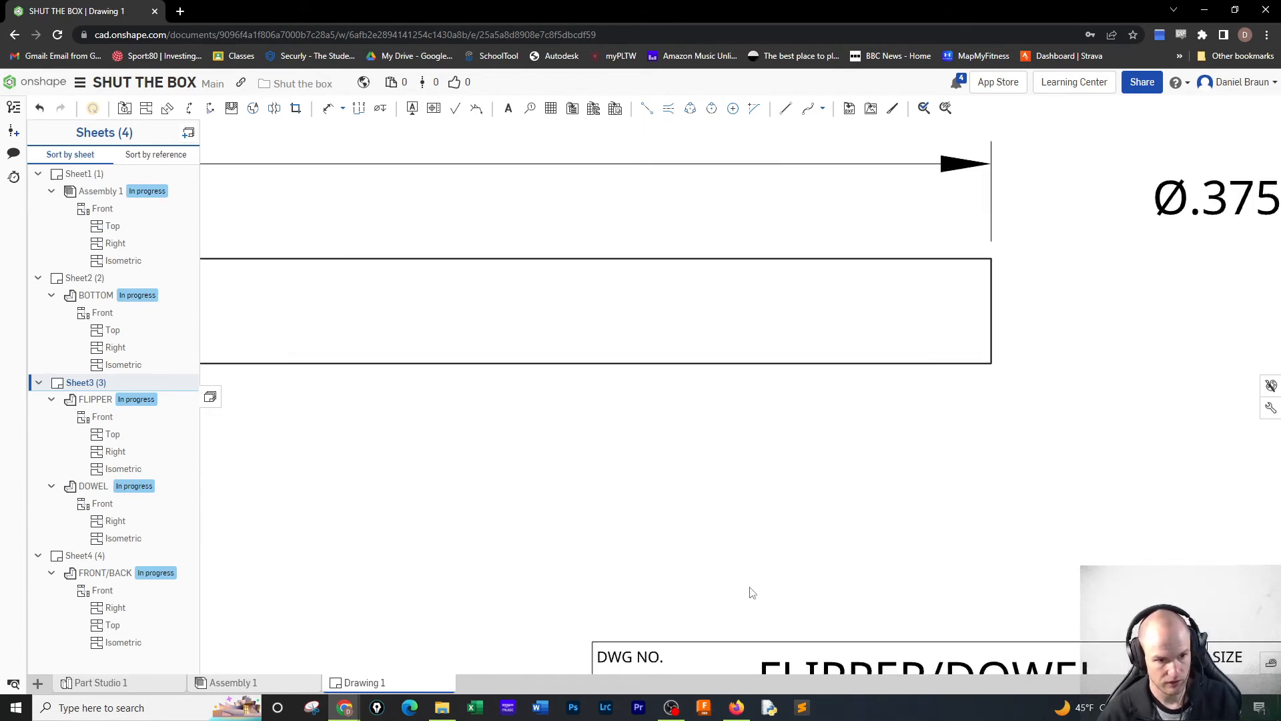
{"action": "scroll", "coordinate": [752, 592], "scroll_direction": "down", "scroll_amount": 6}
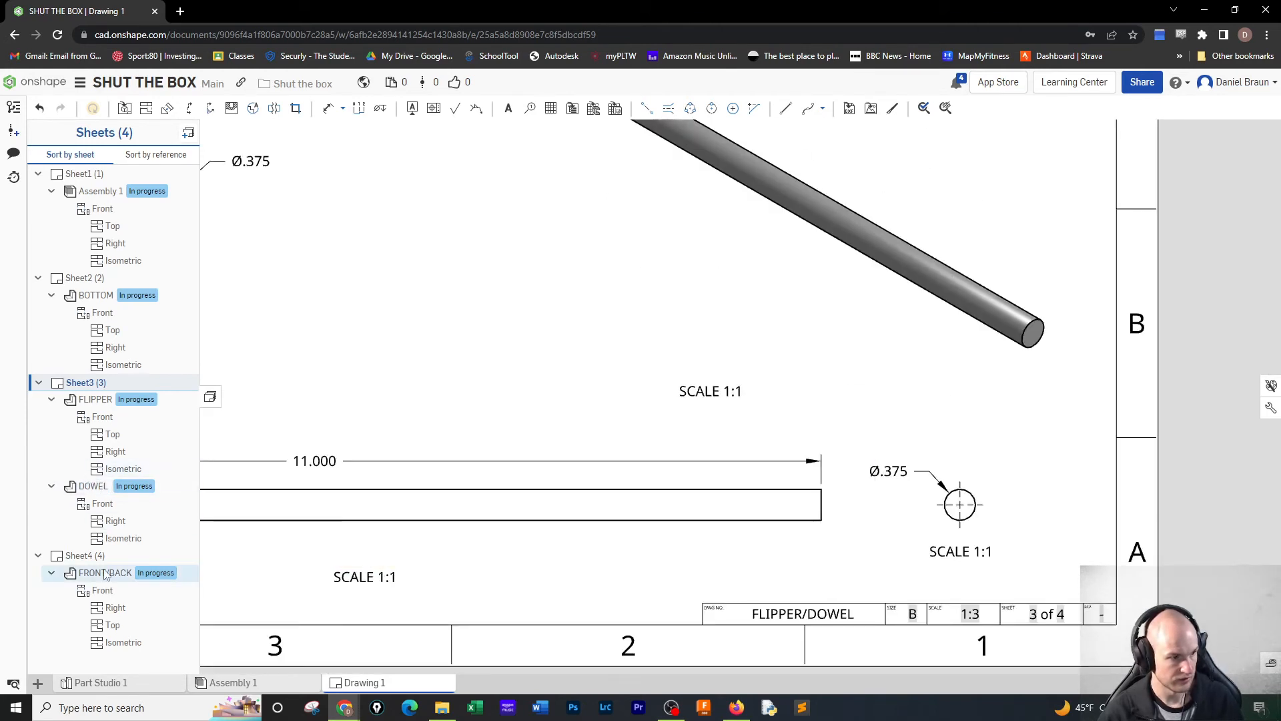
- Return to Sheet4 and add a new blank sheet after it
{"action": "left_click", "coordinate": [85, 556]}
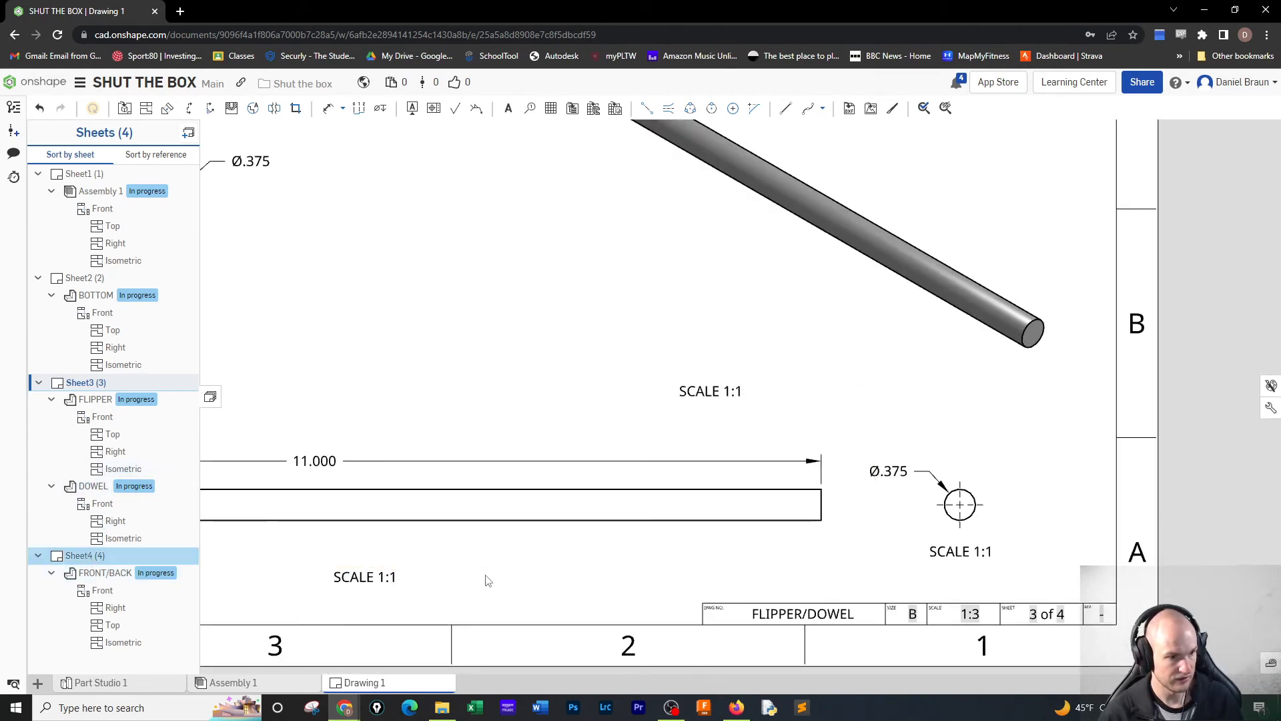
{"action": "scroll", "coordinate": [485, 578], "scroll_direction": "down", "scroll_amount": 2}
{"action": "scroll", "coordinate": [495, 578], "scroll_direction": "down", "scroll_amount": 2}
{"action": "middle_click_drag", "start_coordinate": [500, 581], "coordinate": [733, 579]}
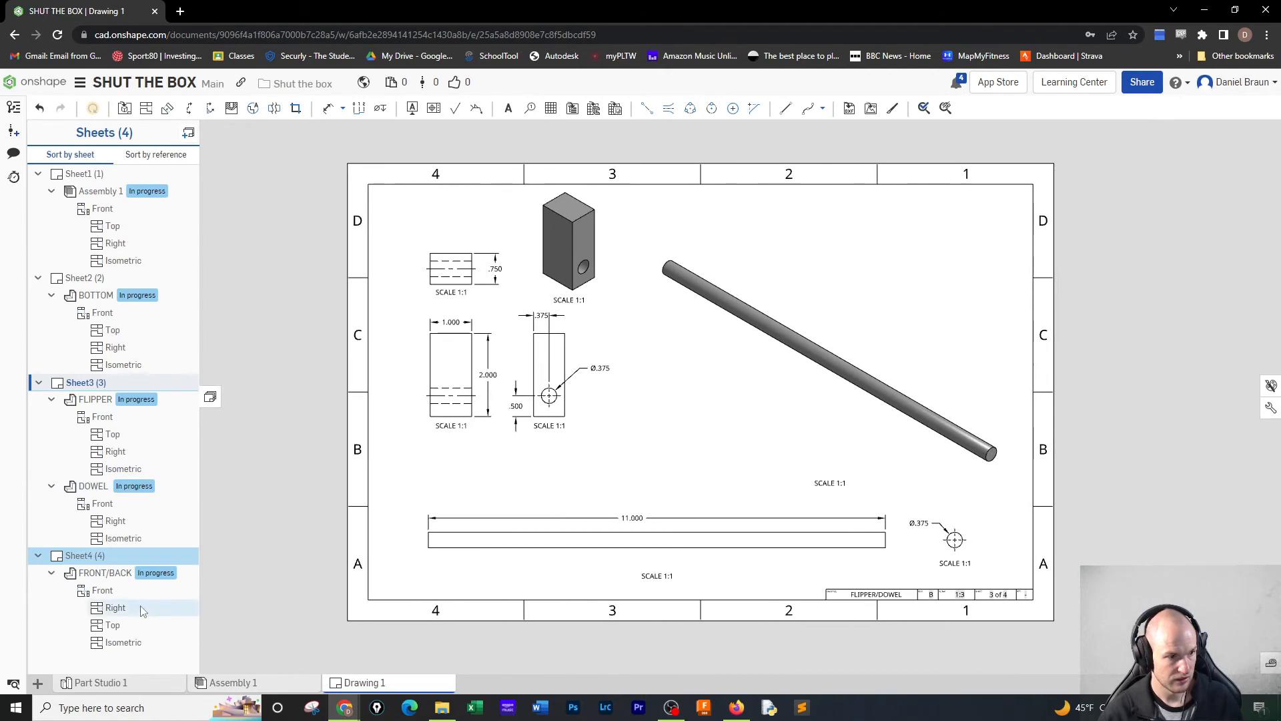
{"action": "left_click", "coordinate": [81, 563]}
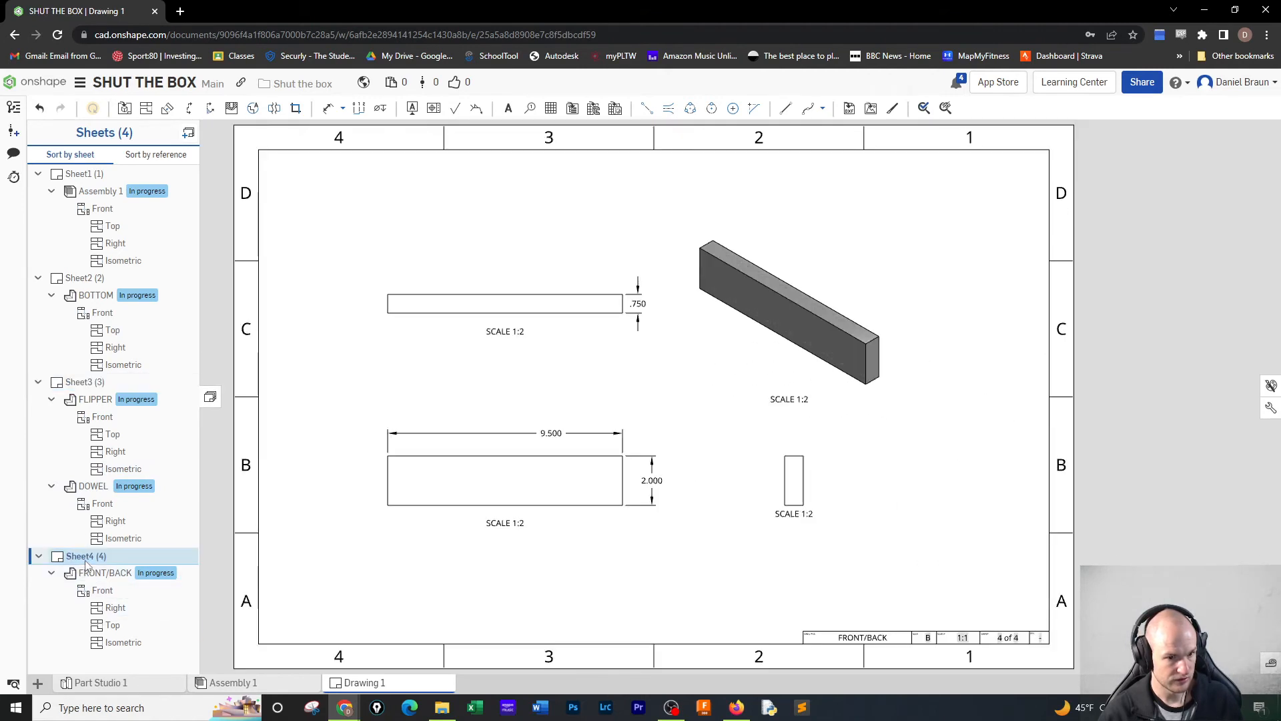
{"action": "left_click", "coordinate": [188, 132]}
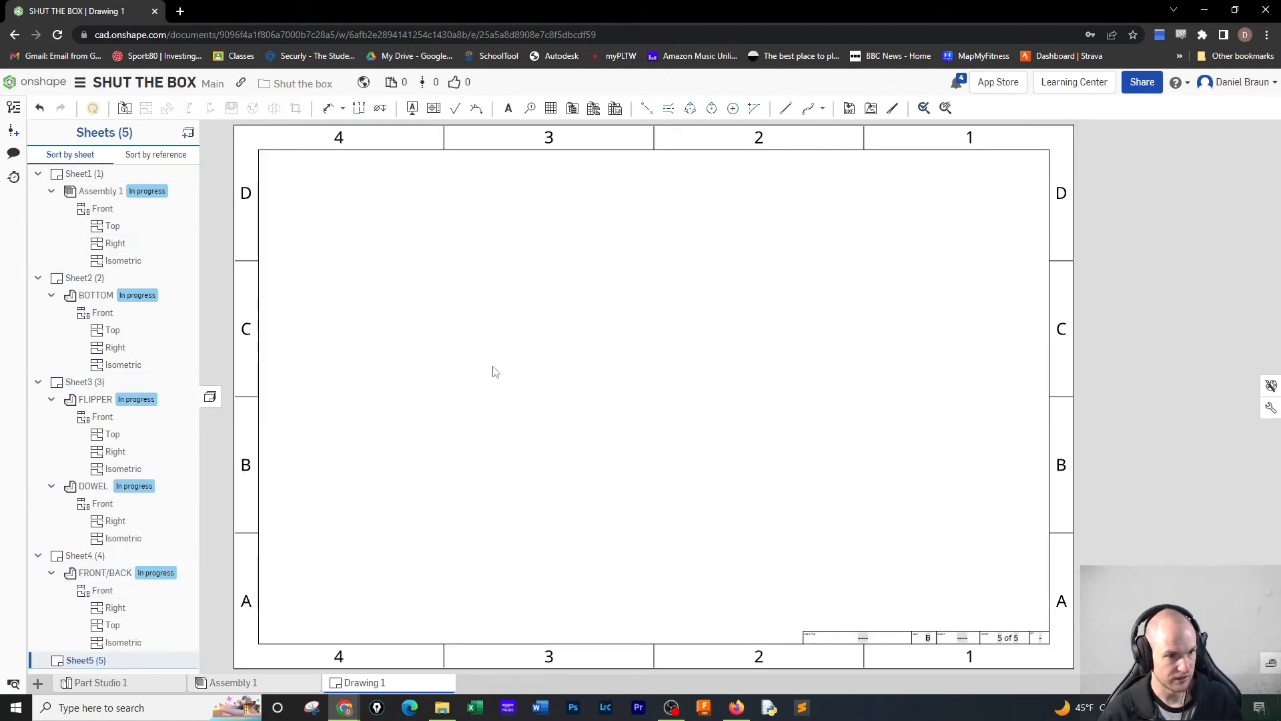
- Insert the SIDE part on Sheet5 in Right orientation at 1:2 scale, with projected top, side and isometric views
{"action": "left_click", "coordinate": [124, 109]}
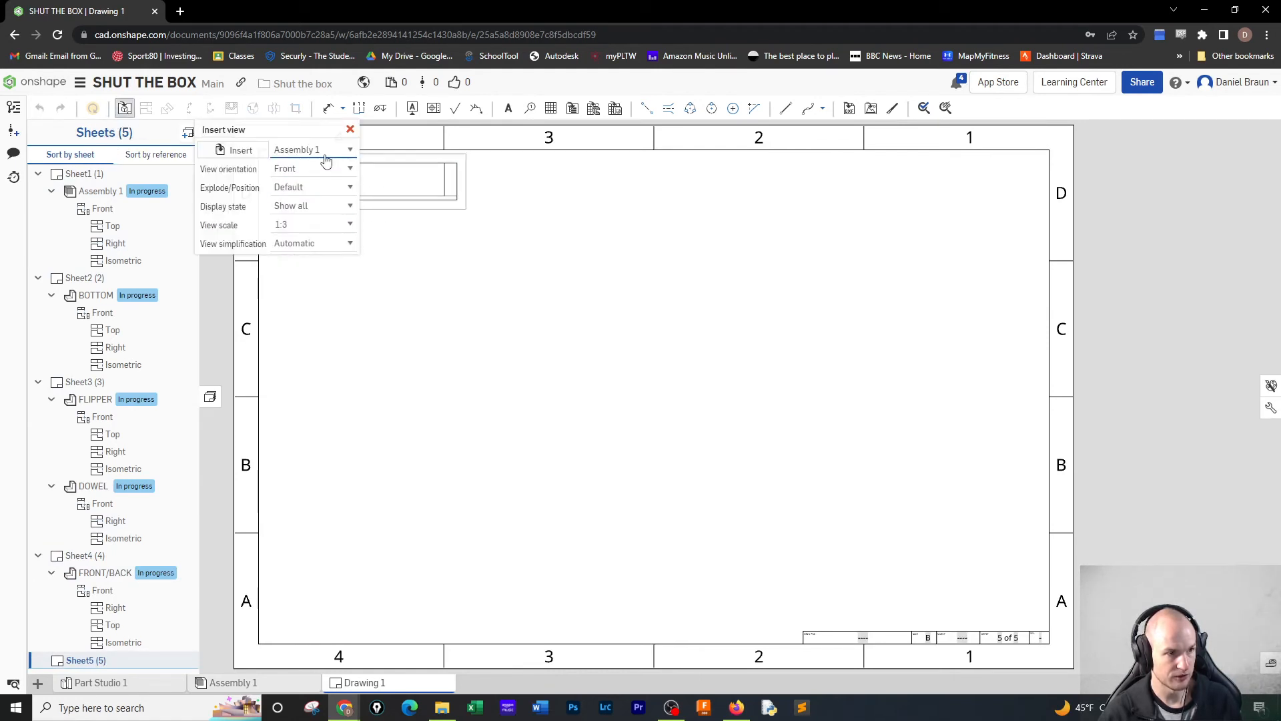
{"action": "left_click", "coordinate": [237, 150]}
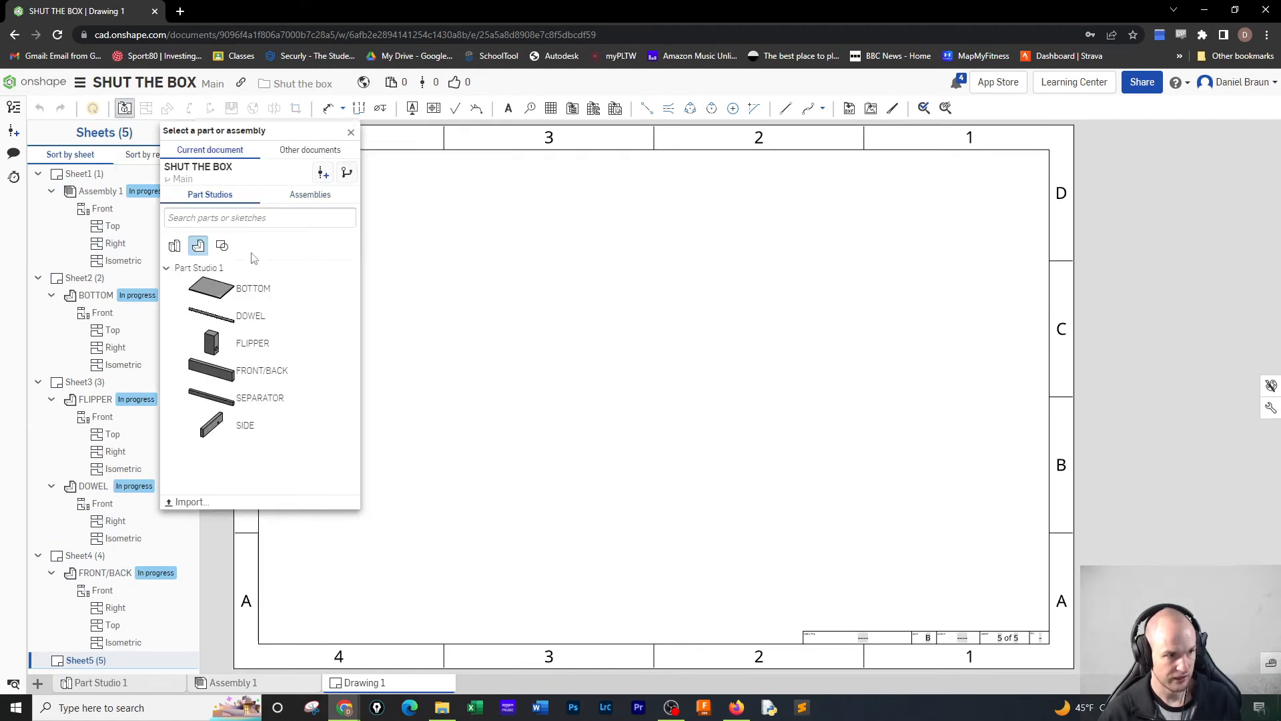
{"action": "left_click", "coordinate": [244, 422]}
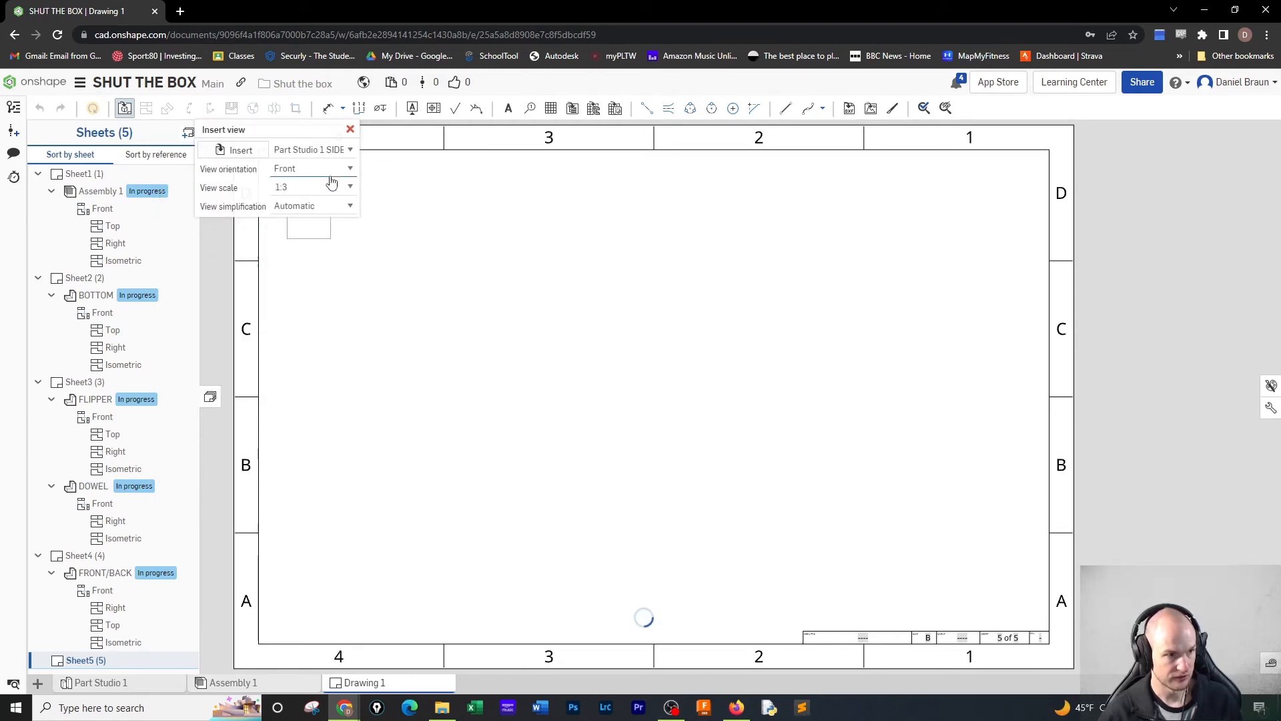
{"action": "left_click", "coordinate": [340, 175]}
{"action": "left_click", "coordinate": [290, 211]}
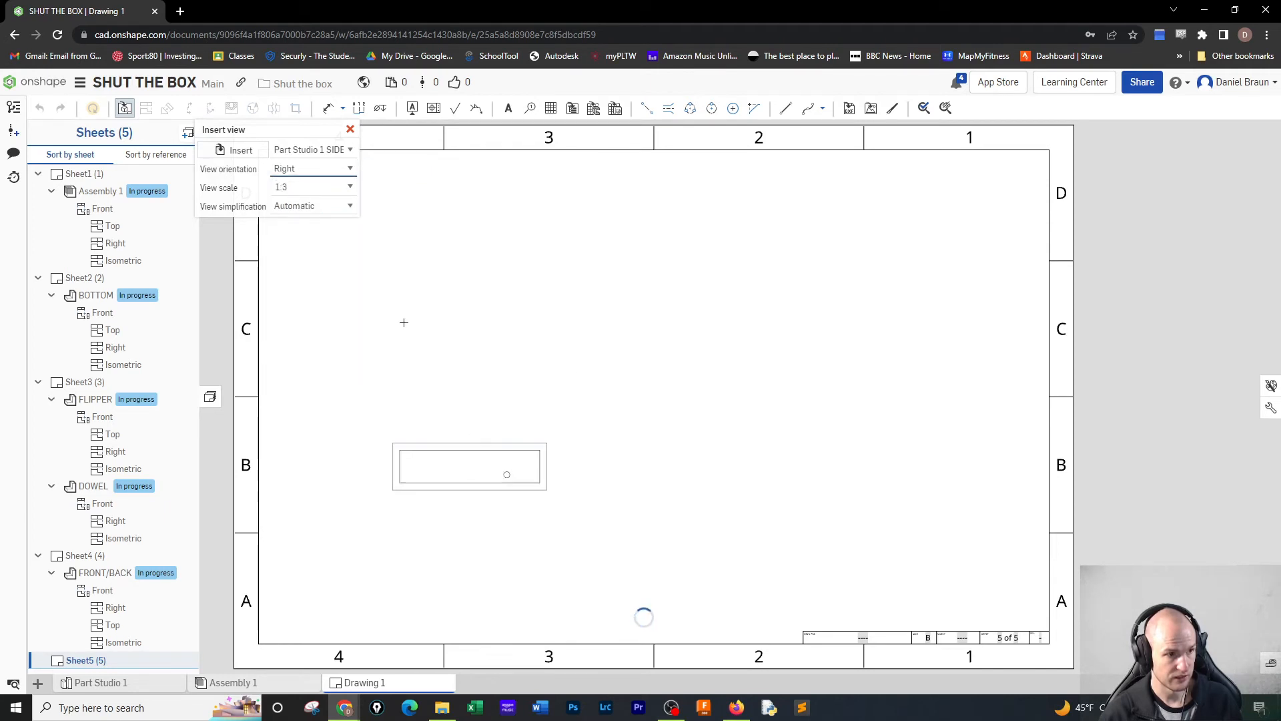
{"action": "left_click", "coordinate": [340, 188]}
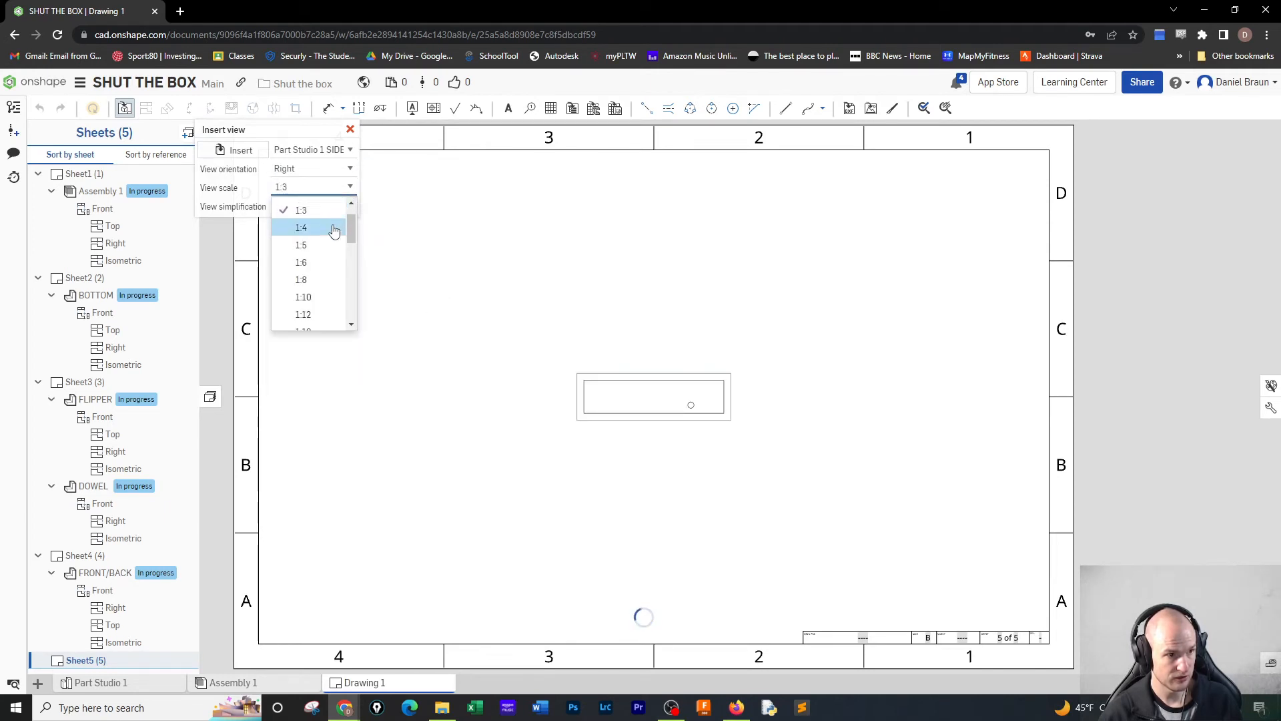
{"action": "left_click", "coordinate": [333, 229]}
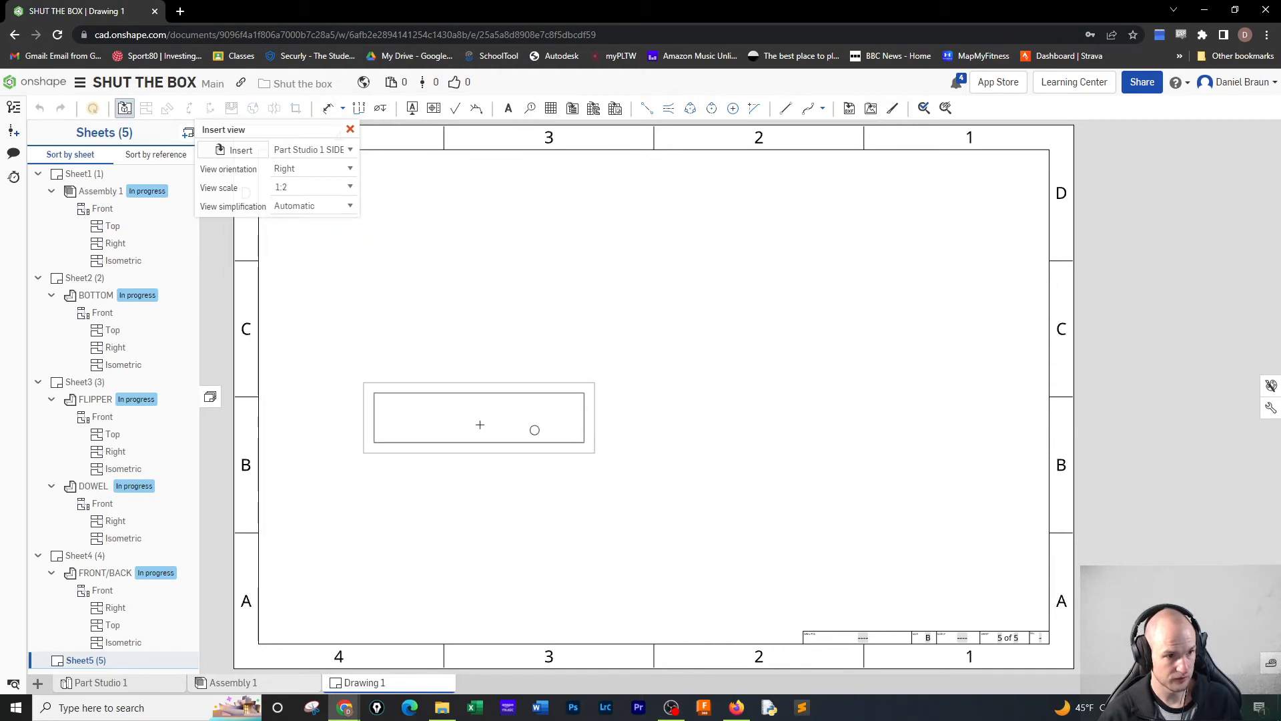
{"action": "left_click", "coordinate": [480, 432]}
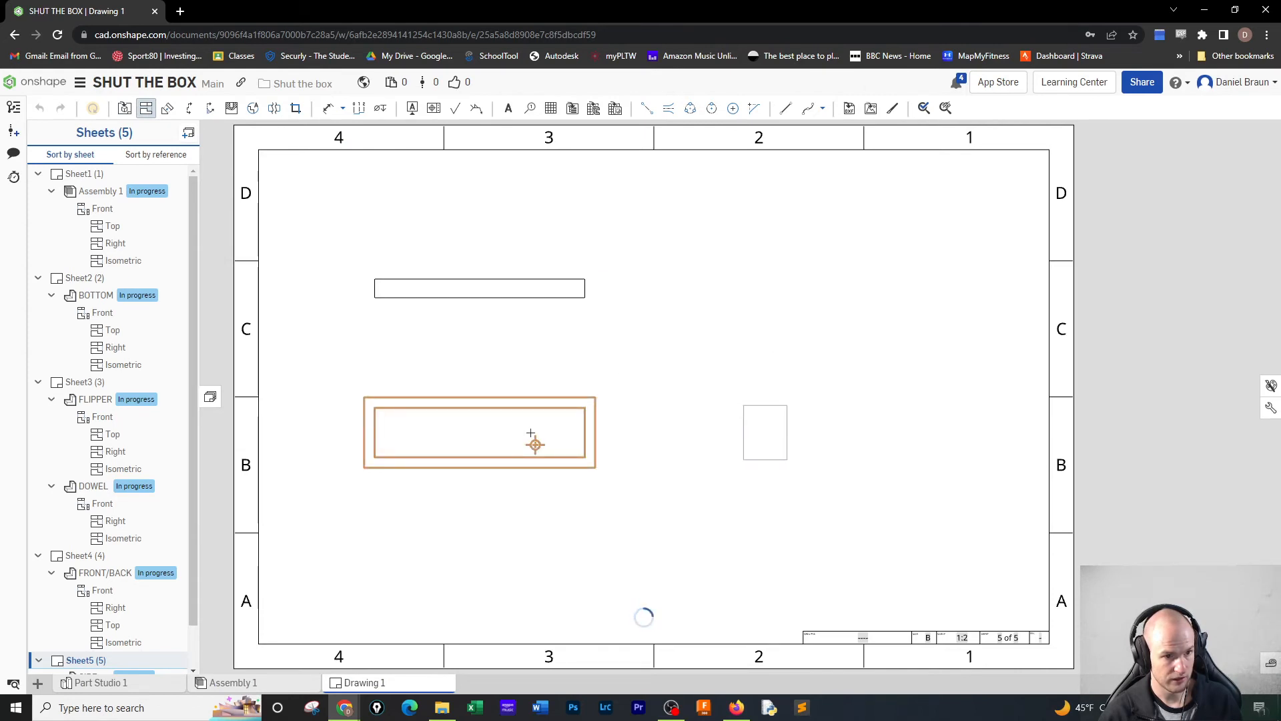
{"action": "left_click", "coordinate": [765, 448]}
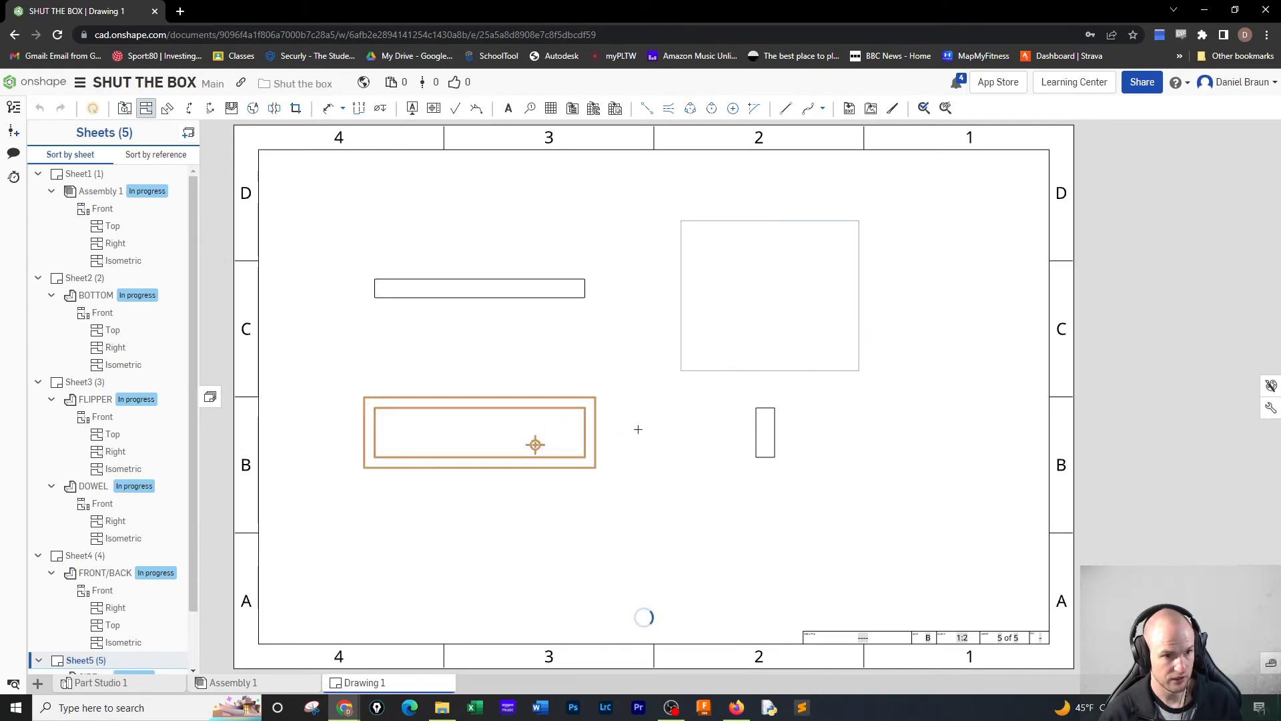
- Display the SIDE part's isometric view as shaded
{"action": "right_click", "coordinate": [715, 359]}
{"action": "mouse_move", "coordinate": [751, 344]}
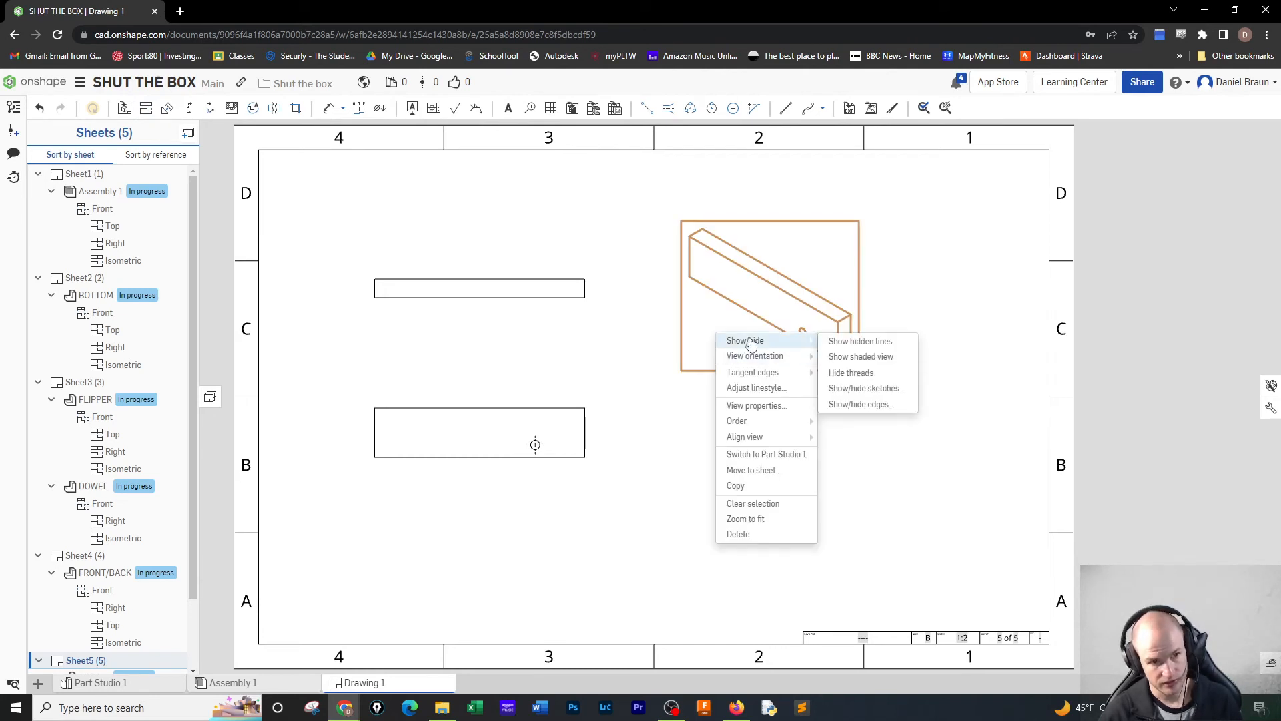
{"action": "left_click", "coordinate": [855, 358]}
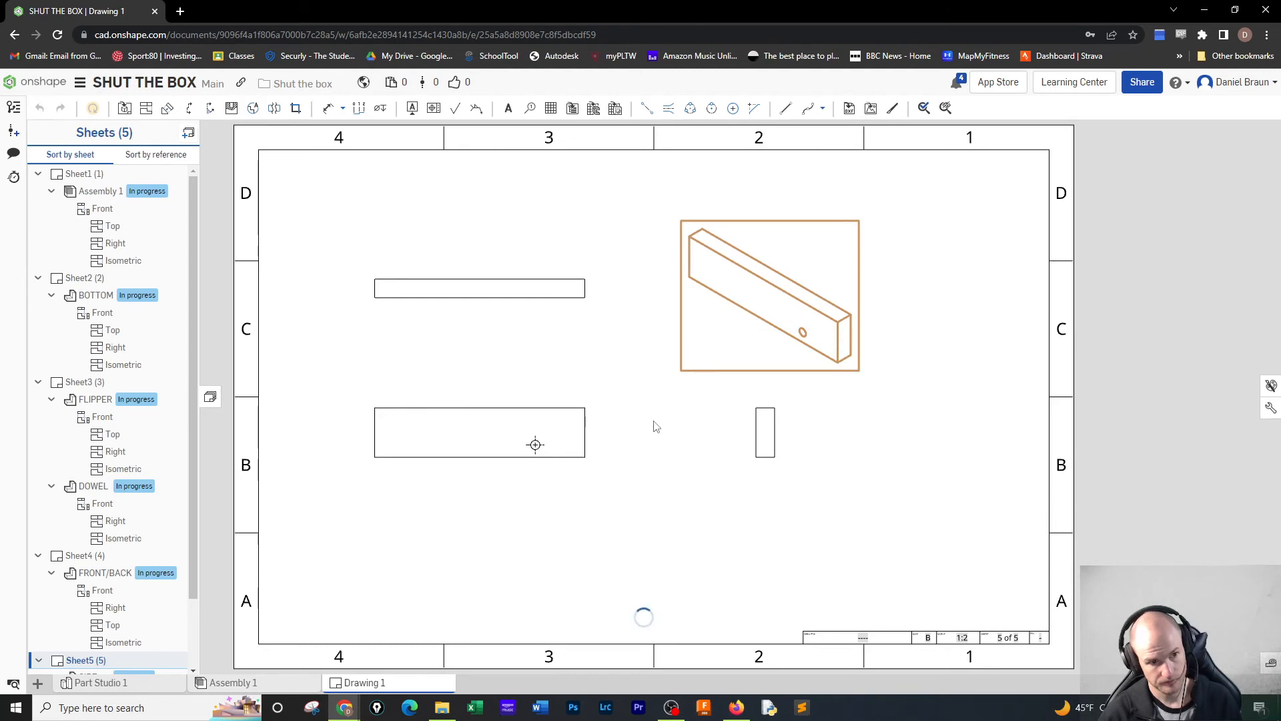
- Show hidden lines in the SIDE part's projected top view and narrow end view
{"action": "right_click", "coordinate": [575, 312]}
{"action": "mouse_move", "coordinate": [598, 315]}
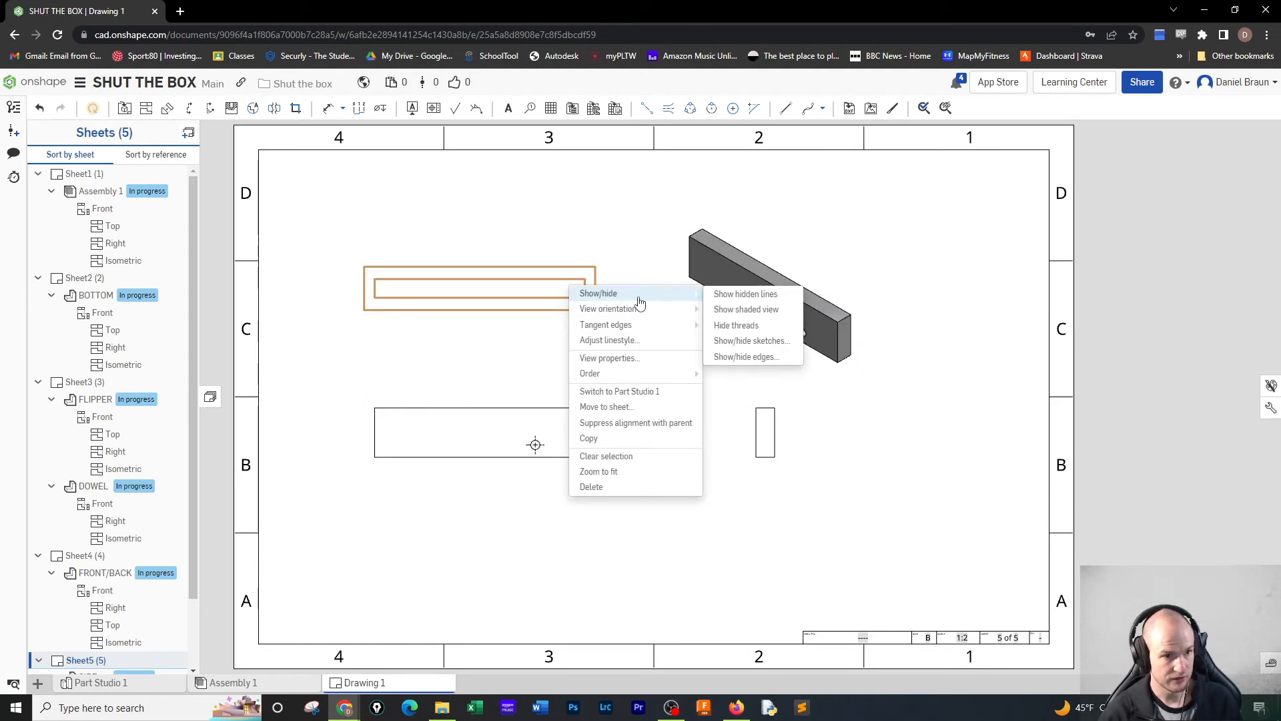
{"action": "left_click", "coordinate": [740, 292]}
{"action": "right_click", "coordinate": [747, 401]}
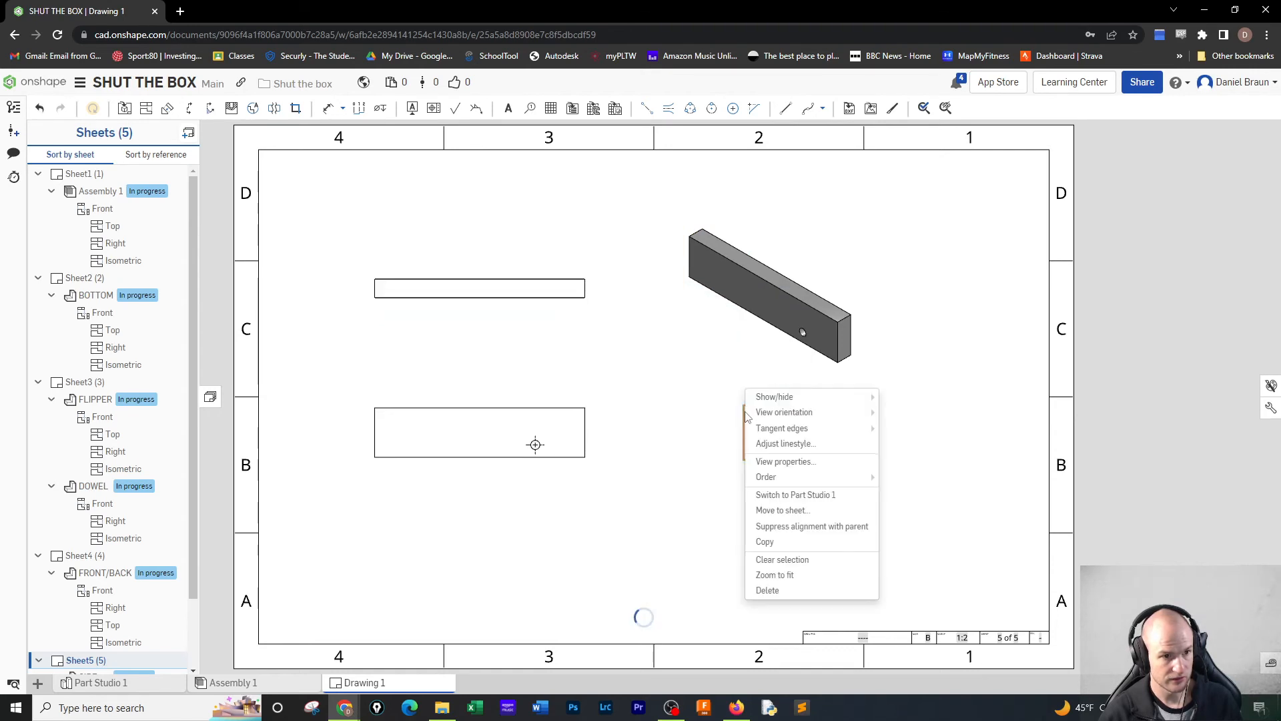
{"action": "mouse_move", "coordinate": [777, 398]}
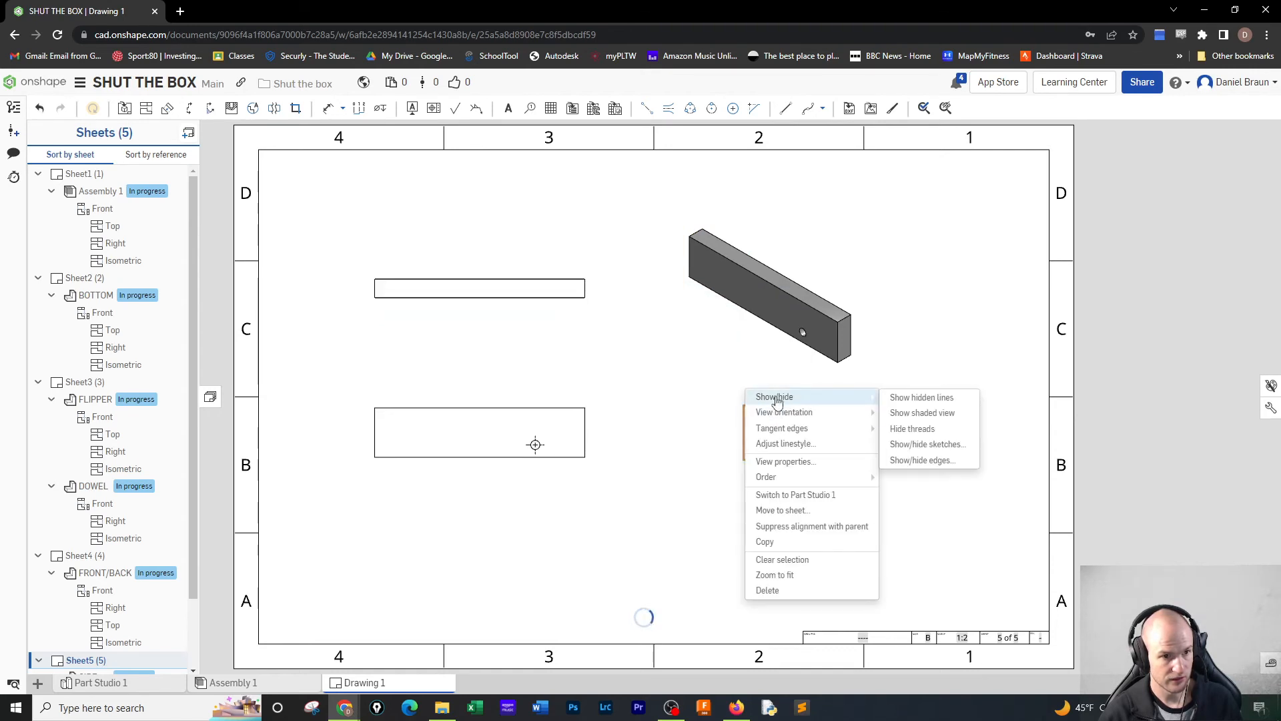
{"action": "left_click", "coordinate": [907, 397]}
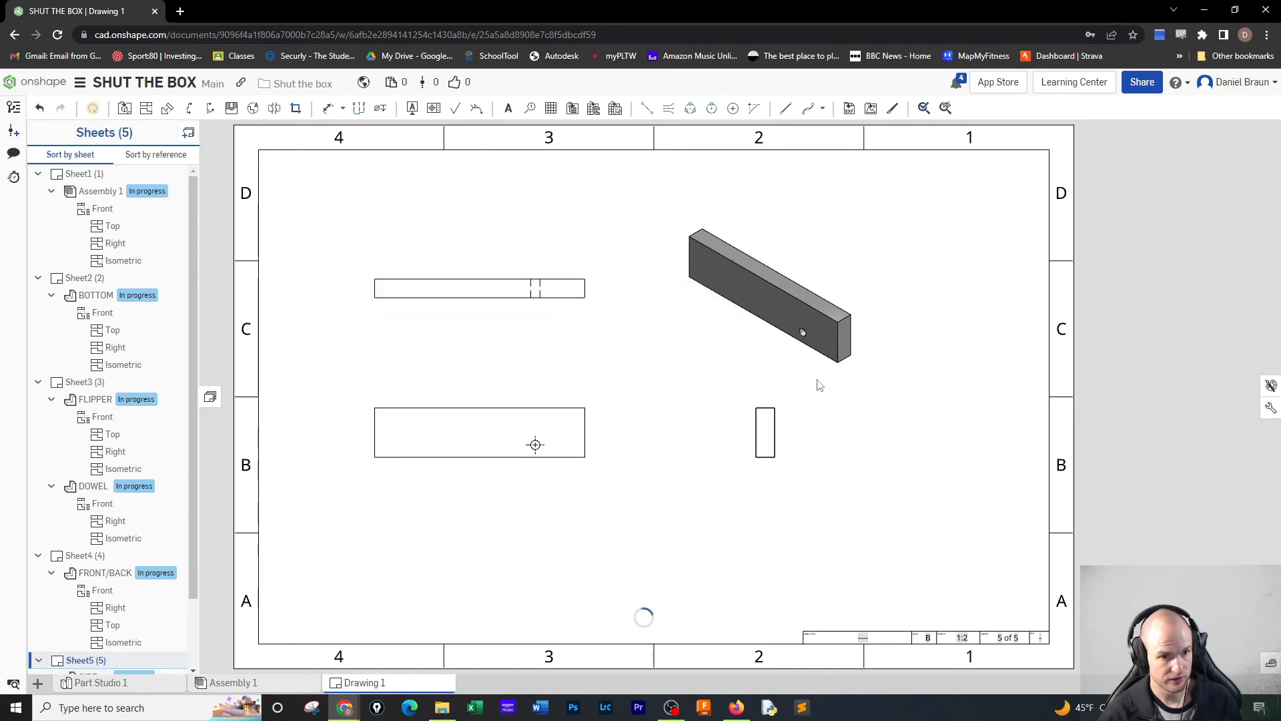
- Add centerlines between the hole's hidden lines in the top and end views, undoing the misplaced diagonal one
{"action": "left_click", "coordinate": [674, 110]}
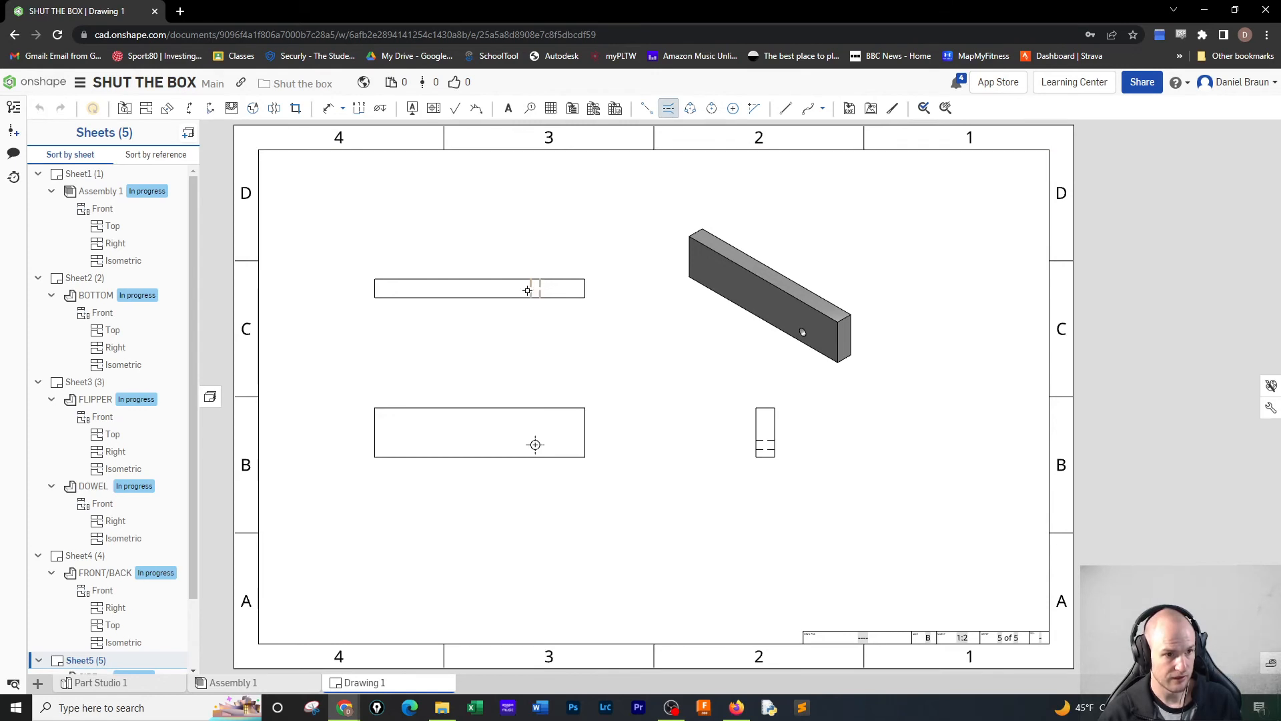
{"action": "left_click", "coordinate": [765, 444]}
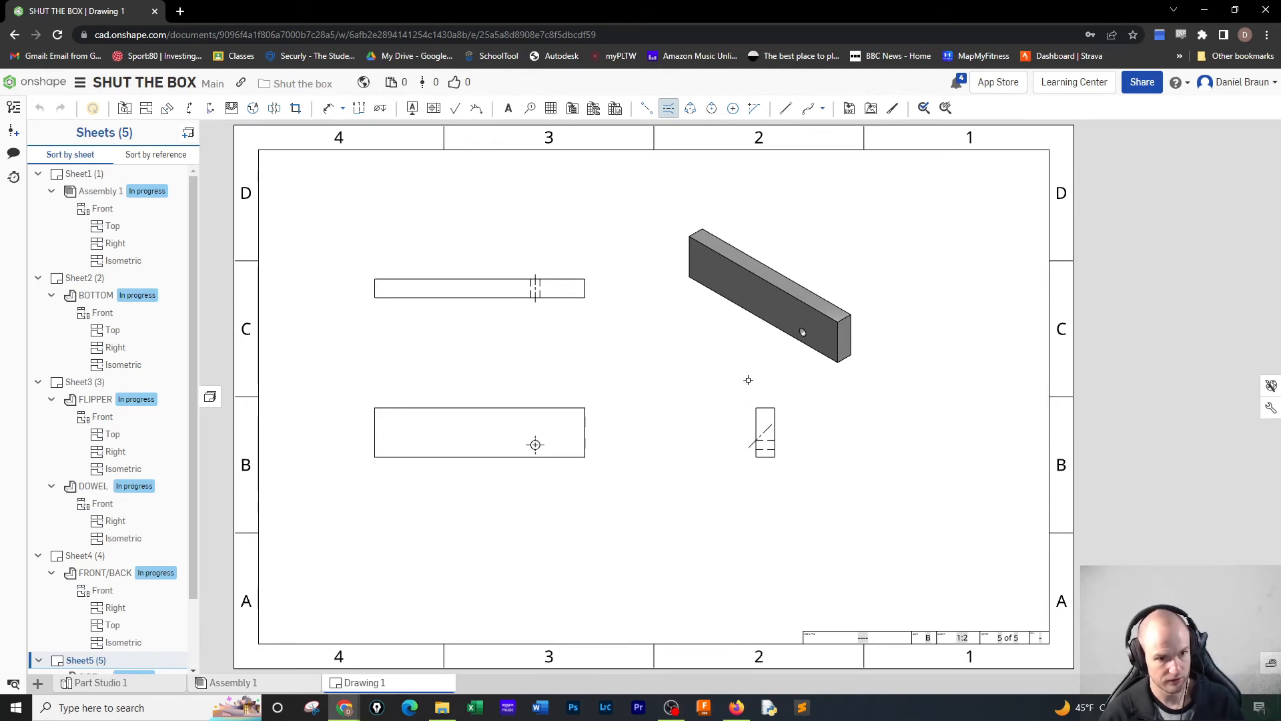
{"action": "key", "text": "Escape"}
{"action": "key", "text": "ctrl+z"}
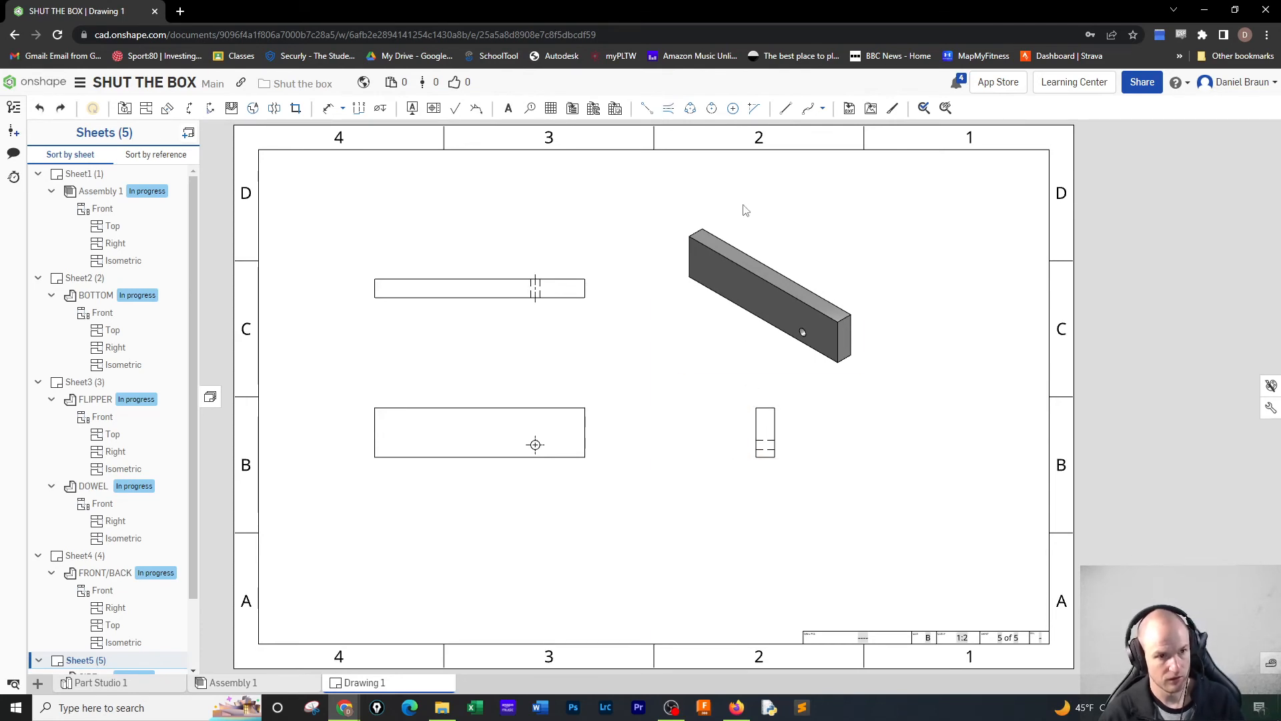
{"action": "left_click", "coordinate": [668, 108]}
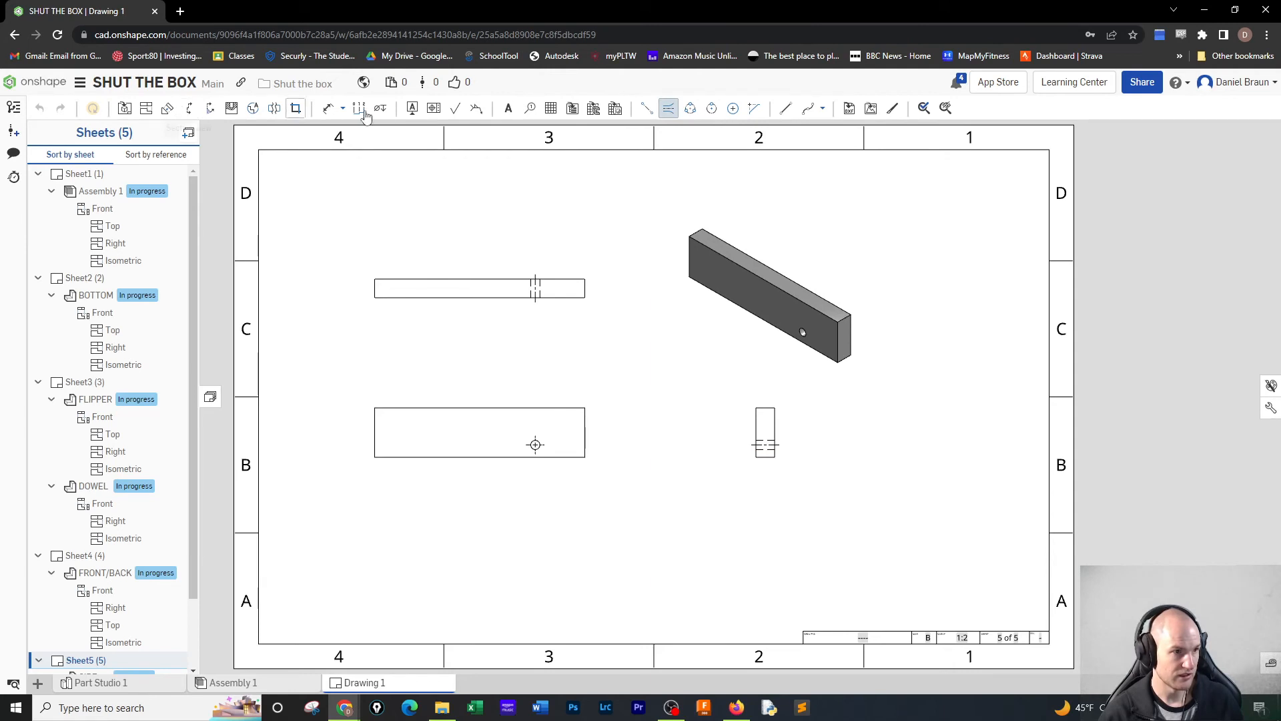
- Dimension the SIDE part's overall length above its main view and its height beside it
{"action": "left_click", "coordinate": [328, 108]}
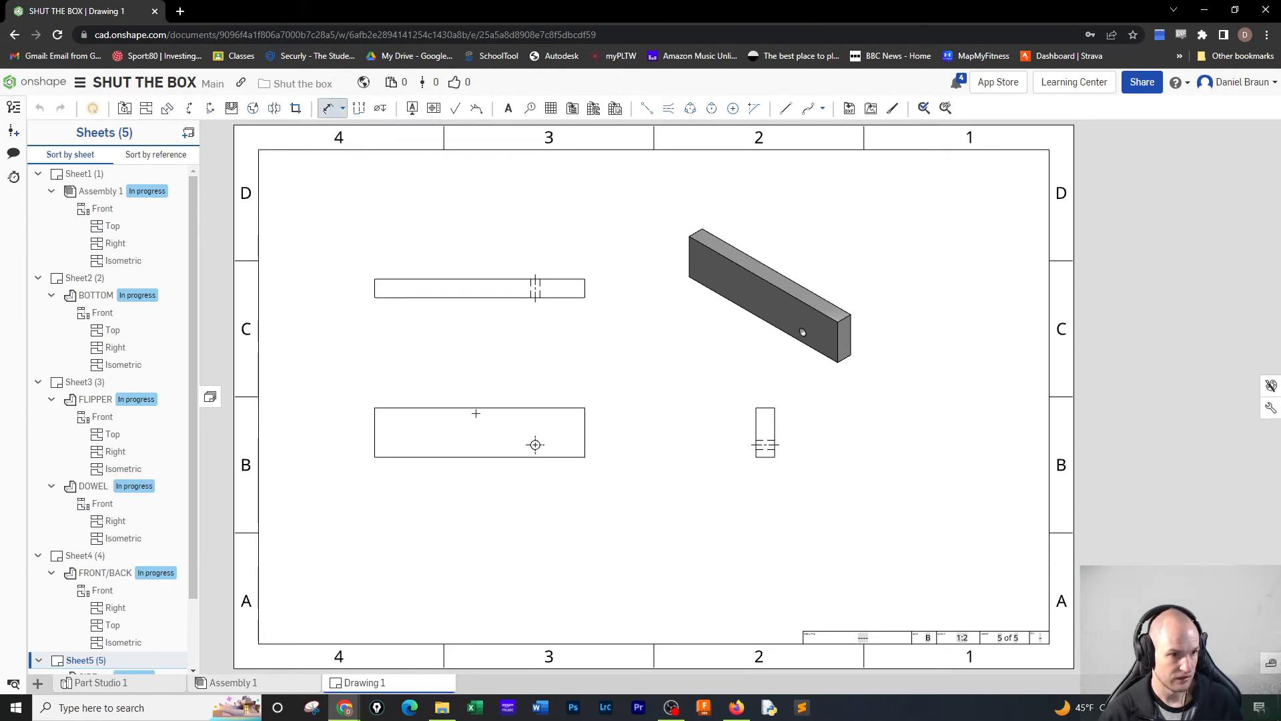
{"action": "left_click", "coordinate": [476, 408]}
{"action": "left_click", "coordinate": [480, 380]}
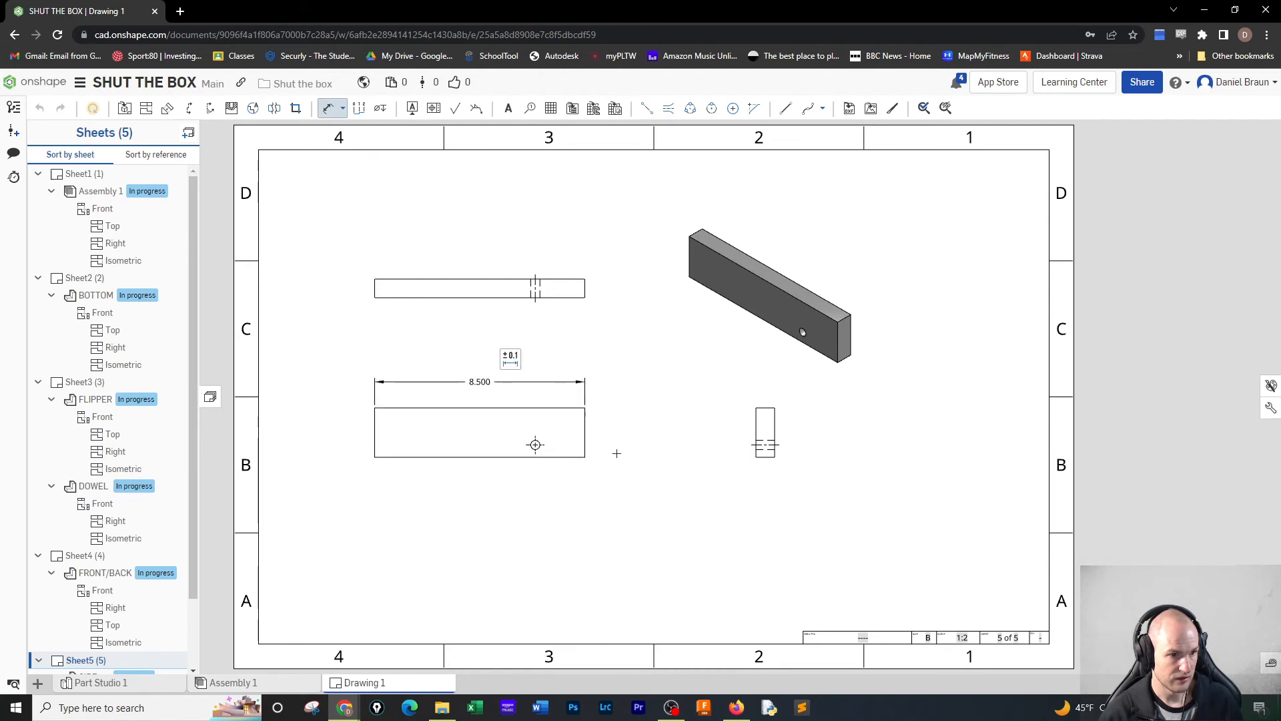
{"action": "left_click", "coordinate": [586, 440]}
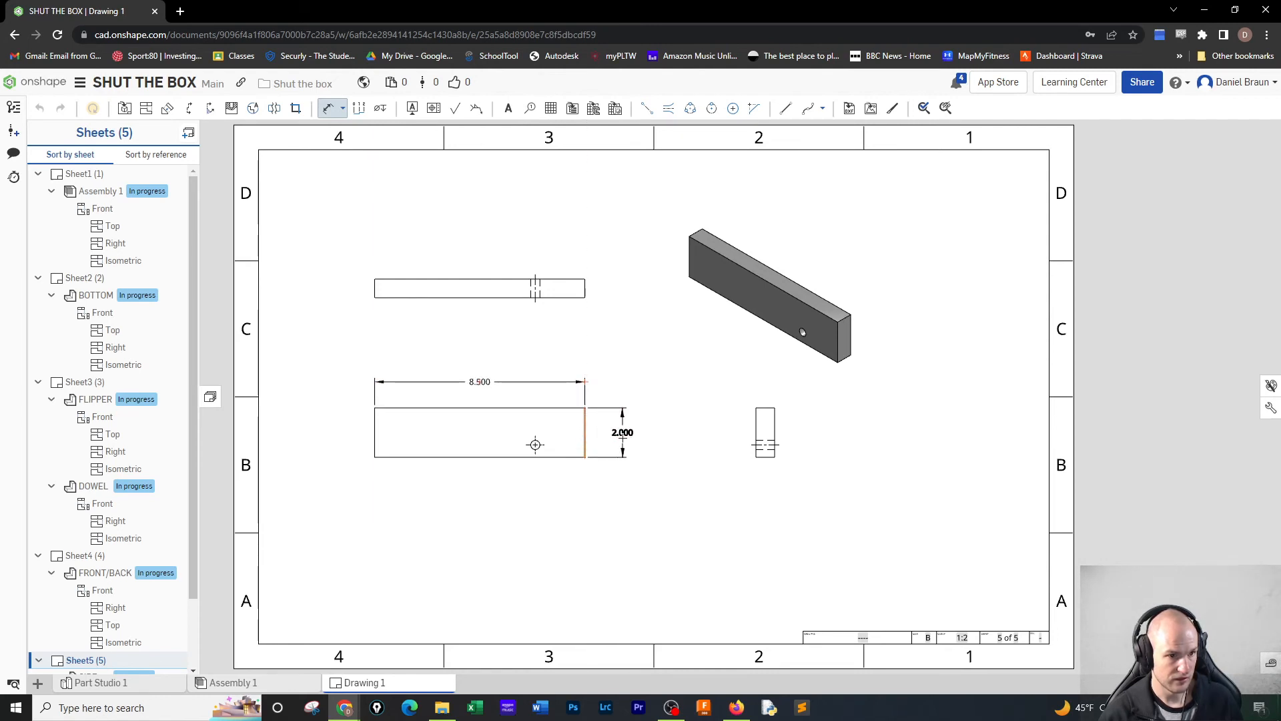
{"action": "left_click", "coordinate": [624, 434]}
- Dimension the hole's center from the bottom edge and from the nearer end of the main view
{"action": "left_click", "coordinate": [535, 444]}
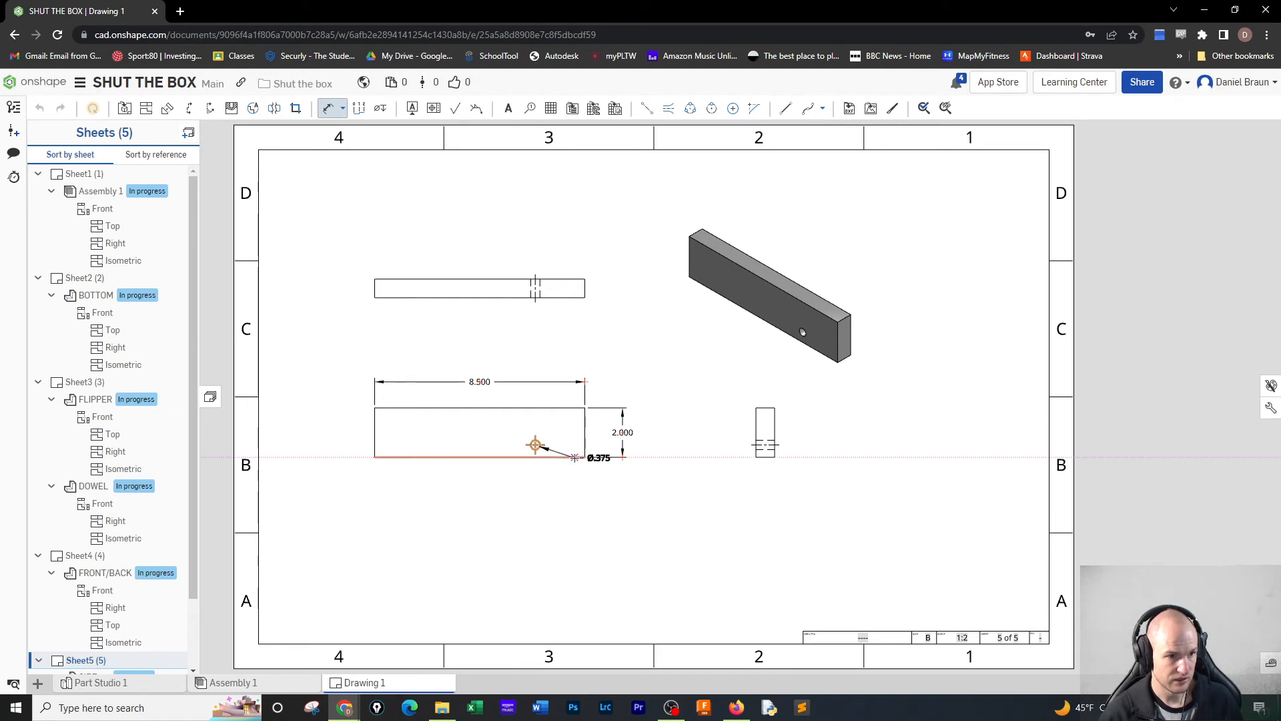
{"action": "left_click", "coordinate": [575, 457]}
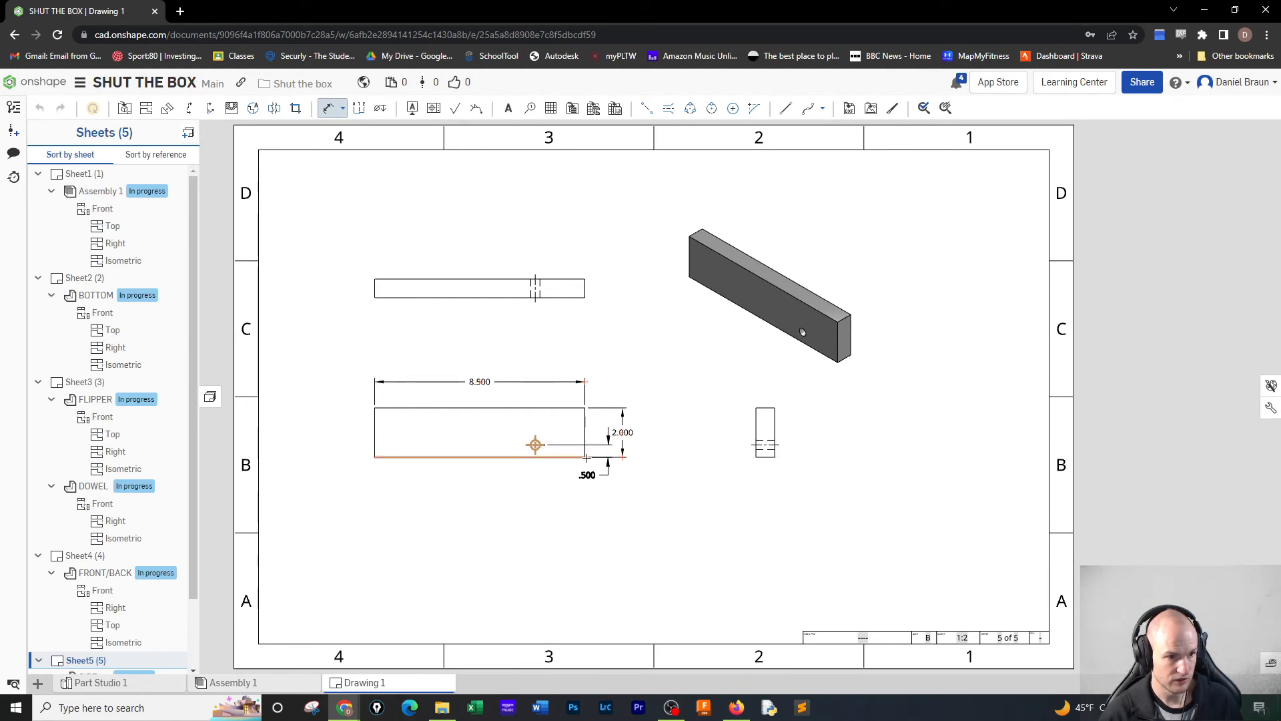
{"action": "left_click", "coordinate": [586, 472]}
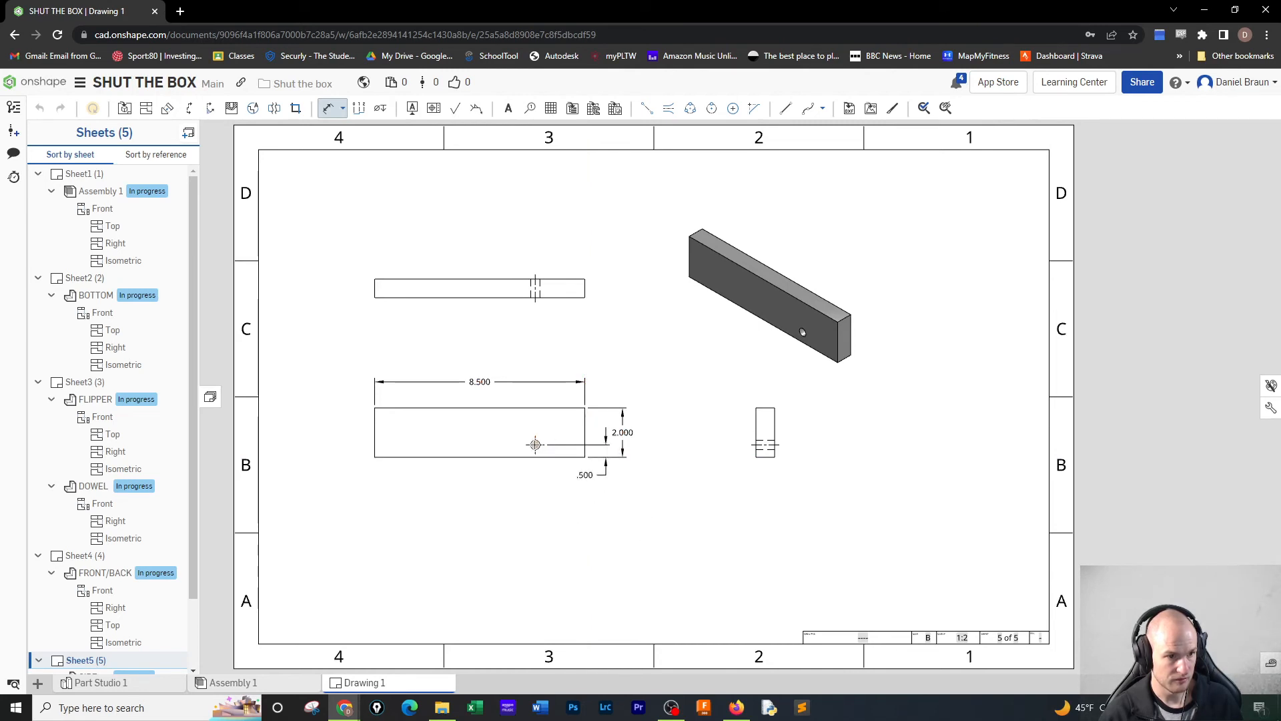
{"action": "left_click", "coordinate": [536, 445]}
{"action": "left_click", "coordinate": [585, 430]}
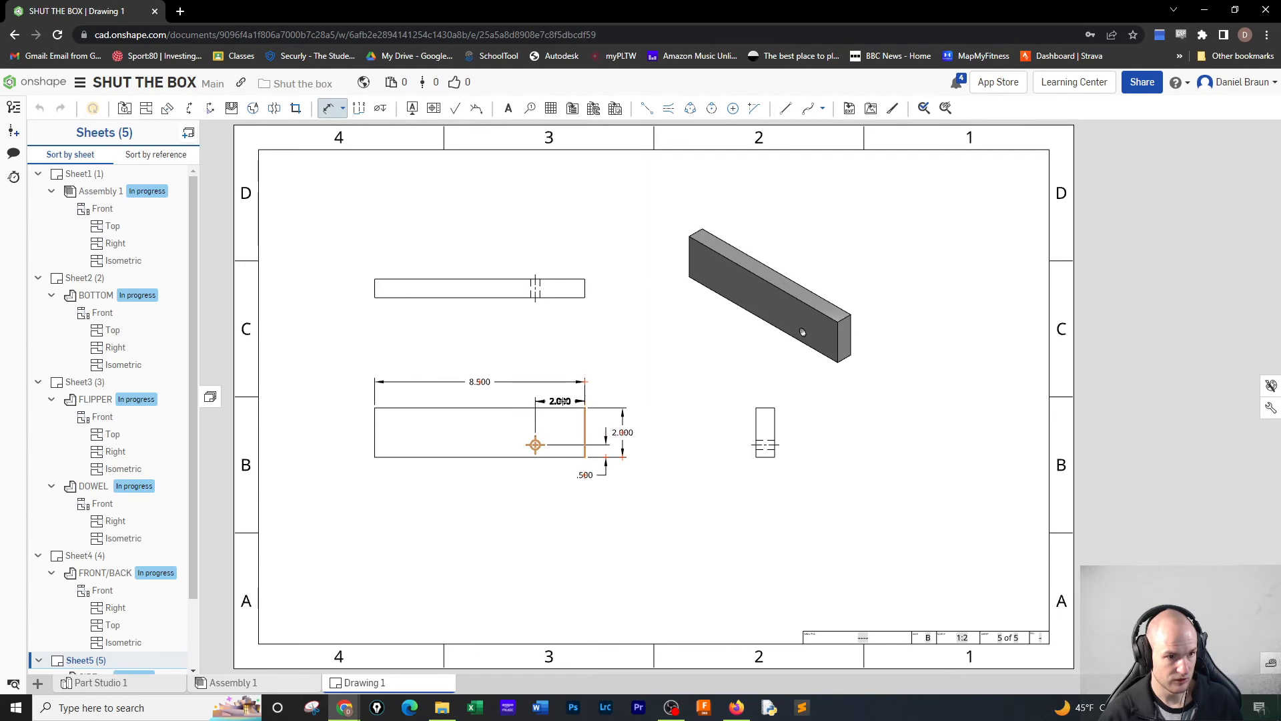
{"action": "left_click", "coordinate": [561, 395]}
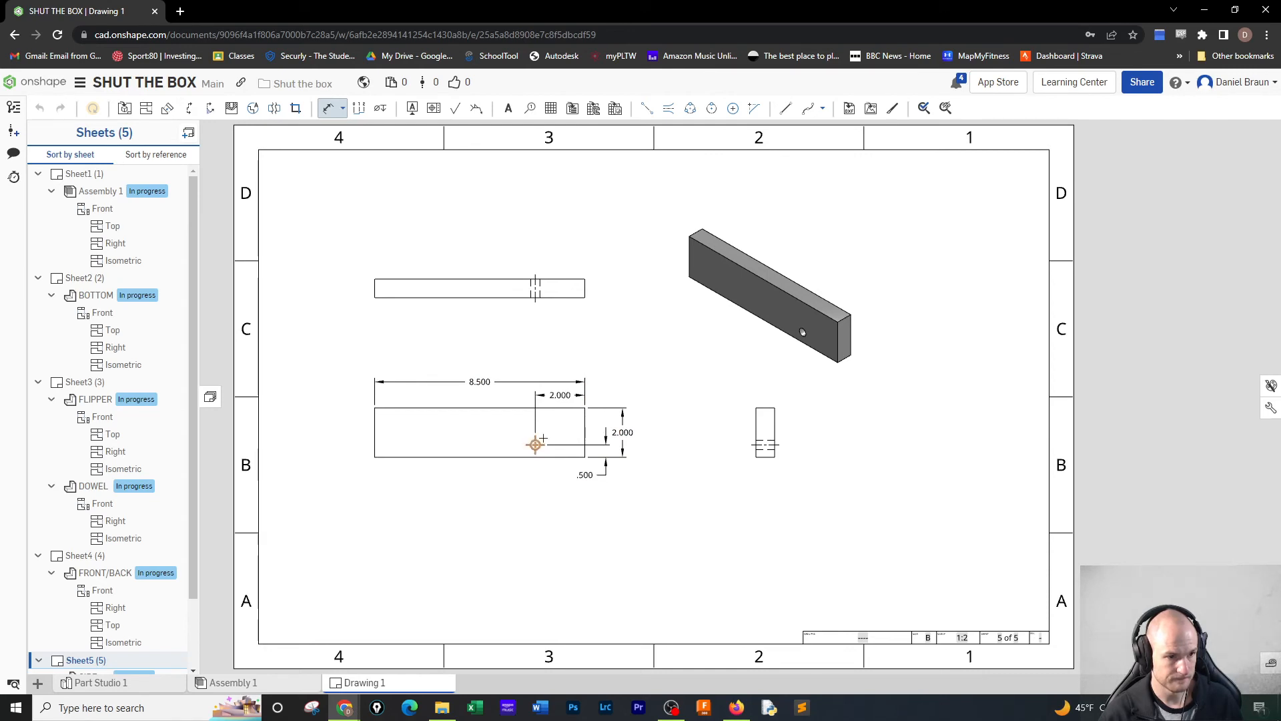
- Add a diameter dimension to the hole above the main view and move its vertical location dimension closer to the part
{"action": "left_click", "coordinate": [543, 439]}
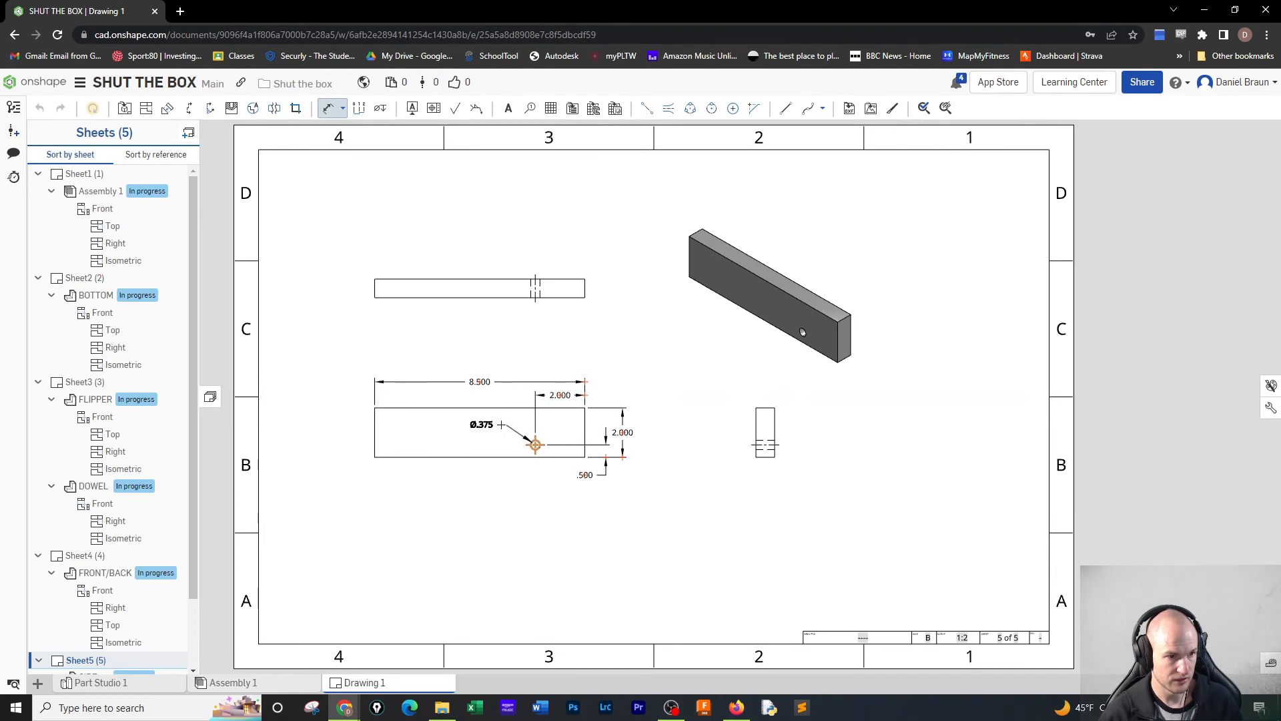
{"action": "left_click", "coordinate": [495, 396]}
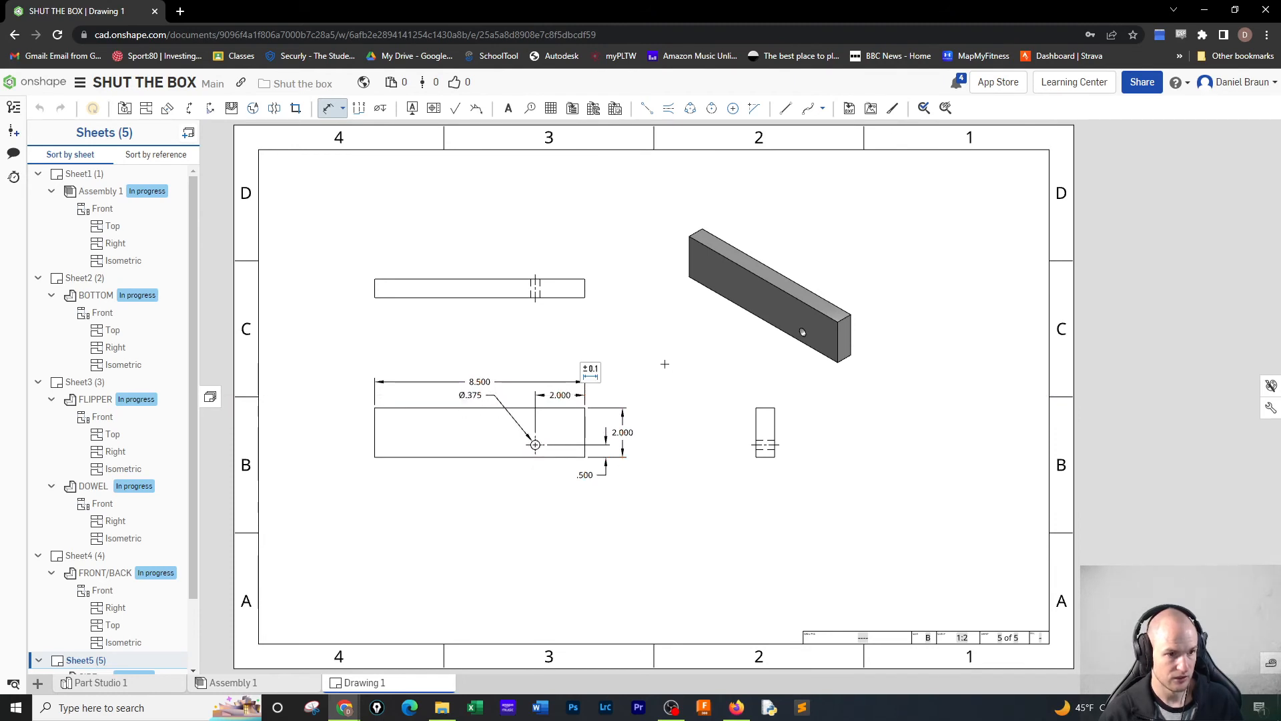
{"action": "key", "text": "Escape"}
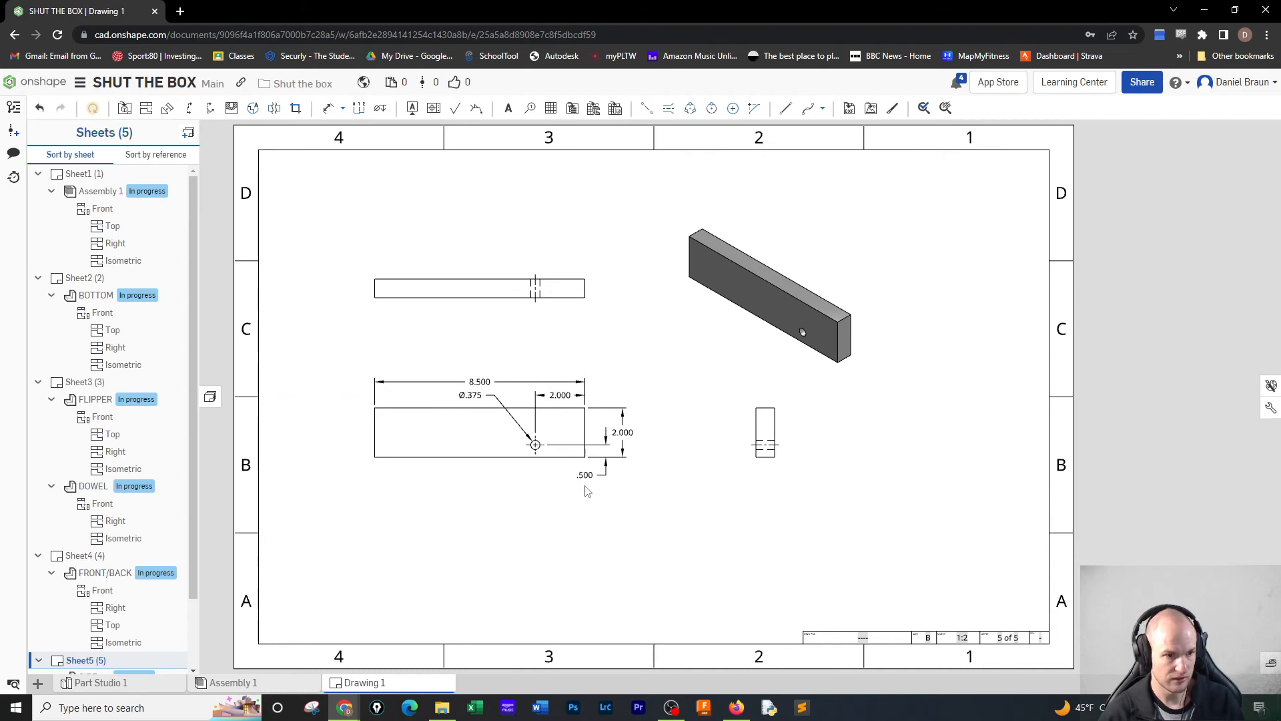
{"action": "mouse_move", "coordinate": [585, 473]}
{"action": "left_mouse_down"}
{"action": "mouse_move", "coordinate": [599, 429]}
{"action": "mouse_move", "coordinate": [622, 426]}
{"action": "mouse_move", "coordinate": [620, 398]}
{"action": "mouse_move", "coordinate": [617, 477]}
{"action": "mouse_move", "coordinate": [576, 476]}
{"action": "left_mouse_up"}
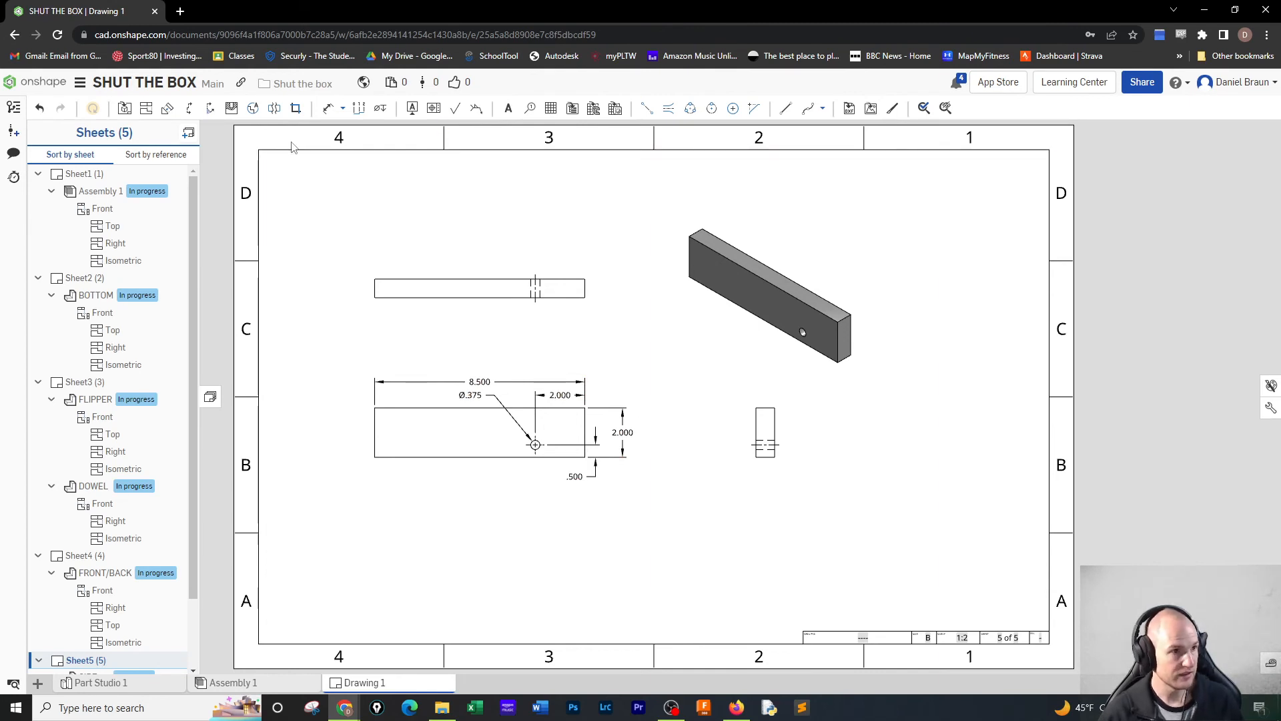
- Dimension the SIDE part's thickness at the end of its top view
{"action": "left_click", "coordinate": [327, 108]}
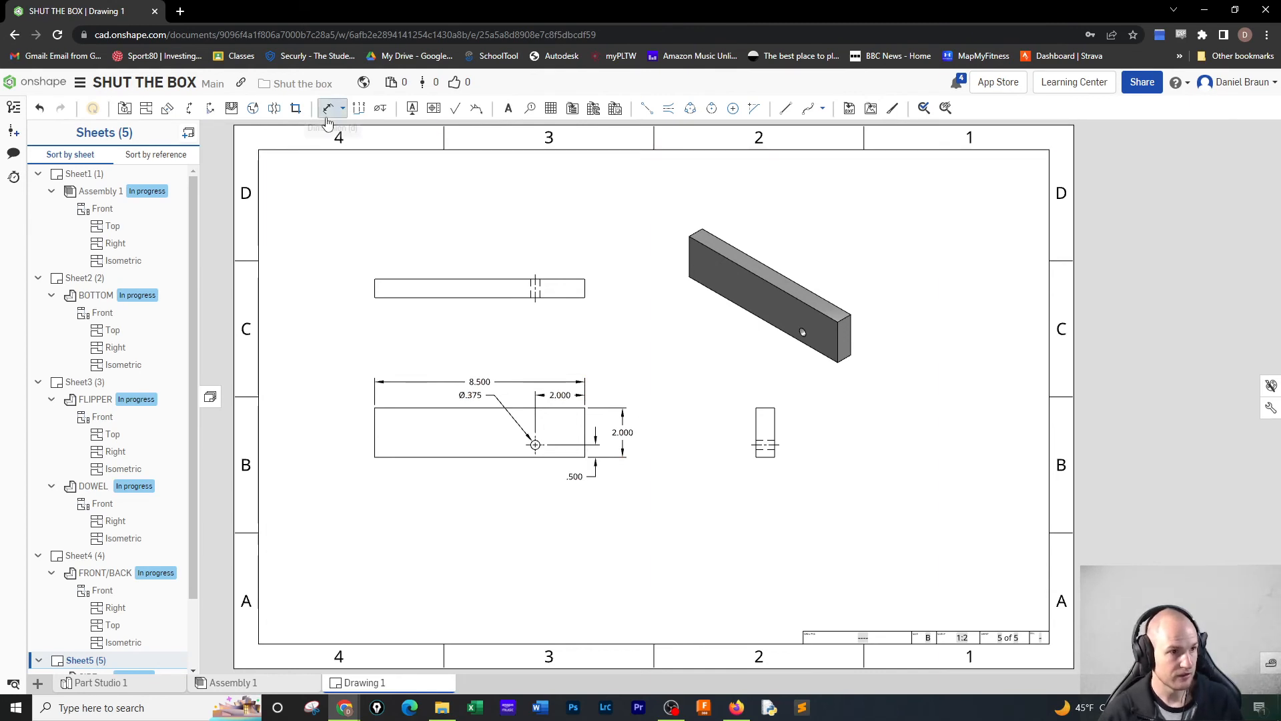
{"action": "left_click", "coordinate": [584, 290]}
{"action": "left_click", "coordinate": [603, 288]}
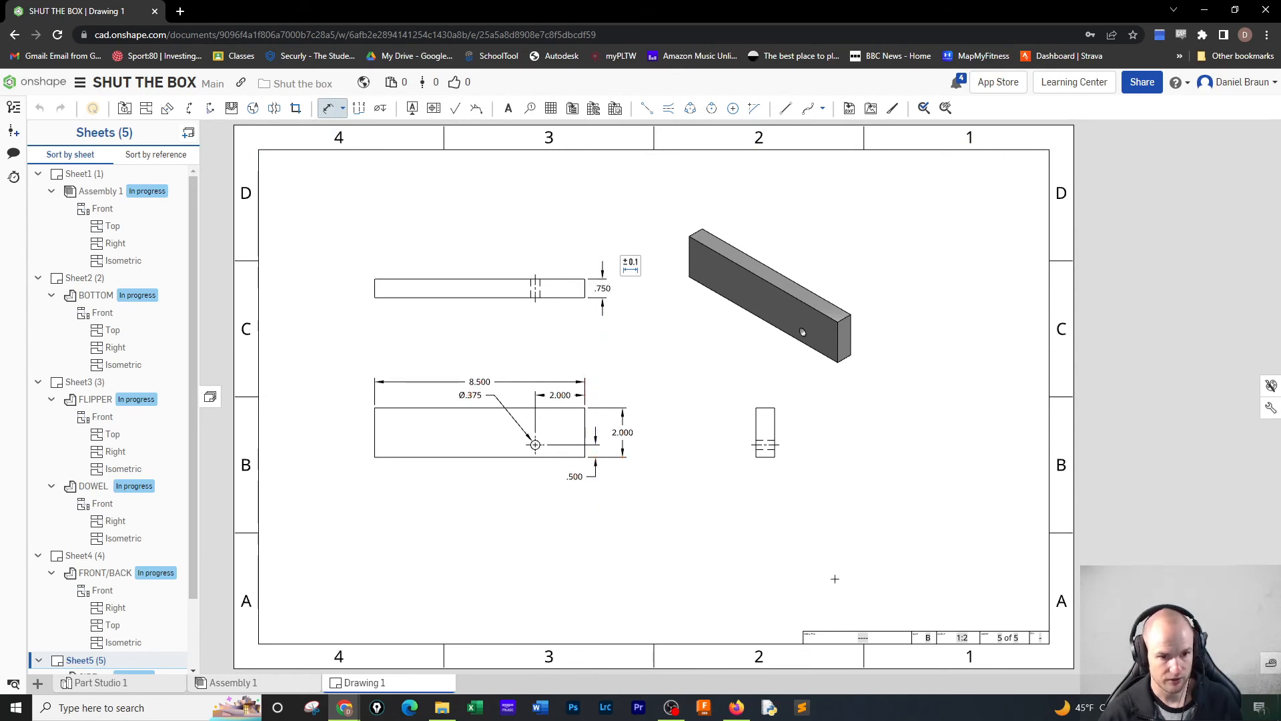
{"action": "key", "text": "Escape"}
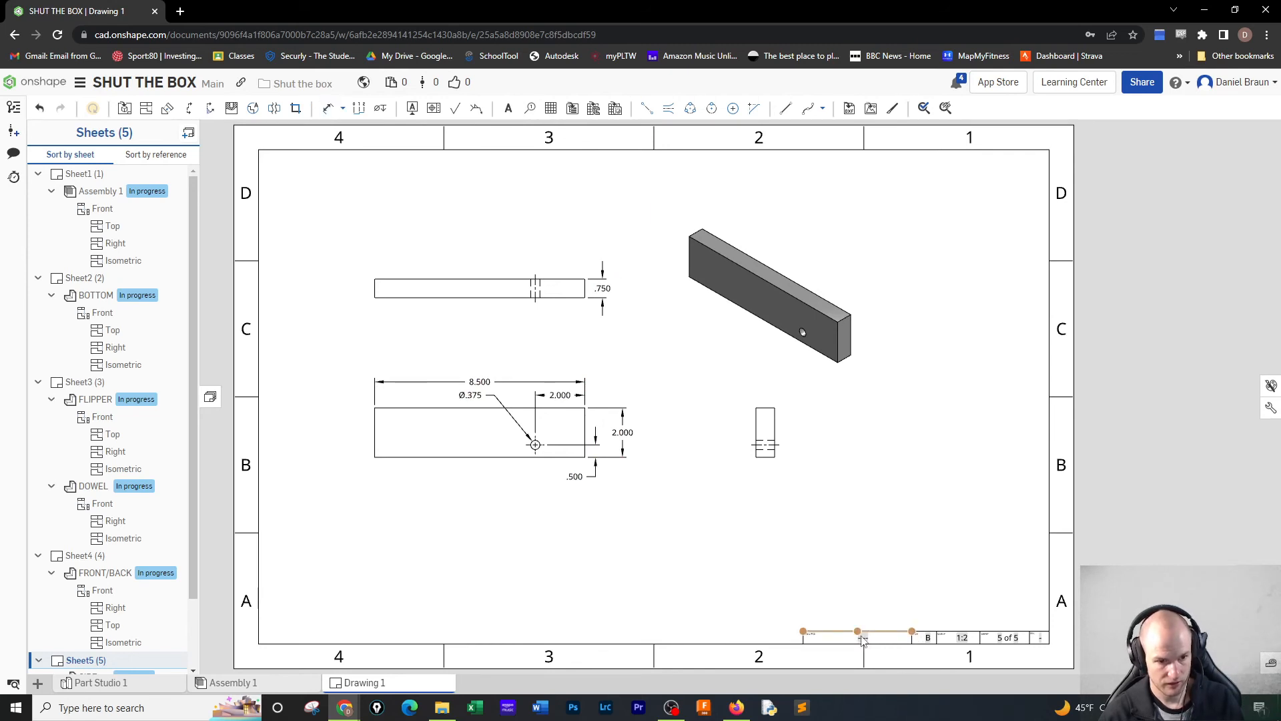
- Enter SIDE as the drawing number in the title block of the side part's sheet
{"action": "double_click", "coordinate": [862, 639]}
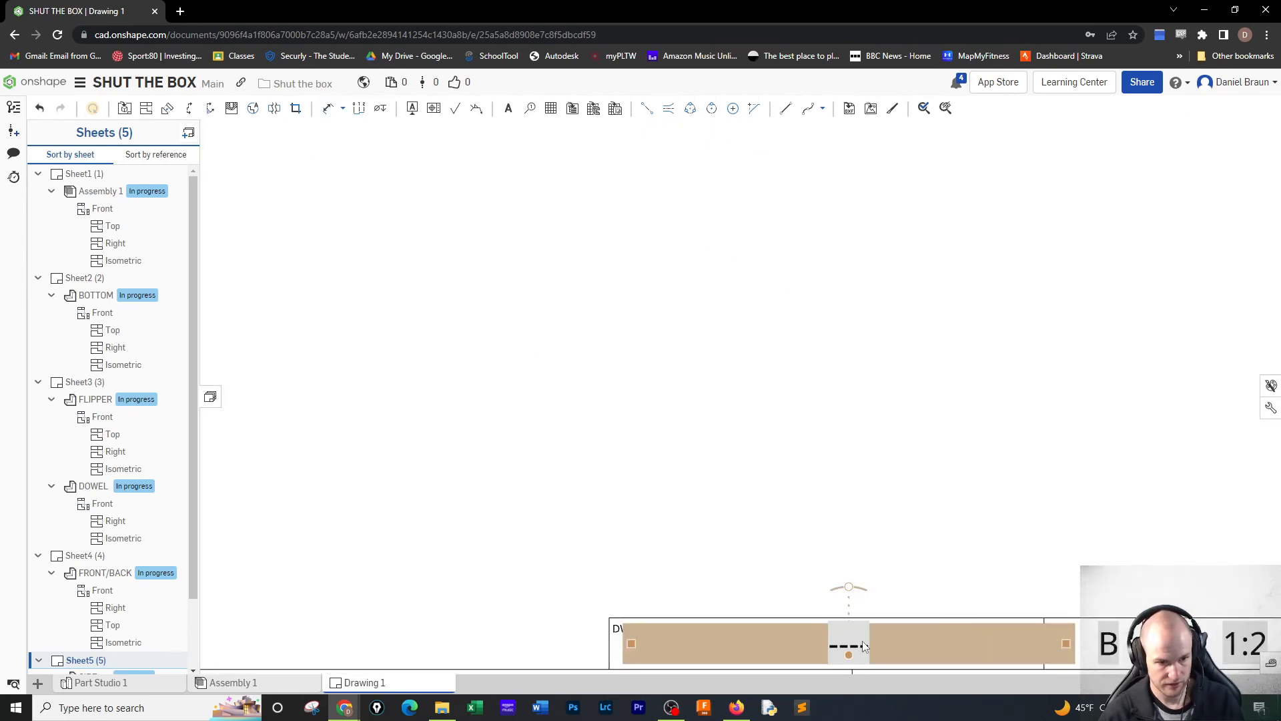
{"action": "double_click", "coordinate": [863, 642]}
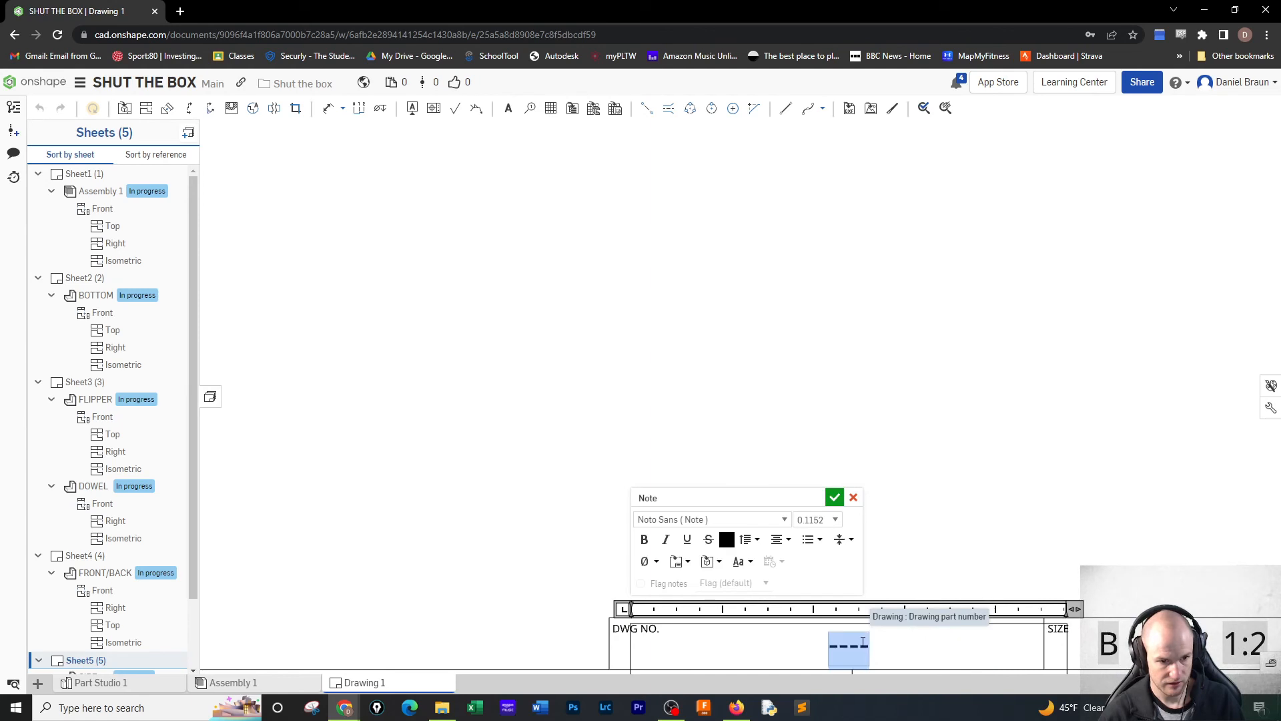
{"action": "type", "text": "SIDE"}
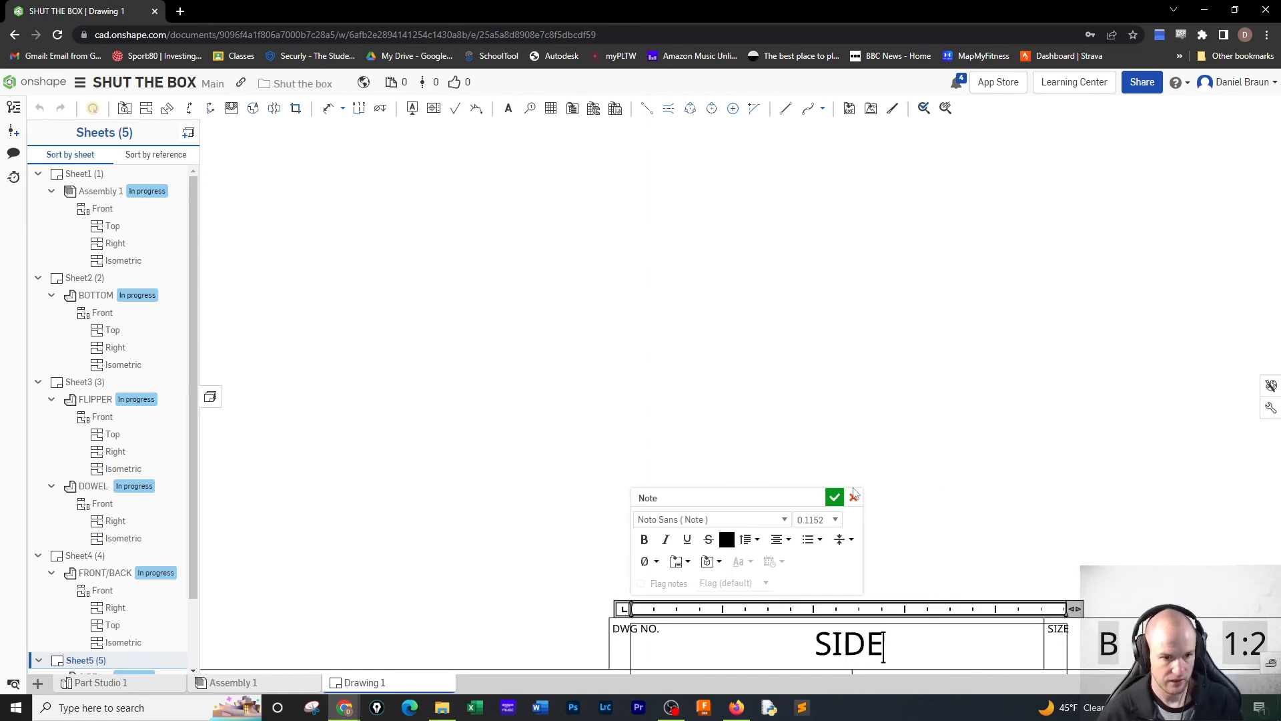
{"action": "left_click", "coordinate": [835, 497]}
{"action": "scroll", "coordinate": [842, 508], "scroll_direction": "down", "scroll_amount": 5}
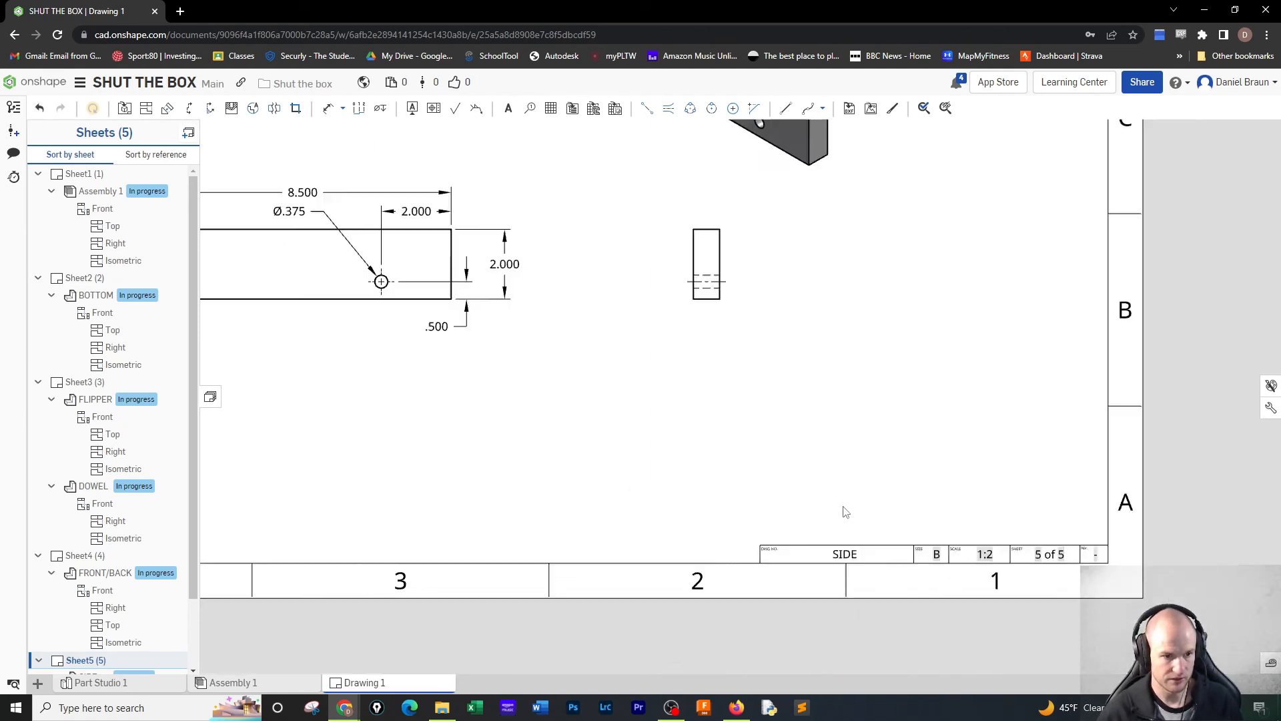
{"action": "scroll", "coordinate": [841, 507], "scroll_direction": "down", "scroll_amount": 3}
{"action": "middle_click_drag", "start_coordinate": [830, 486], "coordinate": [904, 571]}
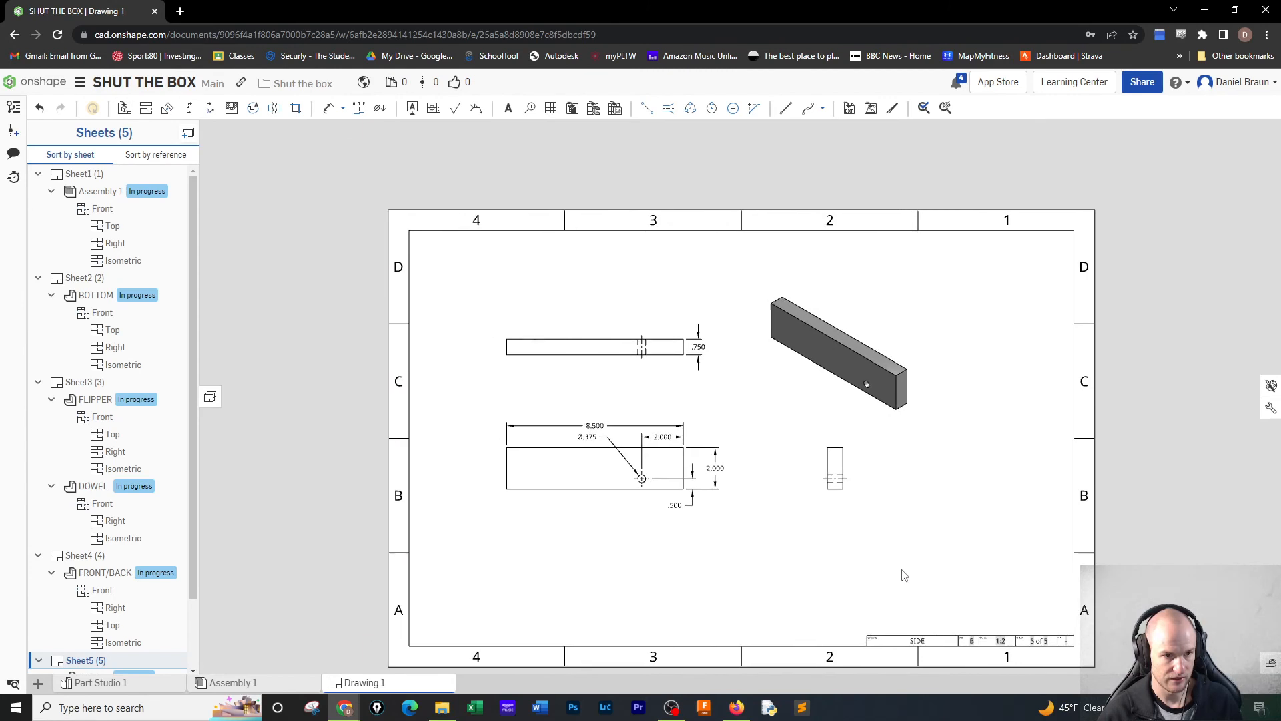
- Add a new sheet and insert a front view of the SEPARATOR part at 1:2 scale on it
{"action": "left_click", "coordinate": [188, 133]}
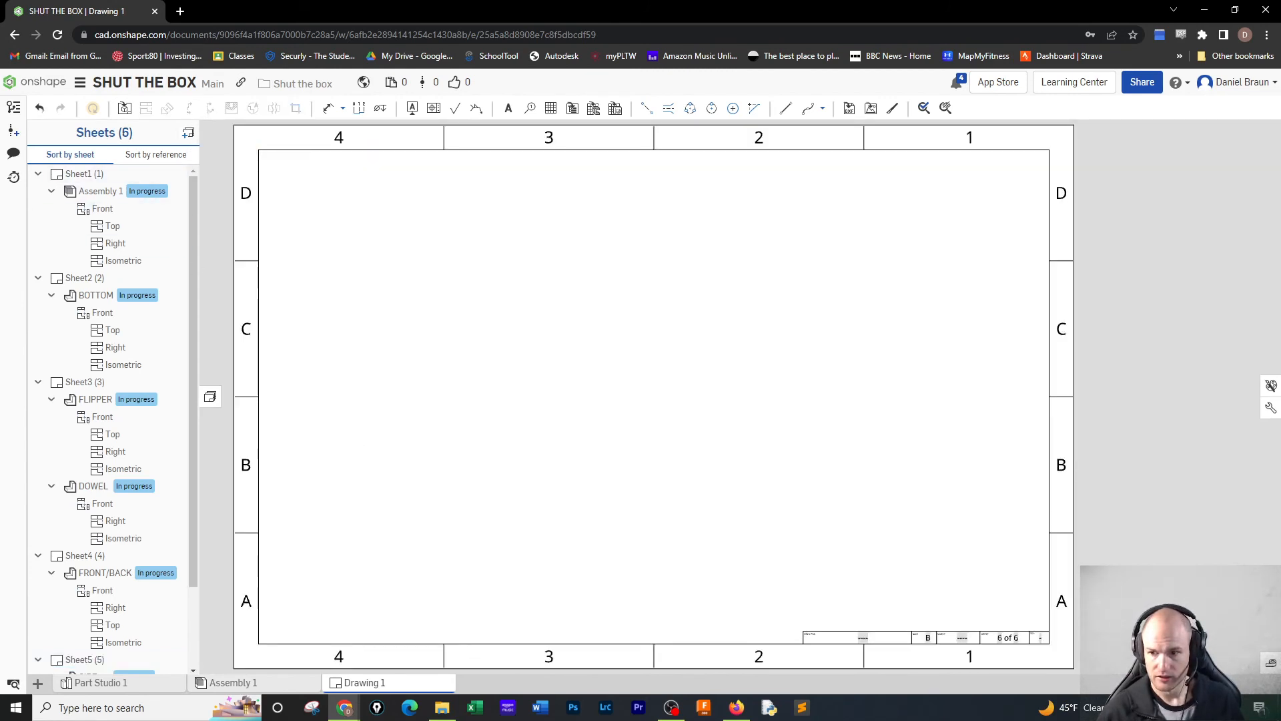
{"action": "left_click", "coordinate": [124, 108]}
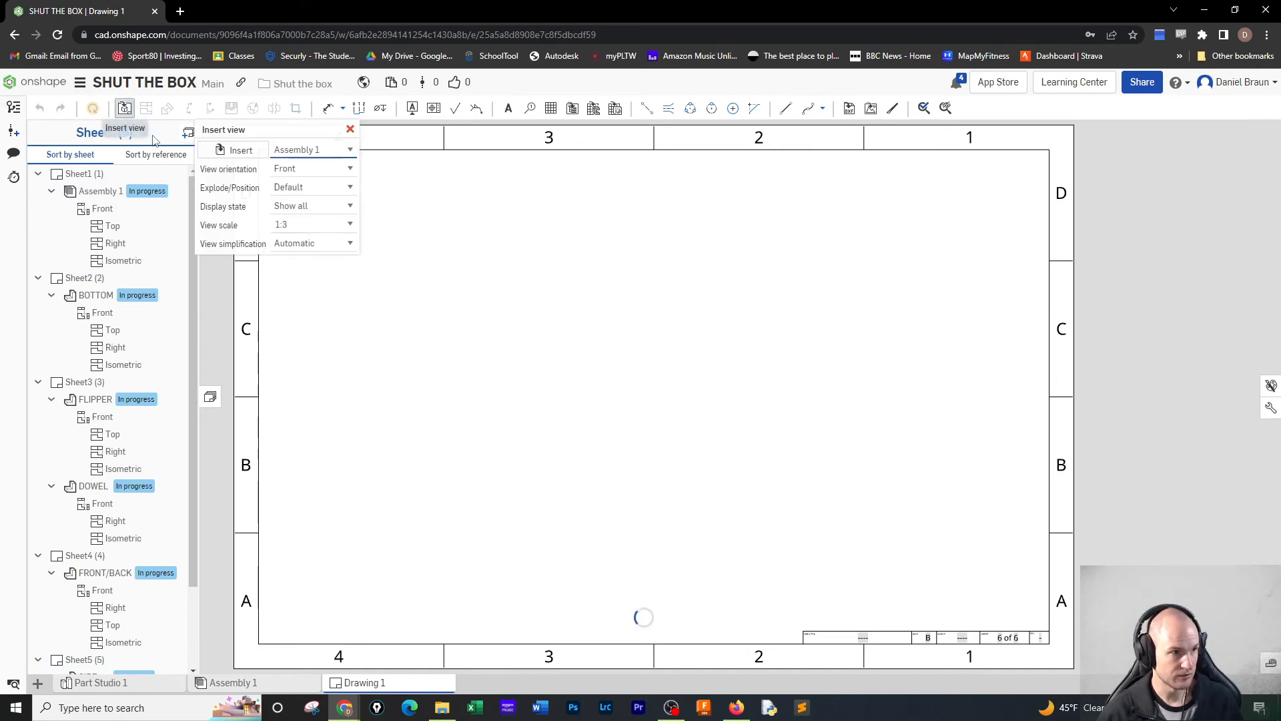
{"action": "left_click", "coordinate": [257, 152]}
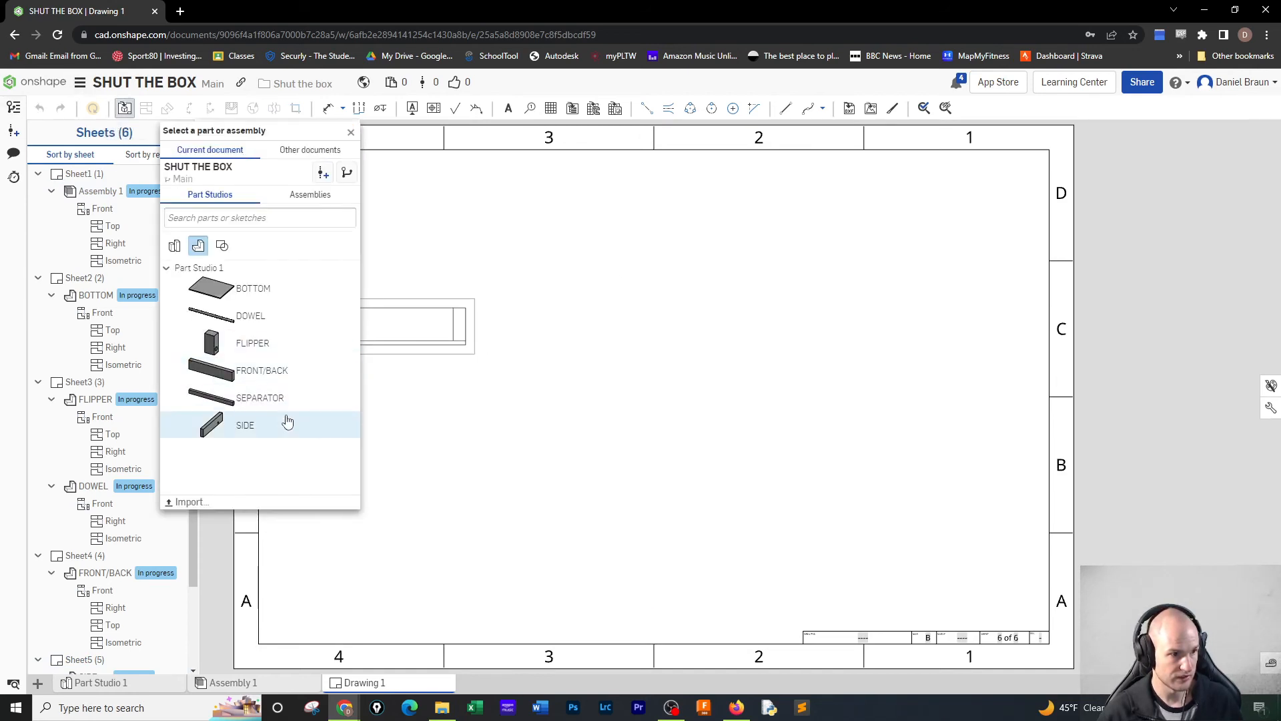
{"action": "left_click", "coordinate": [273, 399]}
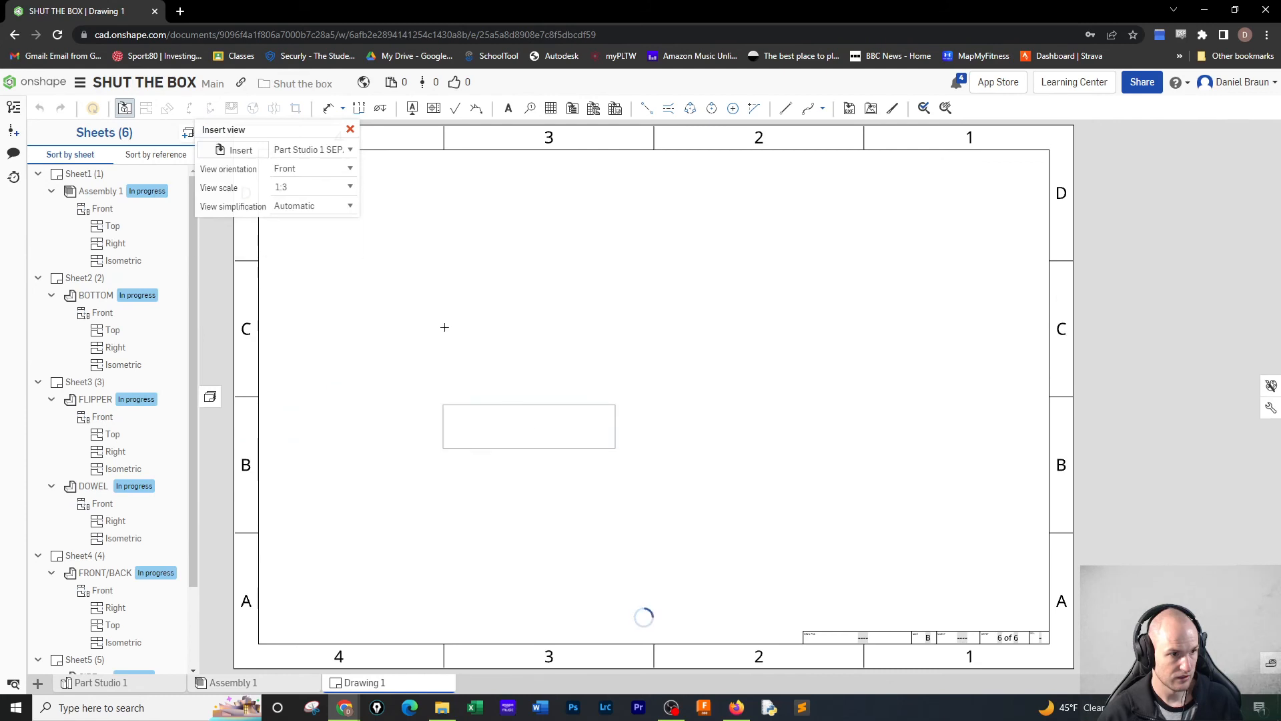
{"action": "left_click", "coordinate": [317, 186]}
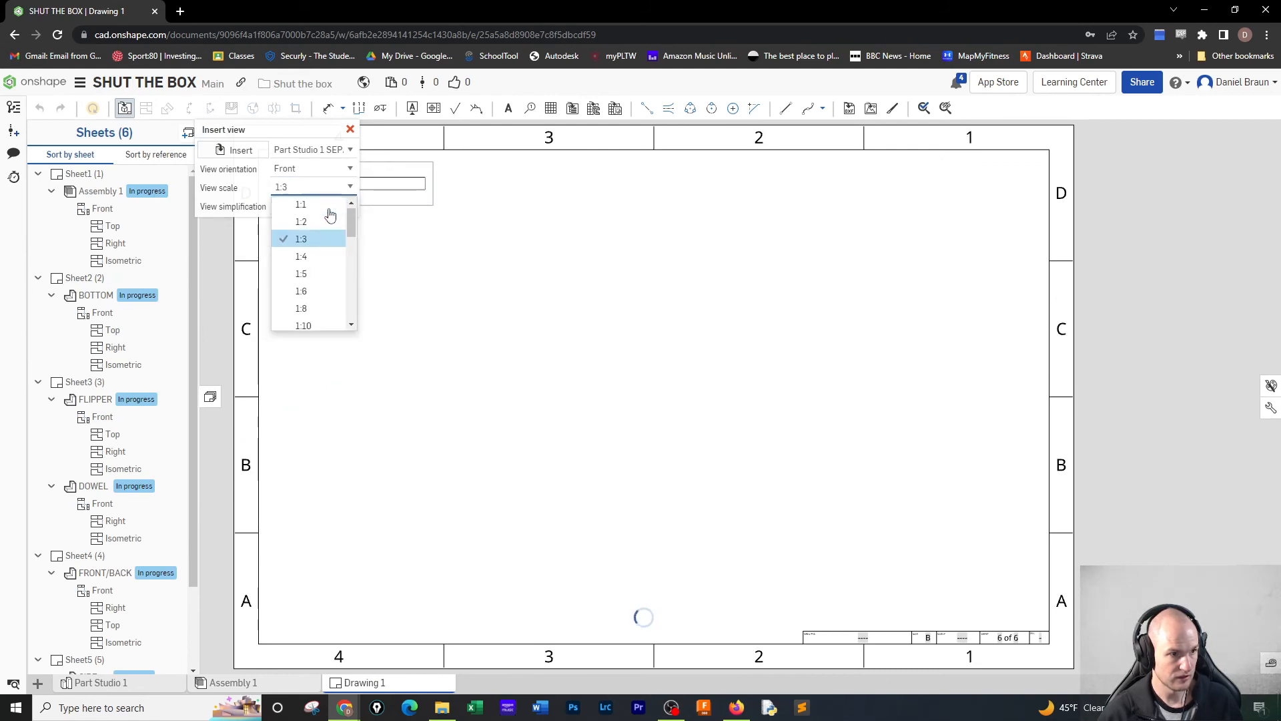
{"action": "left_click", "coordinate": [323, 221]}
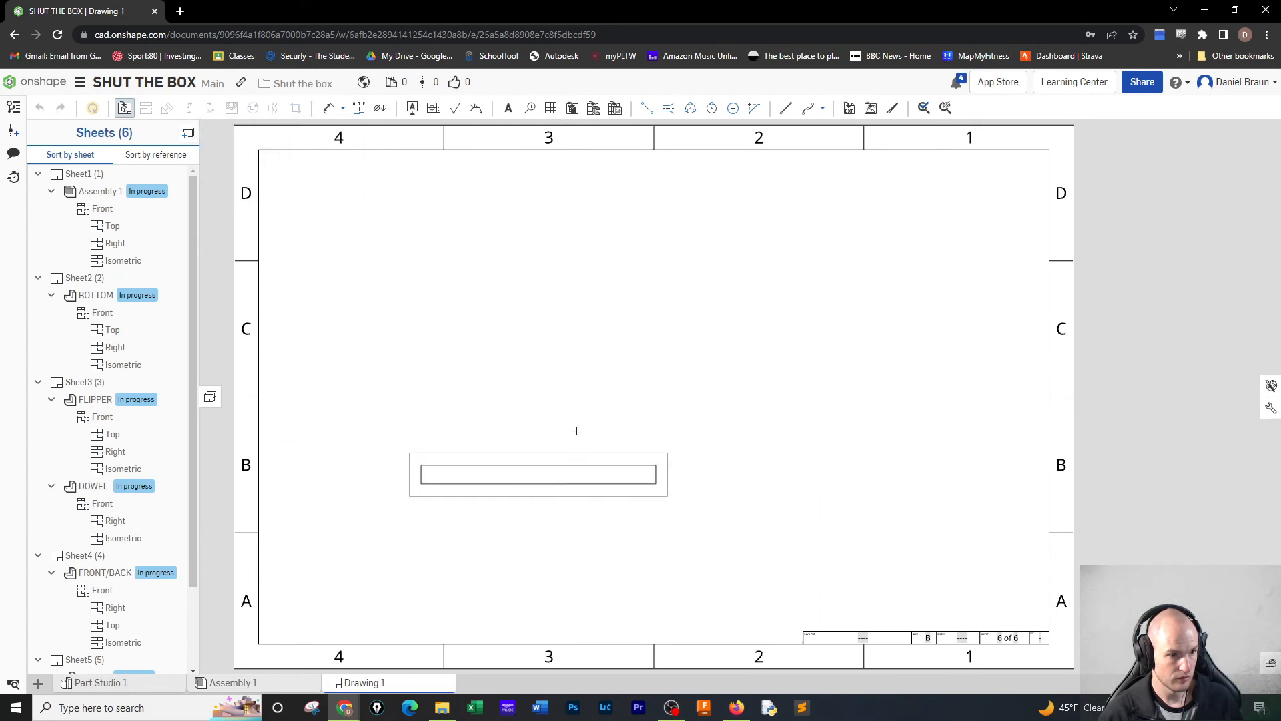
- Project top, right and isometric views from the SEPARATOR part's front view
{"action": "left_click", "coordinate": [531, 466]}
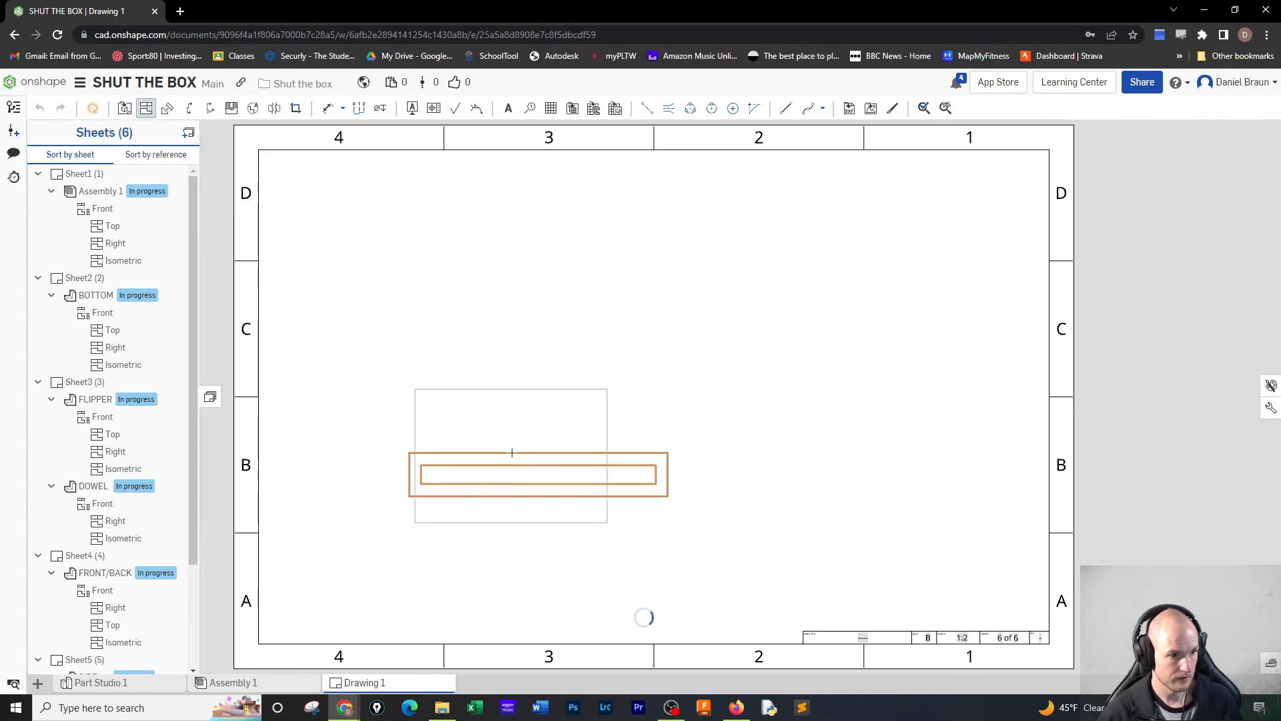
{"action": "left_click", "coordinate": [550, 446]}
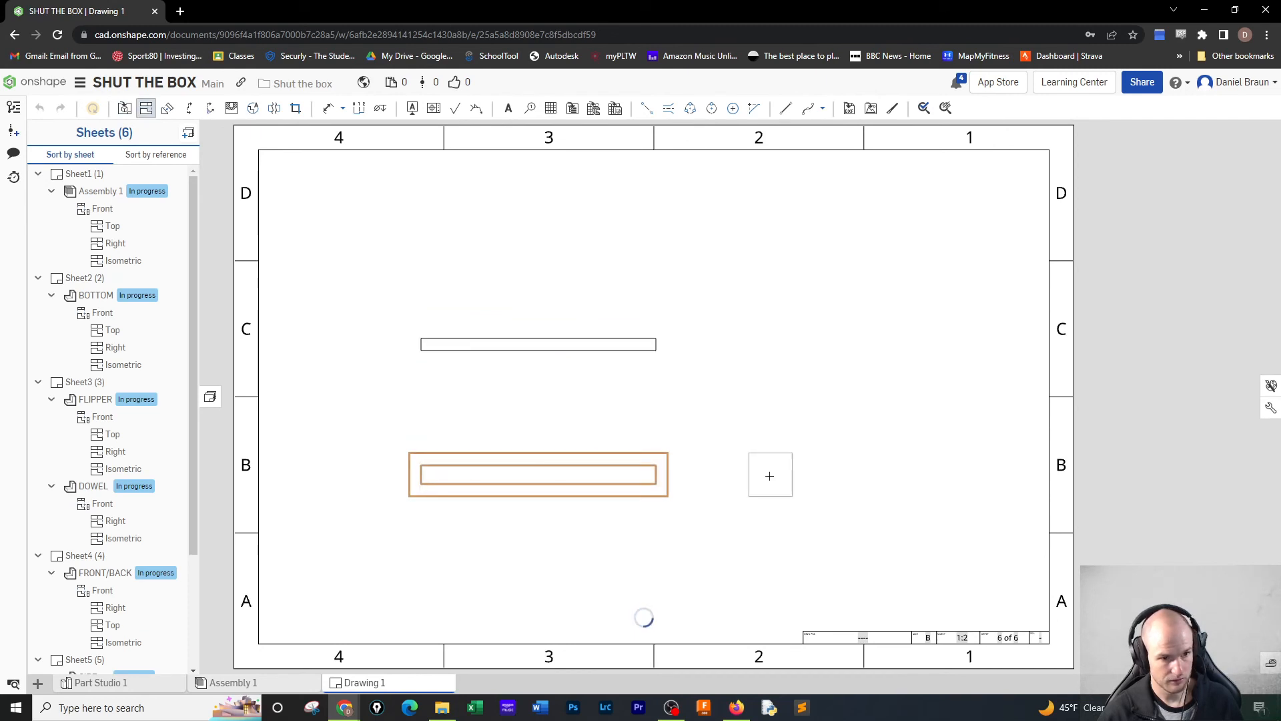
{"action": "left_click", "coordinate": [645, 469]}
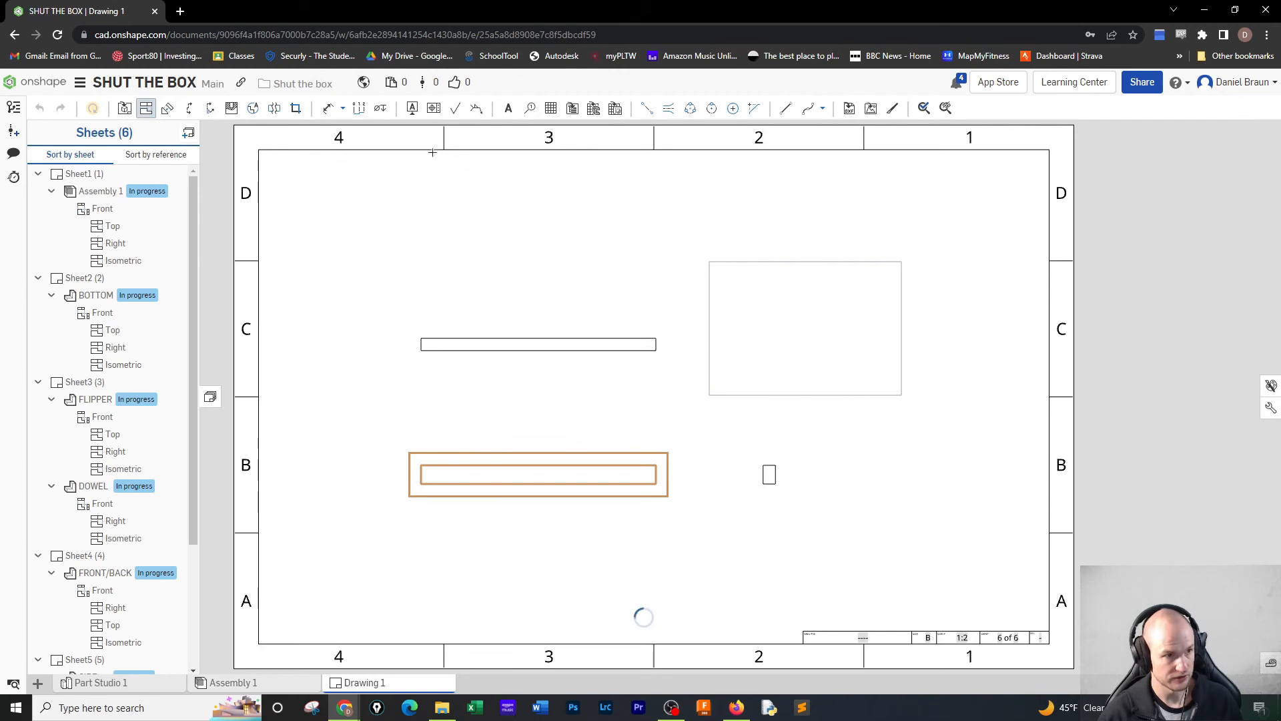
- Dimension the SEPARATOR part's overall length above its front view and its height at the end of that view
{"action": "left_click", "coordinate": [527, 465]}
{"action": "left_click", "coordinate": [554, 439]}
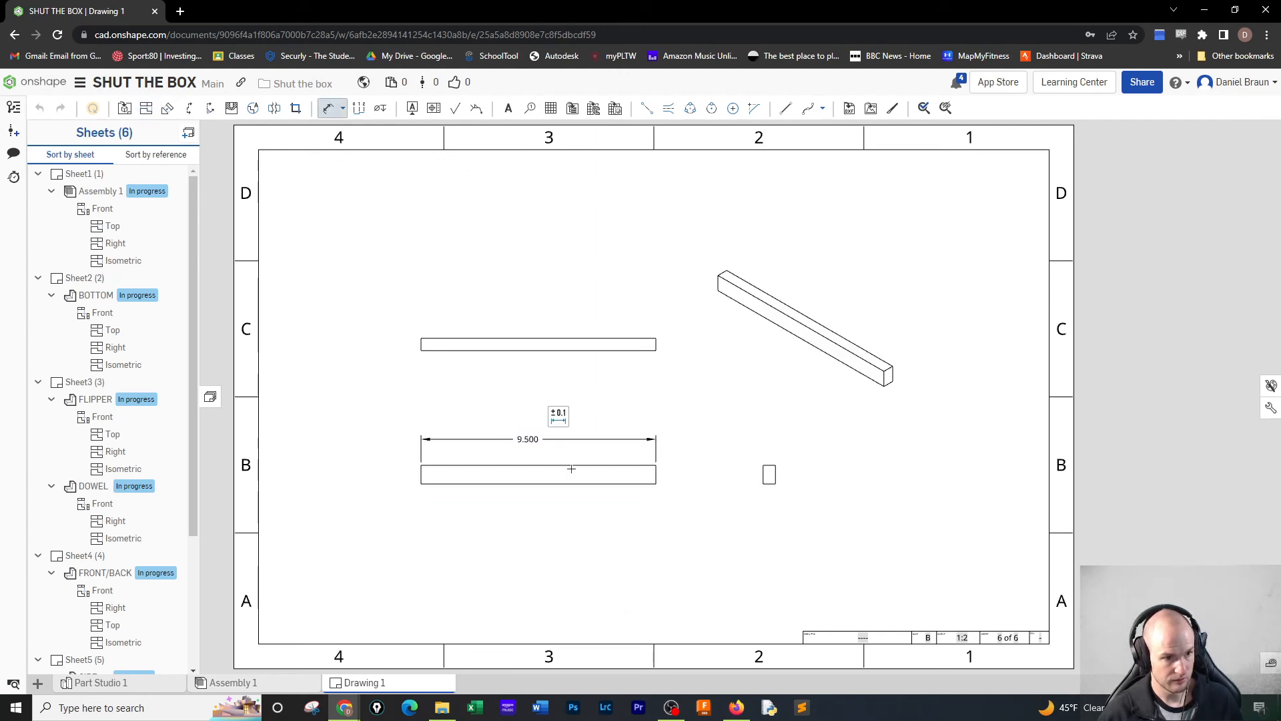
{"action": "left_click", "coordinate": [656, 474]}
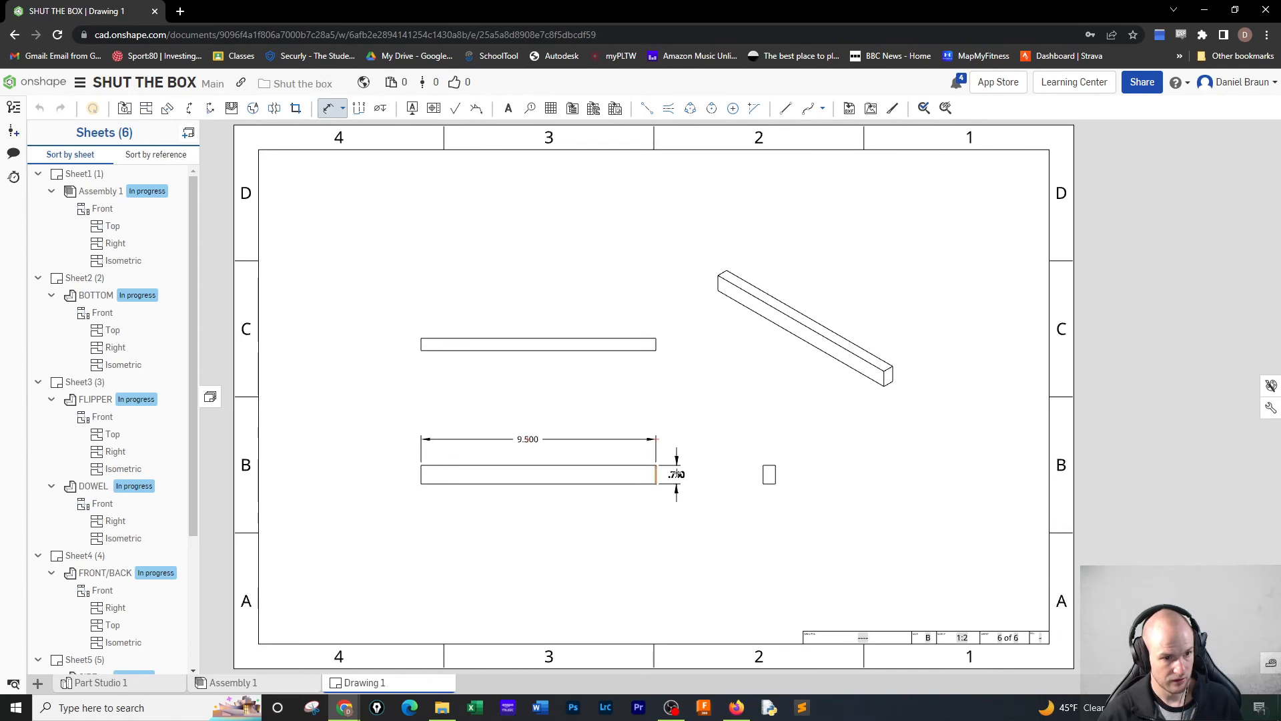
{"action": "left_click", "coordinate": [676, 469]}
- Dimension the SEPARATOR part's thickness at the end of its top view
{"action": "left_click", "coordinate": [656, 345]}
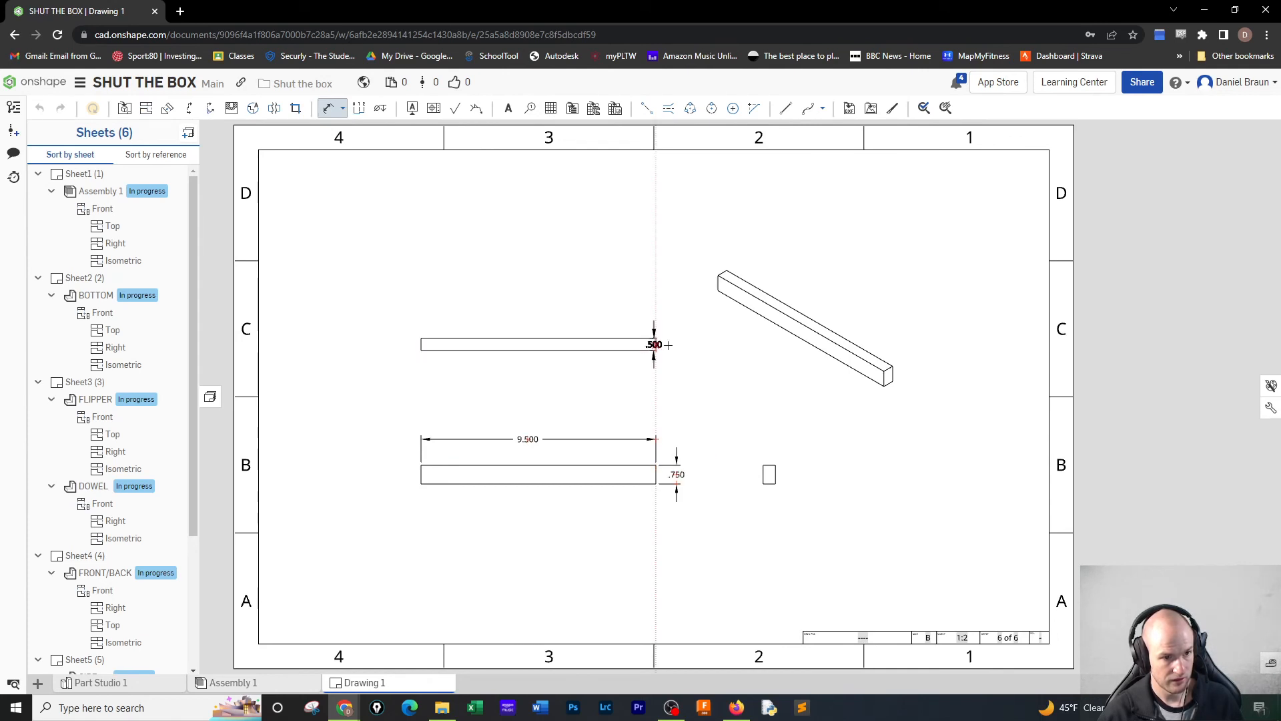
{"action": "left_click", "coordinate": [676, 344]}
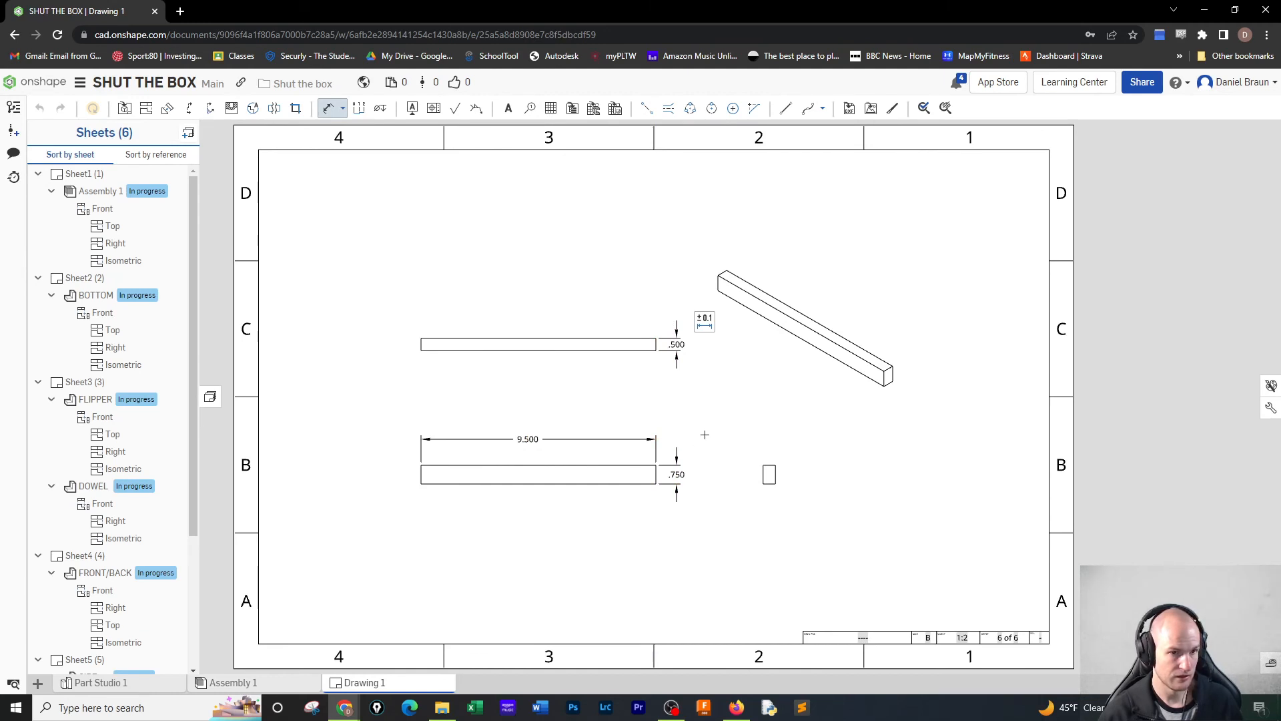
{"action": "key", "text": "Escape"}
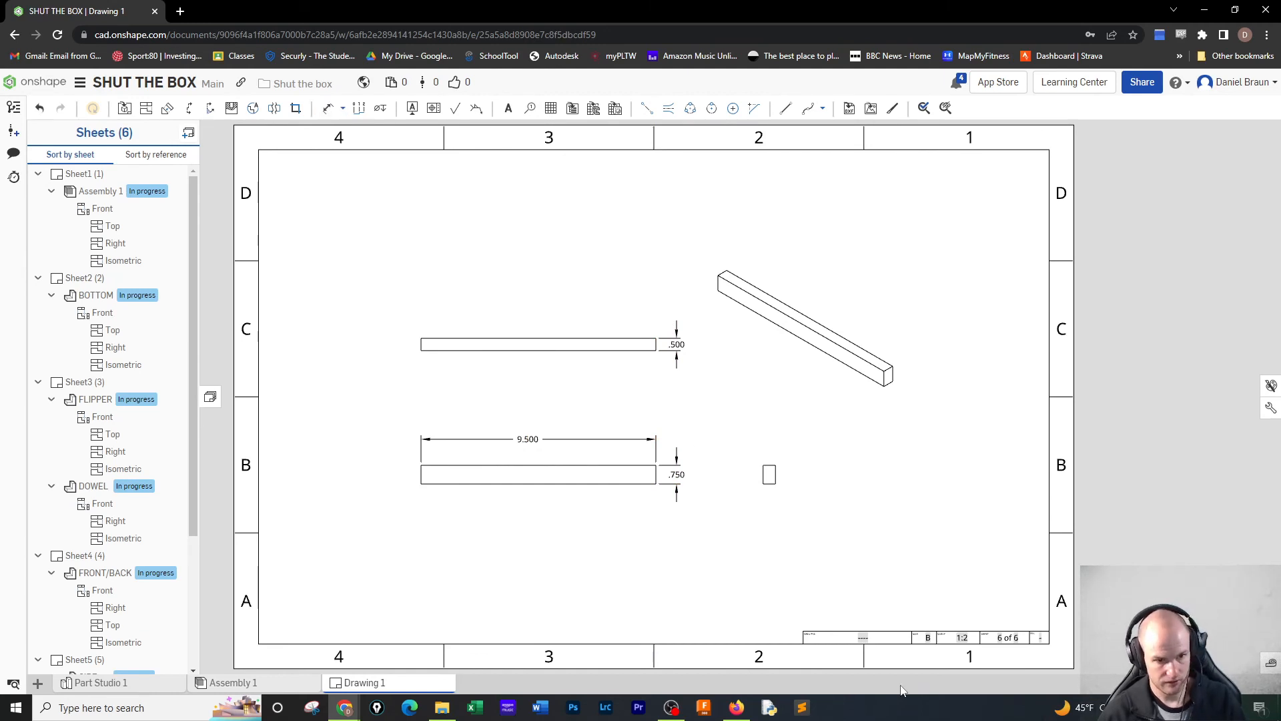
- Enter SEPARATOR as the drawing number in the title block of the separator's sheet
{"action": "scroll", "coordinate": [868, 638], "scroll_direction": "down", "scroll_amount": 3}
{"action": "scroll", "coordinate": [869, 640], "scroll_direction": "up", "scroll_amount": 8}
{"action": "left_click", "coordinate": [873, 650]}
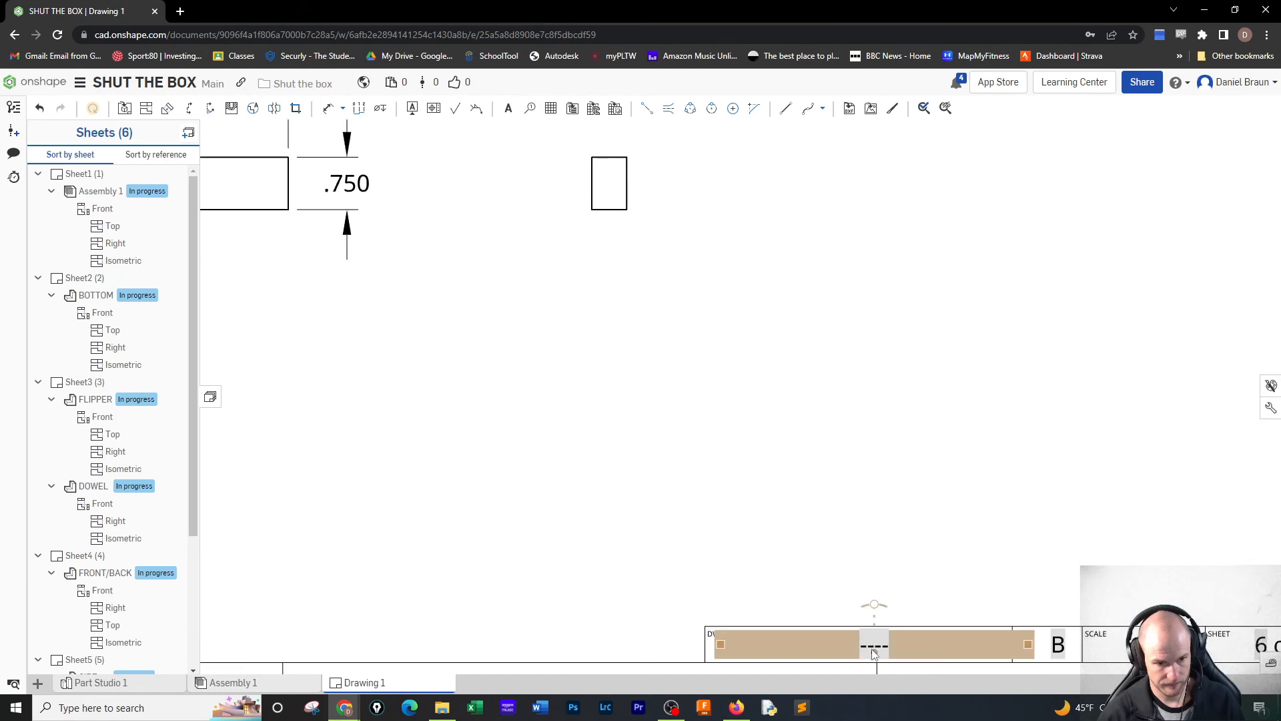
{"action": "double_click", "coordinate": [873, 652]}
{"action": "left_click", "coordinate": [872, 649]}
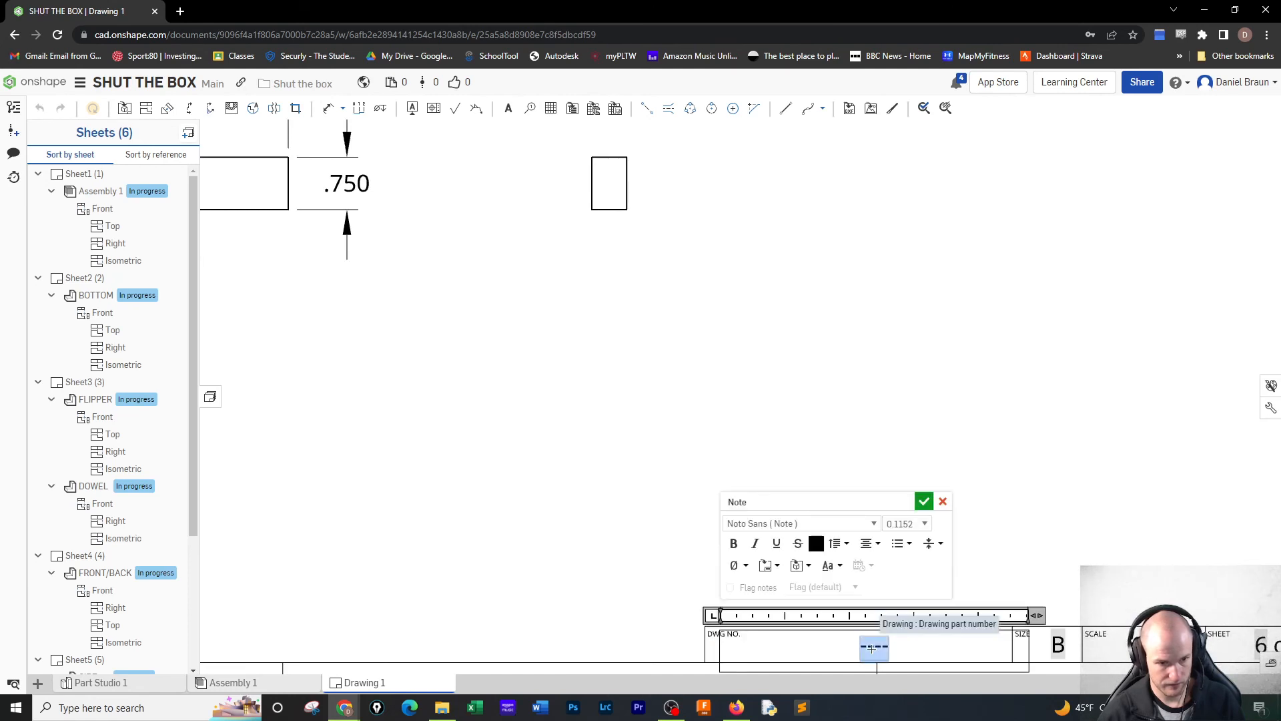
{"action": "type", "text": "SEPARATOR"}
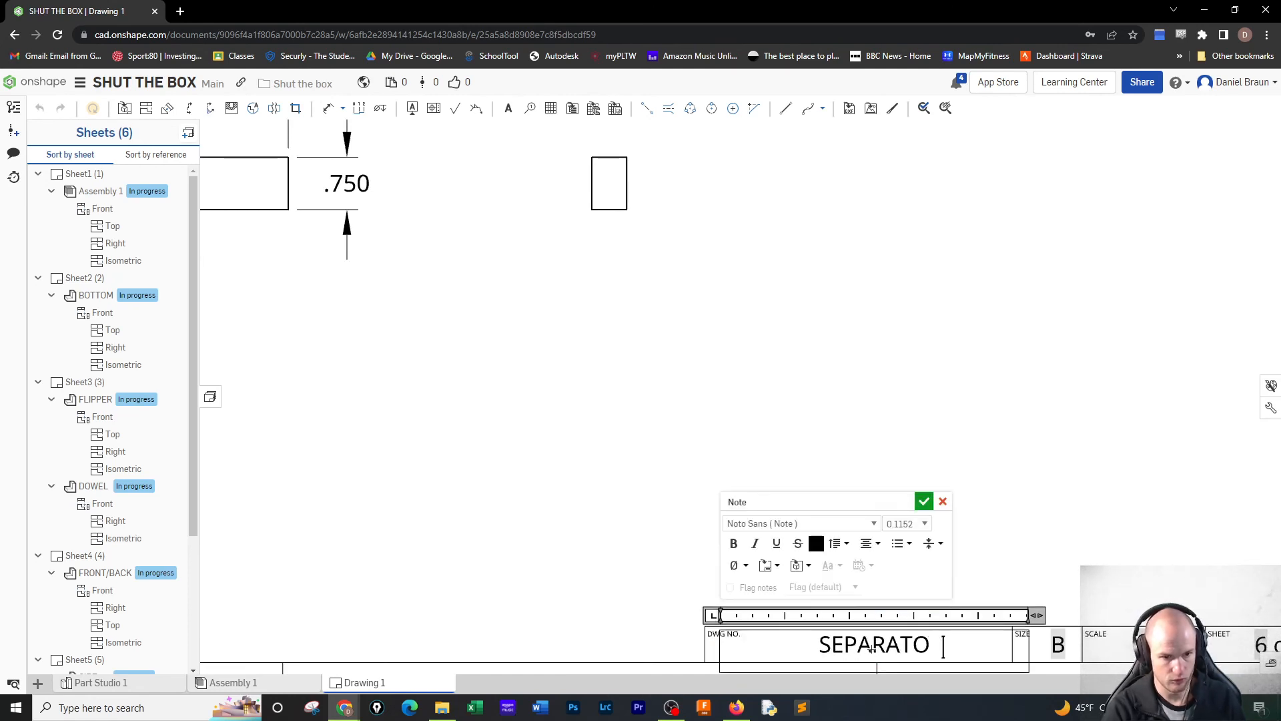
{"action": "left_click", "coordinate": [925, 502]}
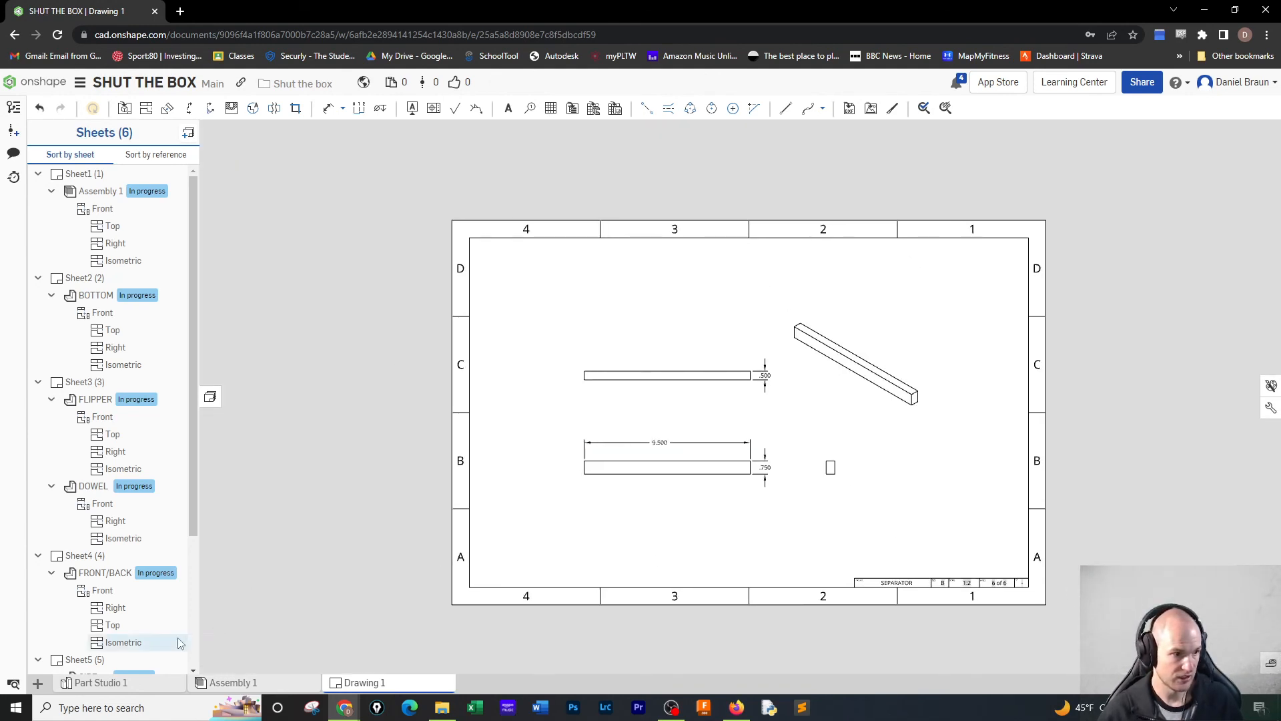
- Export the drawing as a PDF download with the file name SHUT THE BOX
{"action": "right_click", "coordinate": [383, 692]}
{"action": "left_click", "coordinate": [374, 659]}
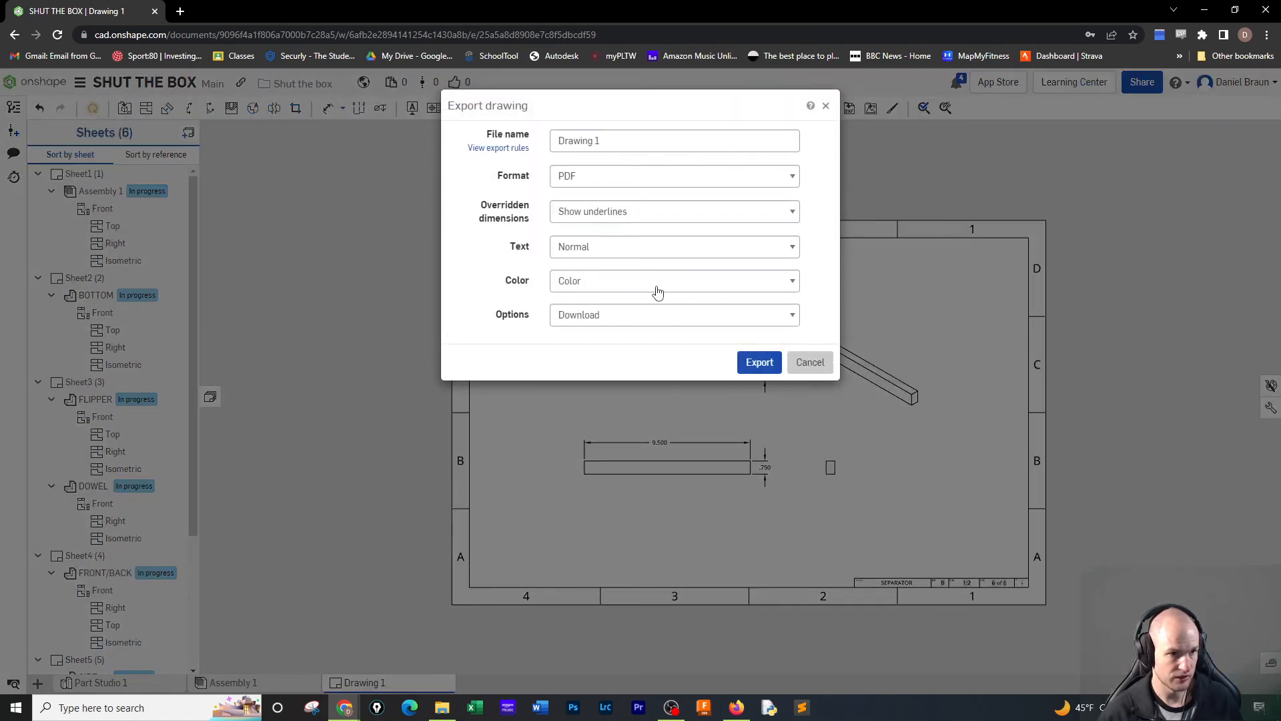
{"action": "triple_click", "coordinate": [643, 142]}
{"action": "type", "text": "SHUT THE BOX"}
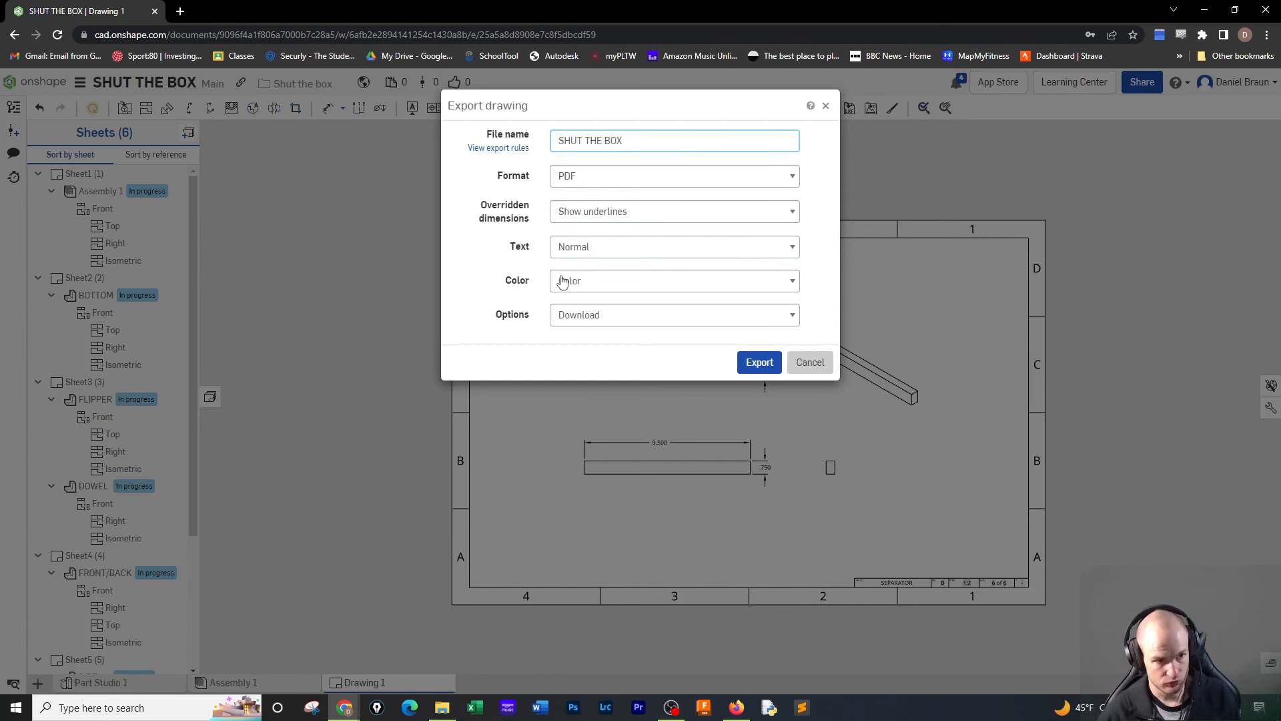
{"action": "left_click", "coordinate": [752, 363]}
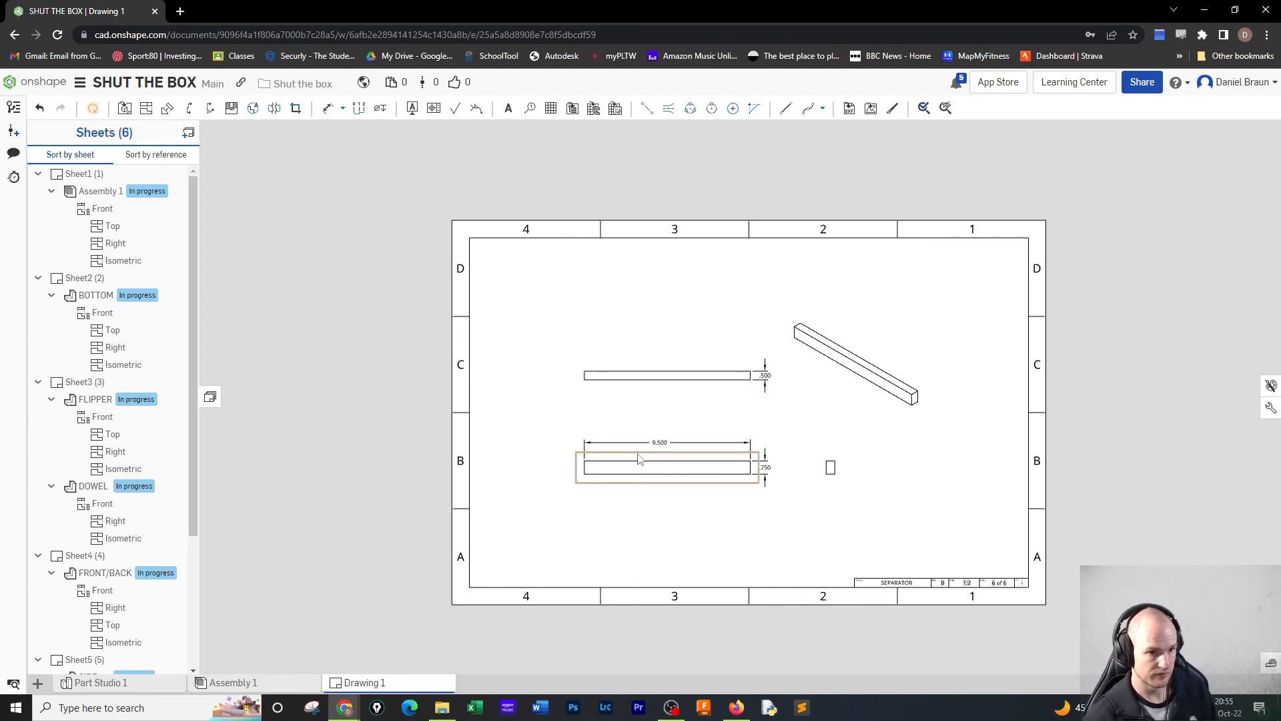
{"action": "scroll", "coordinate": [665, 467], "scroll_direction": "up", "scroll_amount": 1}
{"action": "scroll", "coordinate": [667, 470], "scroll_direction": "down", "scroll_amount": 2}
{"action": "scroll", "coordinate": [668, 468], "scroll_direction": "up", "scroll_amount": 3}
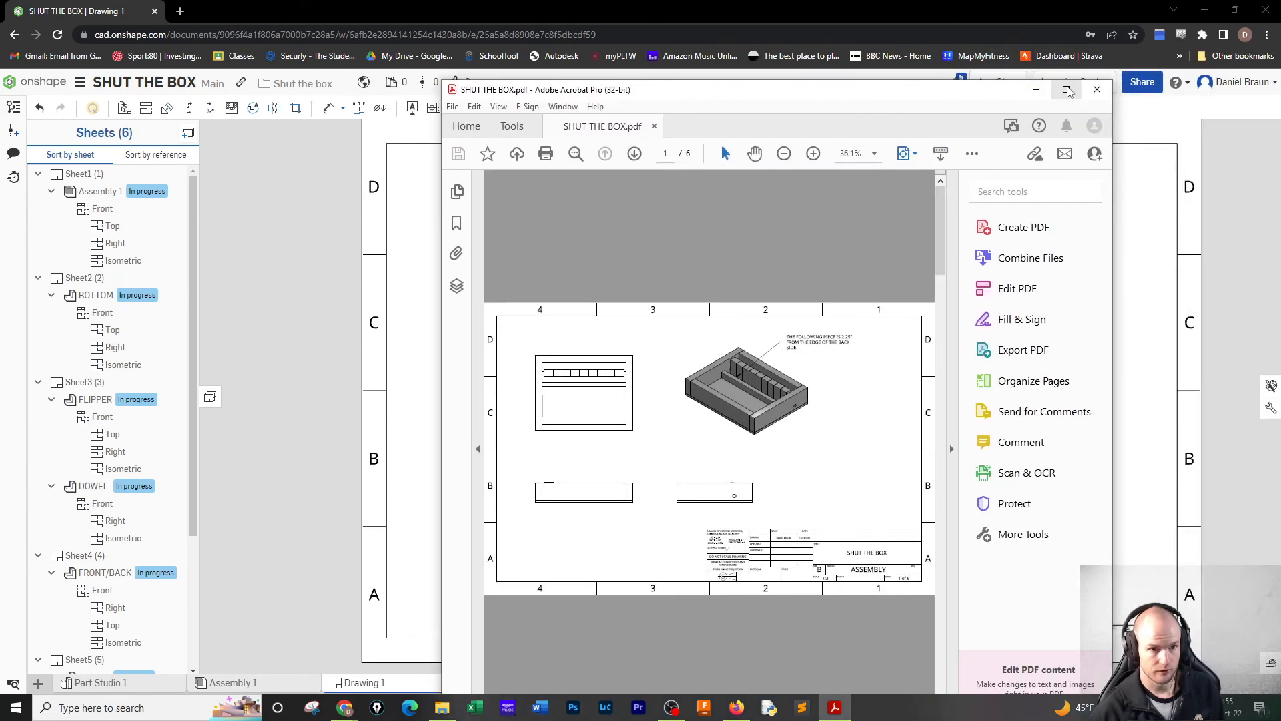
- Maximize SHUT THE BOX.pdf in Adobe Acrobat and check every exported sheet, from the assembly through the separator, closing the Adobe Scan promotion
{"action": "left_click", "coordinate": [1068, 91]}
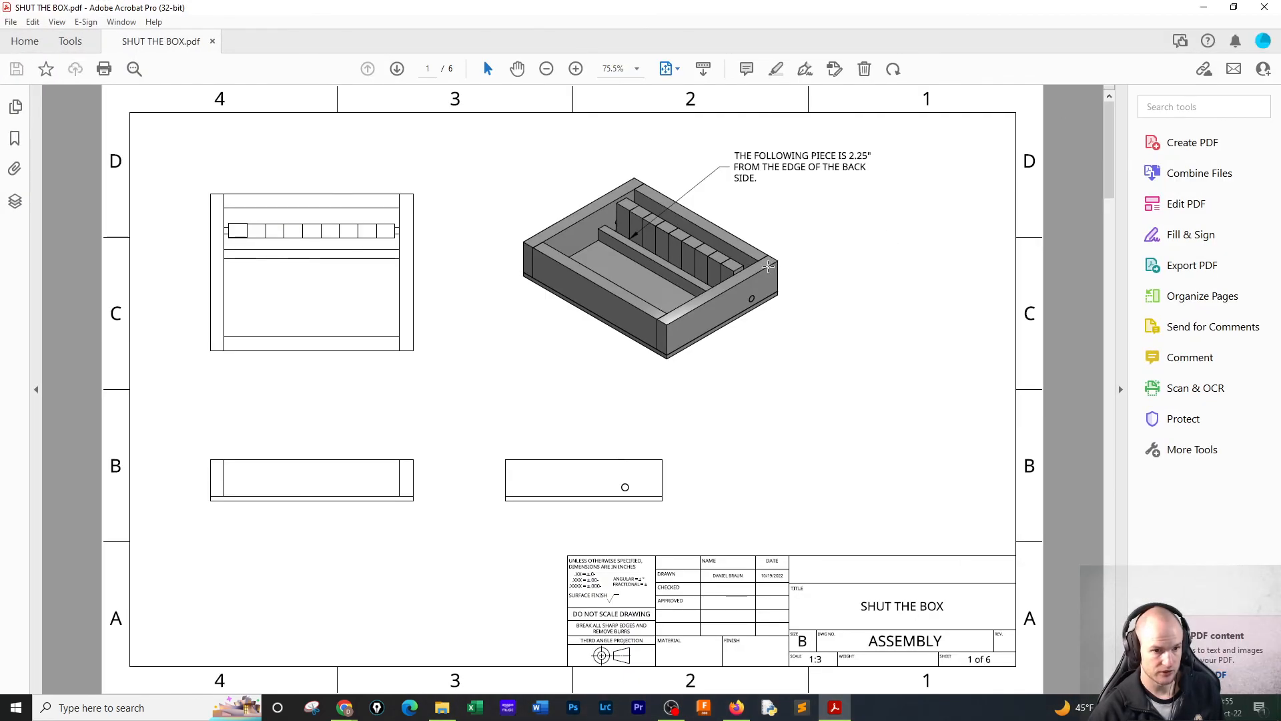
{"action": "scroll", "coordinate": [755, 289], "scroll_direction": "down", "scroll_amount": 2}
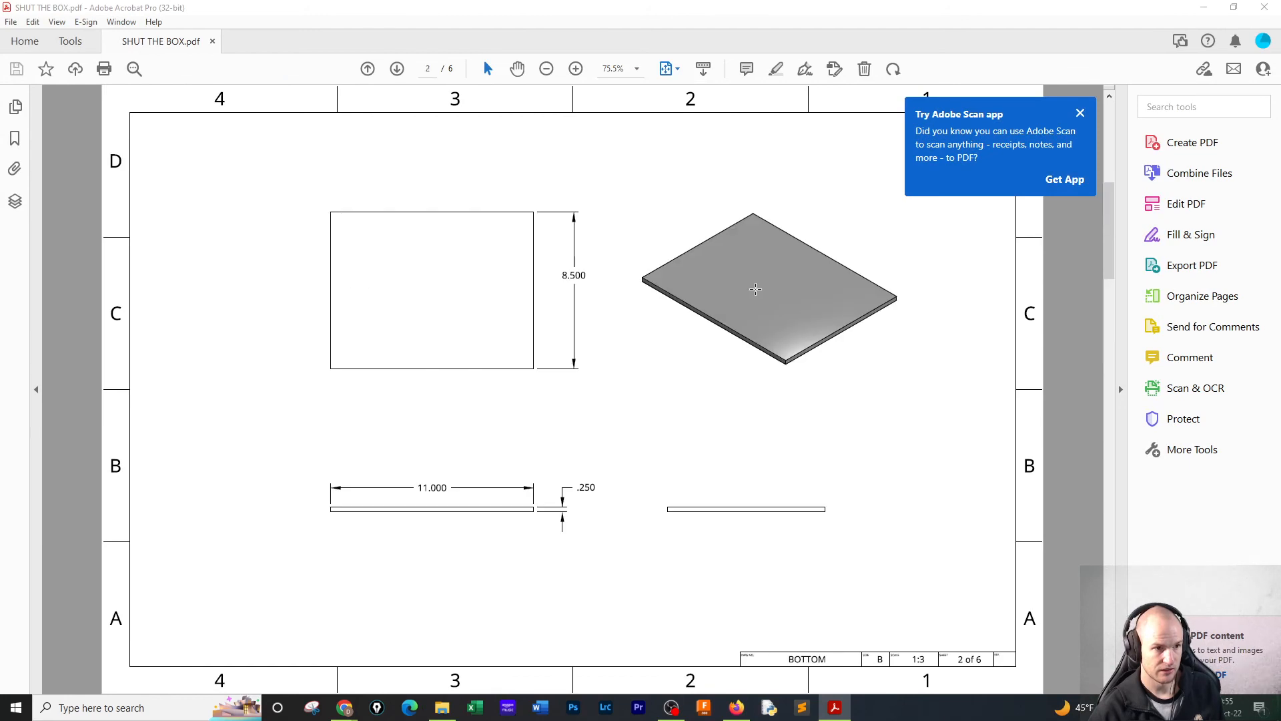
{"action": "scroll", "coordinate": [756, 288], "scroll_direction": "down", "scroll_amount": 2}
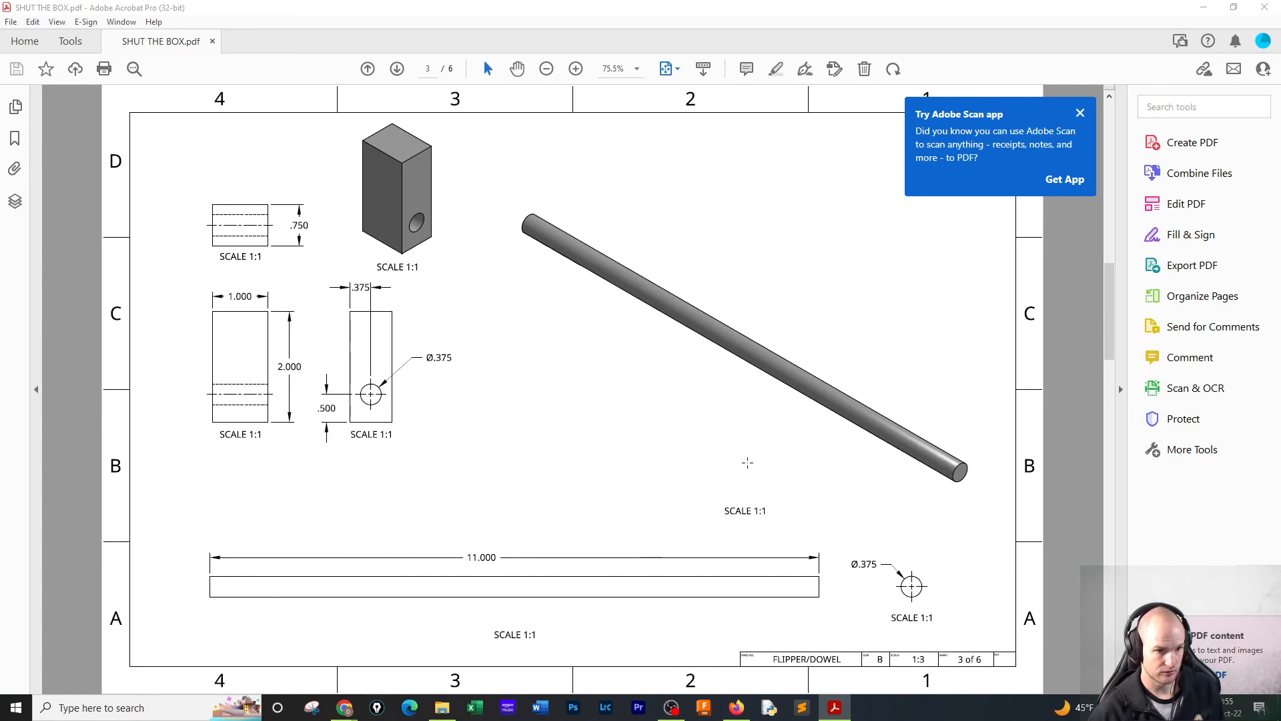
{"action": "scroll", "coordinate": [747, 461], "scroll_direction": "down", "scroll_amount": 2}
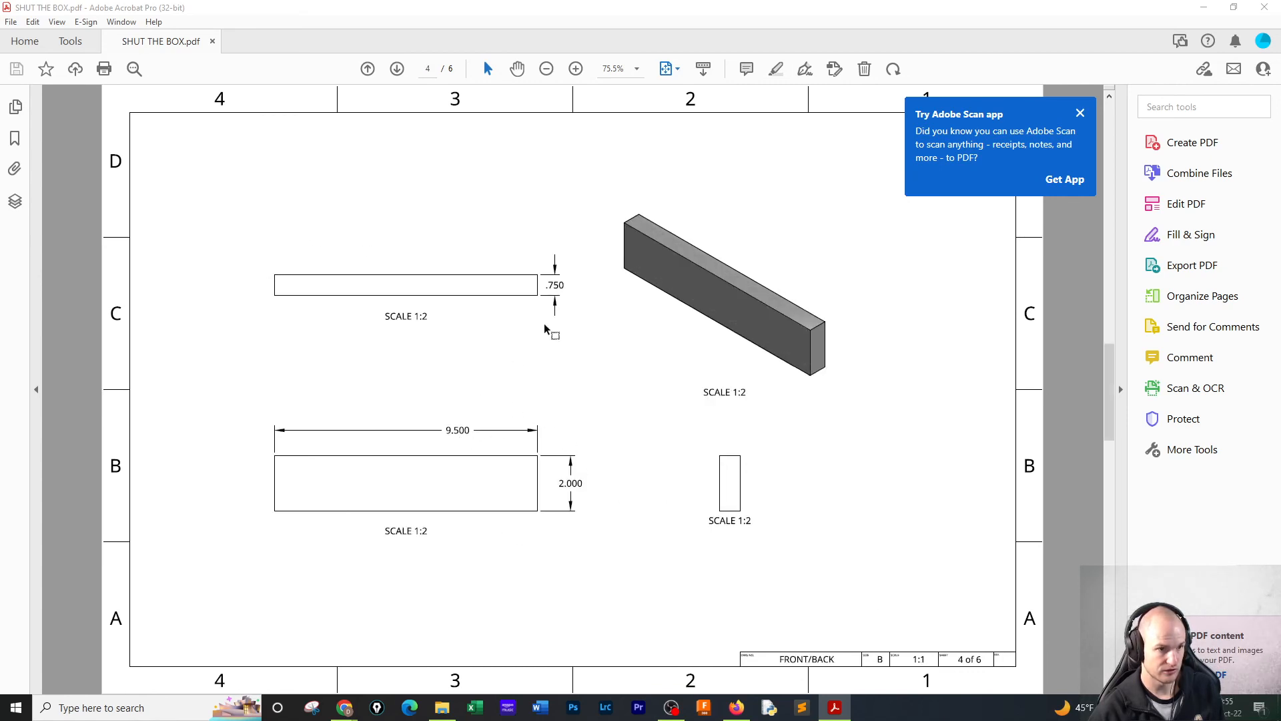
{"action": "scroll", "coordinate": [613, 338], "scroll_direction": "down", "scroll_amount": 2}
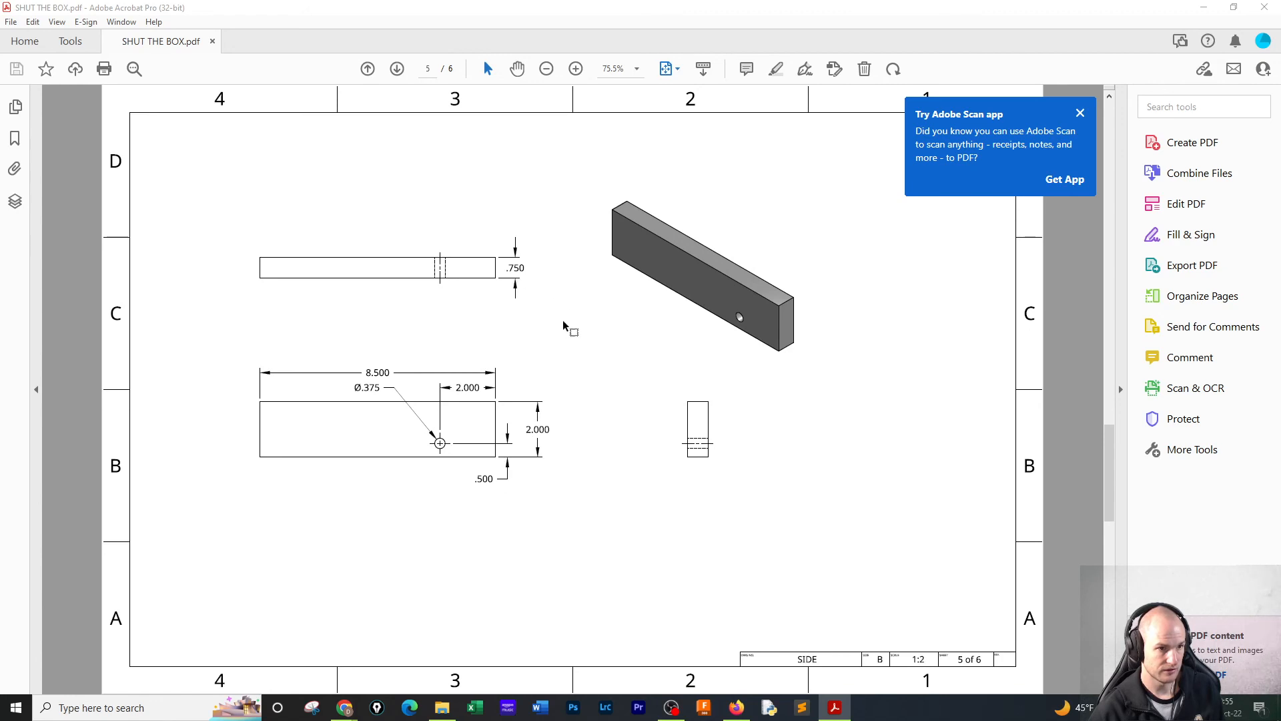
{"action": "scroll", "coordinate": [594, 363], "scroll_direction": "down", "scroll_amount": 2}
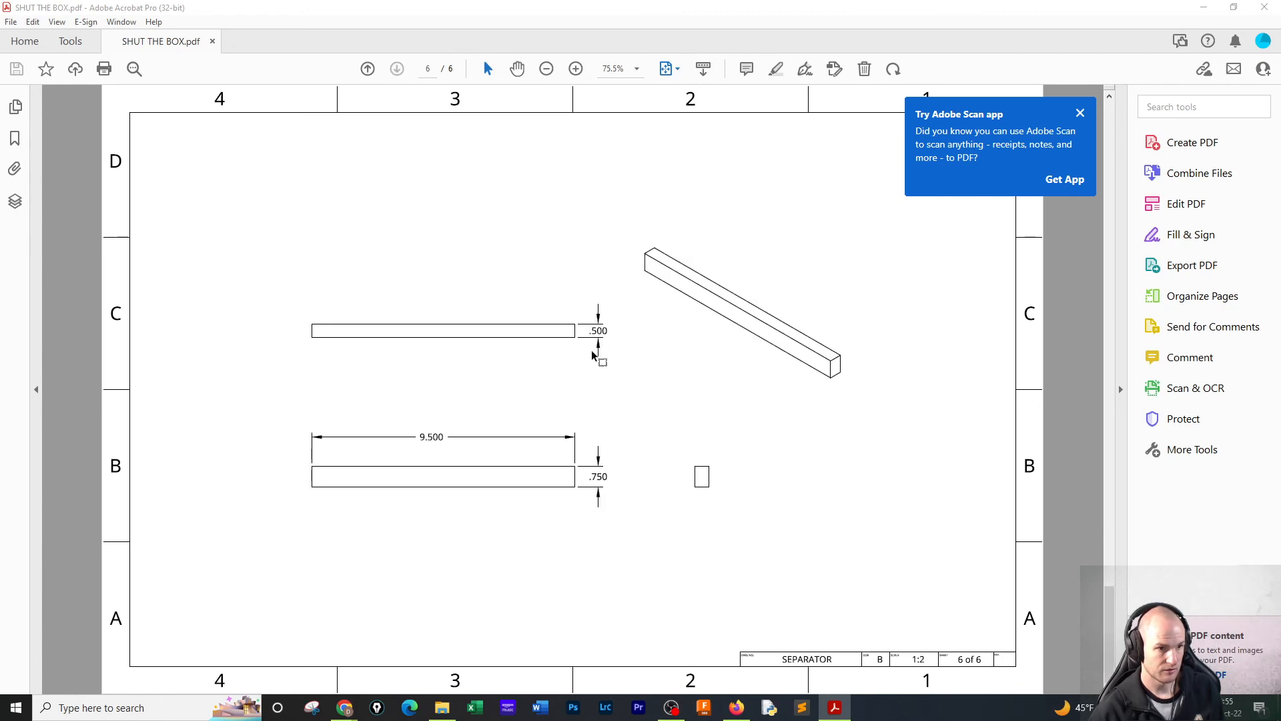
{"action": "scroll", "coordinate": [627, 406], "scroll_direction": "up", "scroll_amount": 4}
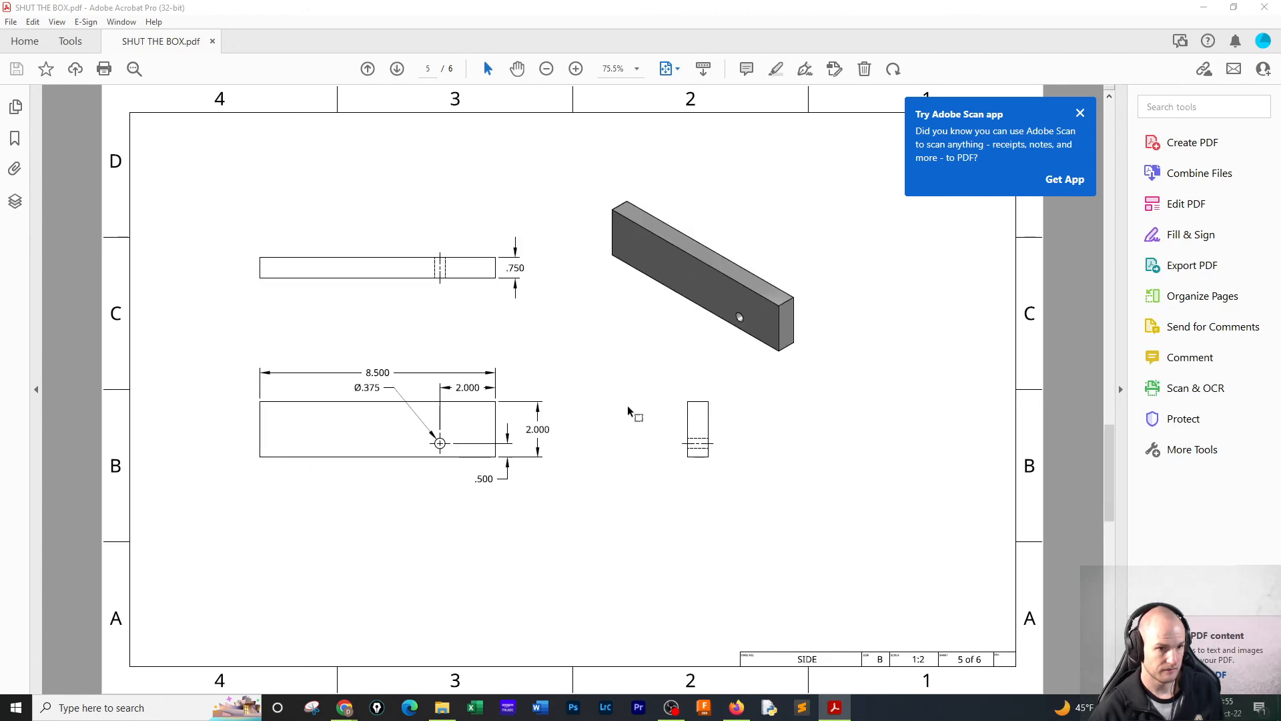
{"action": "scroll", "coordinate": [627, 412], "scroll_direction": "up", "scroll_amount": 1}
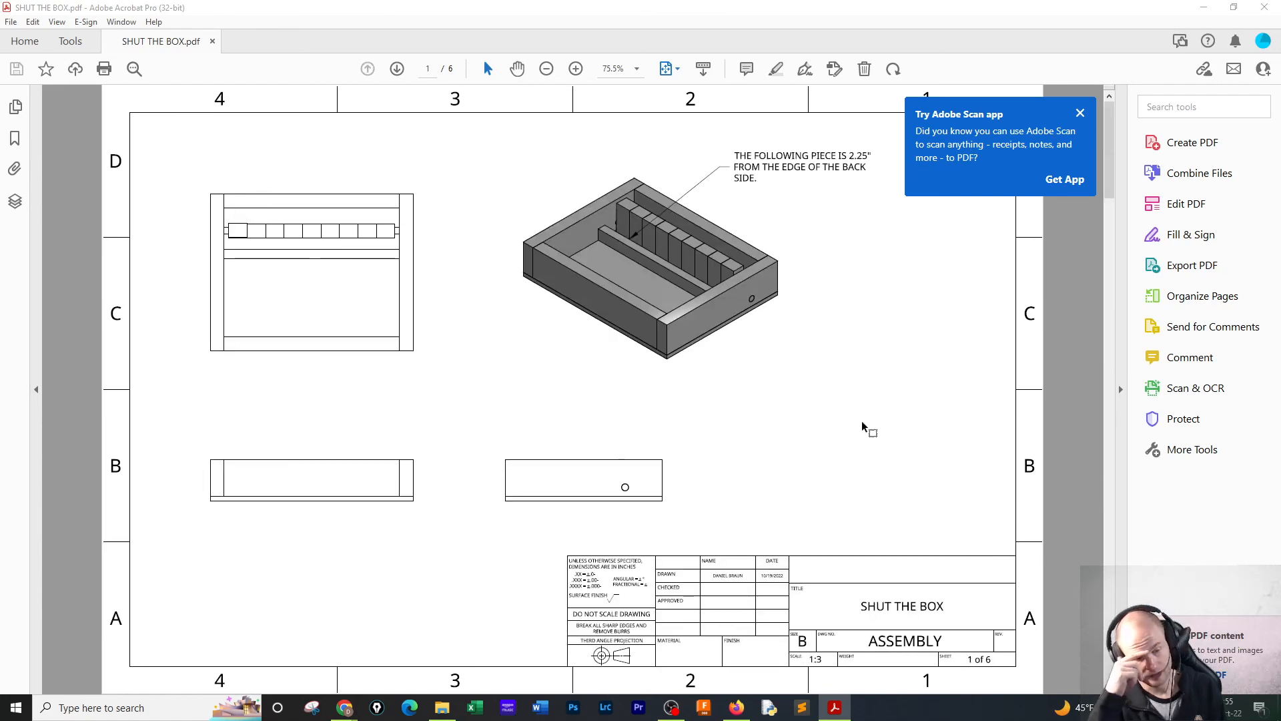
{"action": "left_click", "coordinate": [1081, 111]}
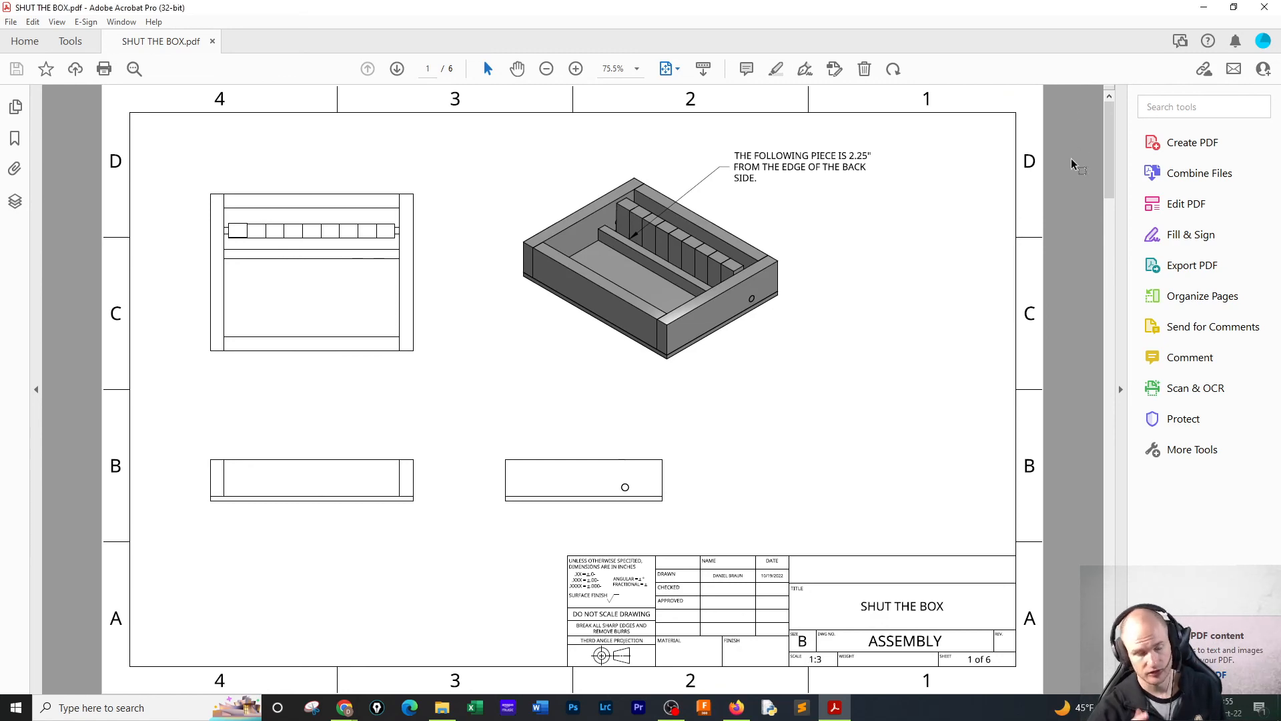